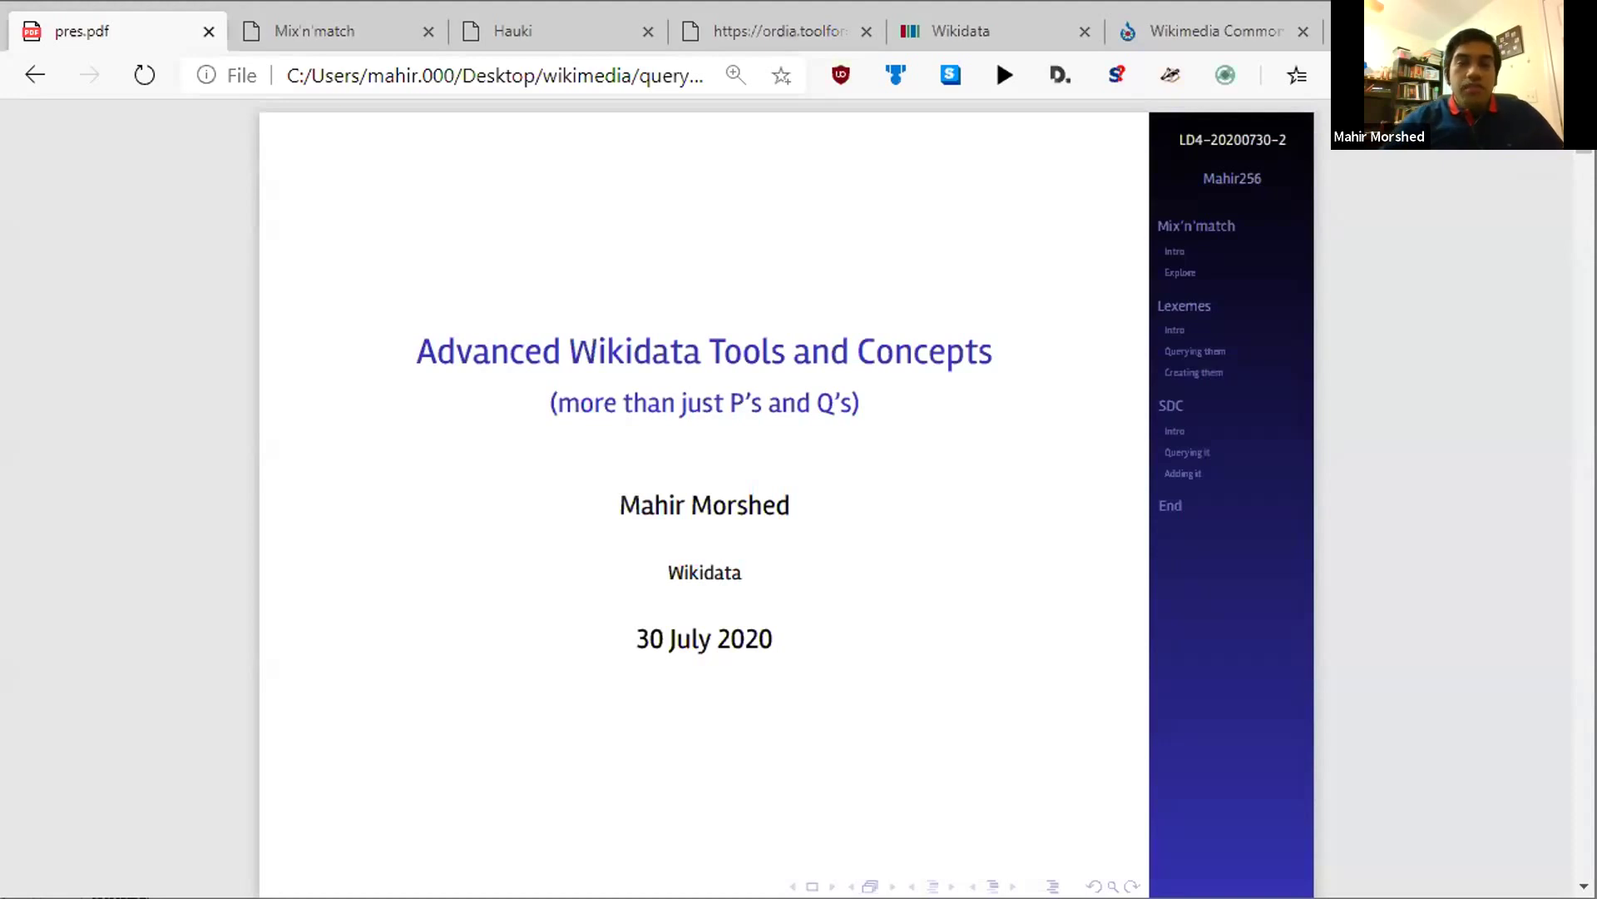
Page past the Outline slide to the 'What are we mixing and matching?' catalog examples slide.
{"action": "key", "text": "Page_Down"}
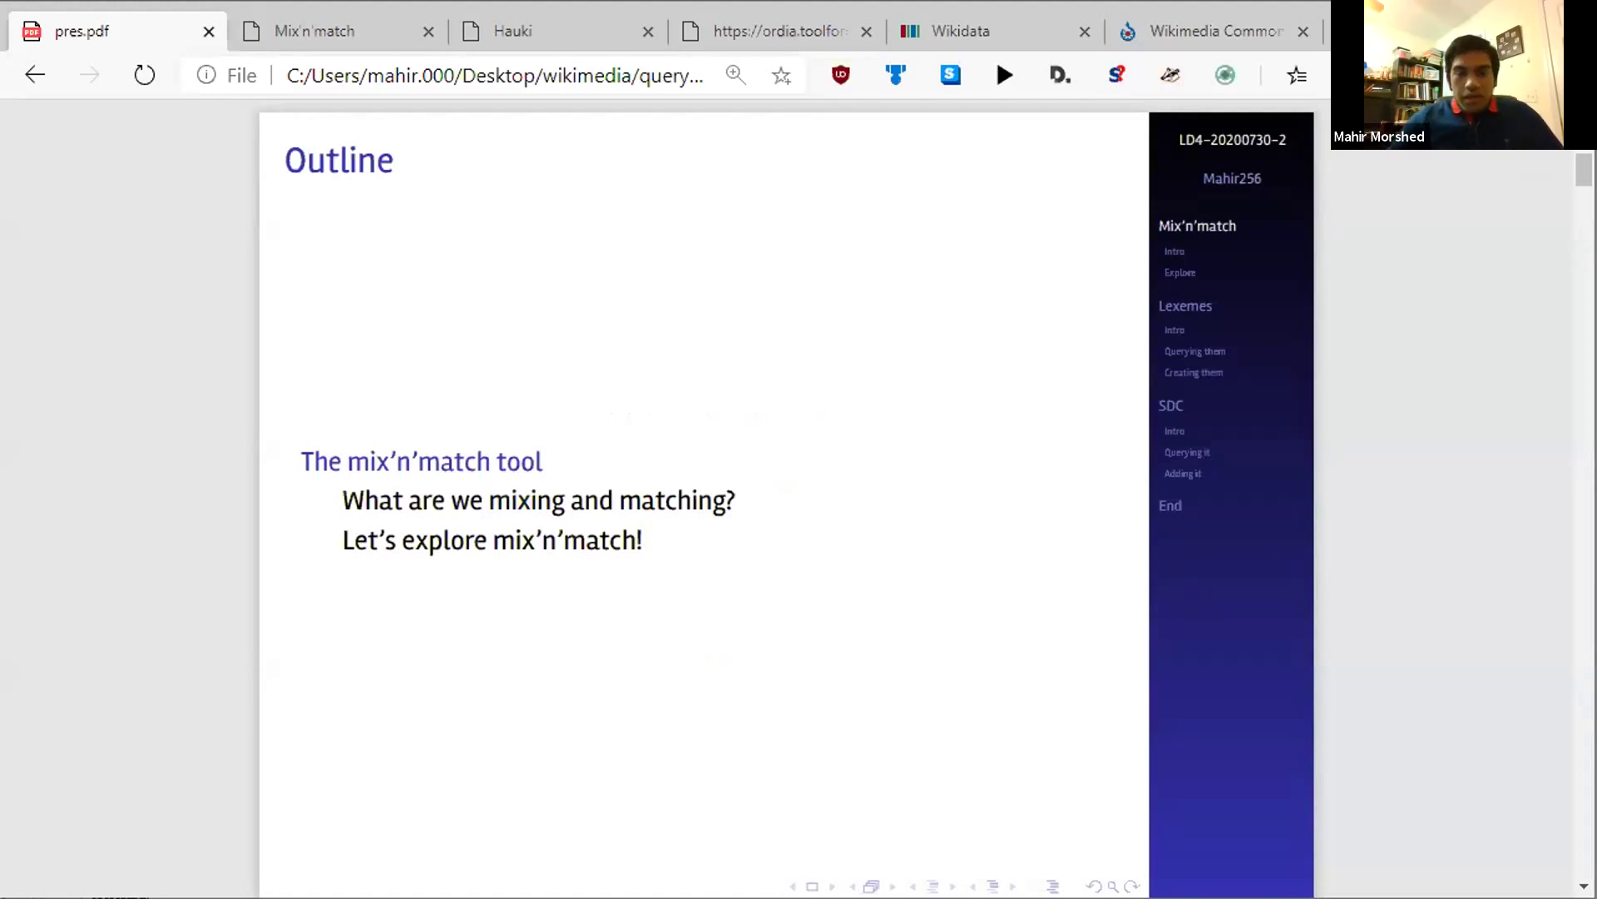
{"action": "key", "text": "Page_Down"}
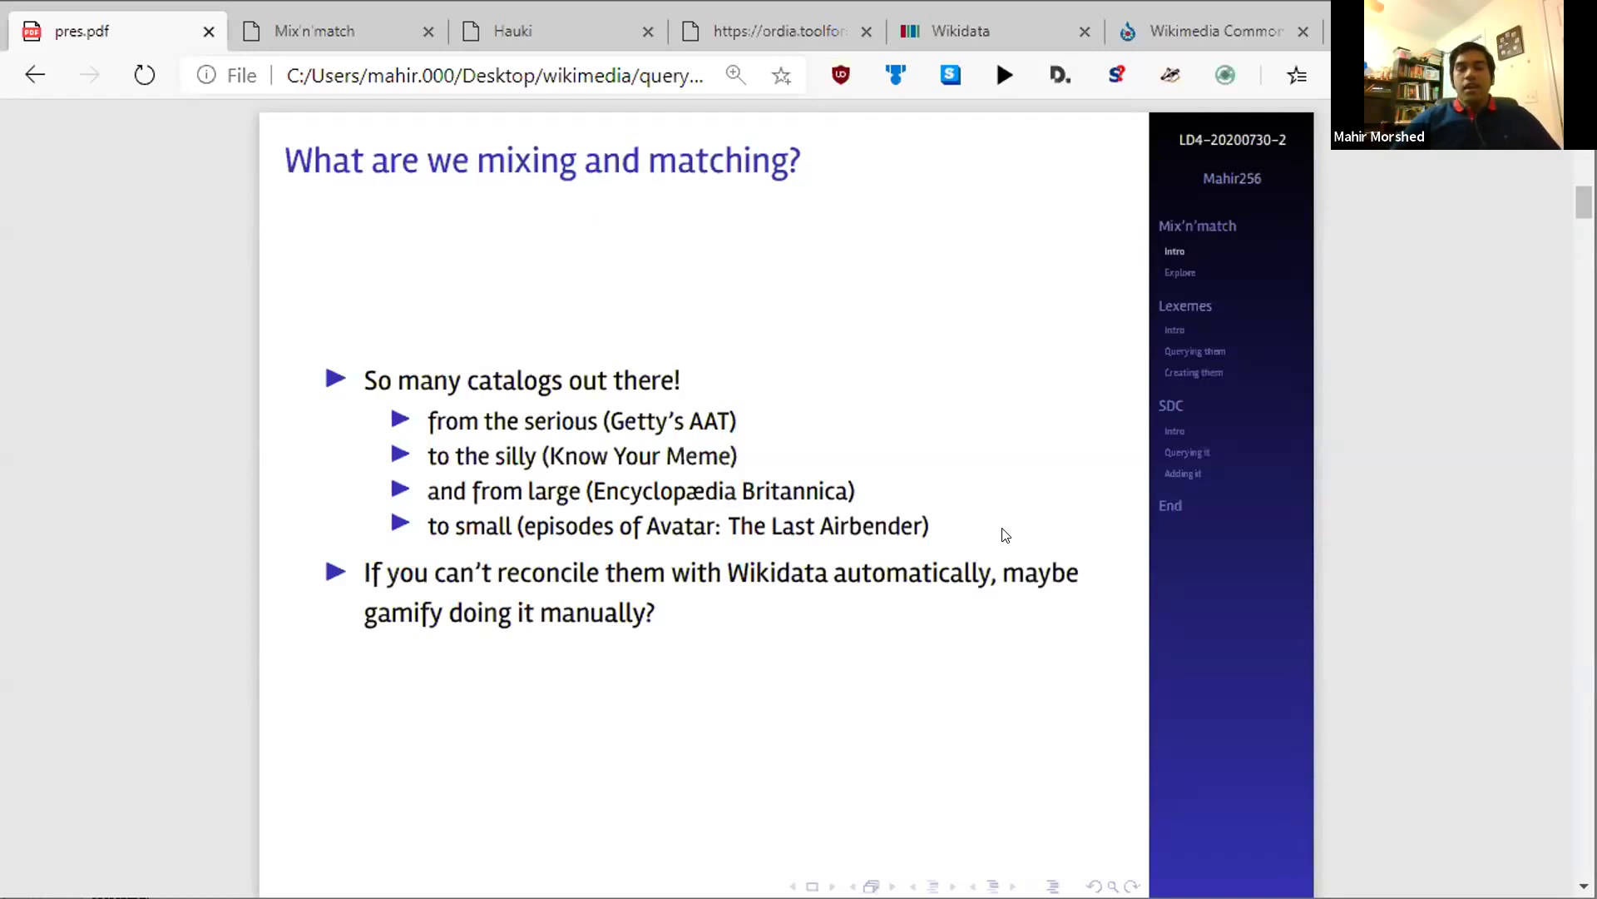
Move to the 'Enter mix'n'match' slide, step back once, then advance to the 'Explore!' slide.
{"action": "key", "text": "Right"}
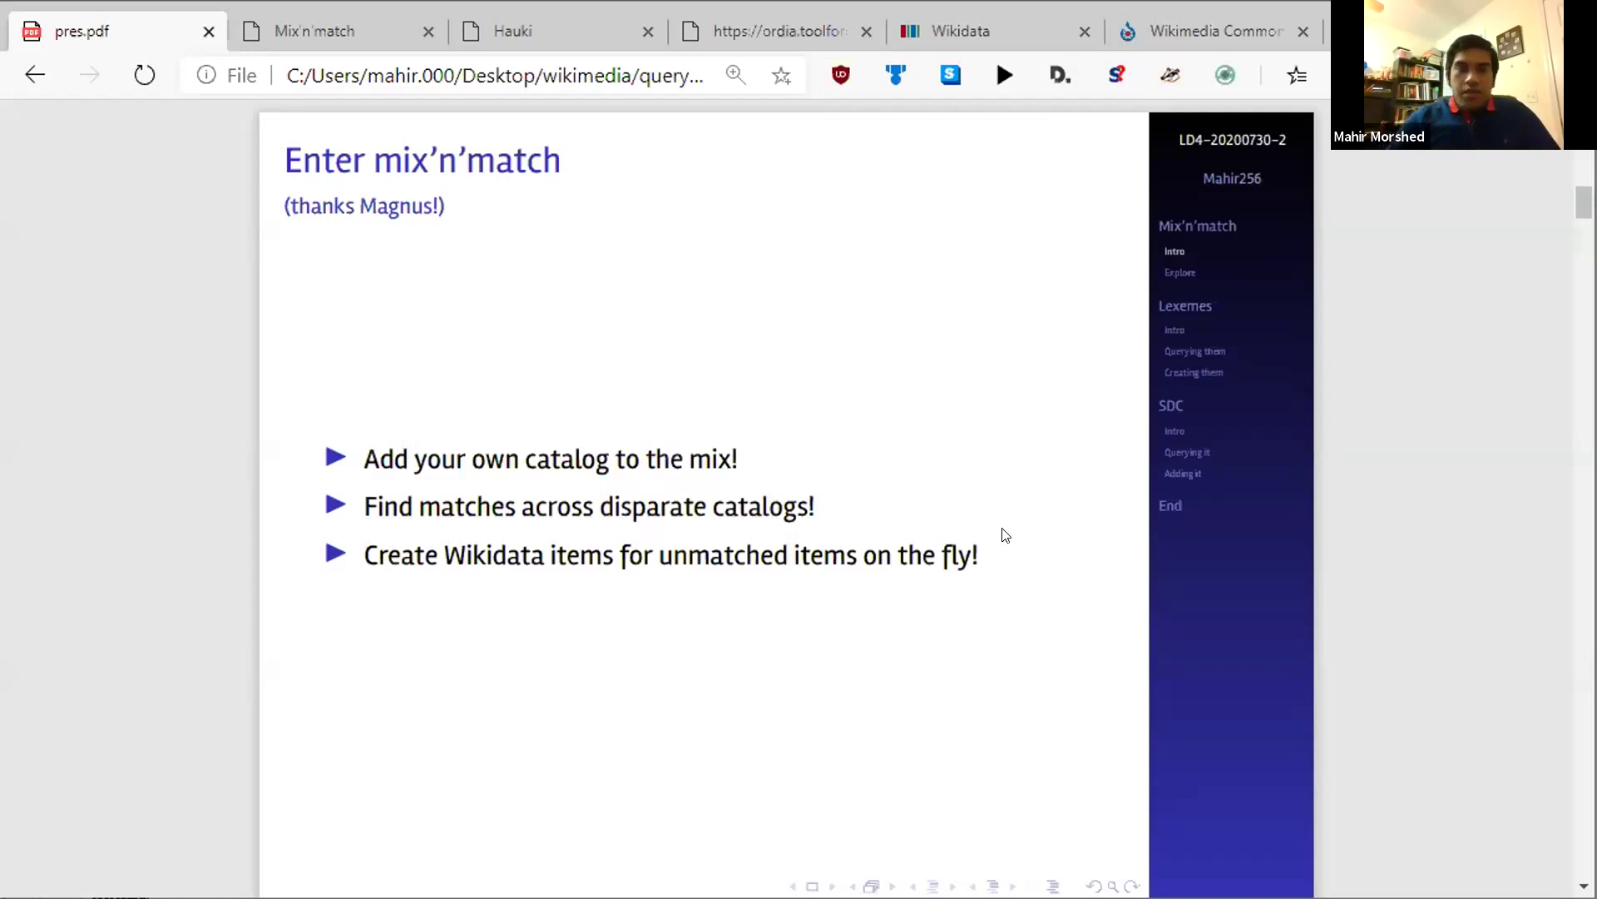
{"action": "key", "text": "Left"}
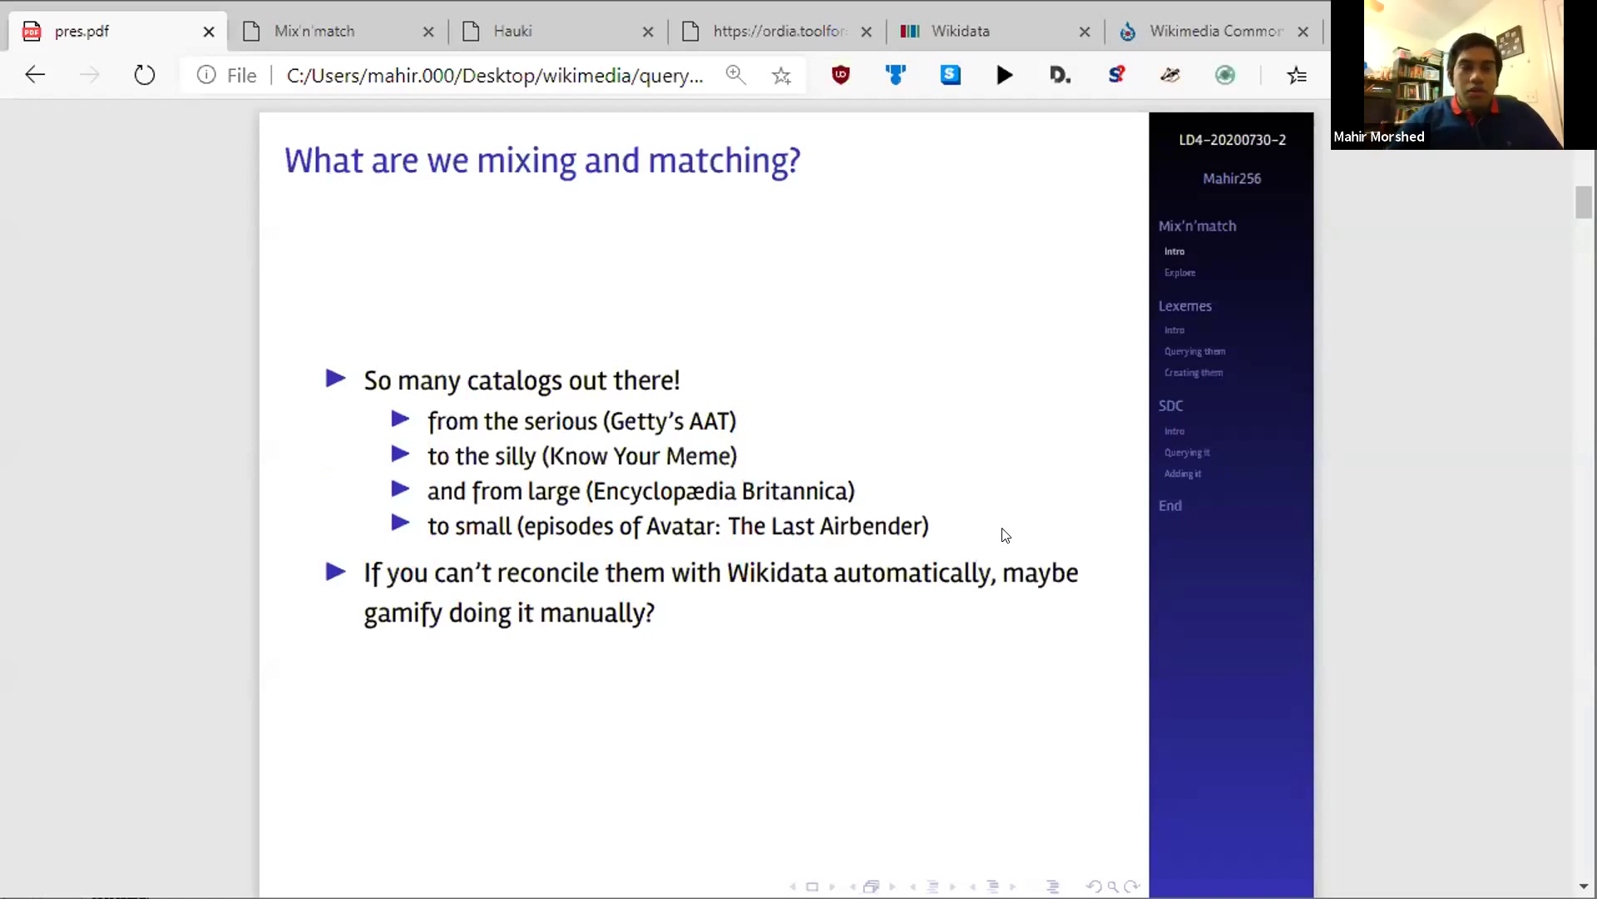
{"action": "key", "text": "Page_Down"}
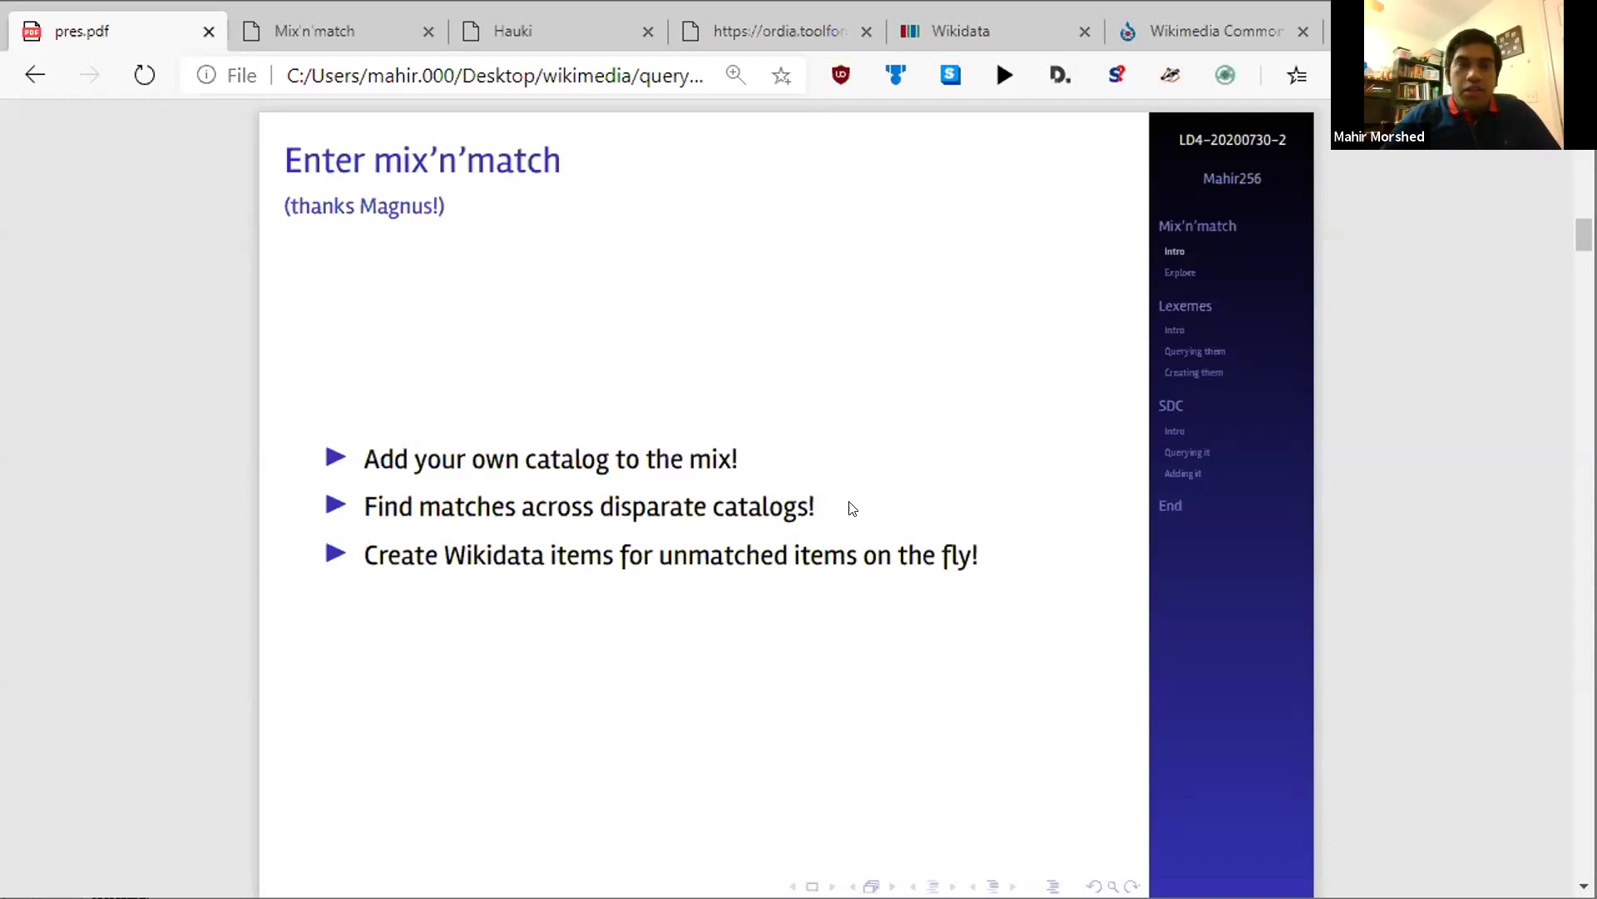
{"action": "key", "text": "Page_Down"}
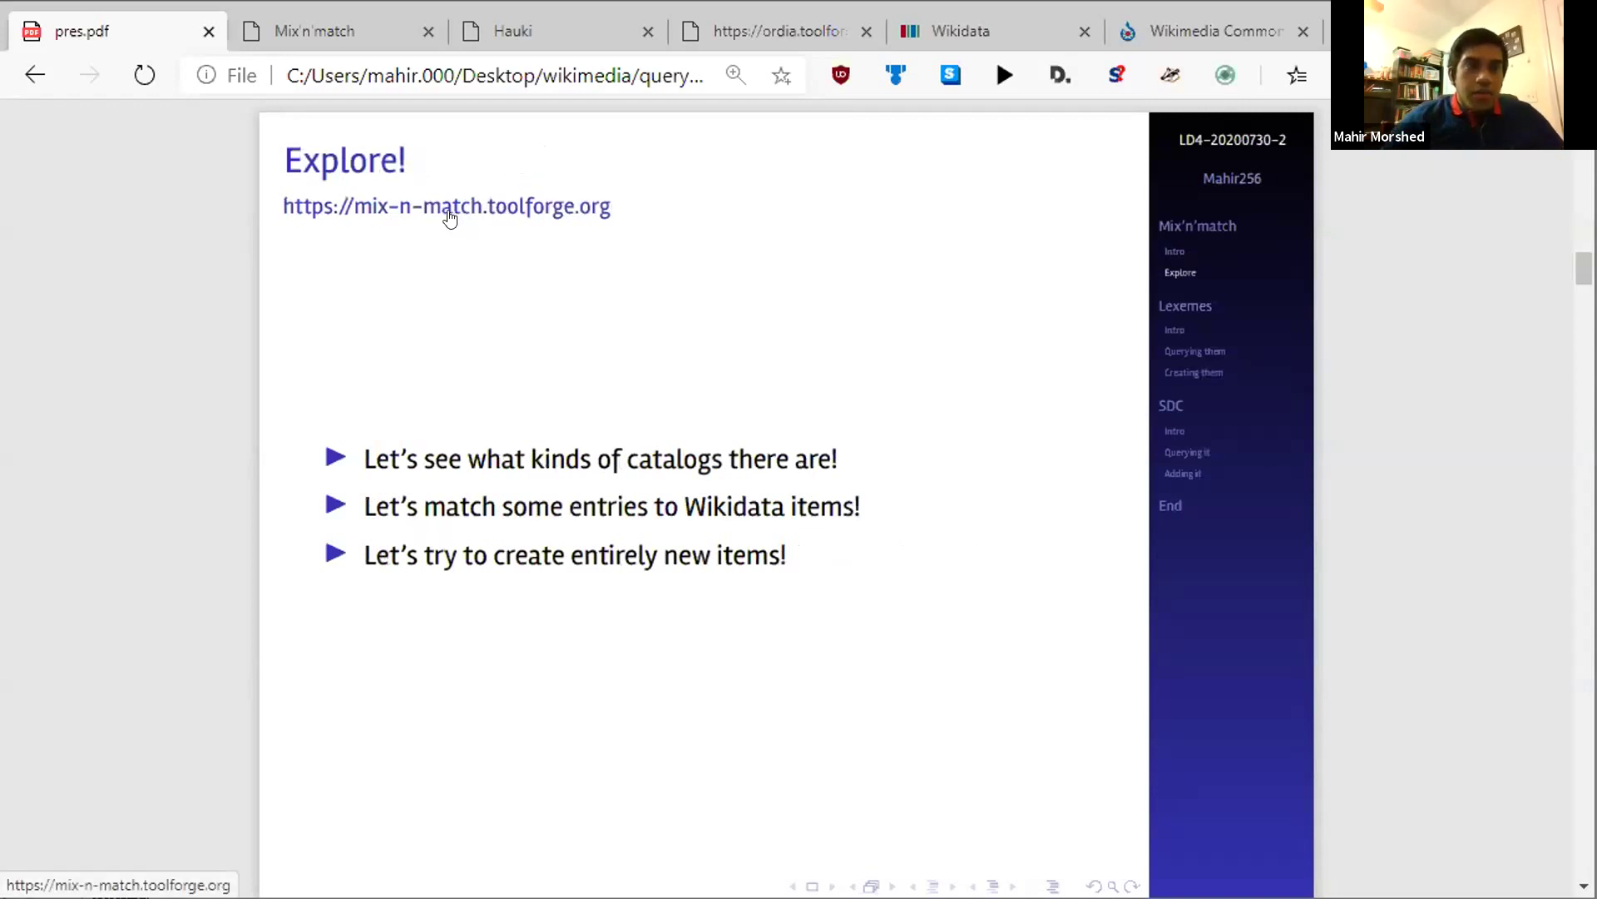
Follow the mix-n-match.toolforge.org link, return to the PDF, then bring up the open Mix'n'match page.
{"action": "left_click", "coordinate": [608, 210]}
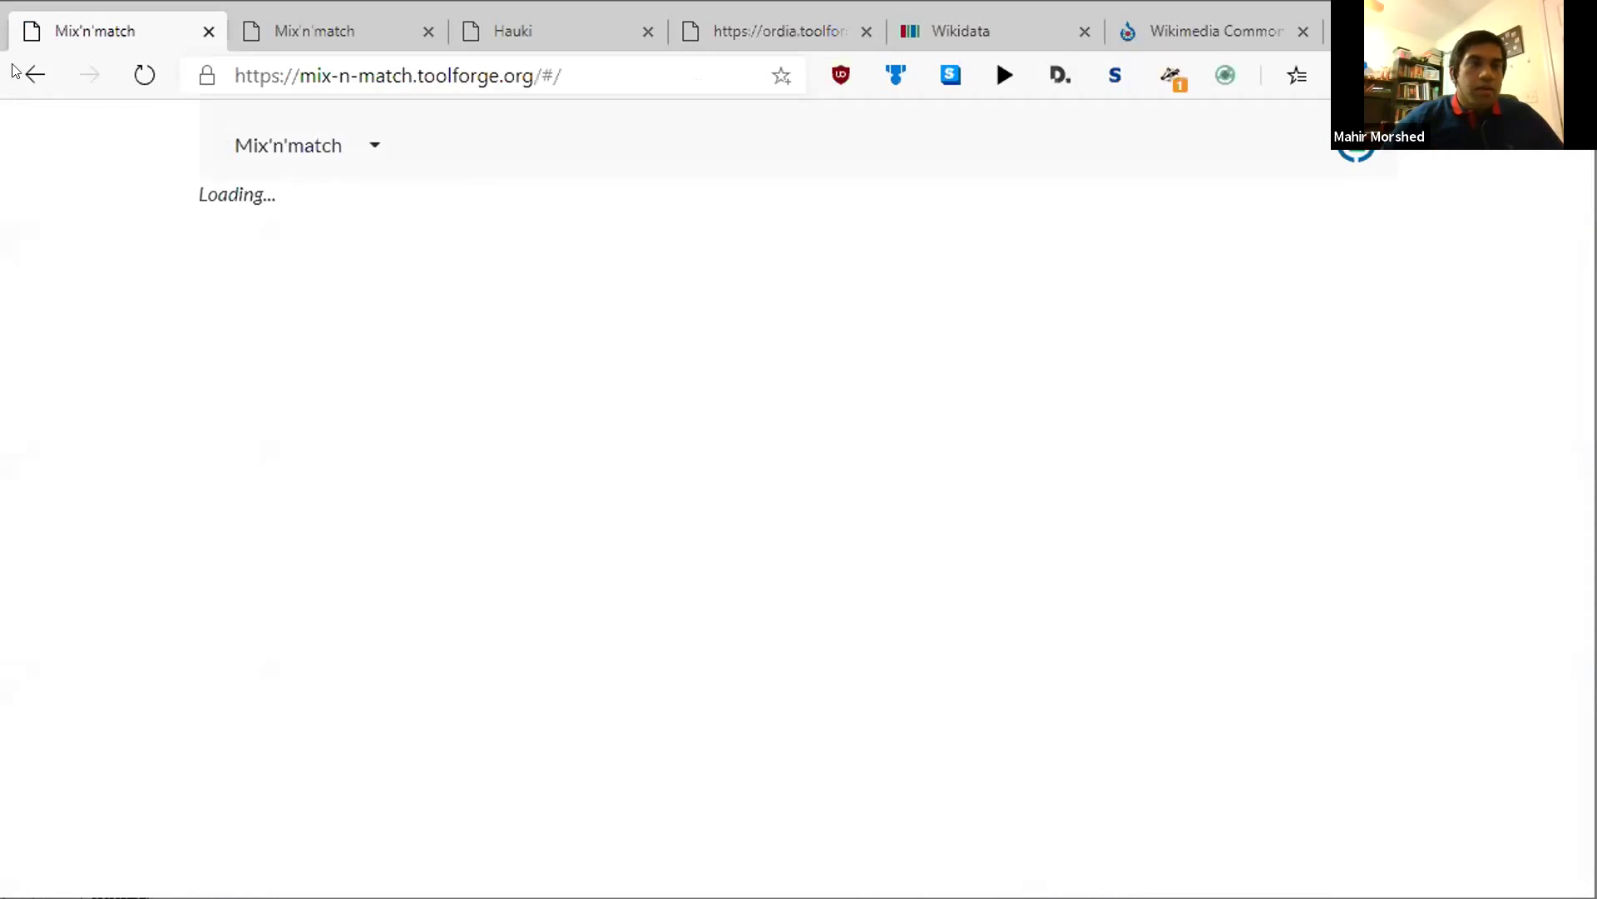
{"action": "left_click", "coordinate": [37, 74]}
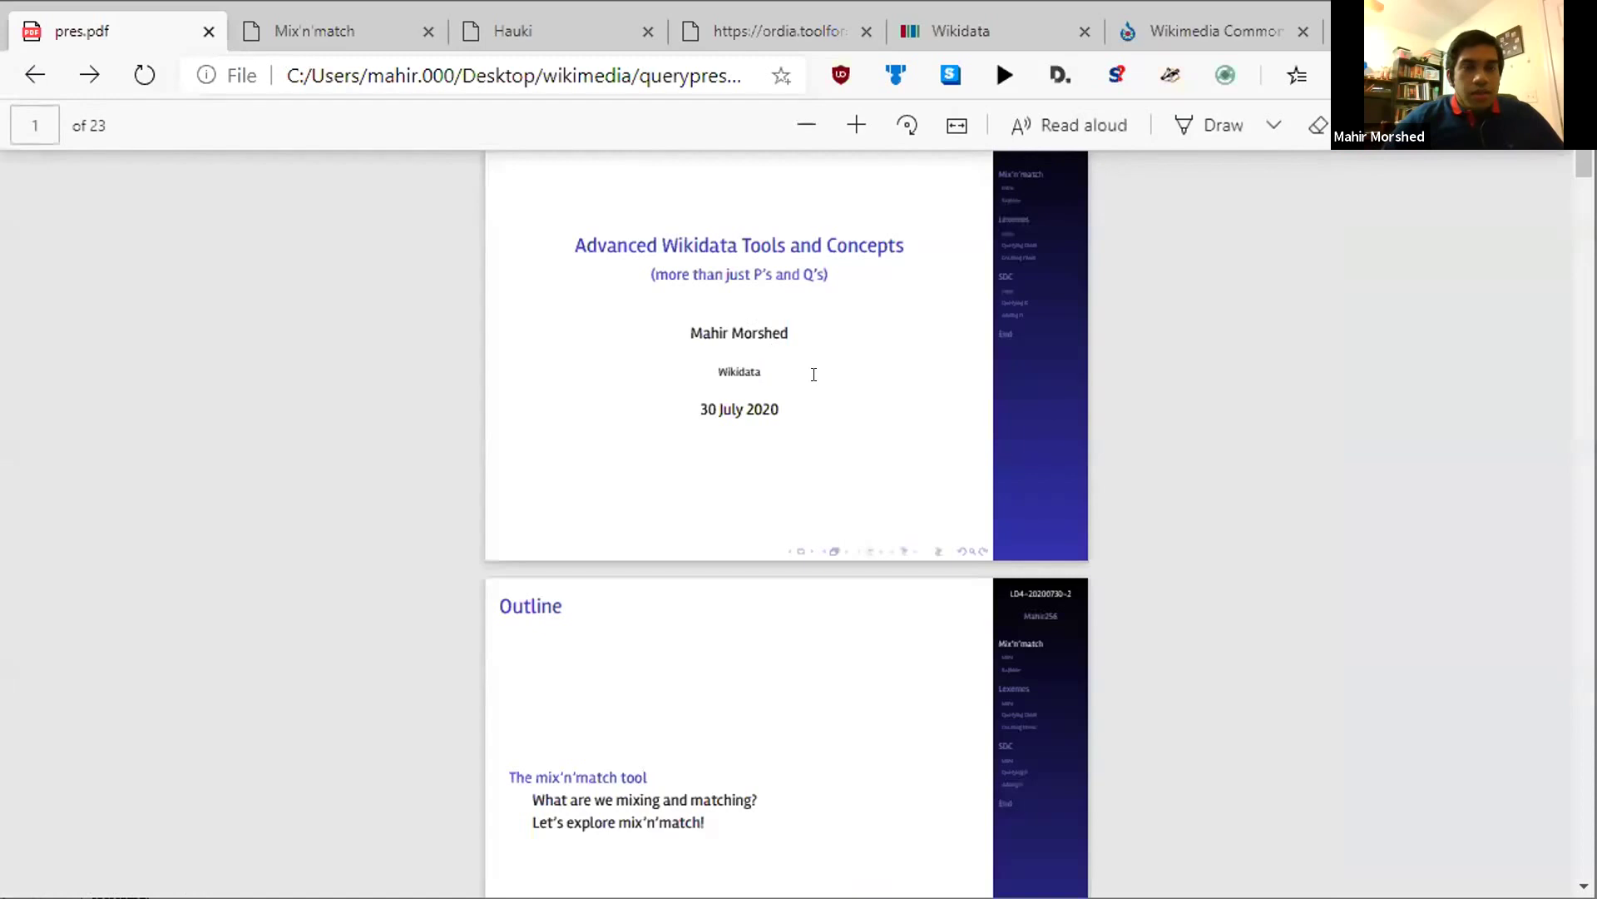
{"action": "scroll", "coordinate": [814, 375], "scroll_direction": "up", "scroll_amount": 3}
{"action": "left_click_drag", "start_coordinate": [795, 328], "coordinate": [816, 527]}
{"action": "scroll", "coordinate": [818, 524], "scroll_direction": "up", "scroll_amount": 3}
{"action": "left_click", "coordinate": [329, 30]}
Browse the Mix'n'match main page's catalog groups and latest catalogs.
{"action": "left_click", "coordinate": [937, 348]}
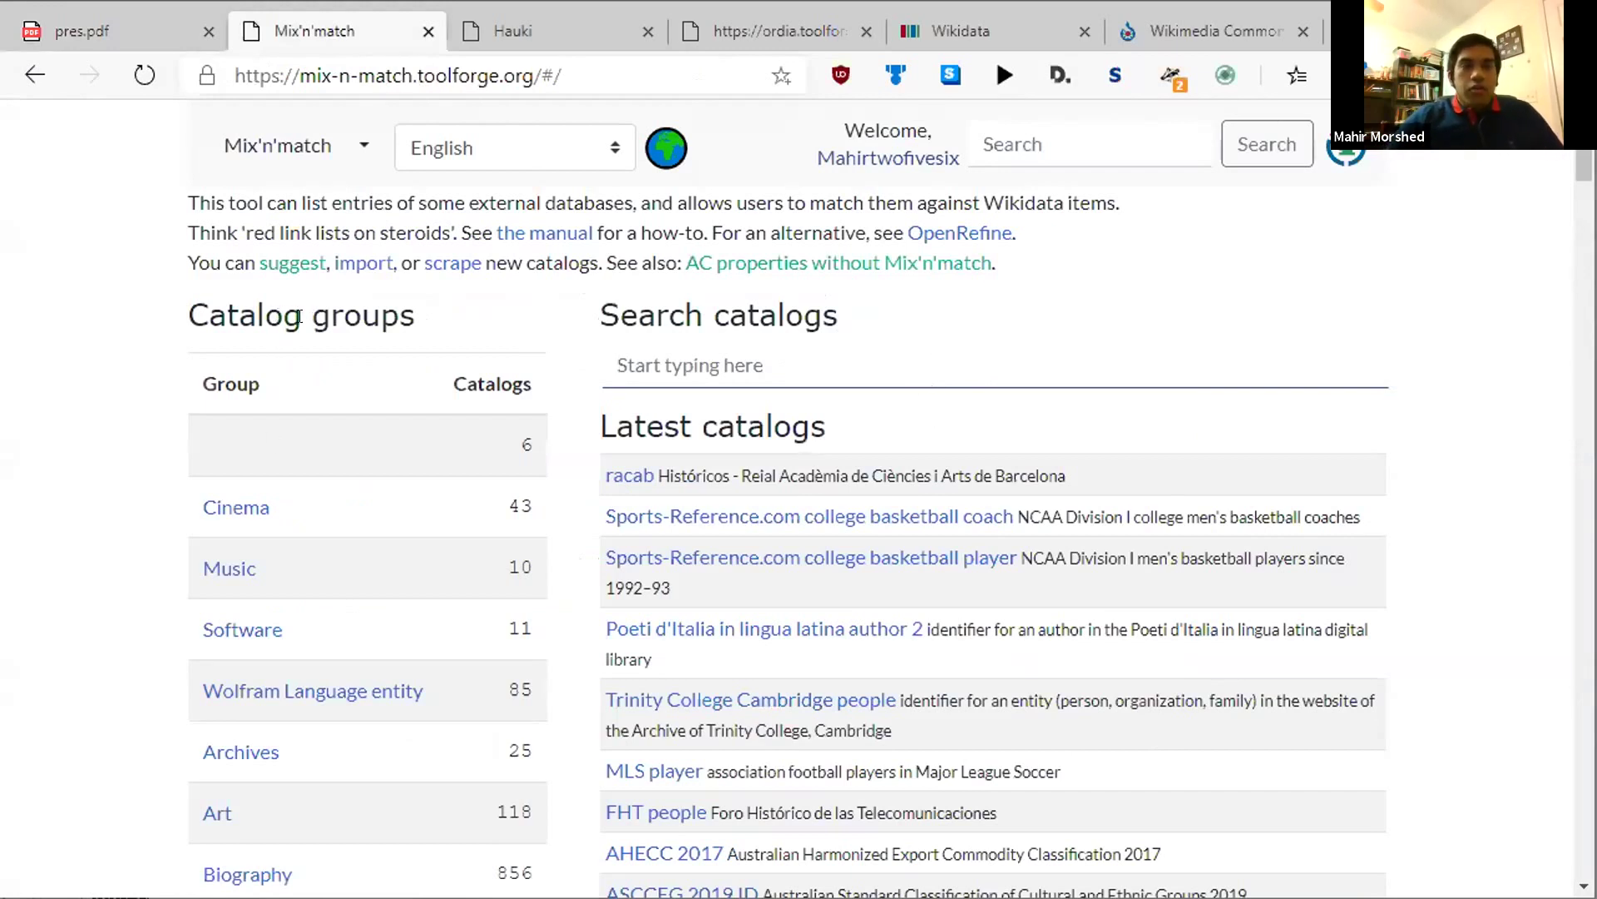
{"action": "scroll", "coordinate": [297, 315], "scroll_direction": "down", "scroll_amount": 3}
{"action": "scroll", "coordinate": [300, 321], "scroll_direction": "up", "scroll_amount": 3}
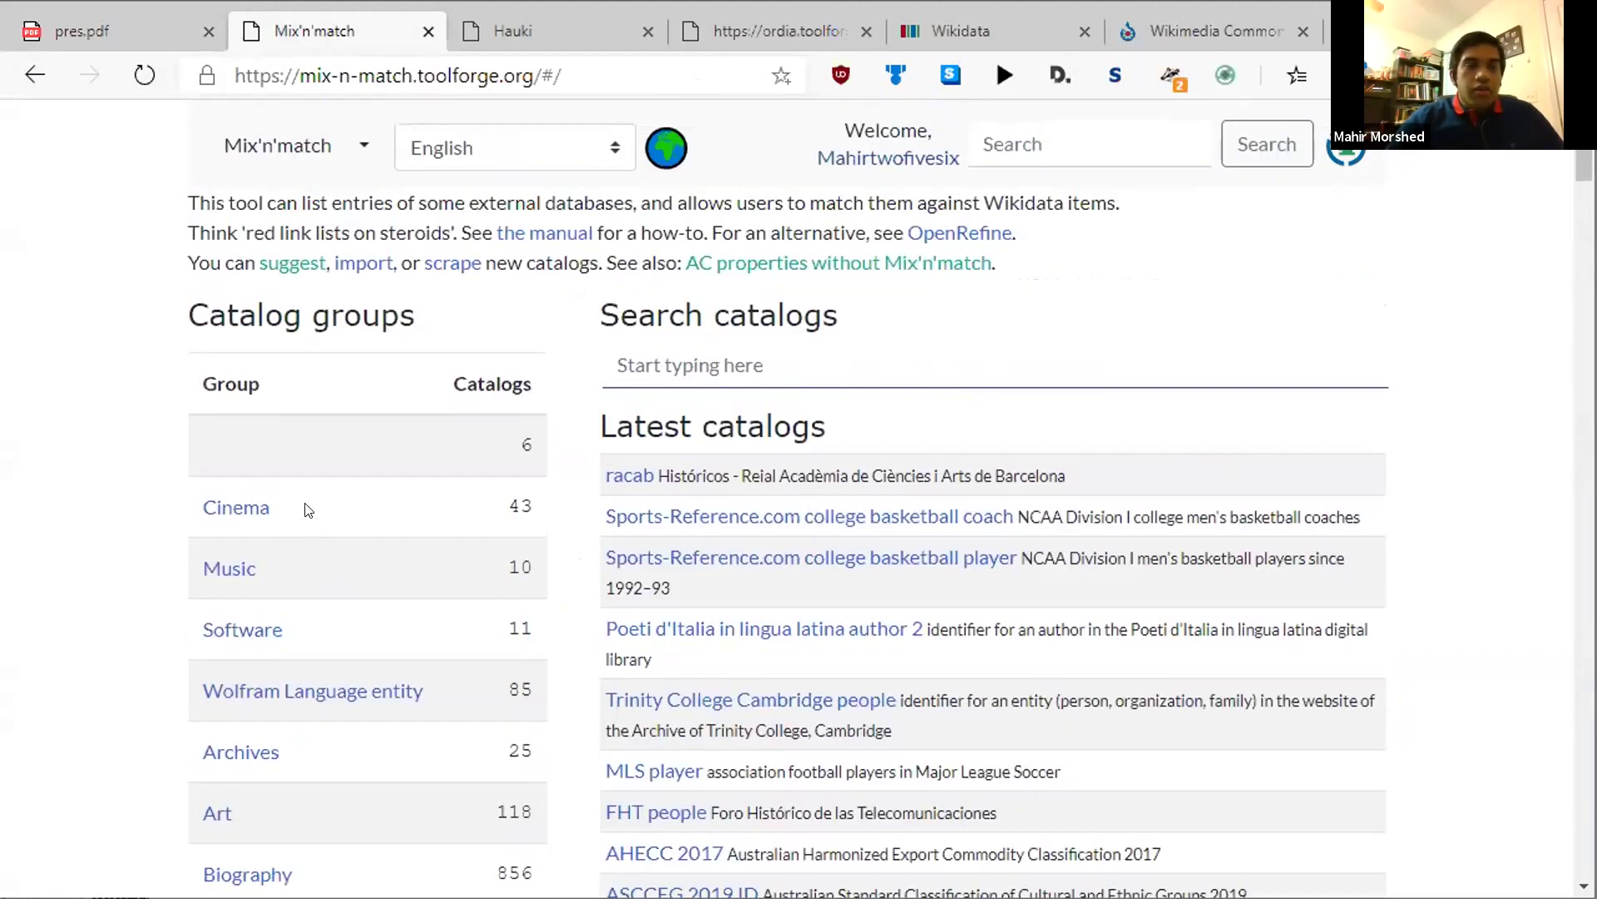
{"action": "scroll", "coordinate": [306, 508], "scroll_direction": "down", "scroll_amount": 3}
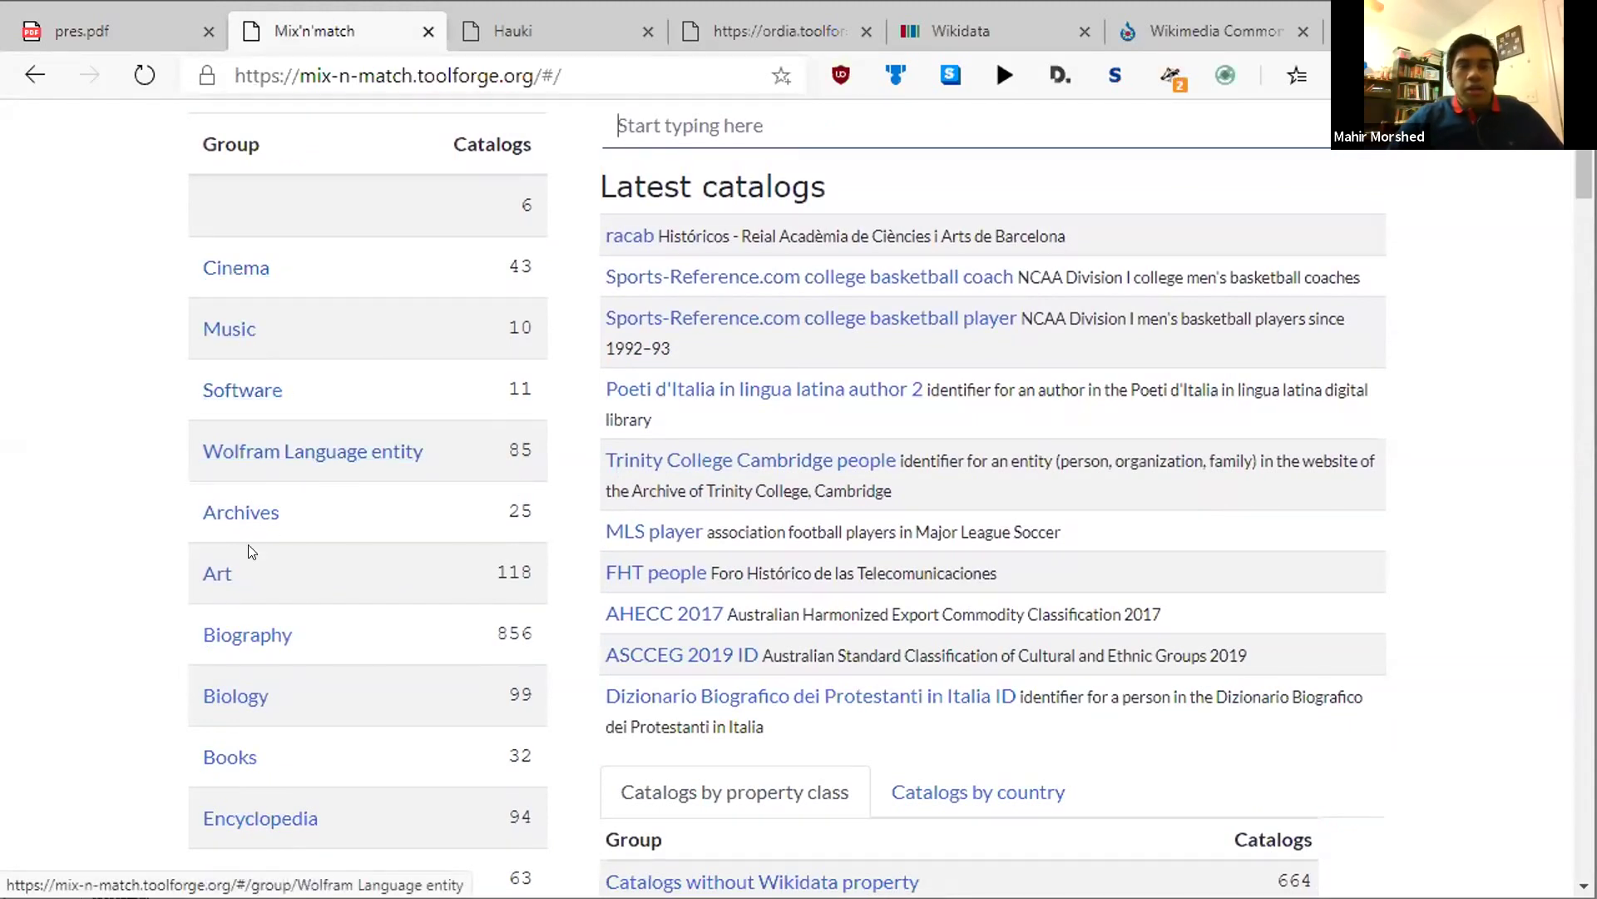
{"action": "scroll", "coordinate": [302, 494], "scroll_direction": "down", "scroll_amount": 1}
{"action": "scroll", "coordinate": [302, 494], "scroll_direction": "down", "scroll_amount": 3}
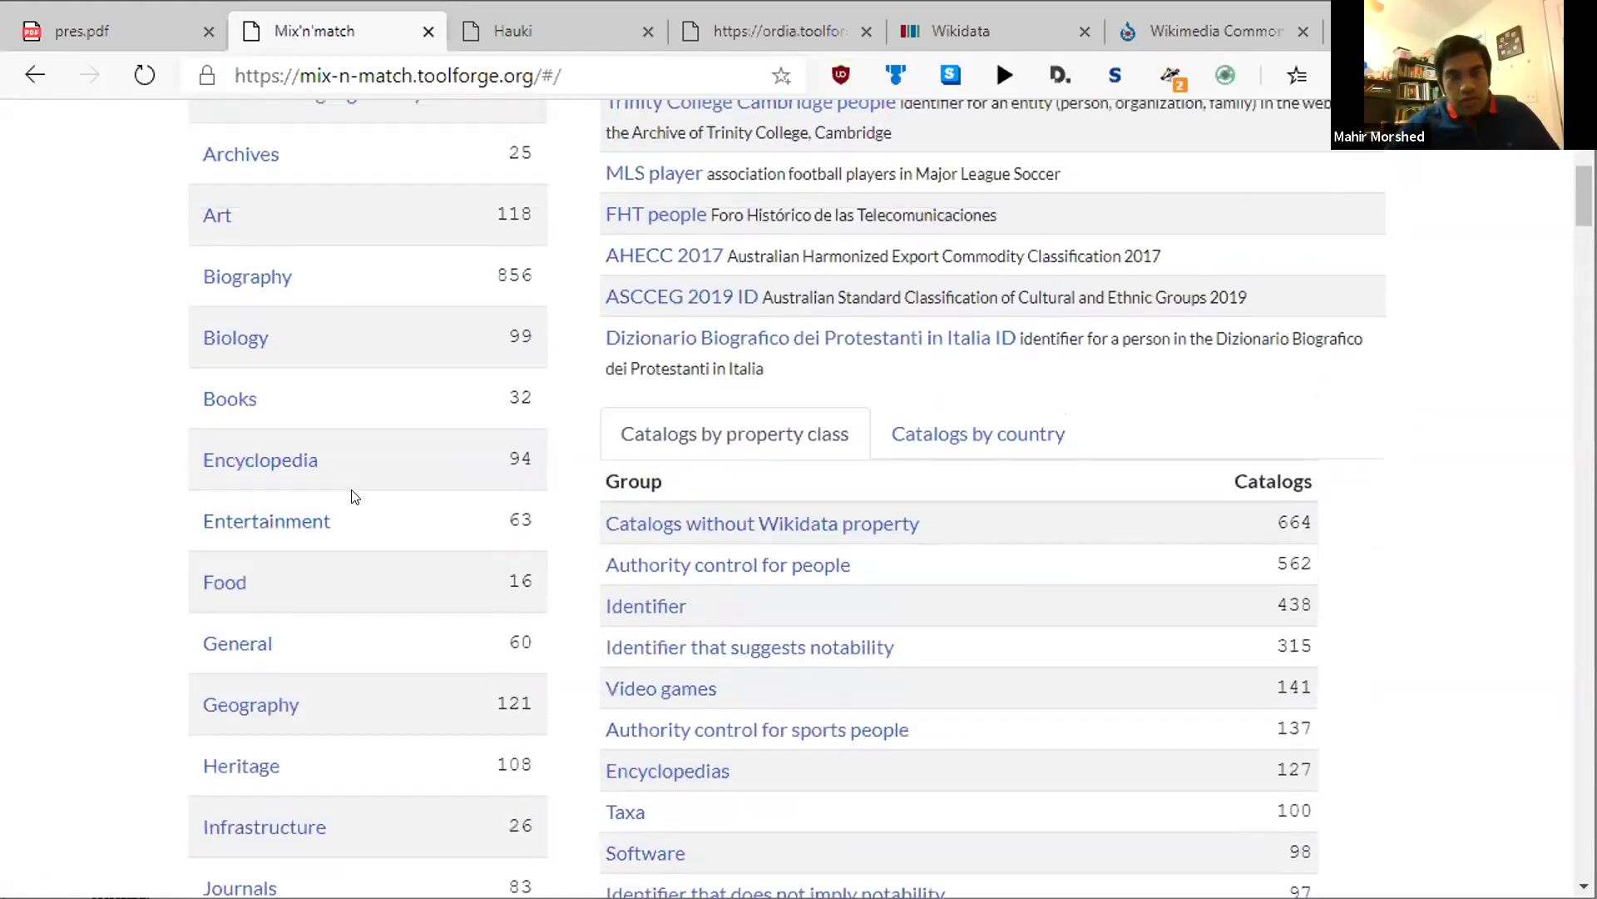
{"action": "scroll", "coordinate": [350, 491], "scroll_direction": "up", "scroll_amount": 3}
{"action": "scroll", "coordinate": [350, 493], "scroll_direction": "up", "scroll_amount": 3}
{"action": "scroll", "coordinate": [349, 495], "scroll_direction": "down", "scroll_amount": 1}
Highlight example catalogs: racab, college basketball players, MLS players, AHECC 2017 and ASCCEG 2019 IDs.
{"action": "left_click", "coordinate": [1023, 148]}
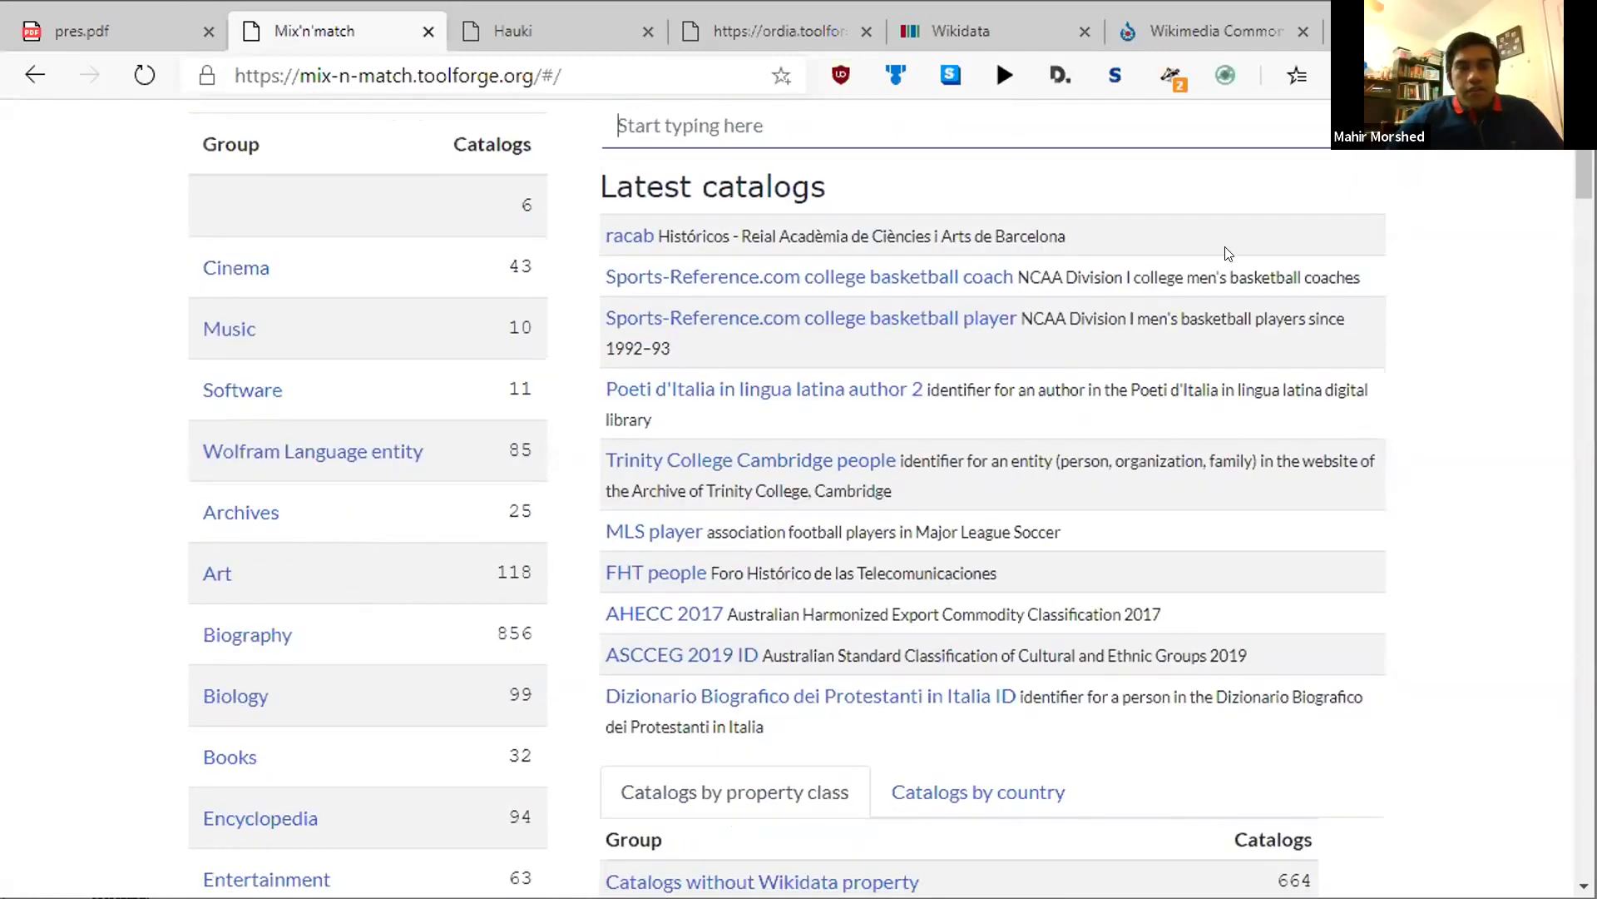
{"action": "triple_click", "coordinate": [1129, 228]}
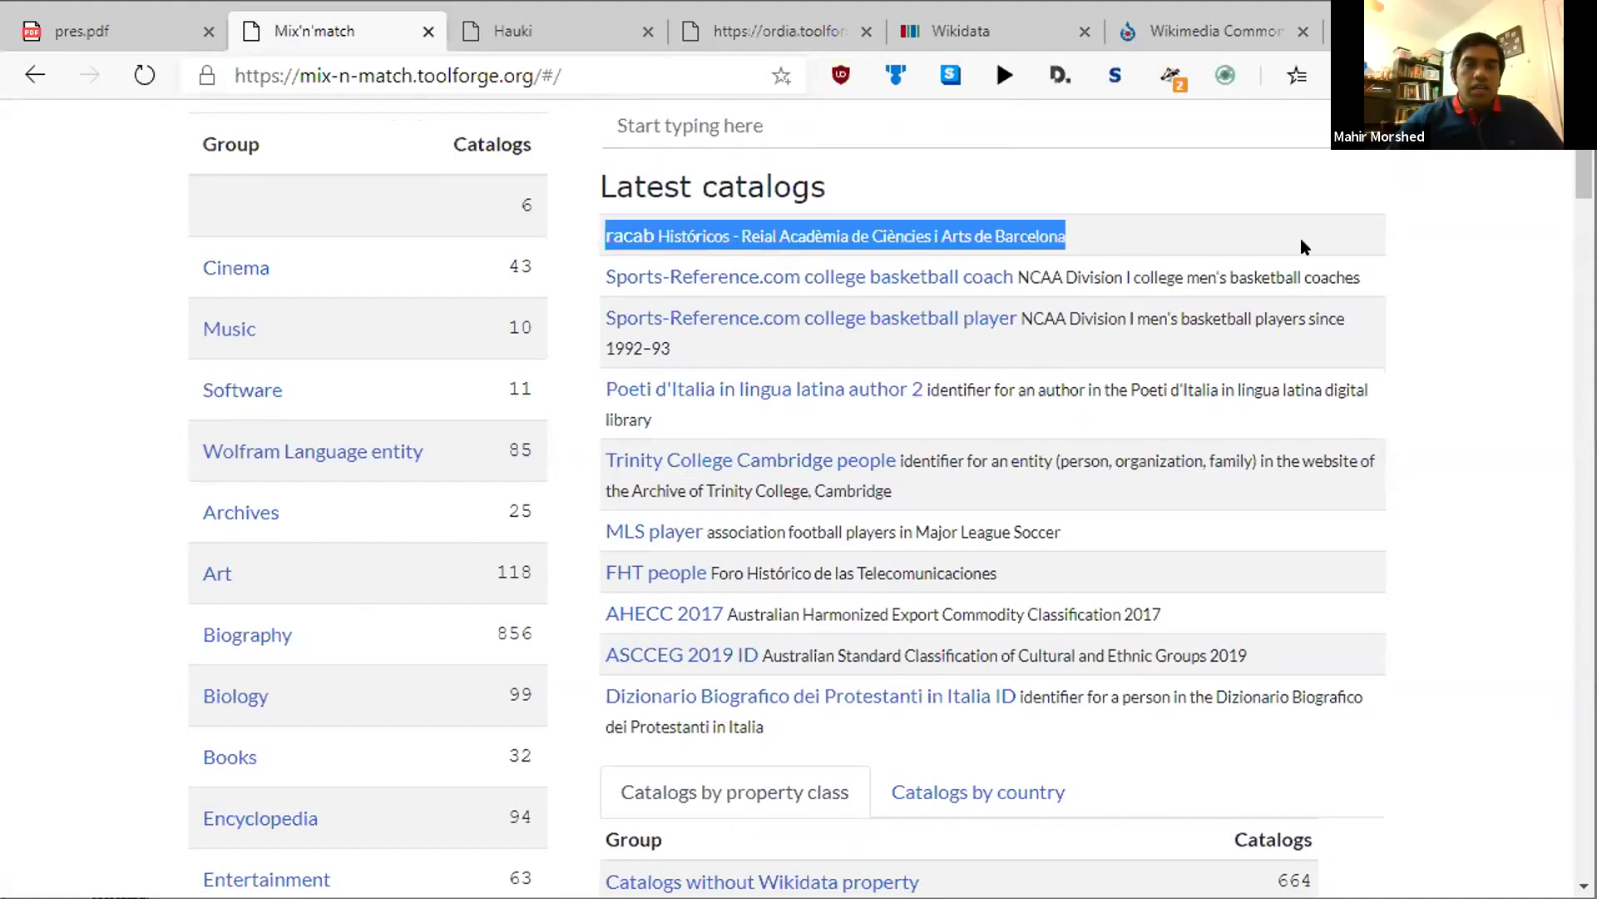
{"action": "triple_click", "coordinate": [1198, 328]}
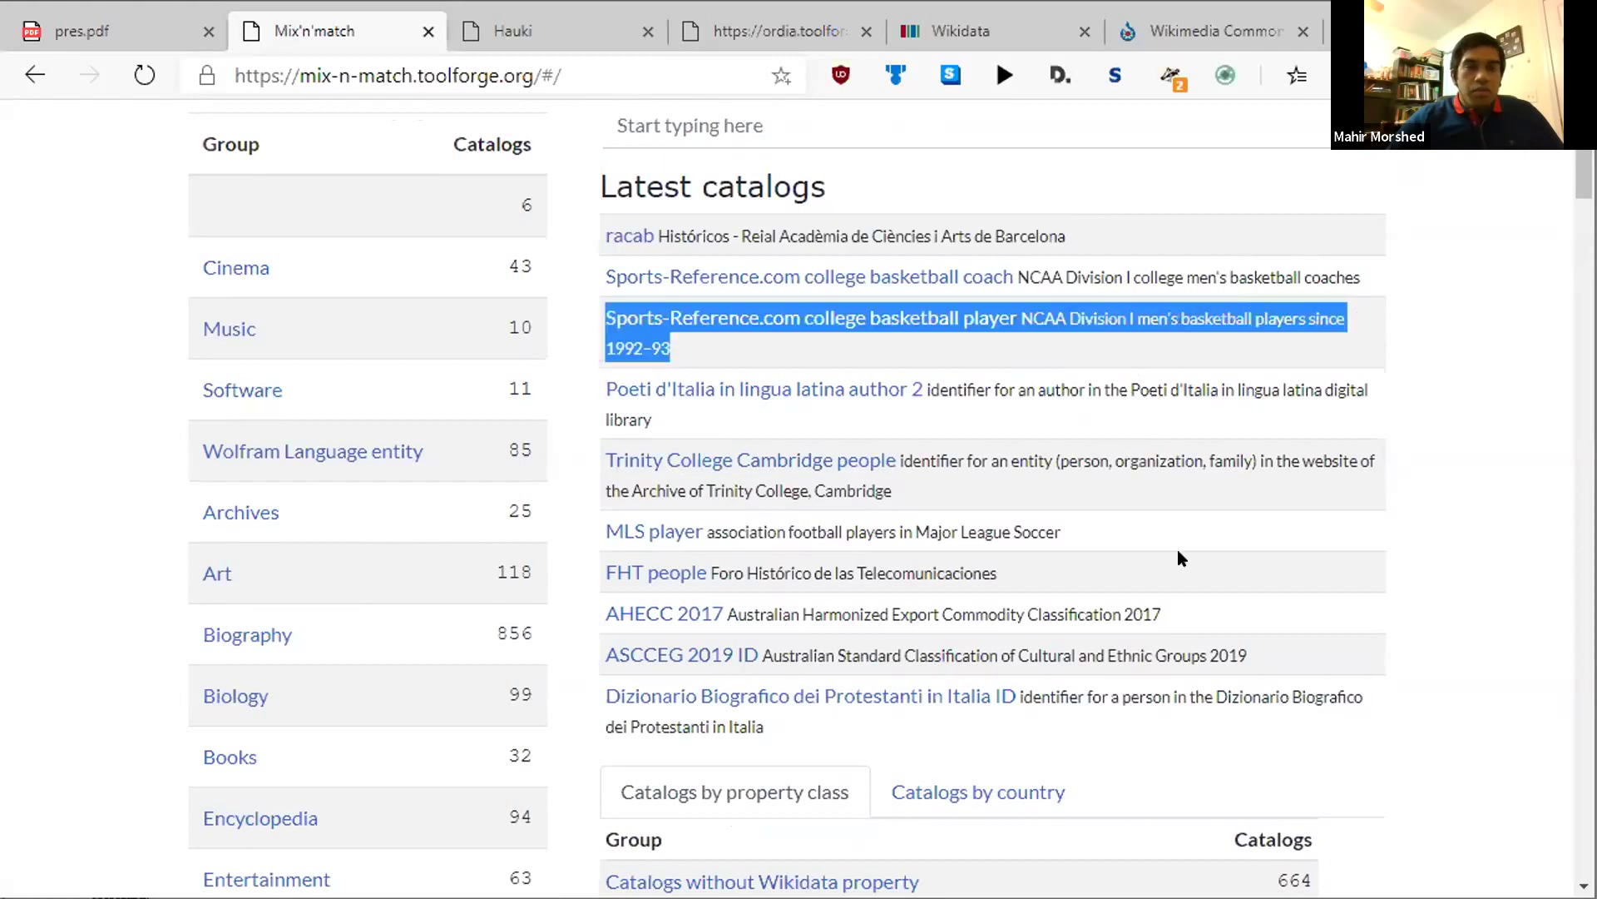
{"action": "triple_click", "coordinate": [1113, 537]}
{"action": "triple_click", "coordinate": [1250, 613]}
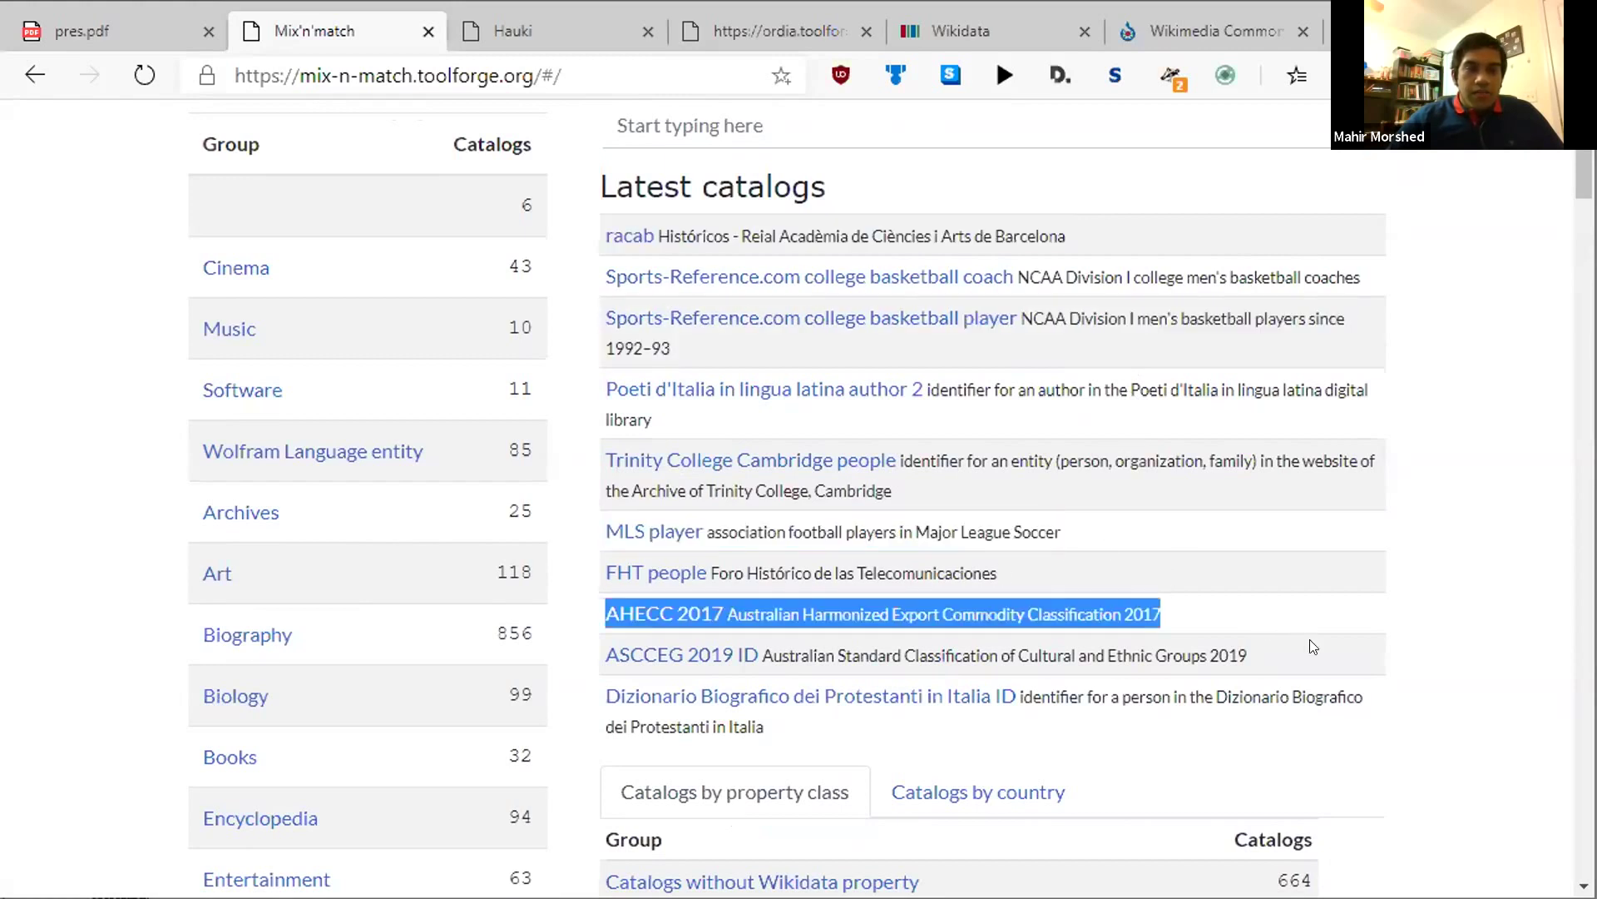
{"action": "triple_click", "coordinate": [1269, 655]}
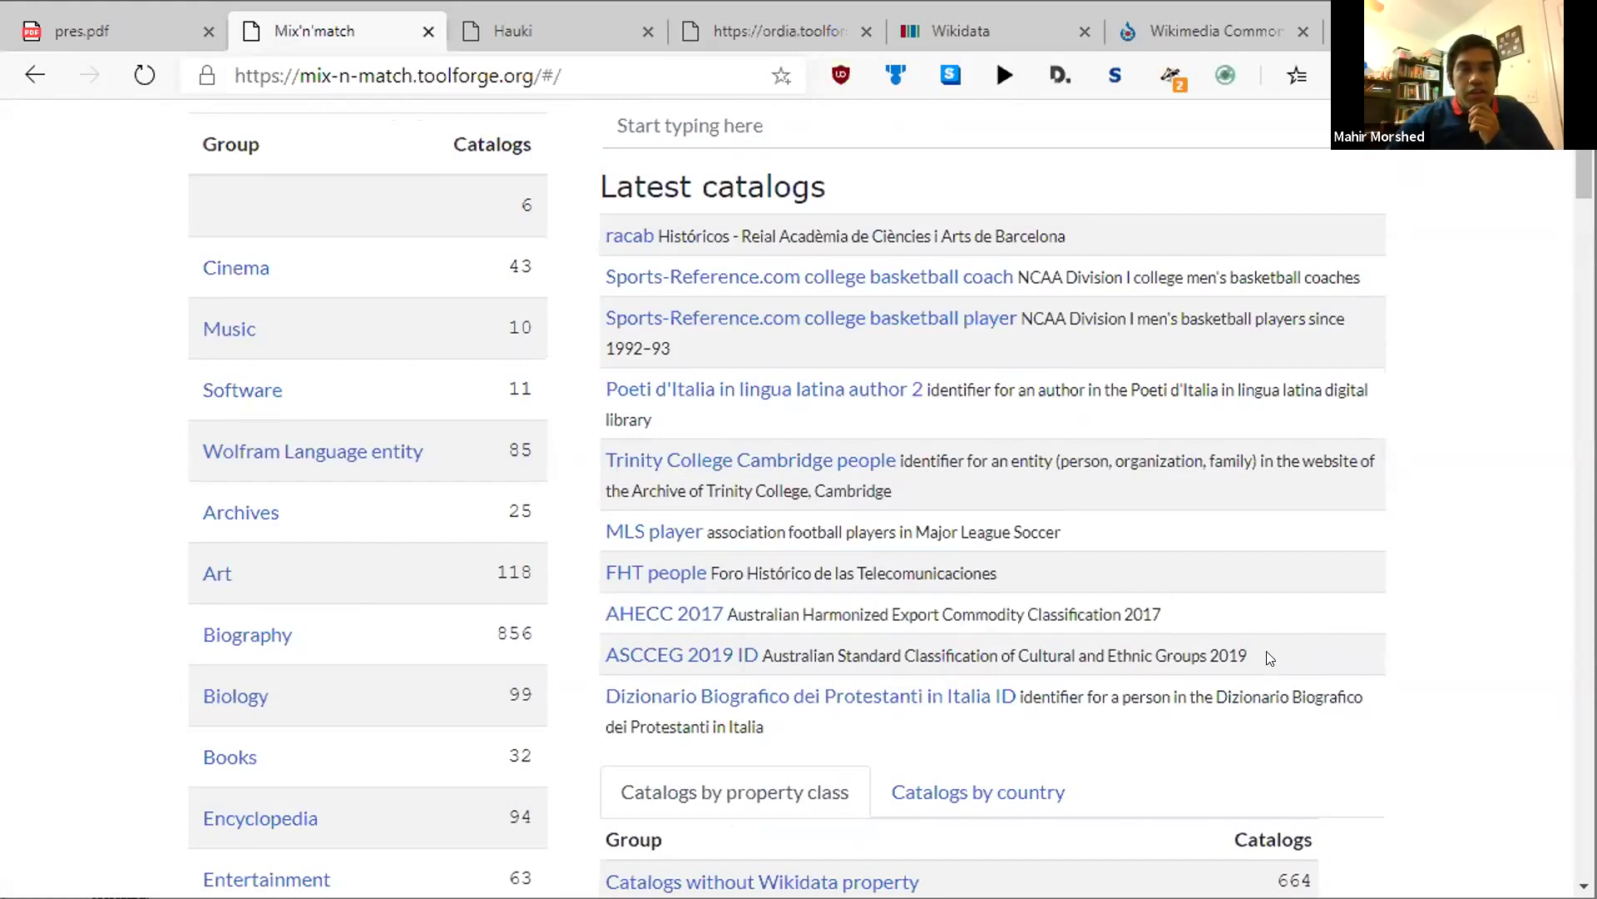
{"action": "left_click", "coordinate": [1313, 610]}
{"action": "scroll", "coordinate": [927, 333], "scroll_direction": "up", "scroll_amount": 1}
Search the catalogs for 'cullum' and open the Cullum IDs catalog.
{"action": "left_click", "coordinate": [935, 239]}
{"action": "type", "text": "cullum"}
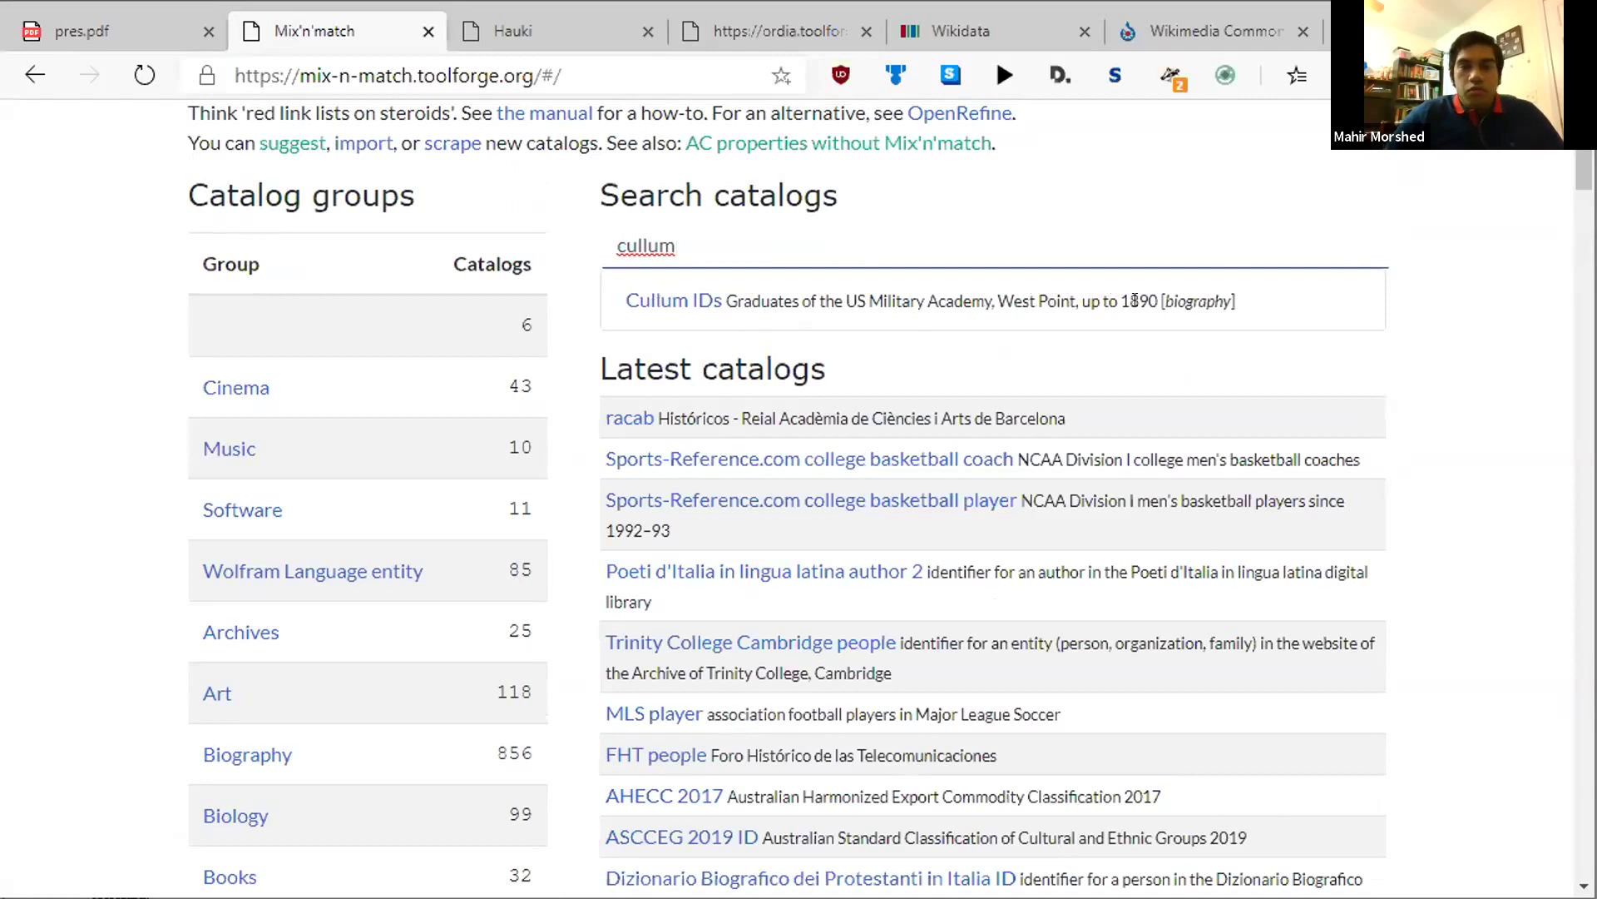
{"action": "left_click", "coordinate": [710, 303]}
{"action": "scroll", "coordinate": [526, 526], "scroll_direction": "down", "scroll_amount": 1}
{"action": "scroll", "coordinate": [1243, 333], "scroll_direction": "down", "scroll_amount": 1}
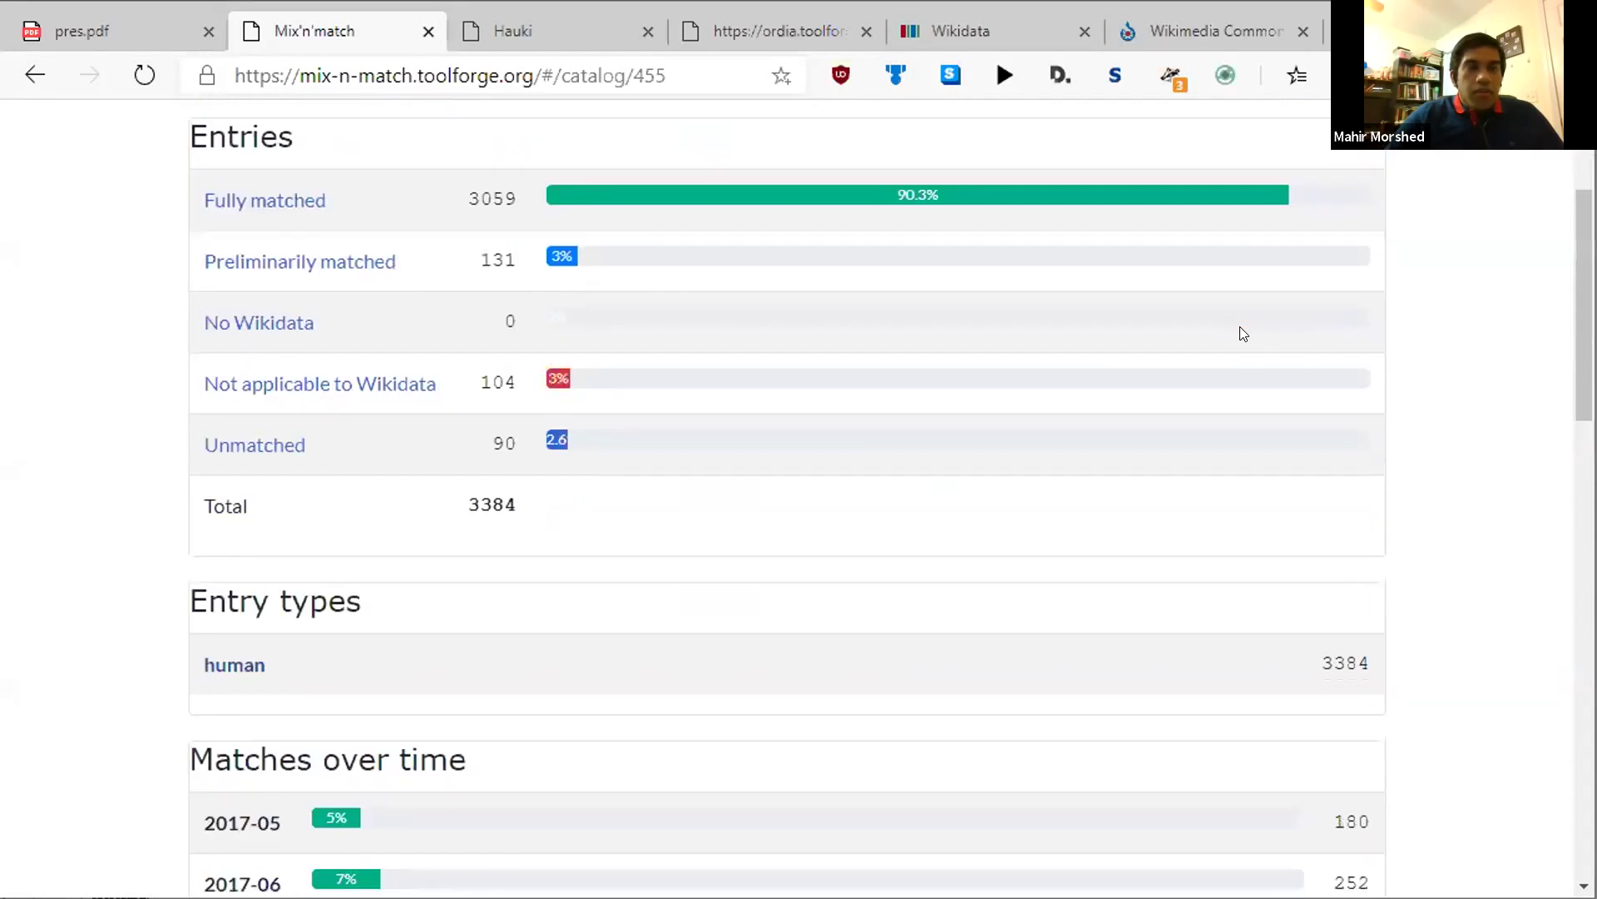
{"action": "scroll", "coordinate": [461, 285], "scroll_direction": "up", "scroll_amount": 1}
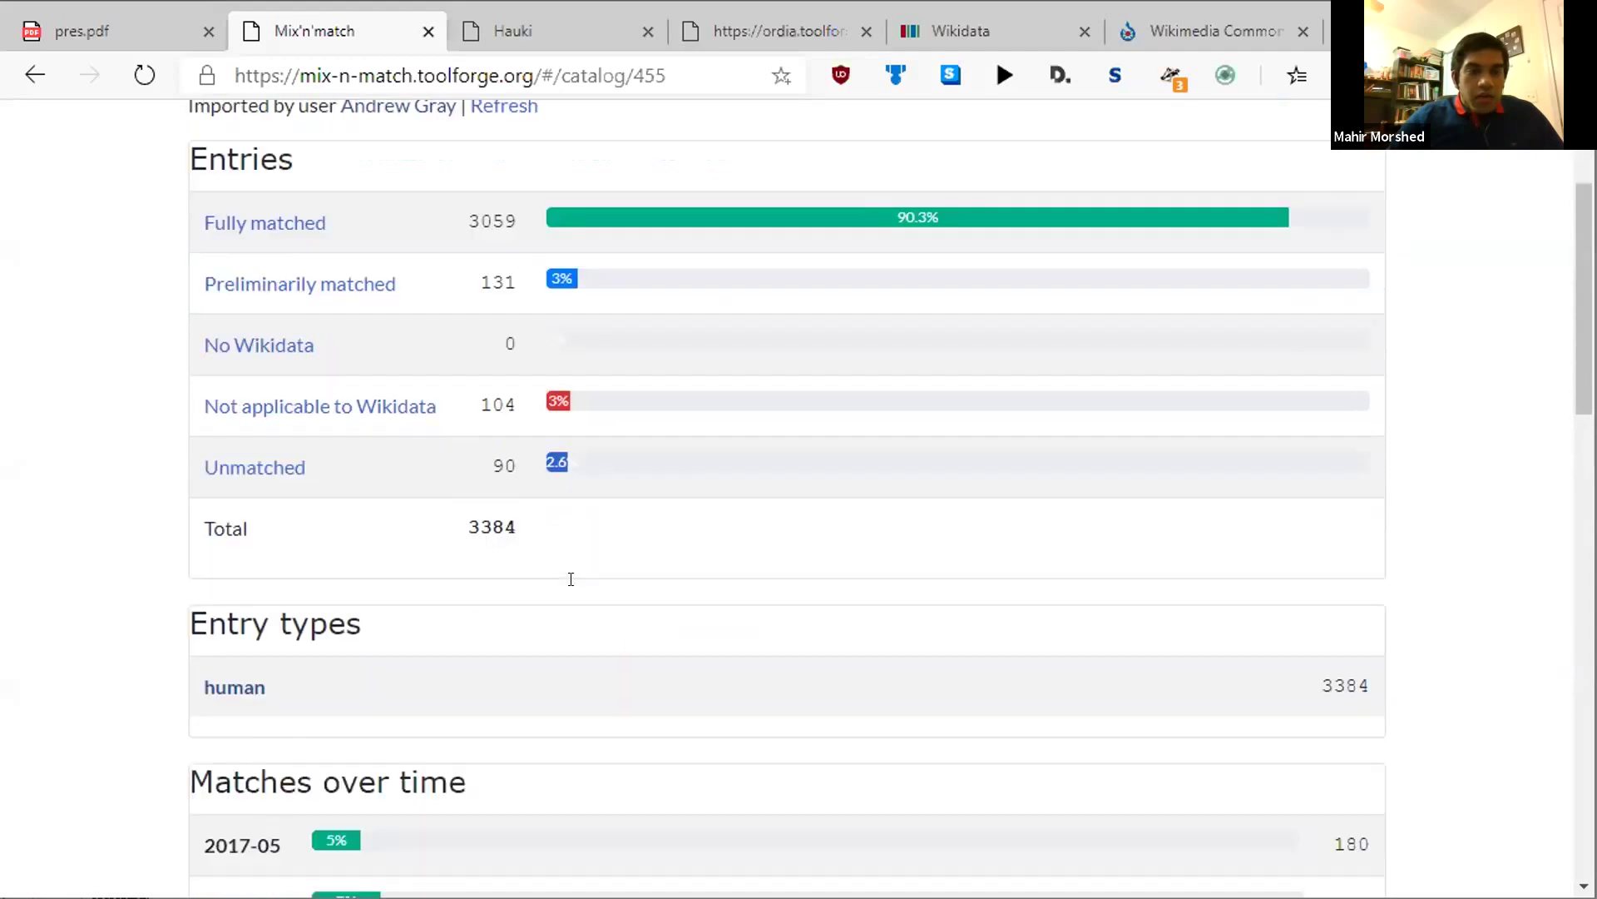
Review the Cullum IDs statistics and highlight the Users table, including one user's 146 matches.
{"action": "scroll", "coordinate": [571, 579], "scroll_direction": "down", "scroll_amount": 9}
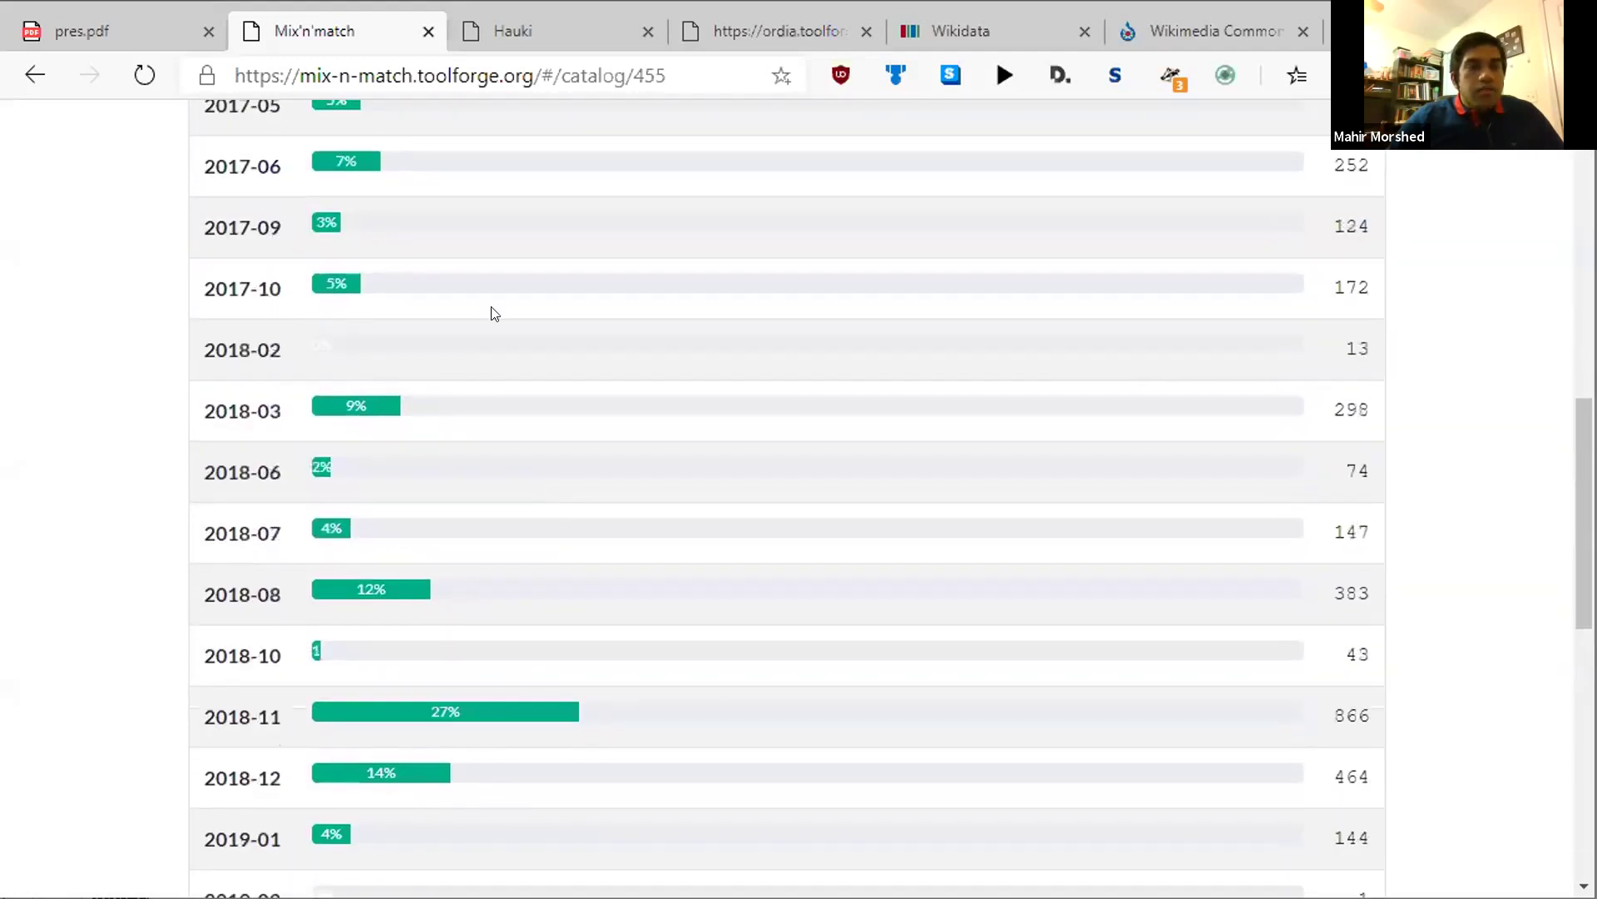
{"action": "scroll", "coordinate": [494, 313], "scroll_direction": "up", "scroll_amount": 2}
{"action": "scroll", "coordinate": [403, 279], "scroll_direction": "down", "scroll_amount": 6}
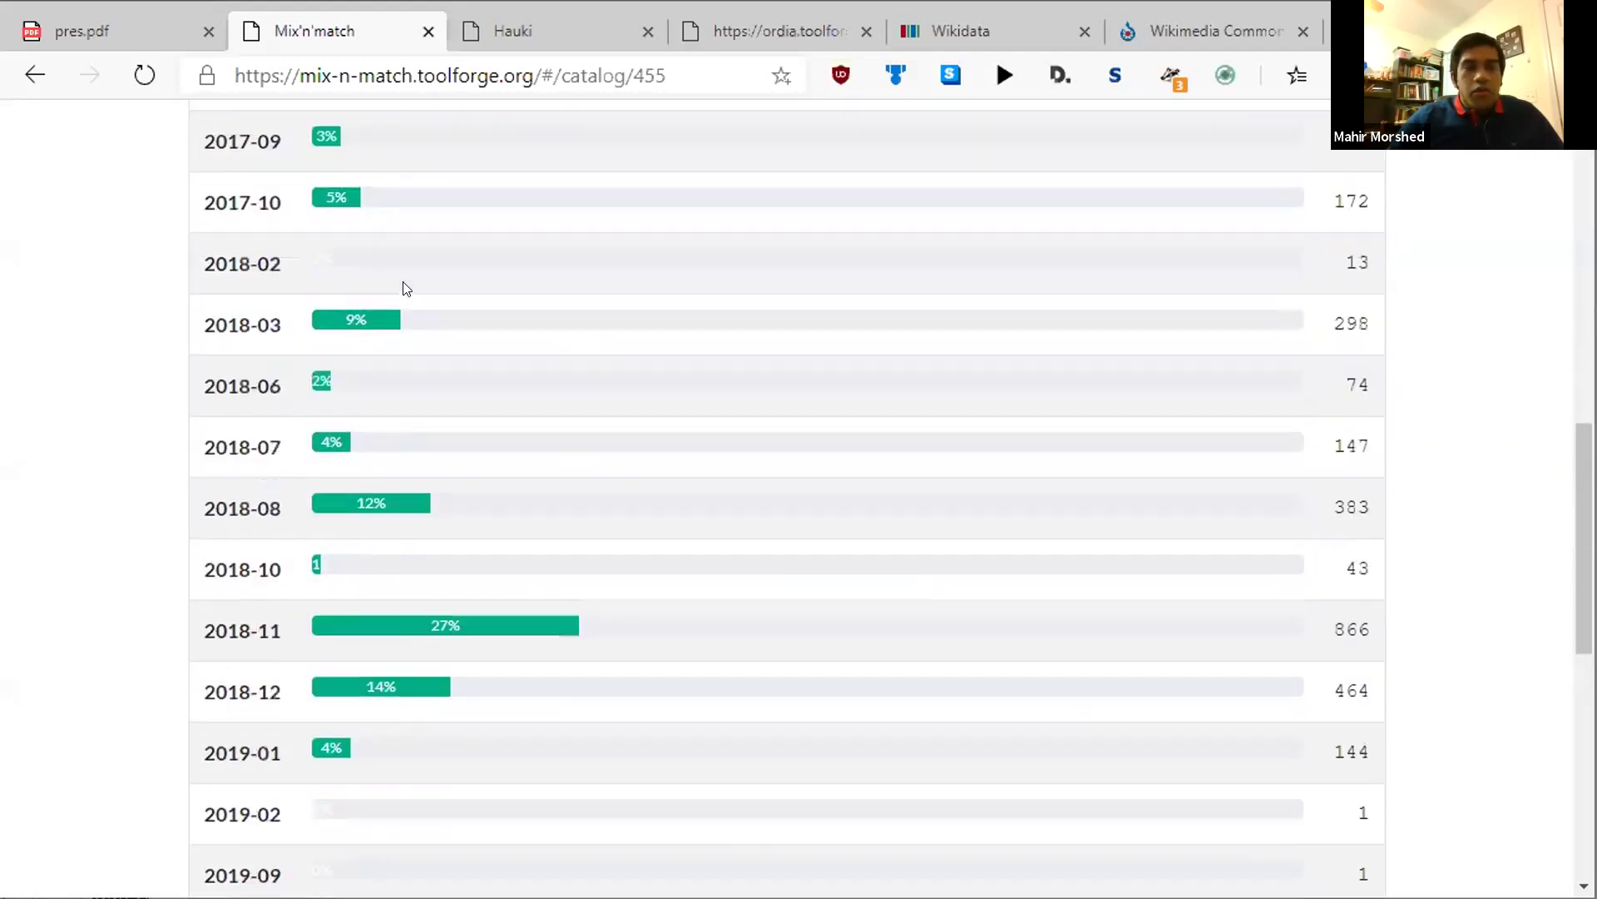
{"action": "scroll", "coordinate": [406, 283], "scroll_direction": "up", "scroll_amount": 2}
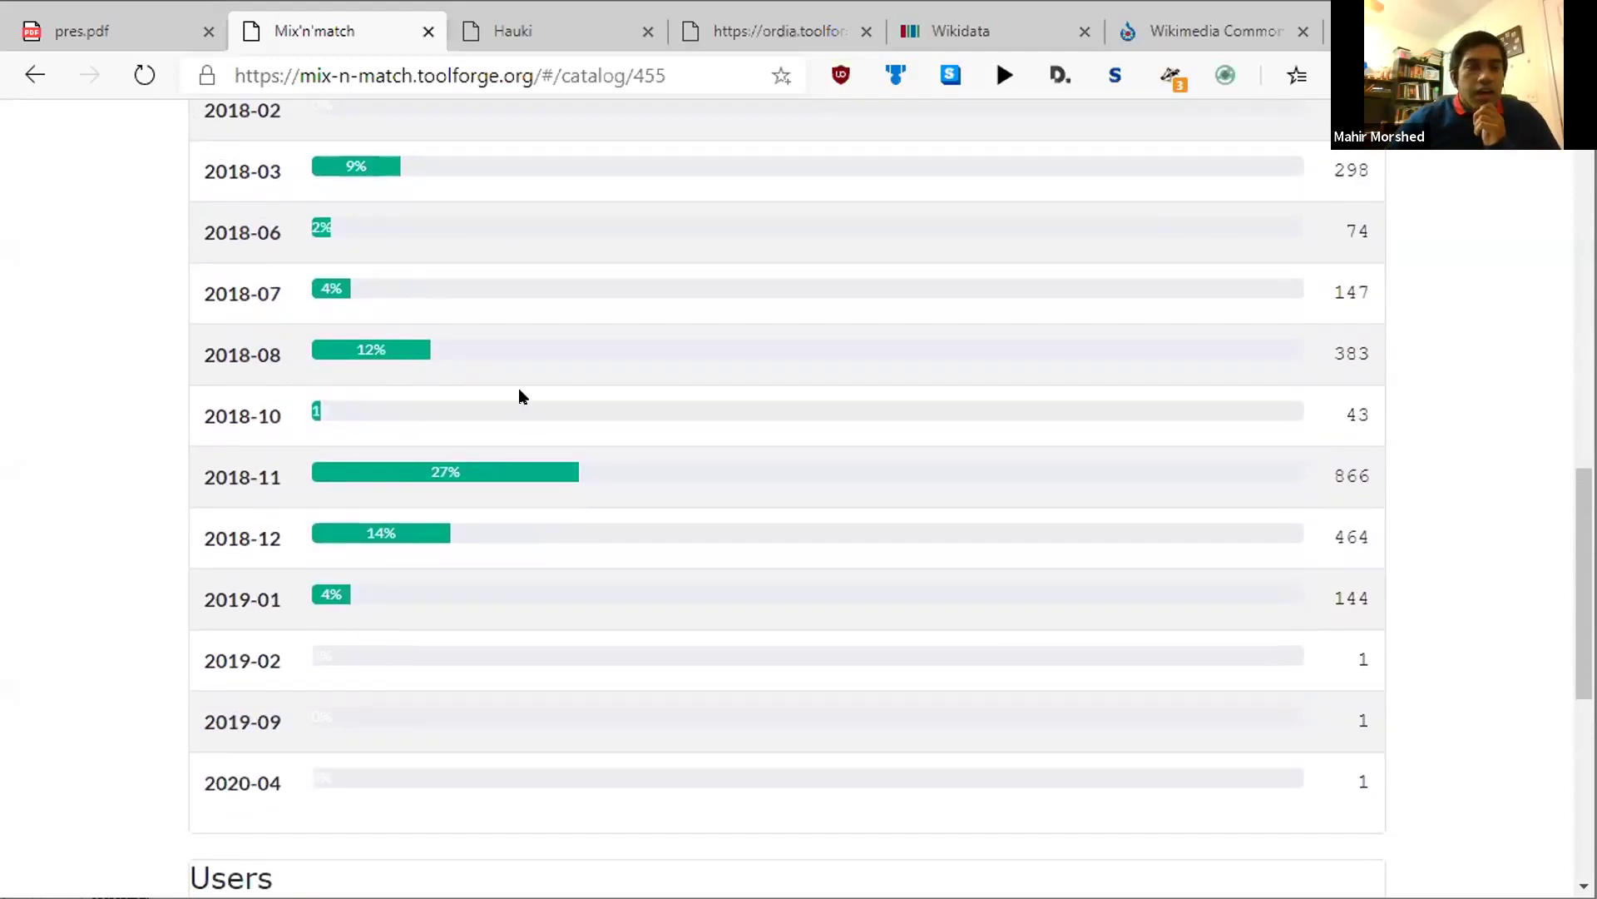
{"action": "scroll", "coordinate": [405, 287], "scroll_direction": "up", "scroll_amount": 6}
{"action": "scroll", "coordinate": [401, 314], "scroll_direction": "down", "scroll_amount": 3}
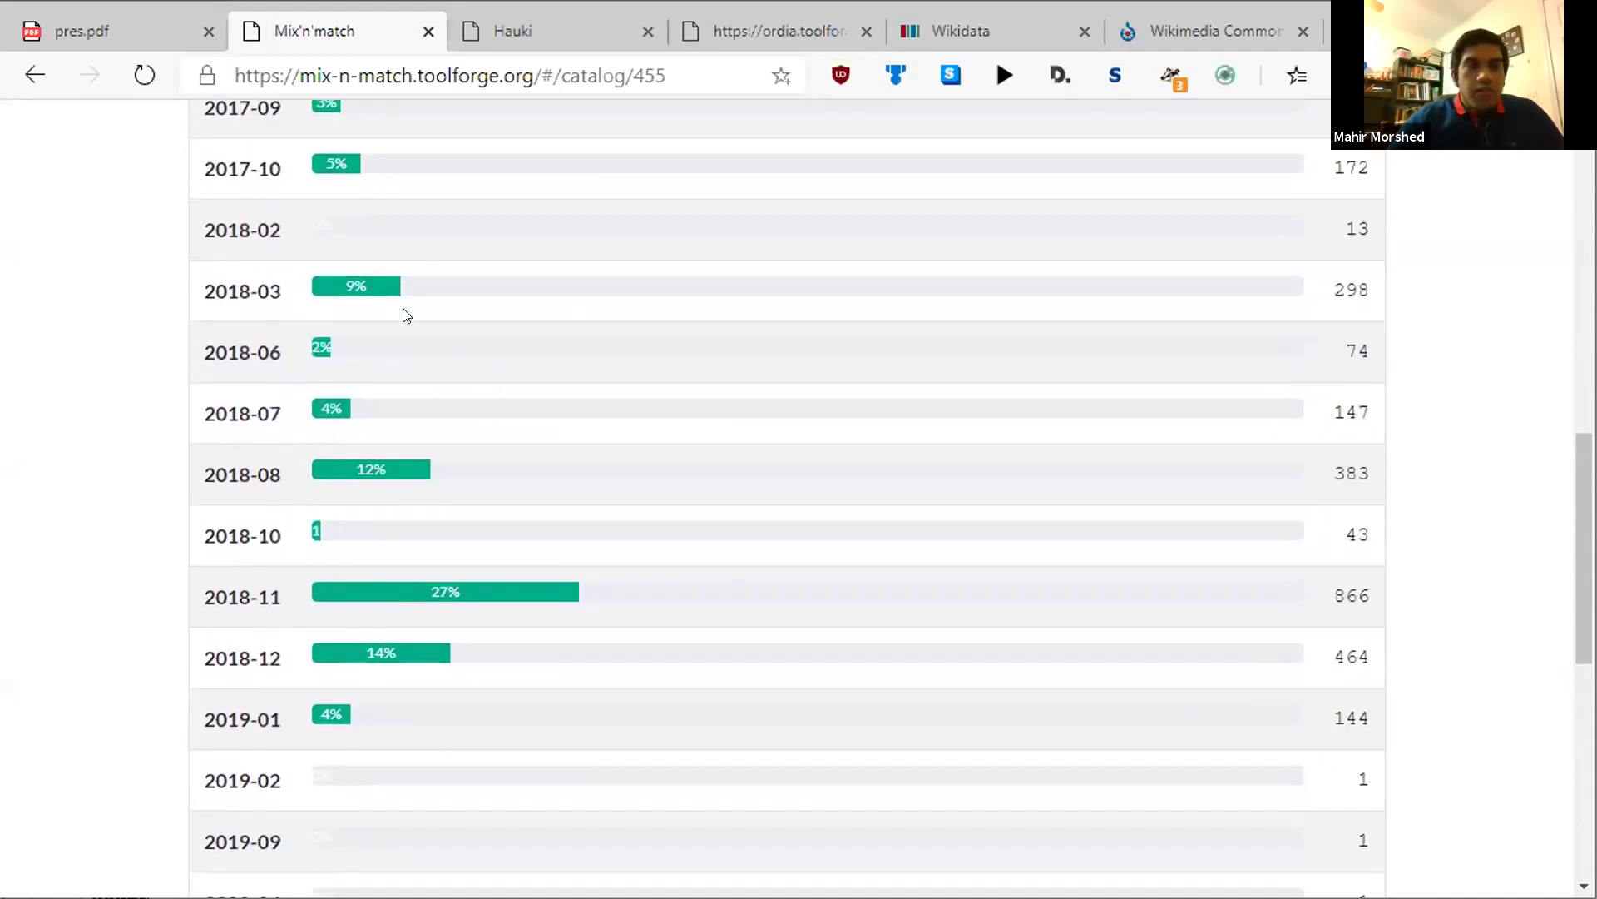
{"action": "scroll", "coordinate": [460, 331], "scroll_direction": "down", "scroll_amount": 9}
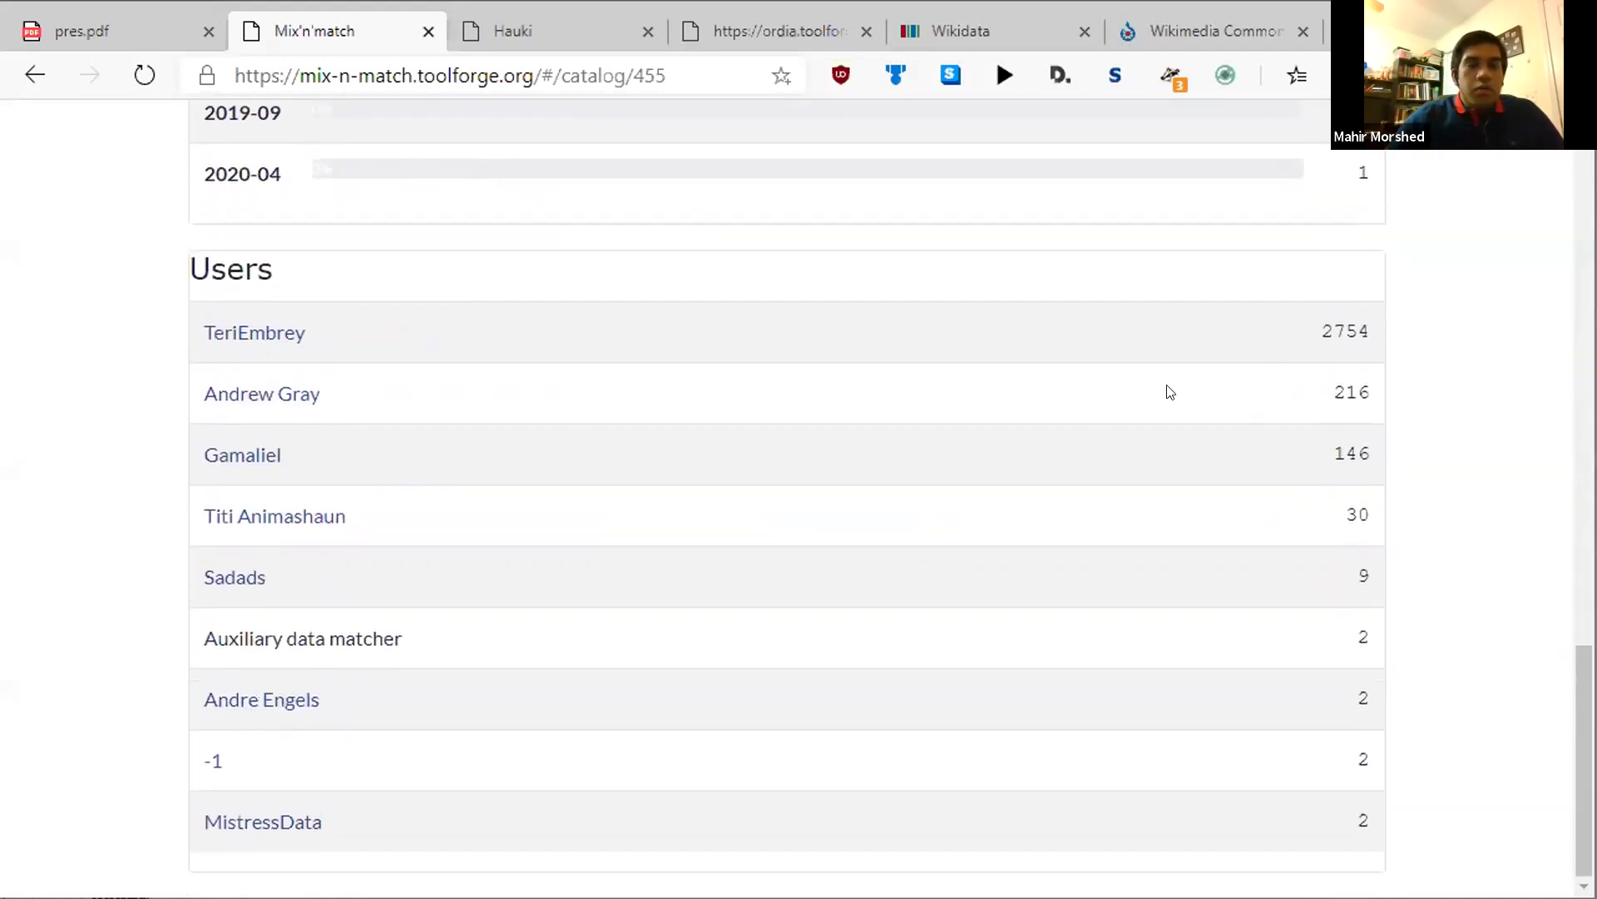
{"action": "double_click", "coordinate": [1308, 449]}
{"action": "double_click", "coordinate": [331, 452]}
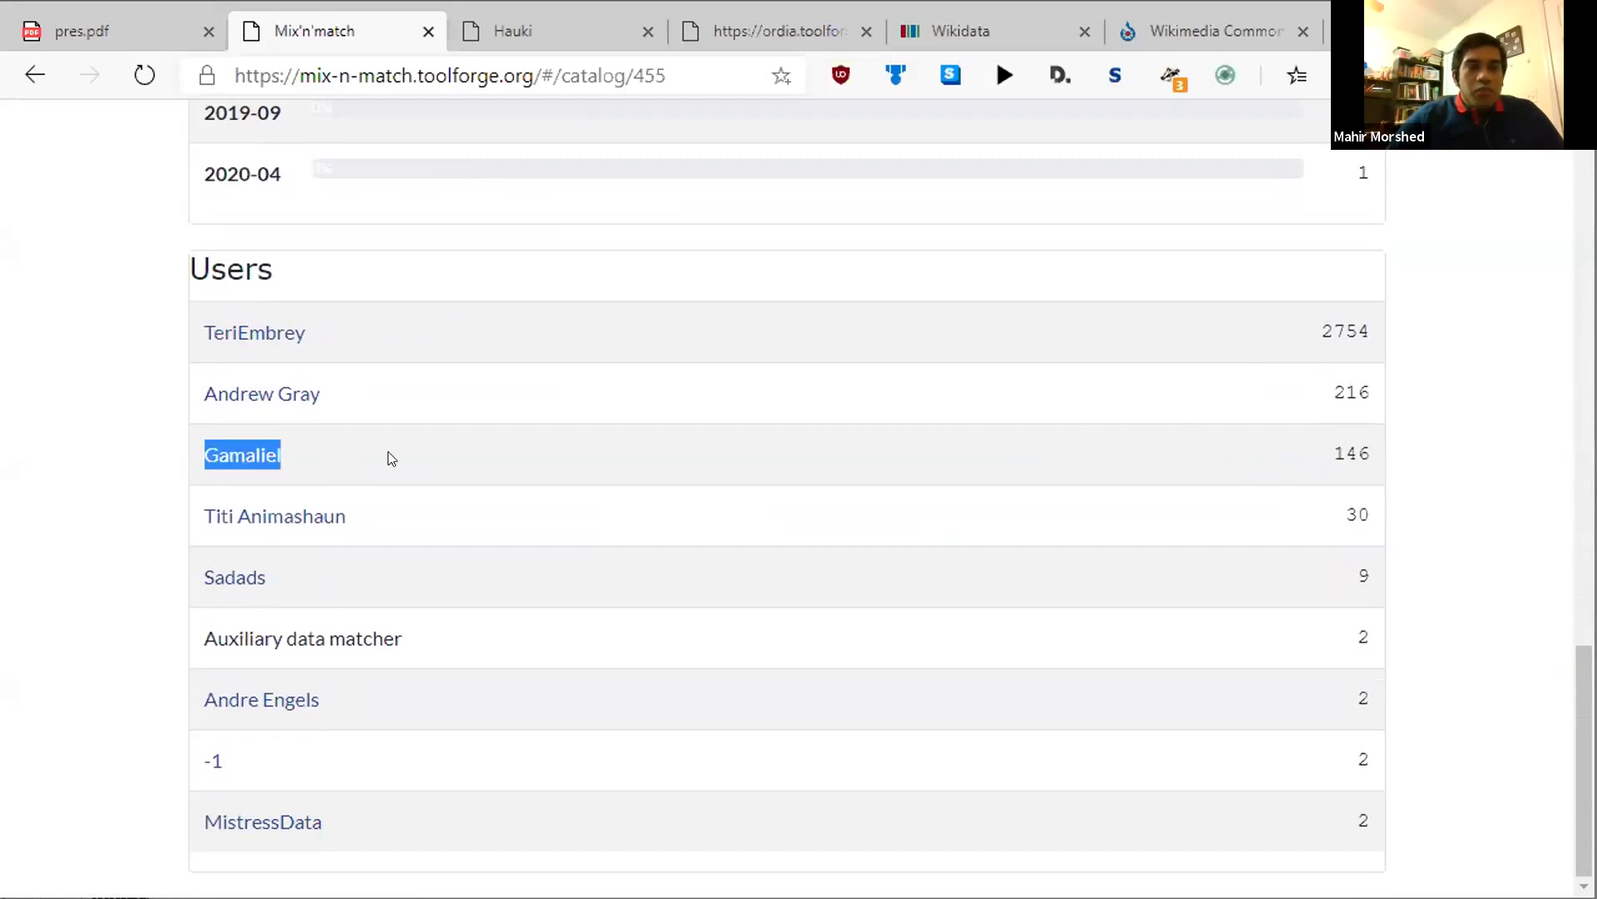
{"action": "left_click", "coordinate": [573, 409]}
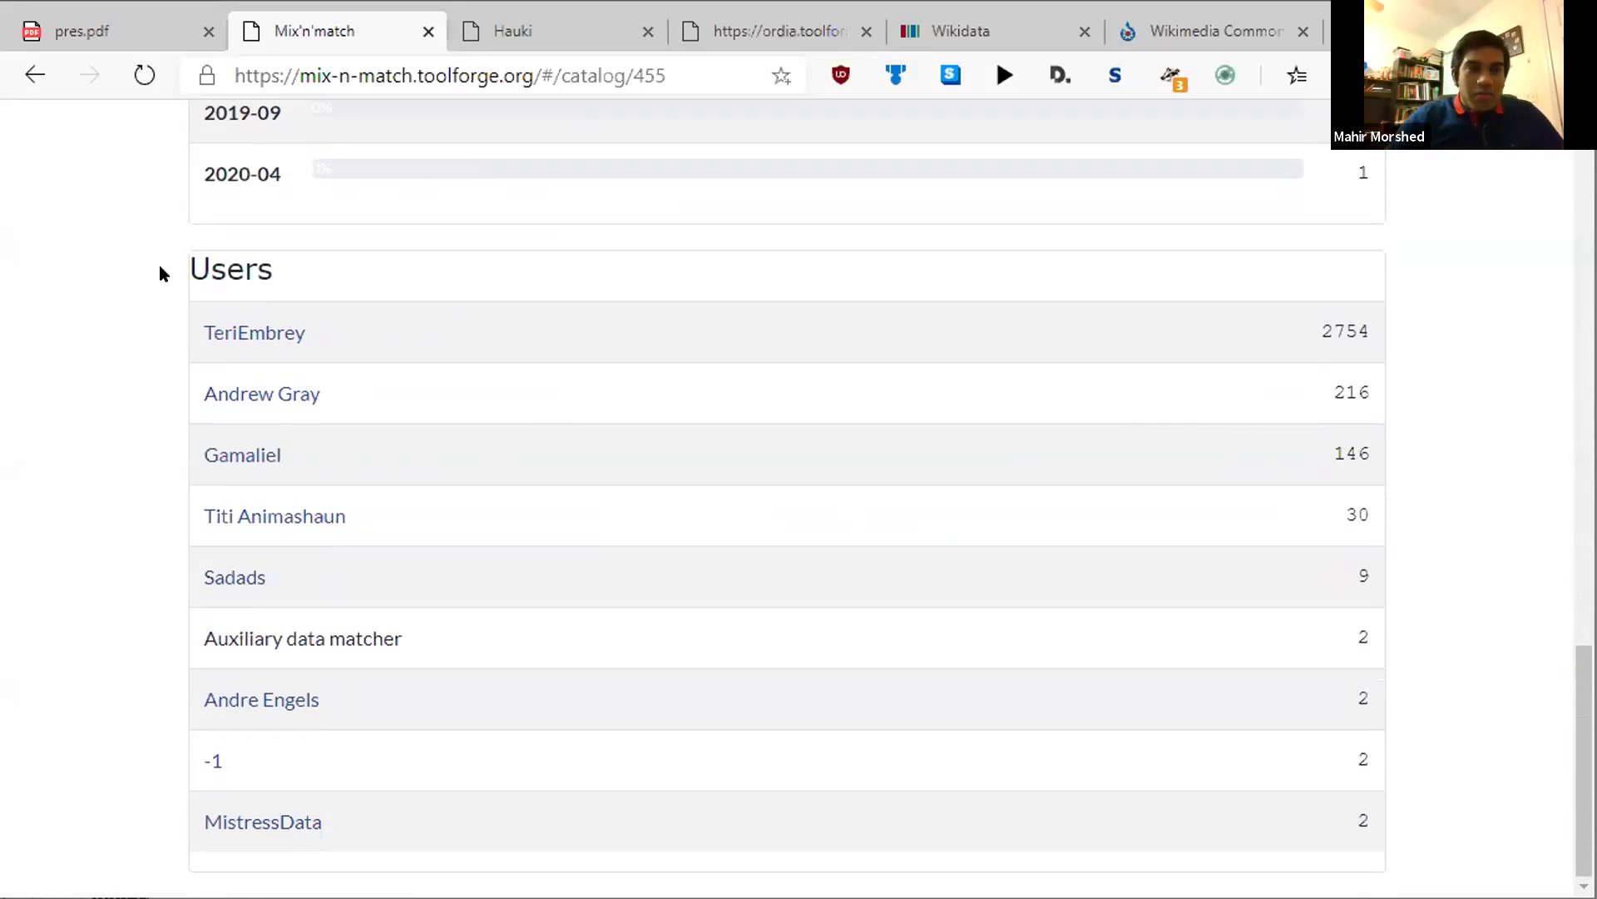
{"action": "left_click_drag", "start_coordinate": [160, 273], "coordinate": [1426, 806]}
{"action": "left_click", "coordinate": [1385, 811]}
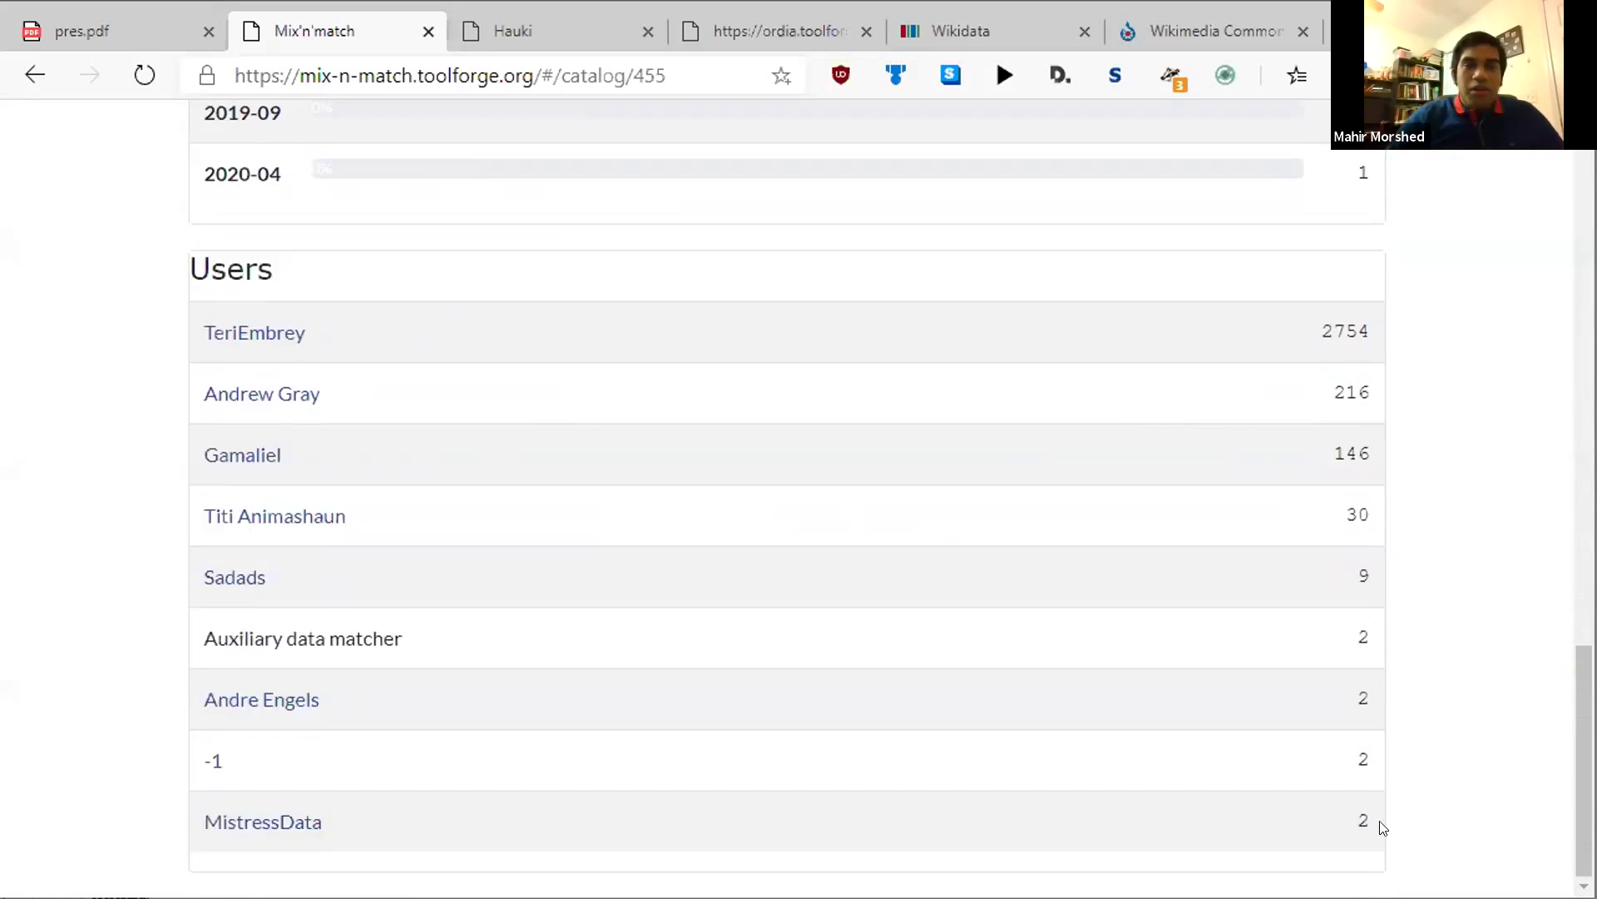
{"action": "scroll", "coordinate": [1422, 790], "scroll_direction": "up", "scroll_amount": 20}
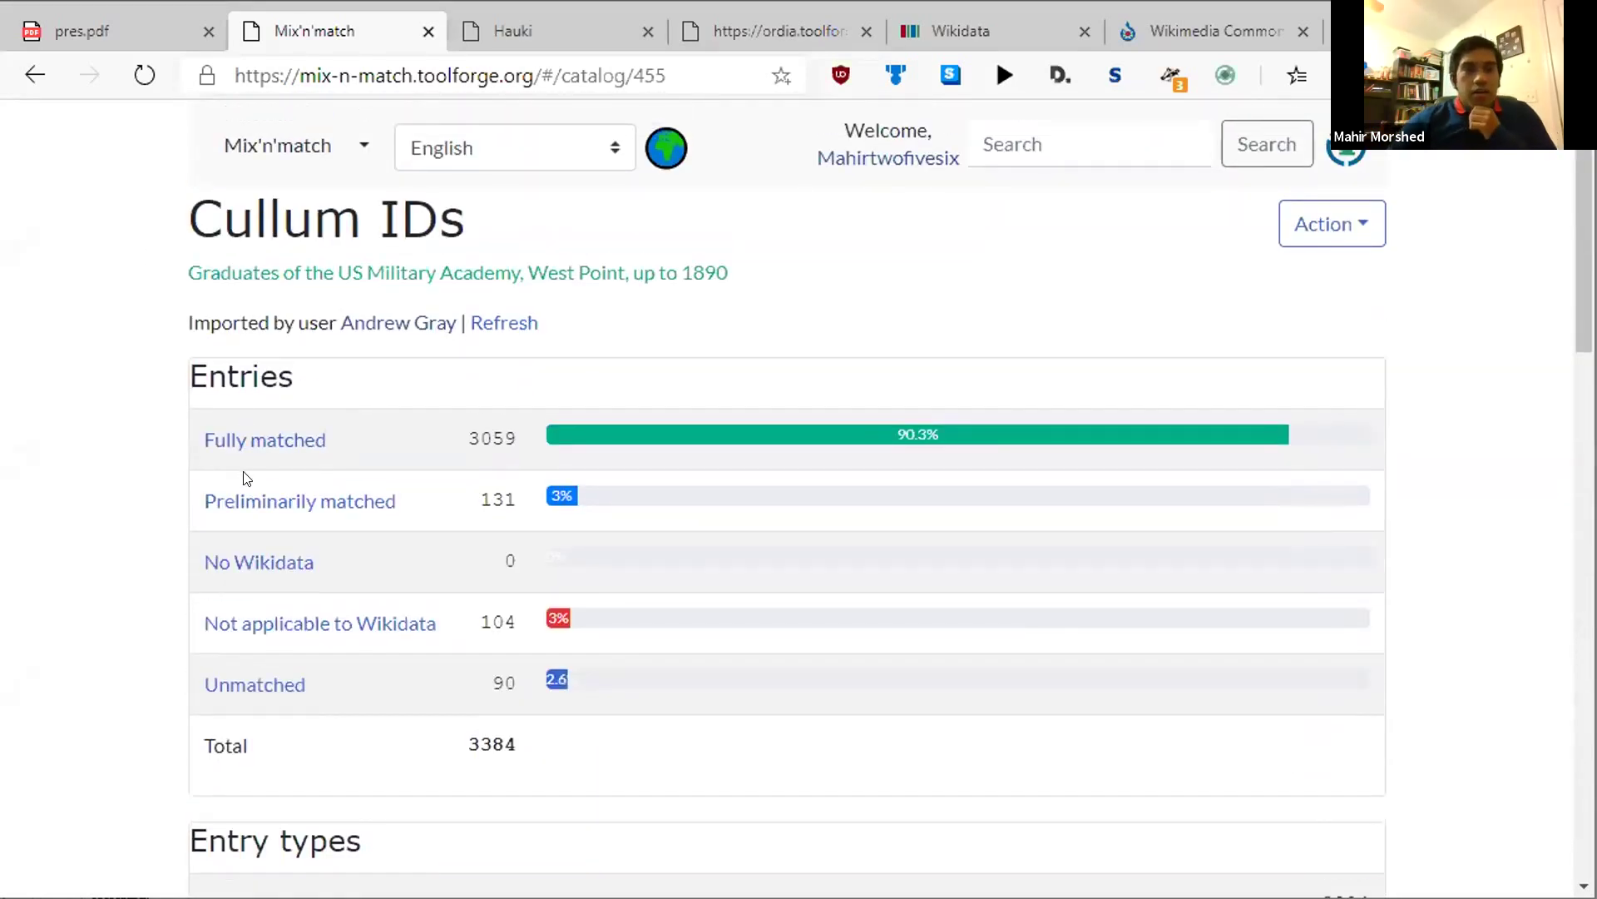
{"action": "left_click", "coordinate": [330, 500]}
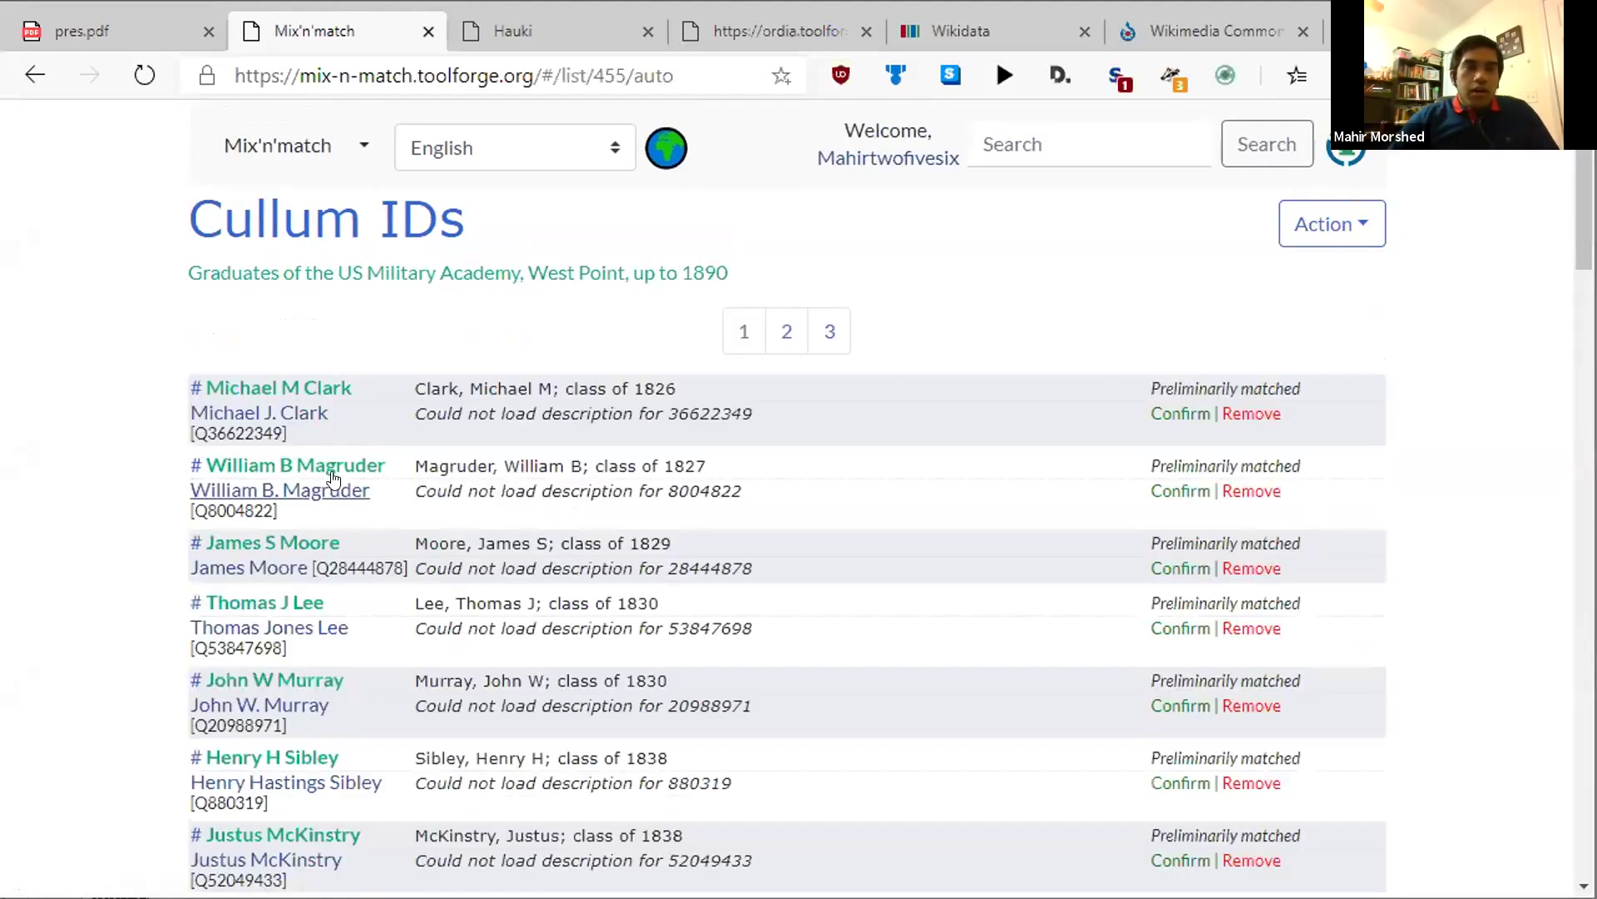
{"action": "scroll", "coordinate": [633, 358], "scroll_direction": "down", "scroll_amount": 3}
{"action": "scroll", "coordinate": [932, 238], "scroll_direction": "up", "scroll_amount": 1}
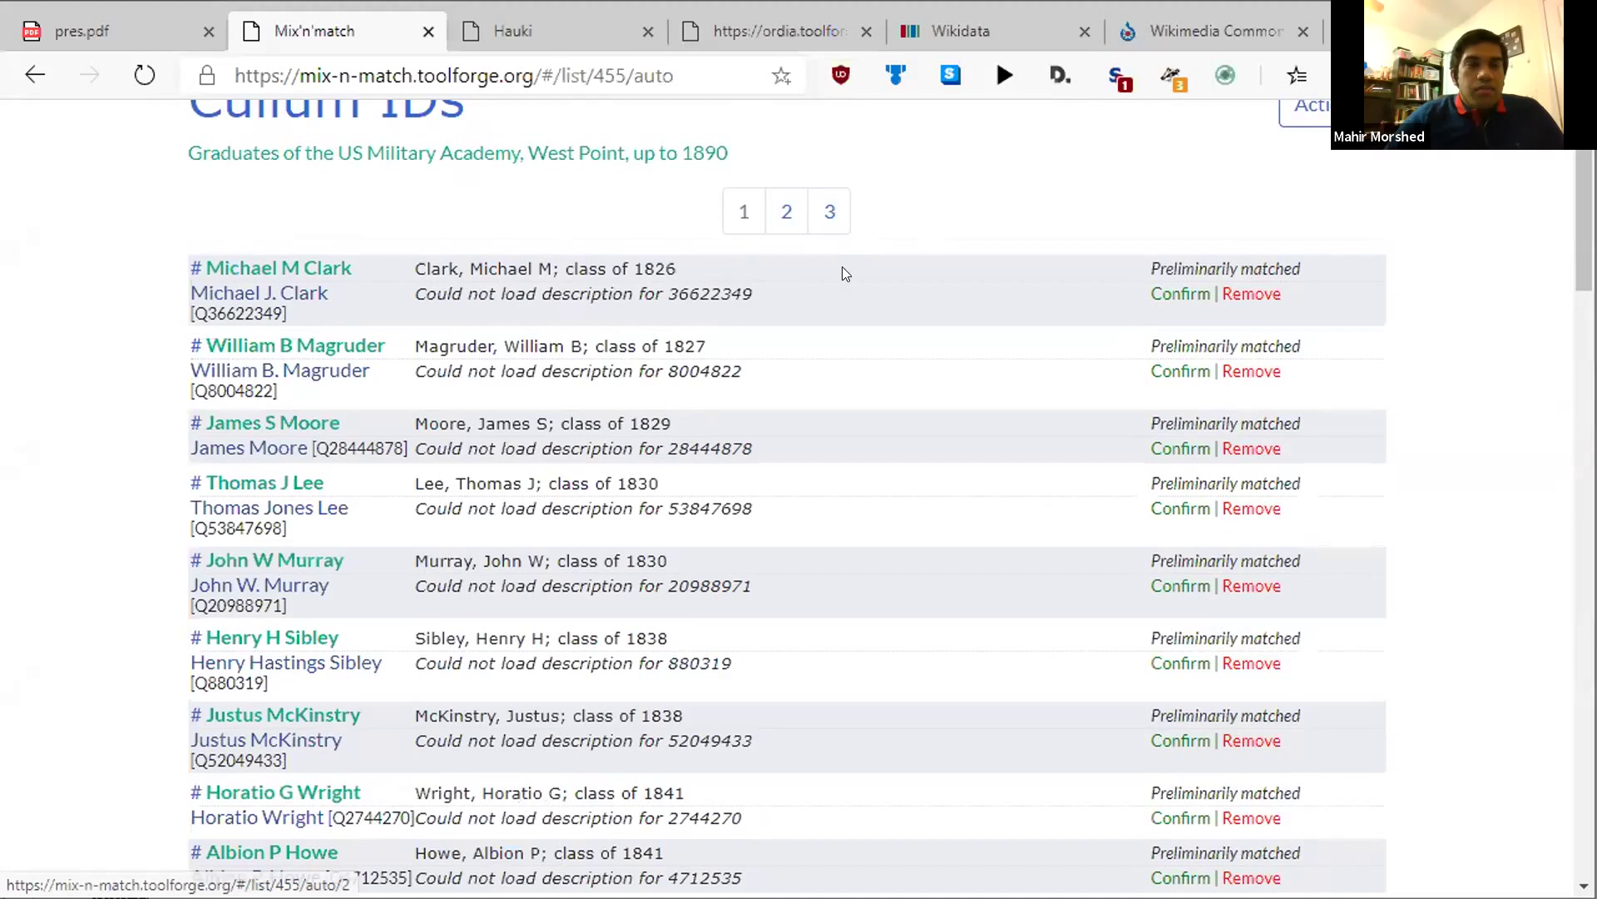
{"action": "scroll", "coordinate": [466, 295], "scroll_direction": "up", "scroll_amount": 2}
{"action": "scroll", "coordinate": [488, 310], "scroll_direction": "down", "scroll_amount": 4}
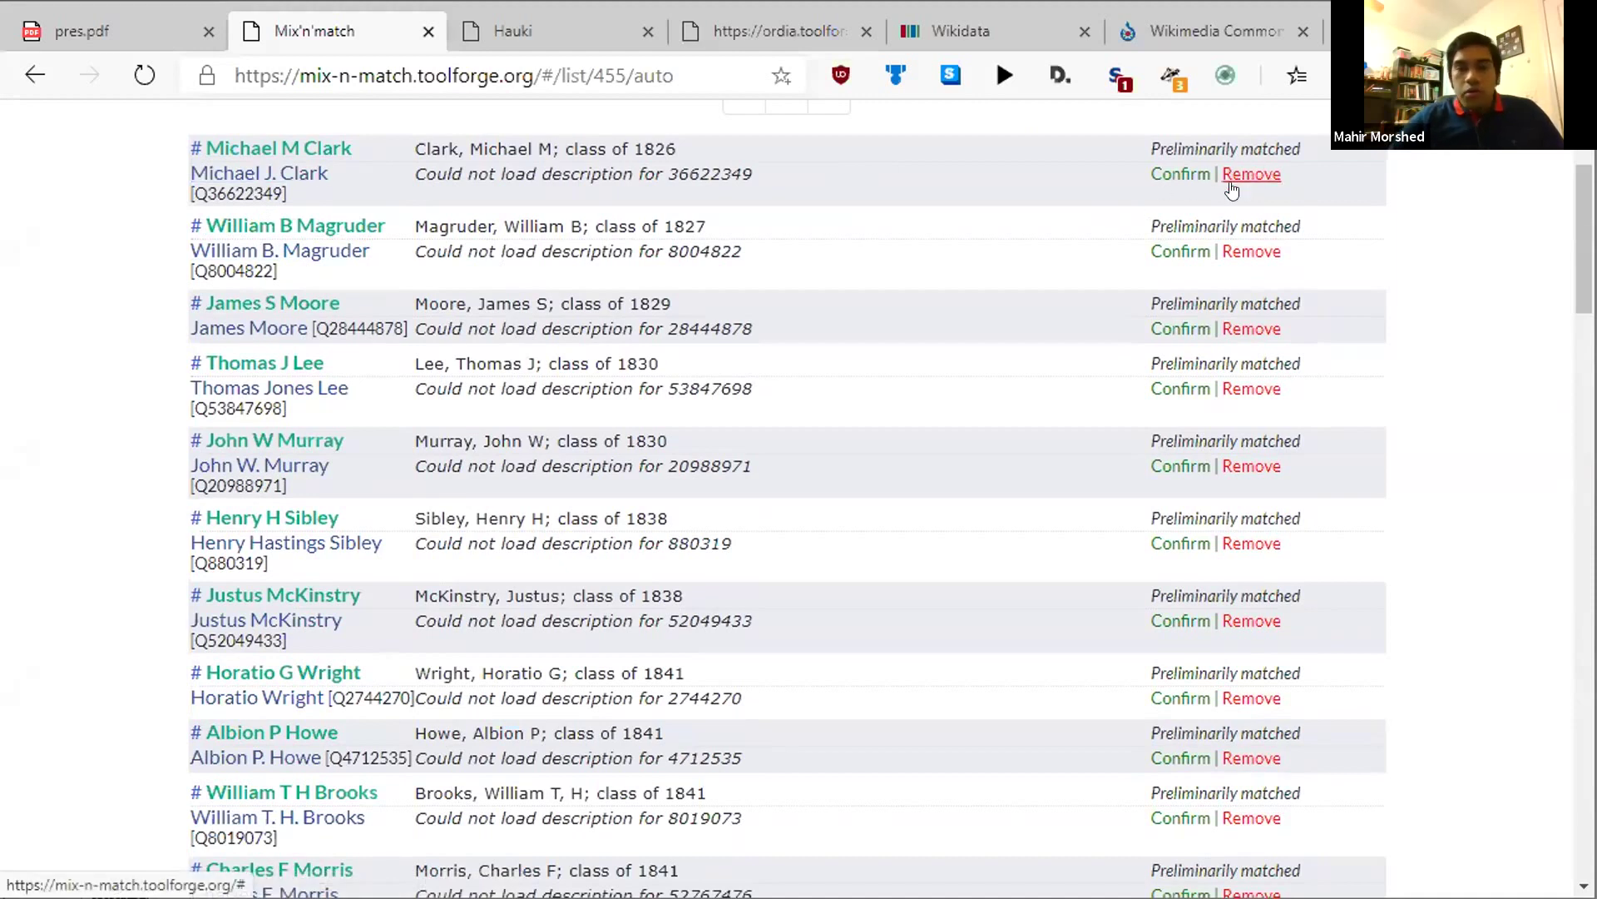
{"action": "scroll", "coordinate": [753, 351], "scroll_direction": "up", "scroll_amount": 1}
{"action": "scroll", "coordinate": [753, 352], "scroll_direction": "up", "scroll_amount": 1}
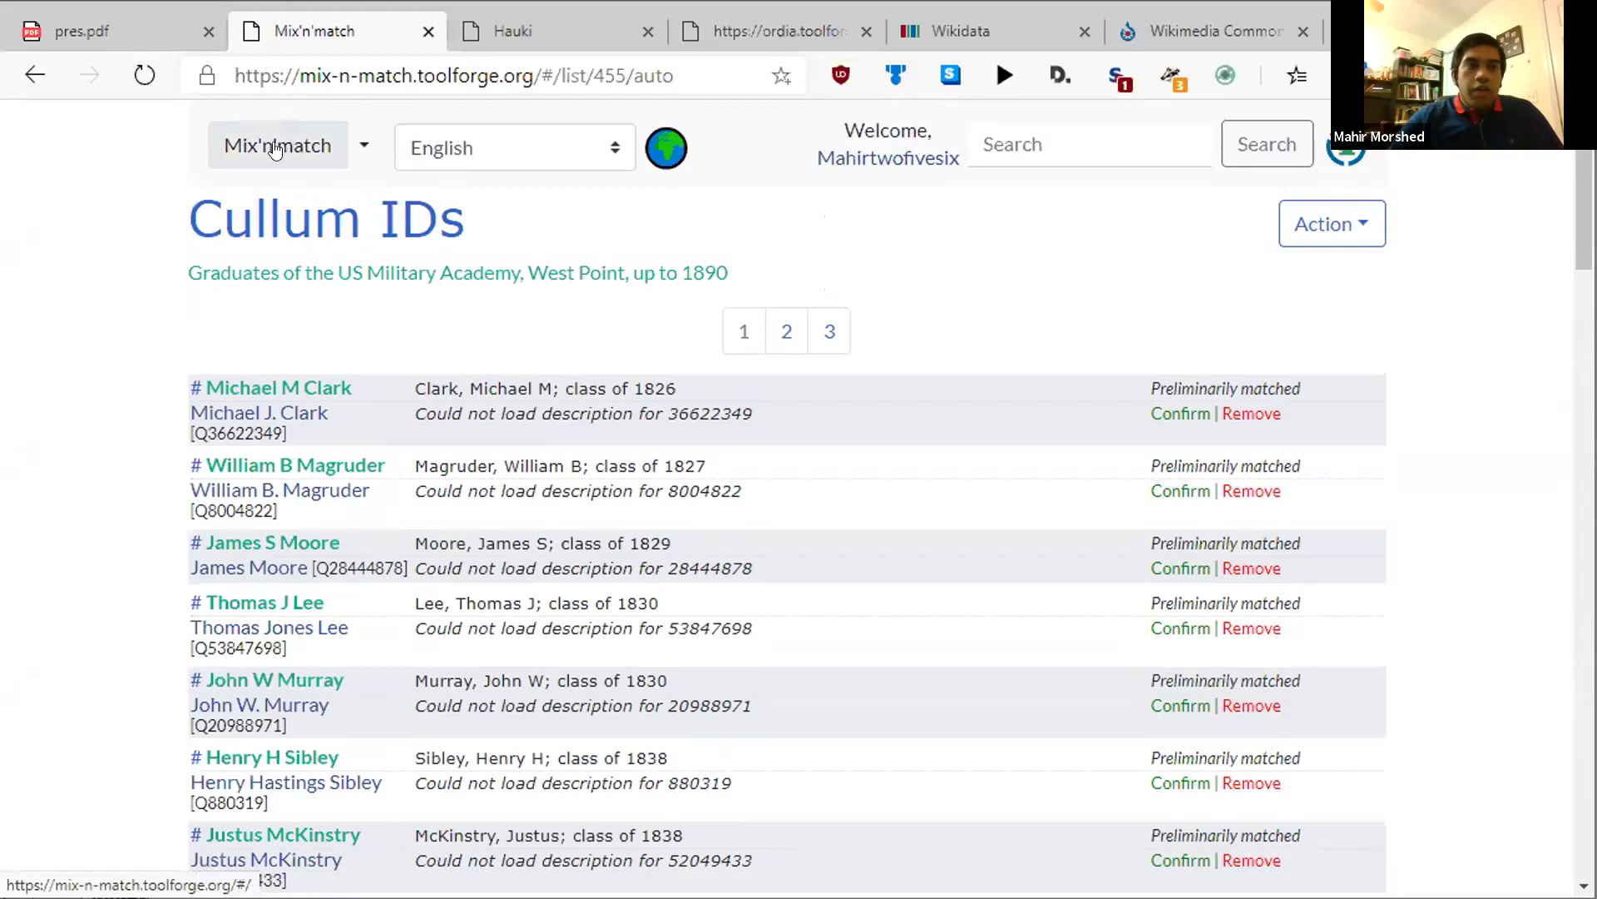
Strip the #/list/455/auto path from the address to reach the Mix'n'match home page.
{"action": "left_click", "coordinate": [471, 70]}
{"action": "left_click_drag", "start_coordinate": [541, 75], "coordinate": [698, 70]}
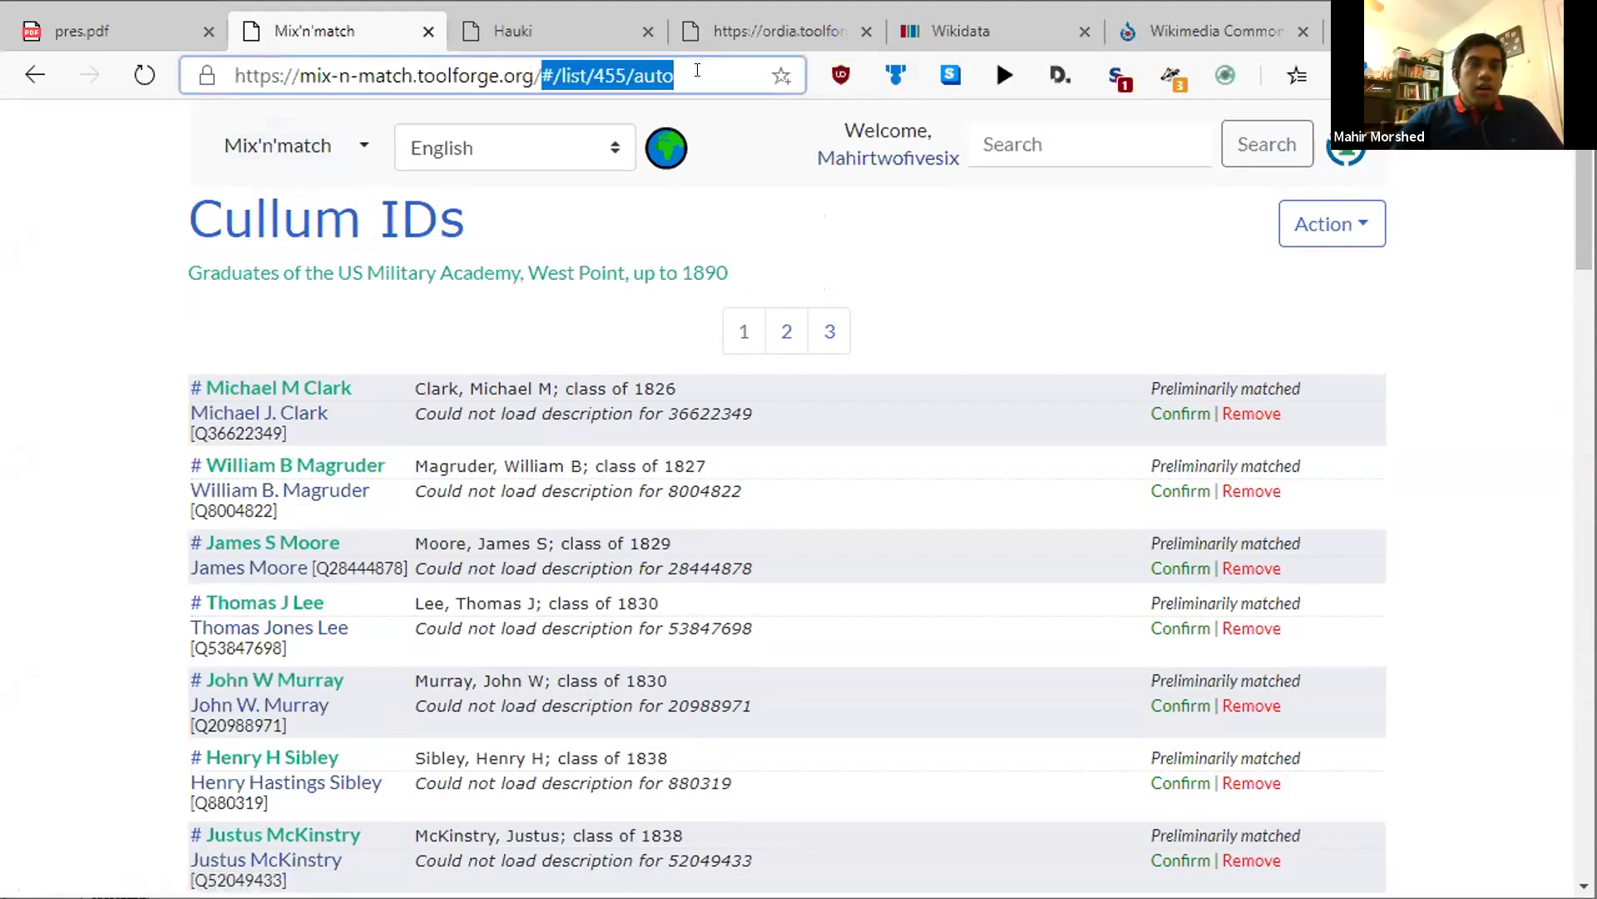
{"action": "key", "text": "BackSpace"}
{"action": "key", "text": "BackSpace"}
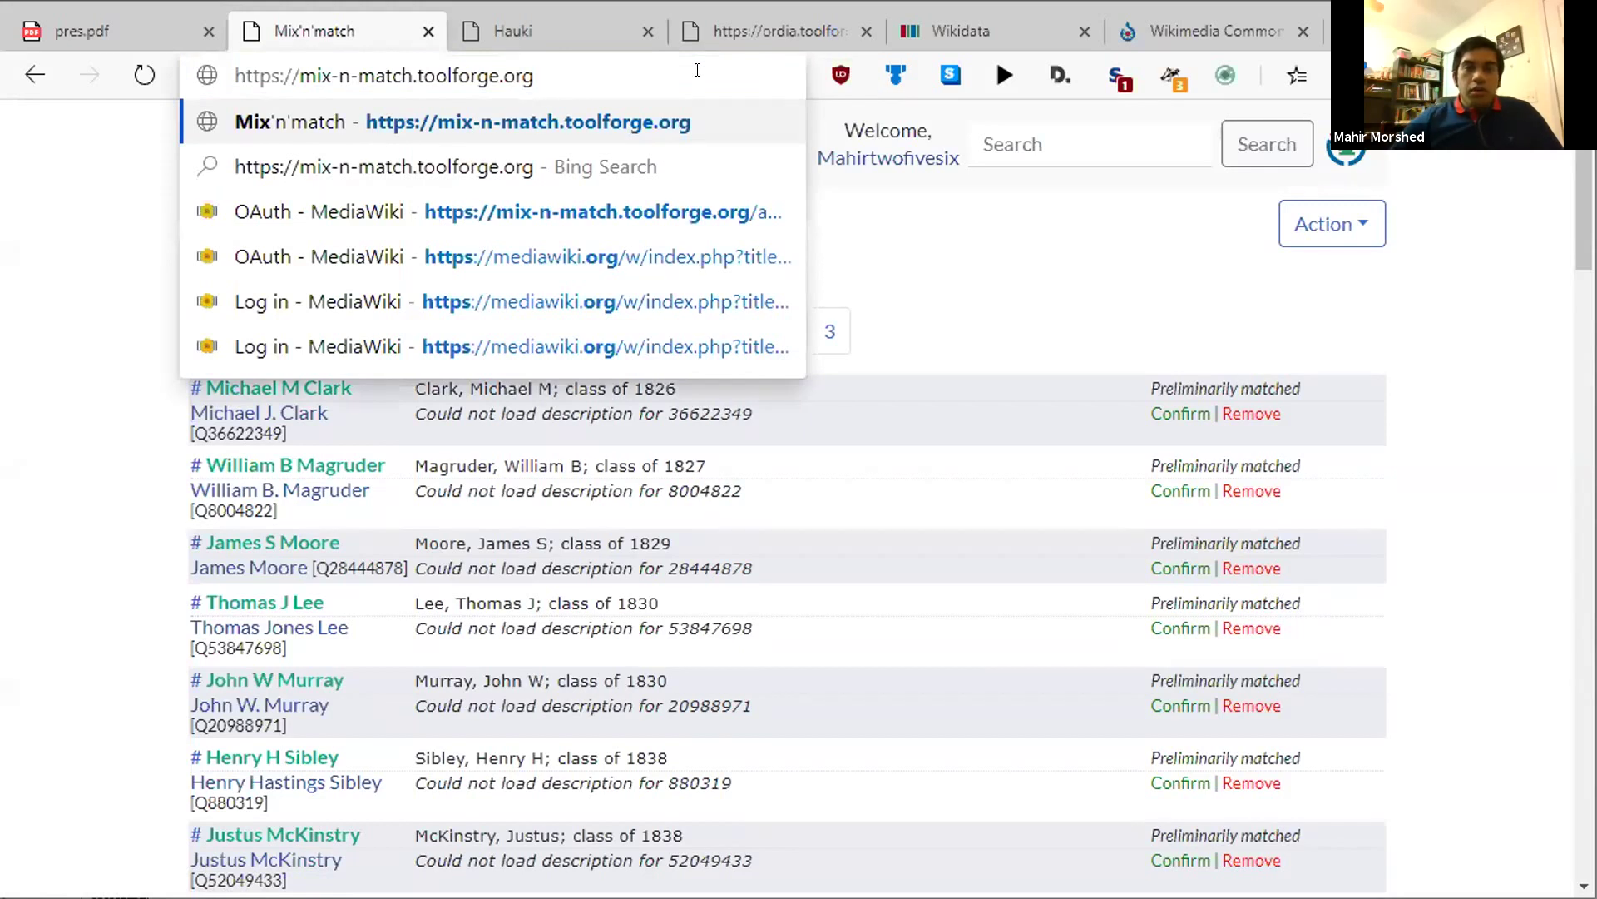
{"action": "key", "text": "Return"}
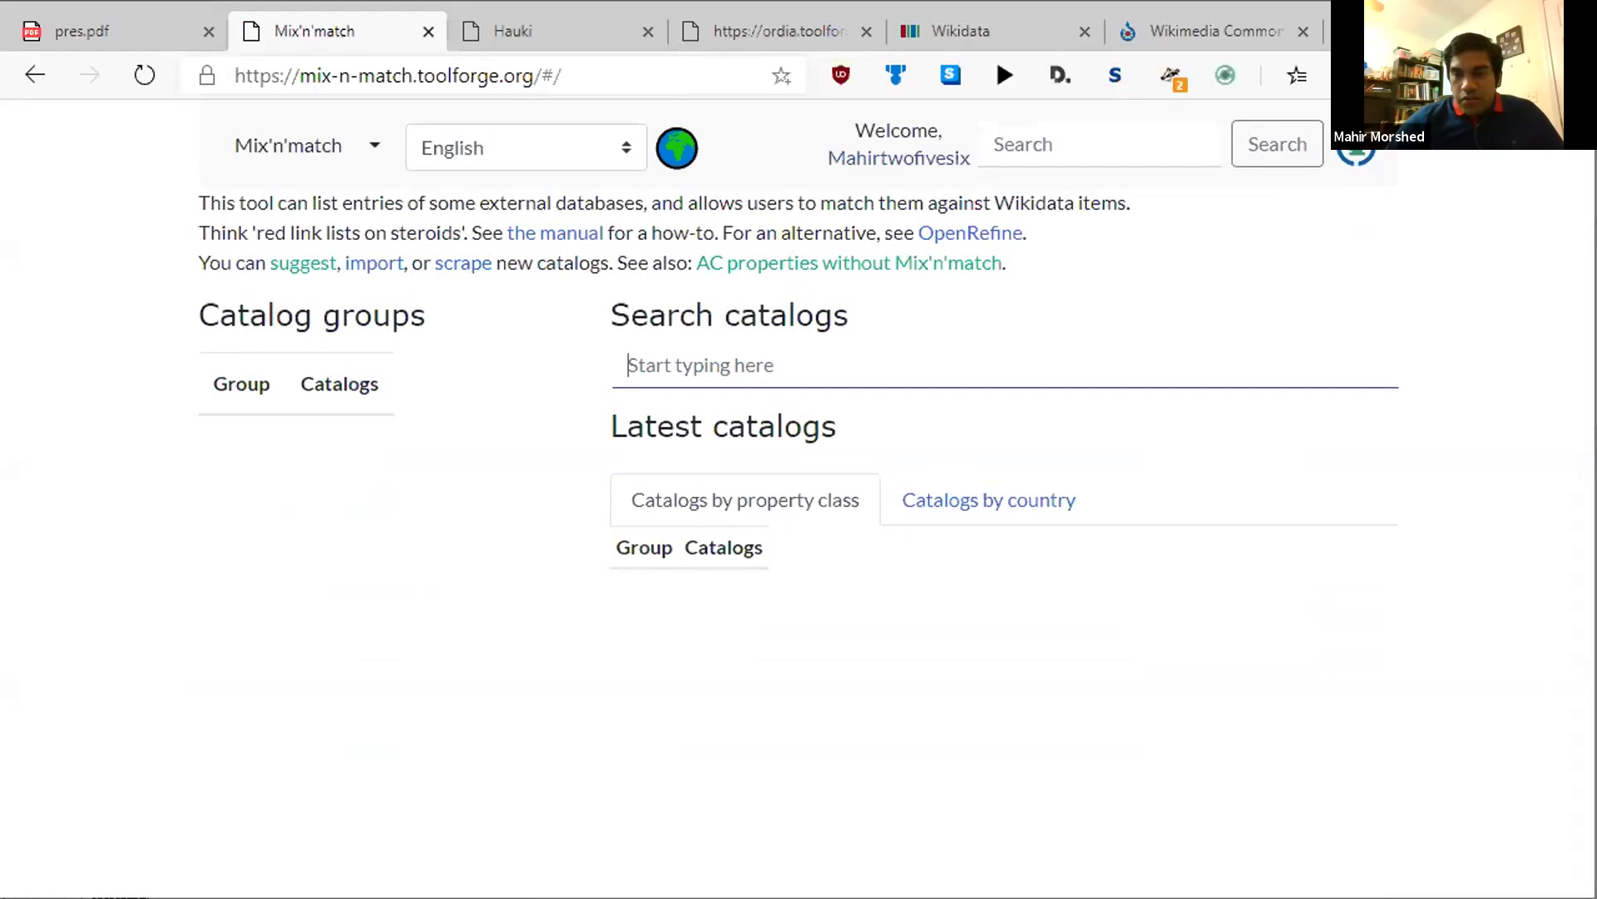
Search 'cullu', open the Cullum IDs catalog and list its preliminarily matched entries.
{"action": "scroll", "coordinate": [832, 362], "scroll_direction": "down", "scroll_amount": 1}
{"action": "scroll", "coordinate": [837, 370], "scroll_direction": "up", "scroll_amount": 1}
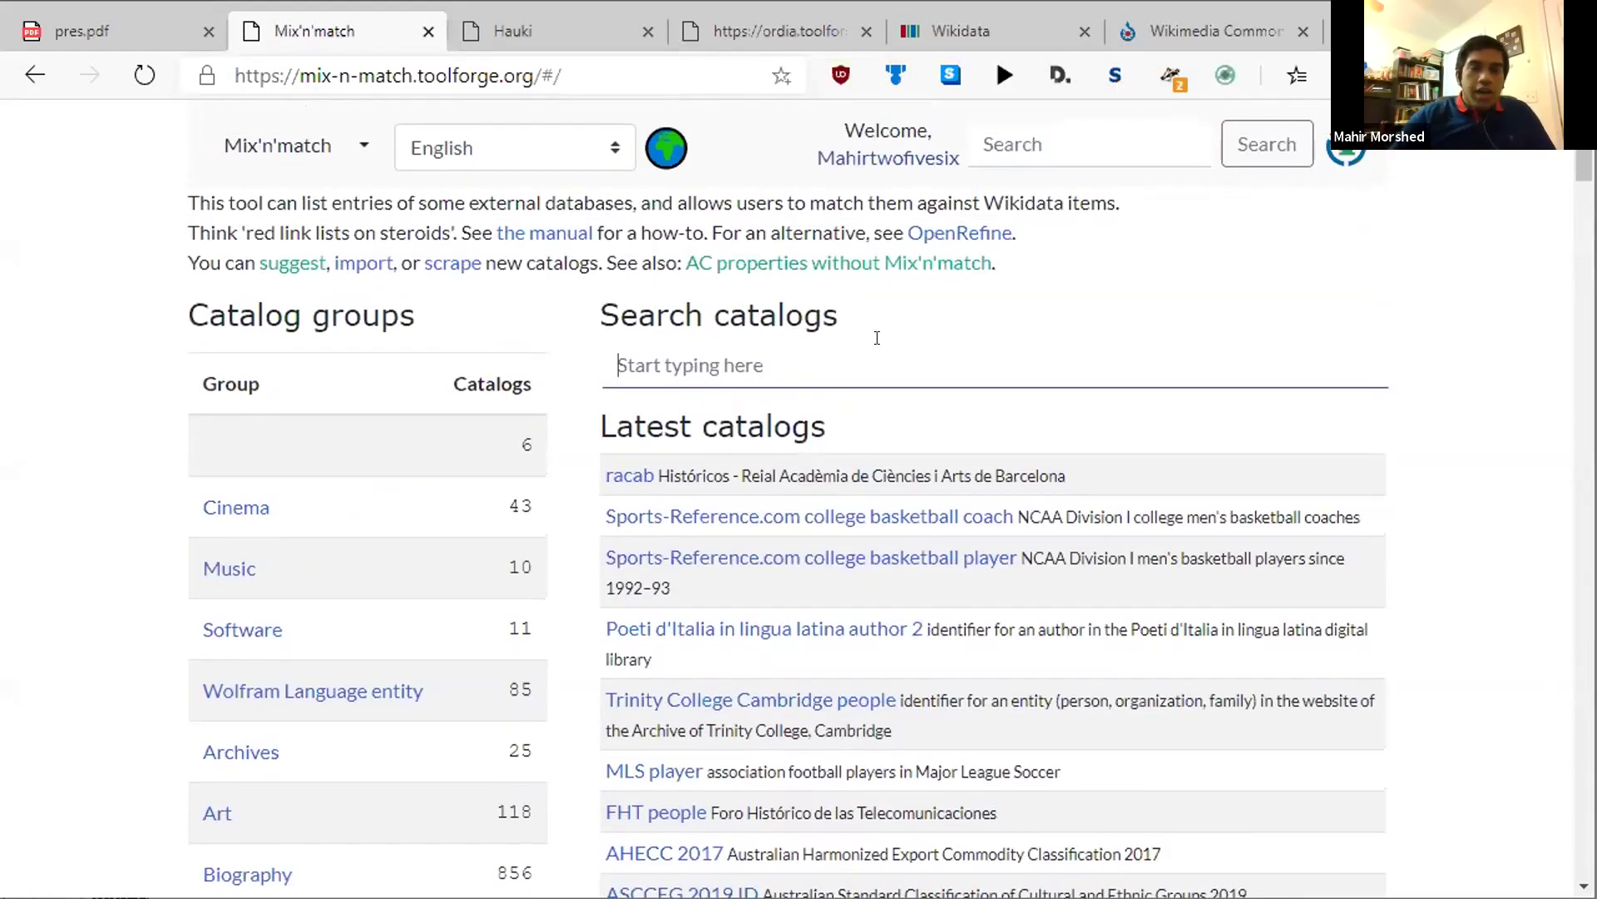
{"action": "type", "text": "cullum"}
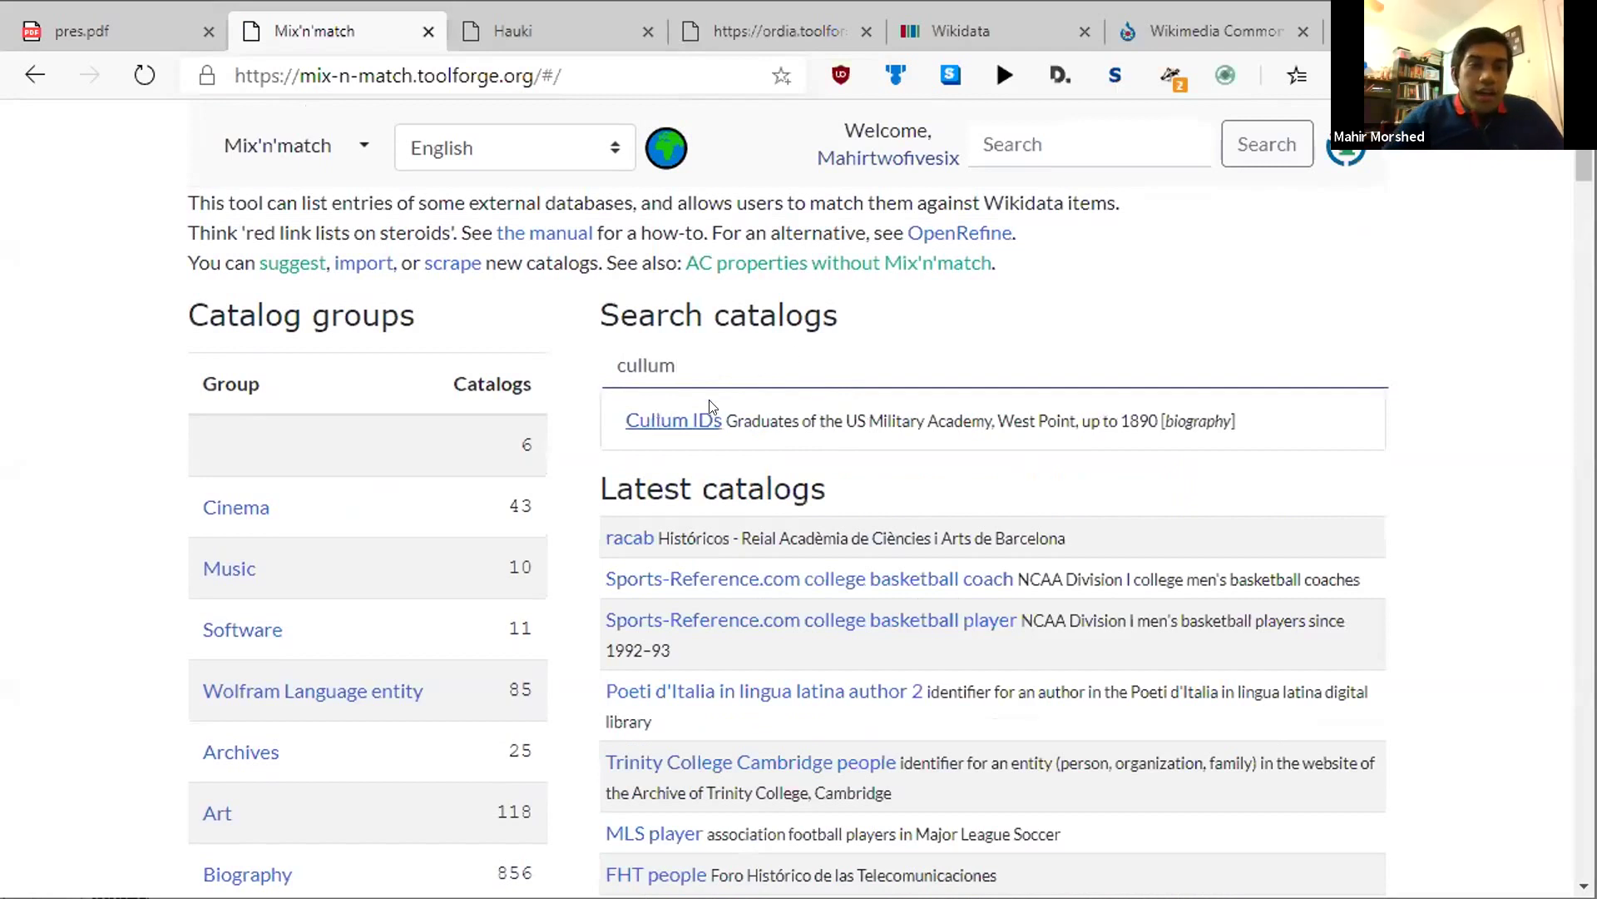
{"action": "left_click", "coordinate": [674, 420]}
{"action": "scroll", "coordinate": [549, 440], "scroll_direction": "down", "scroll_amount": 2}
{"action": "left_click", "coordinate": [291, 378]}
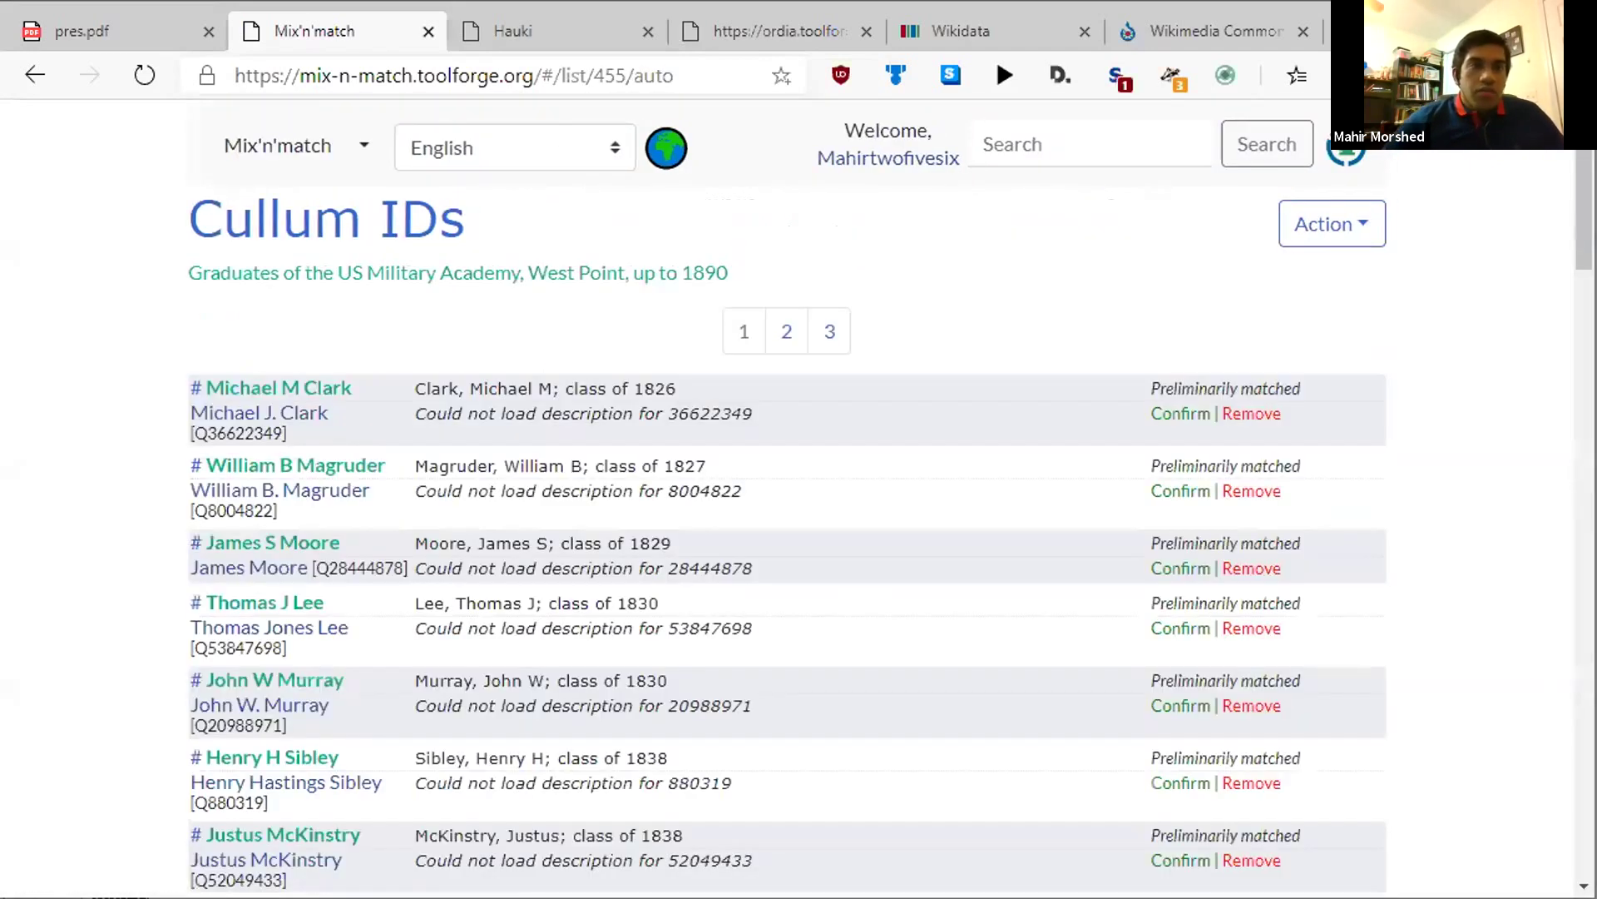
Open Michael J. Clark's suggested Wikidata item in a new tab.
{"action": "key", "text": "ctrl+l"}
{"action": "key", "text": "alt+Tab"}
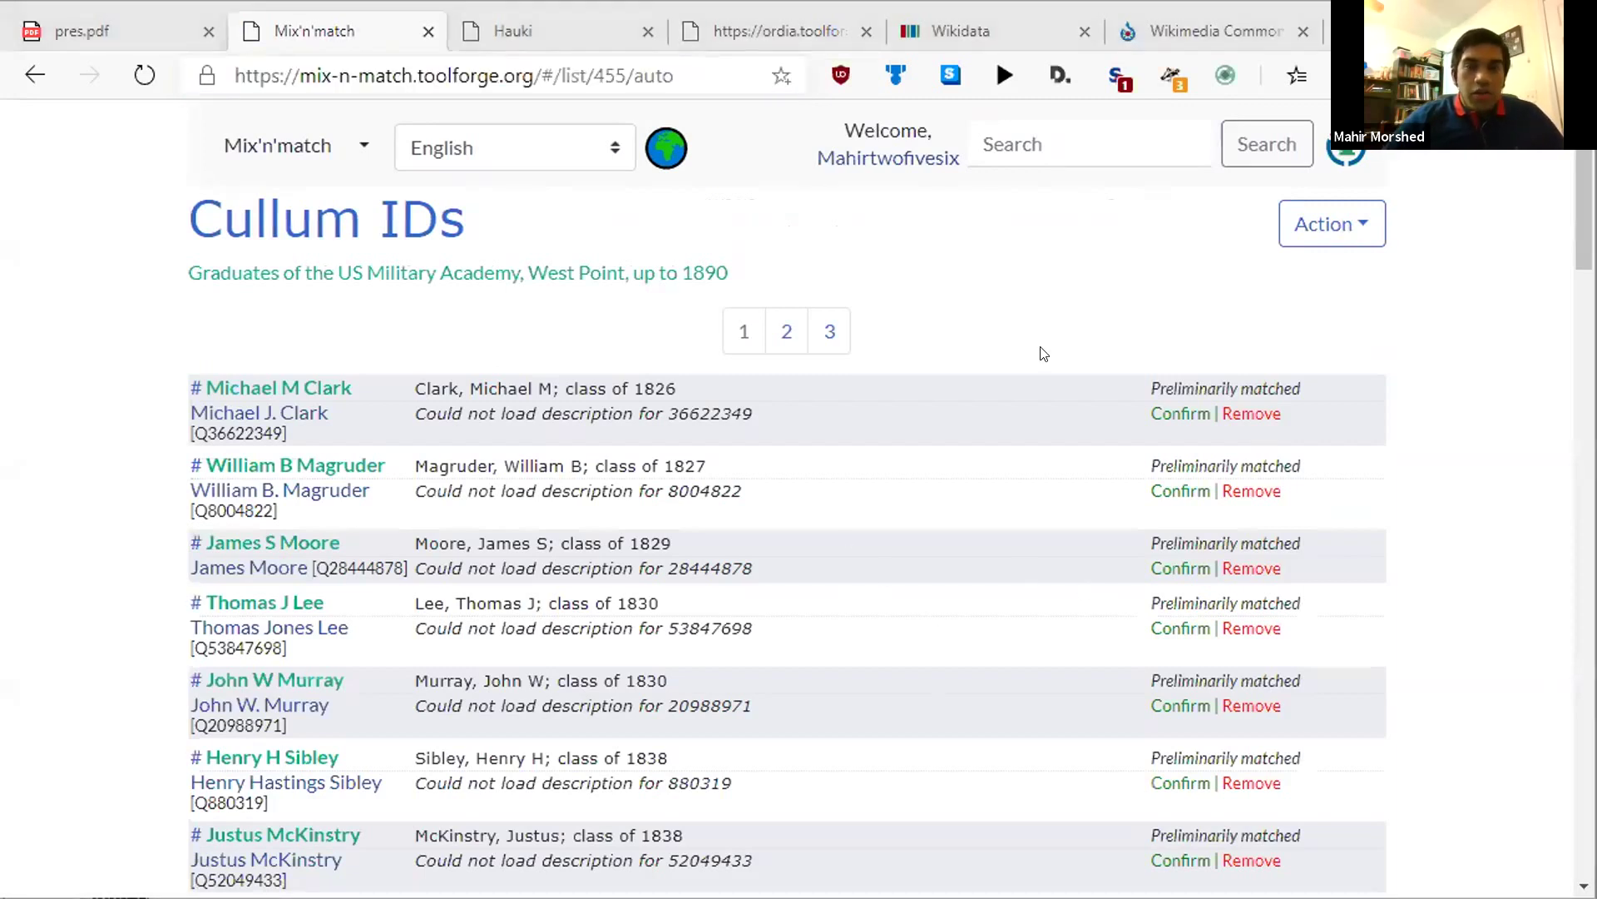
{"action": "scroll", "coordinate": [1043, 353], "scroll_direction": "down", "scroll_amount": 3}
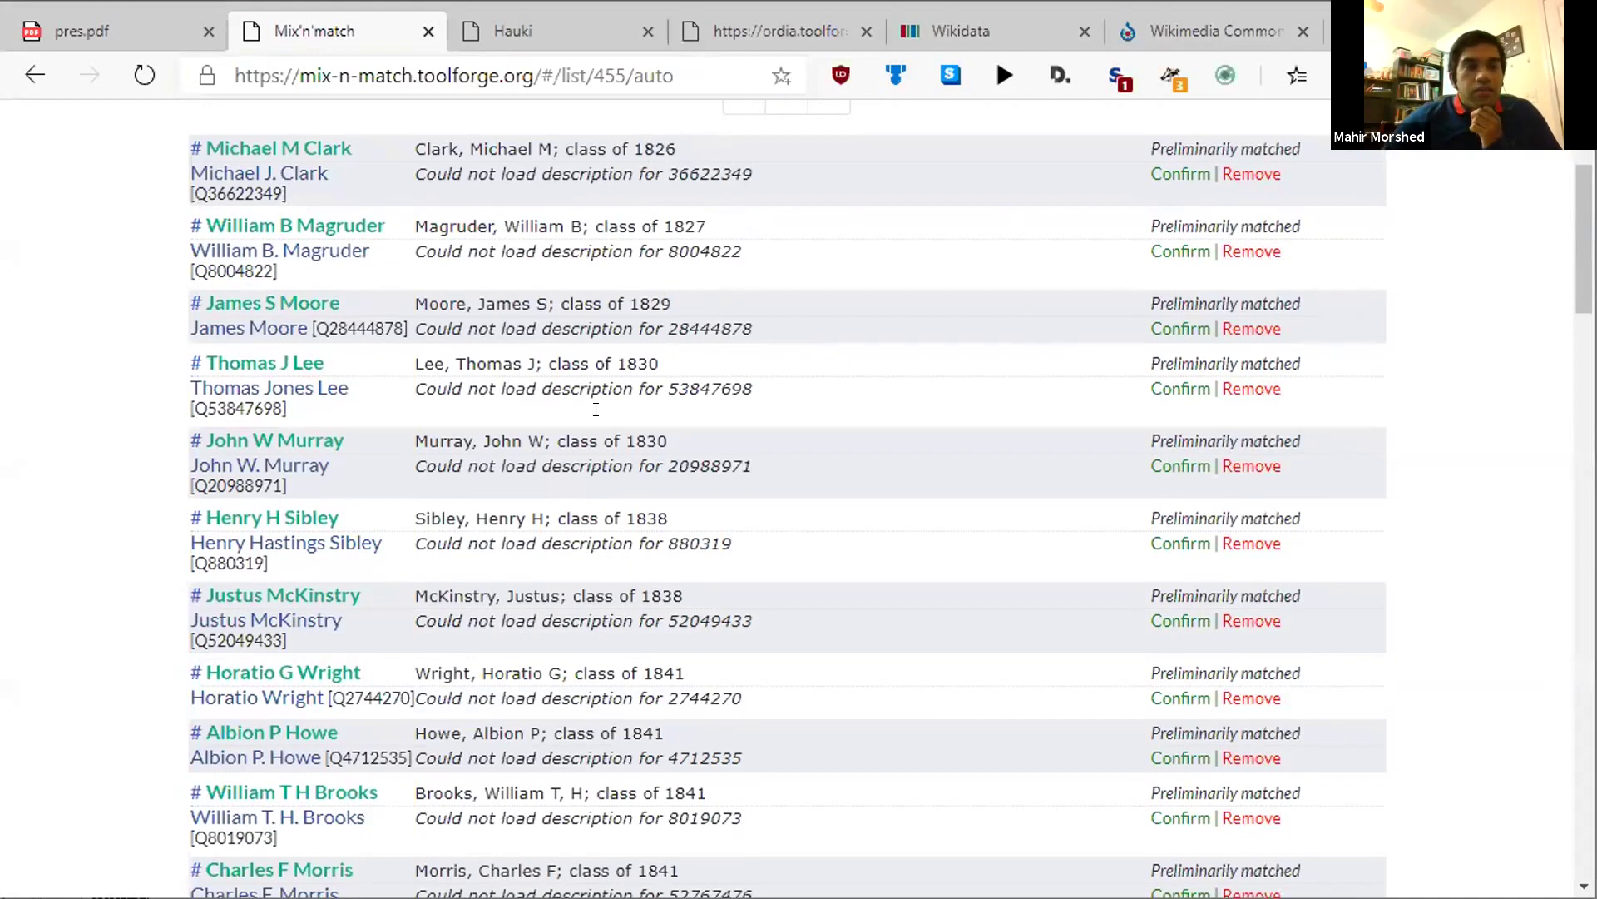
{"action": "scroll", "coordinate": [596, 409], "scroll_direction": "up", "scroll_amount": 3}
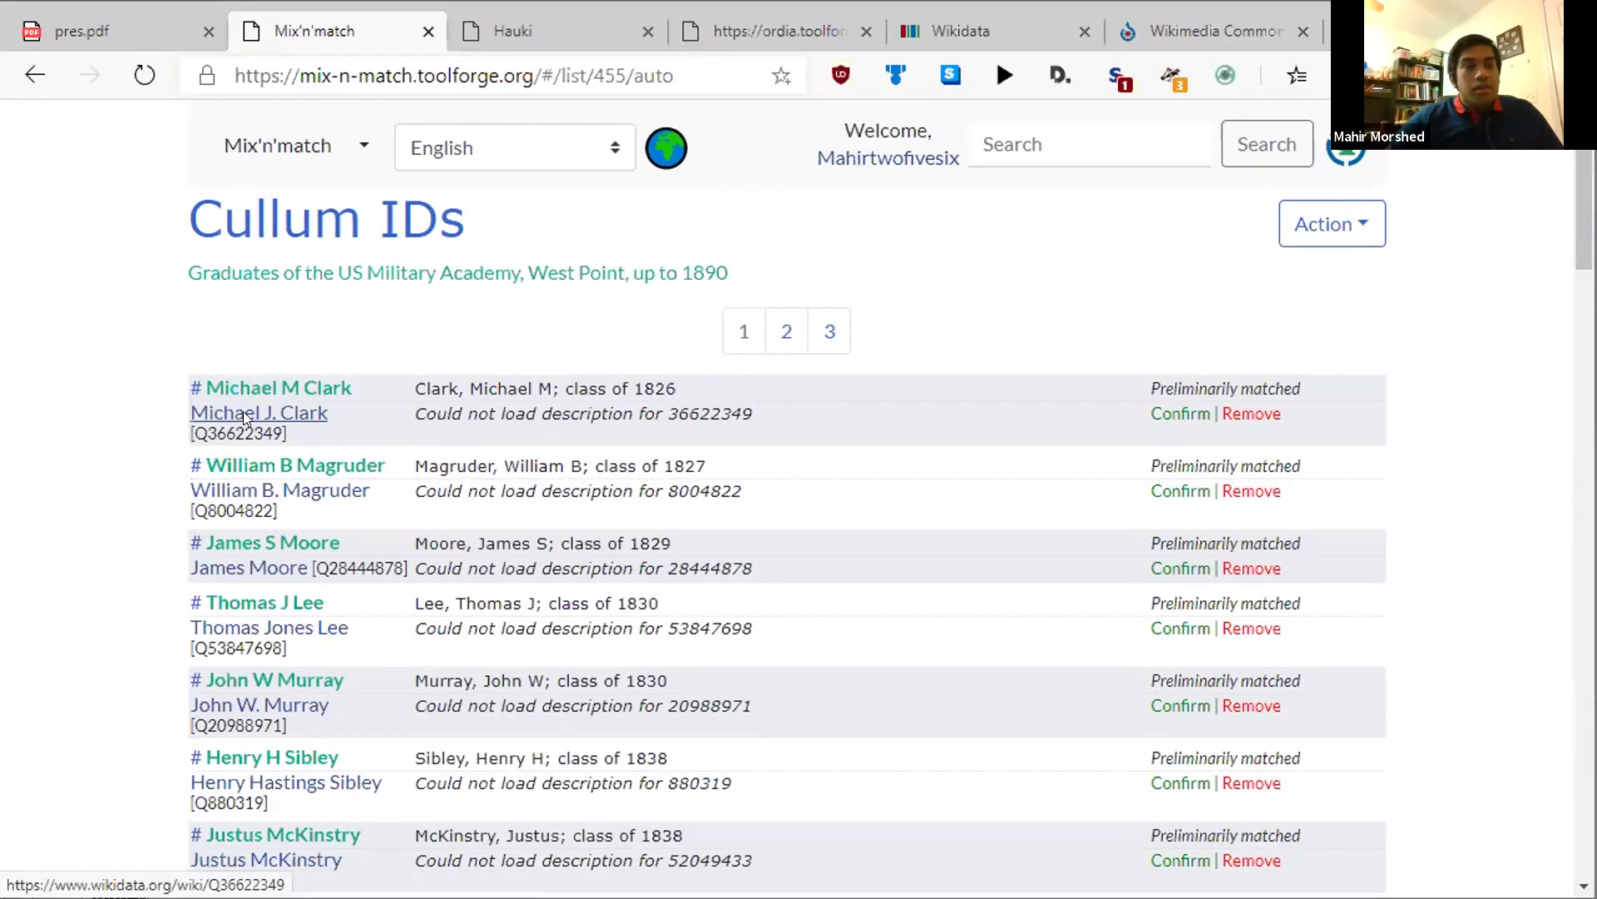
{"action": "middle_click", "coordinate": [324, 220]}
Review item Q36622349's statements and its VIAF, Library of Congress, IPNI and National Archives identifiers.
{"action": "left_click", "coordinate": [459, 25]}
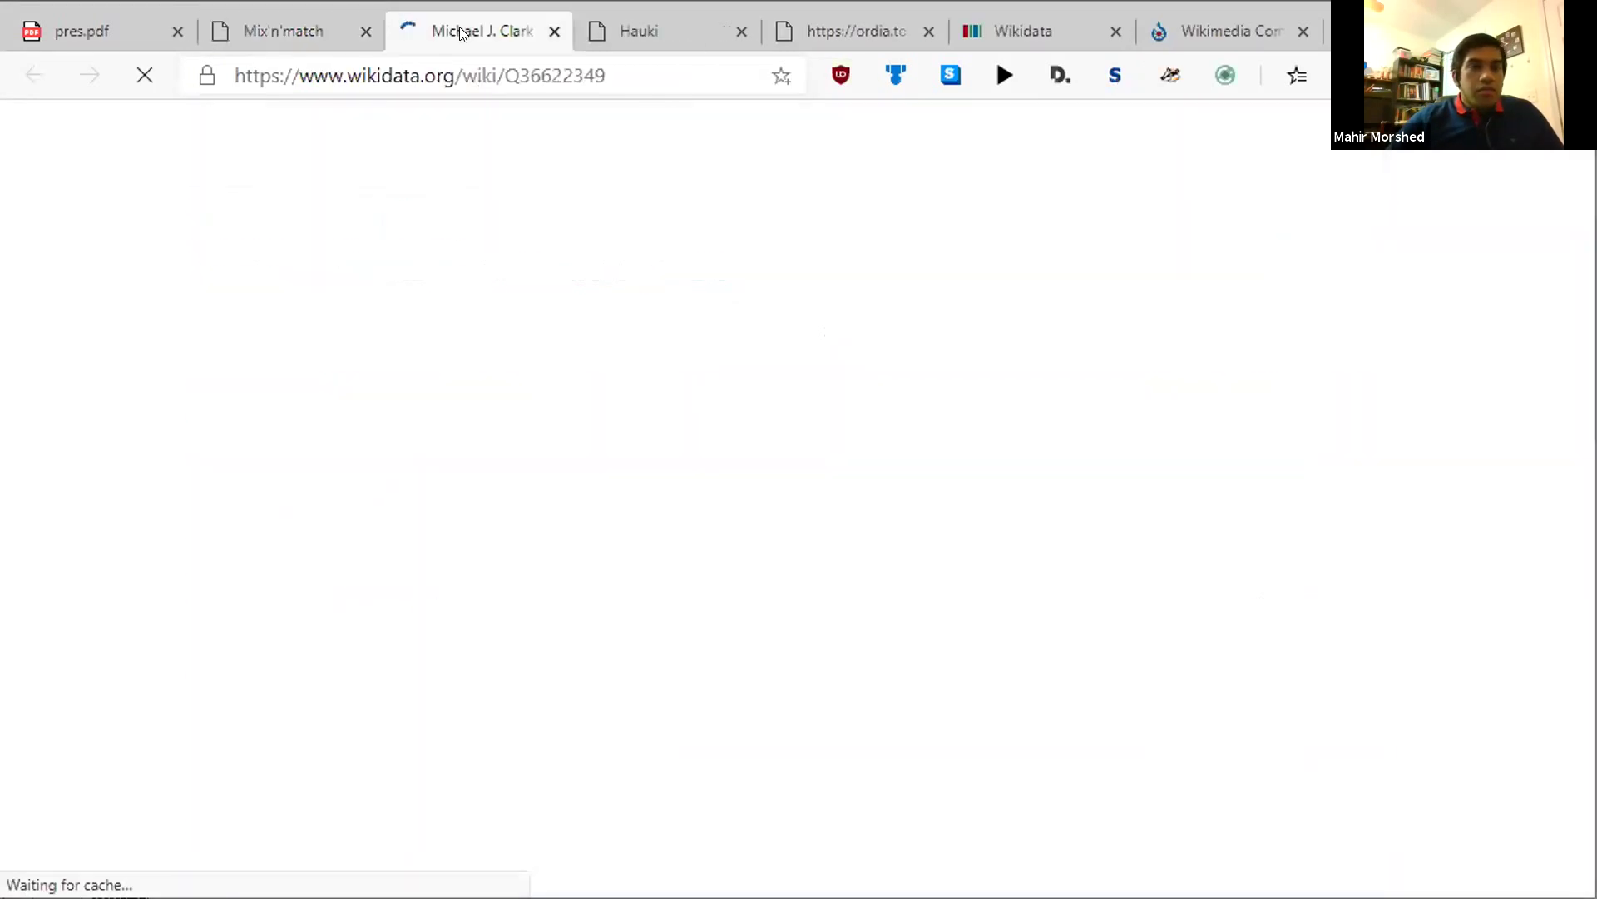
{"action": "scroll", "coordinate": [797, 524], "scroll_direction": "down", "scroll_amount": 10}
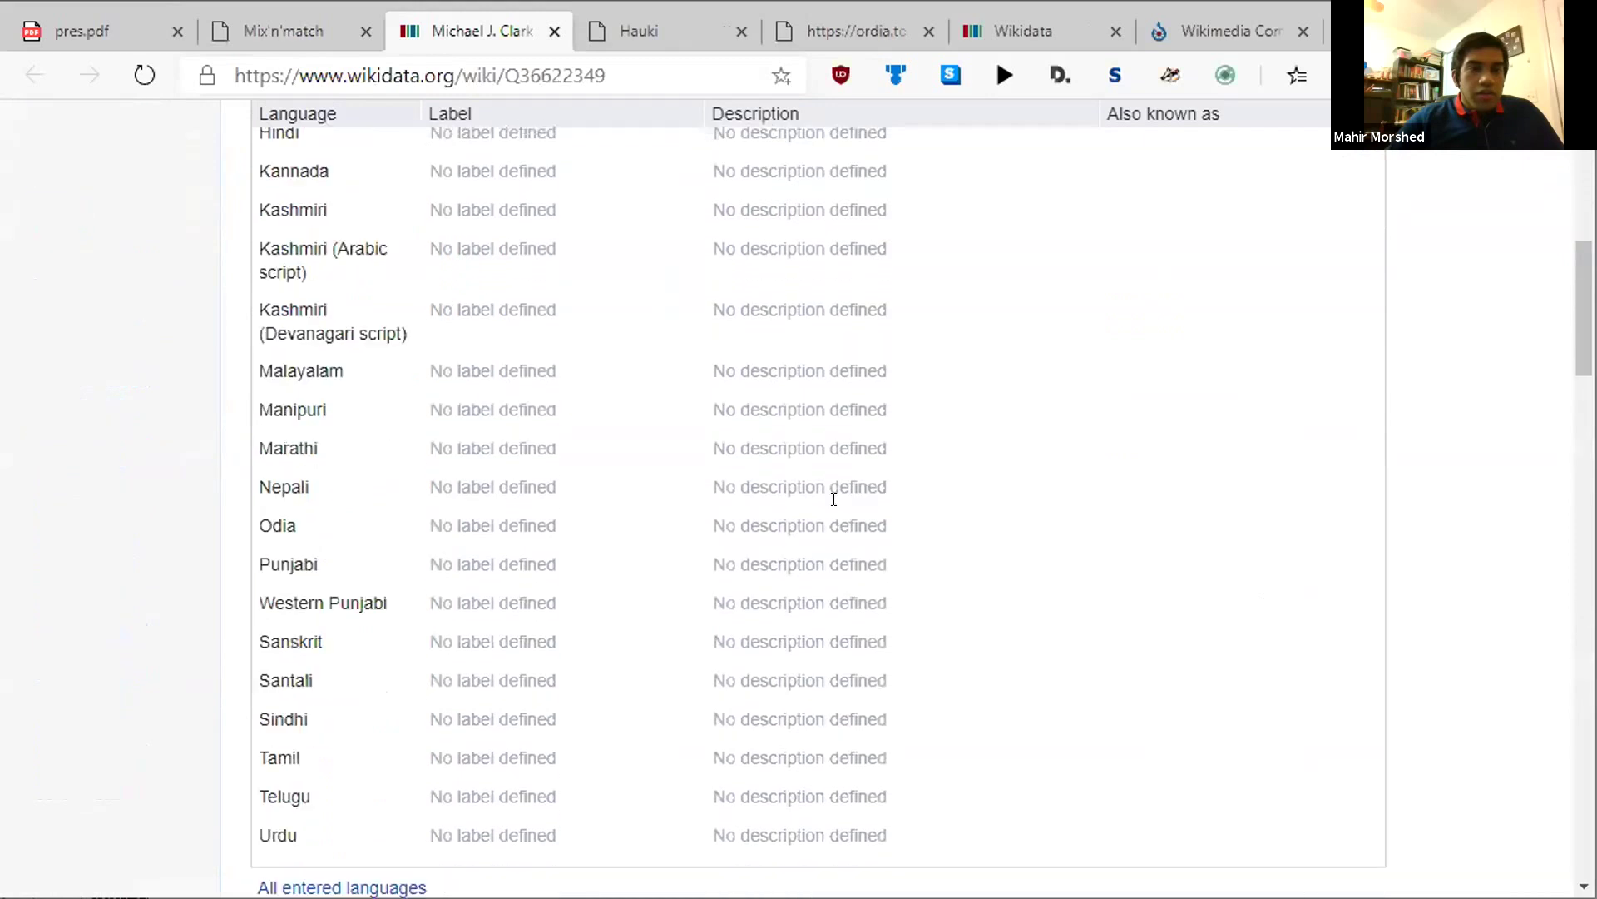
{"action": "scroll", "coordinate": [828, 511], "scroll_direction": "up", "scroll_amount": 4}
{"action": "scroll", "coordinate": [832, 482], "scroll_direction": "up", "scroll_amount": 5}
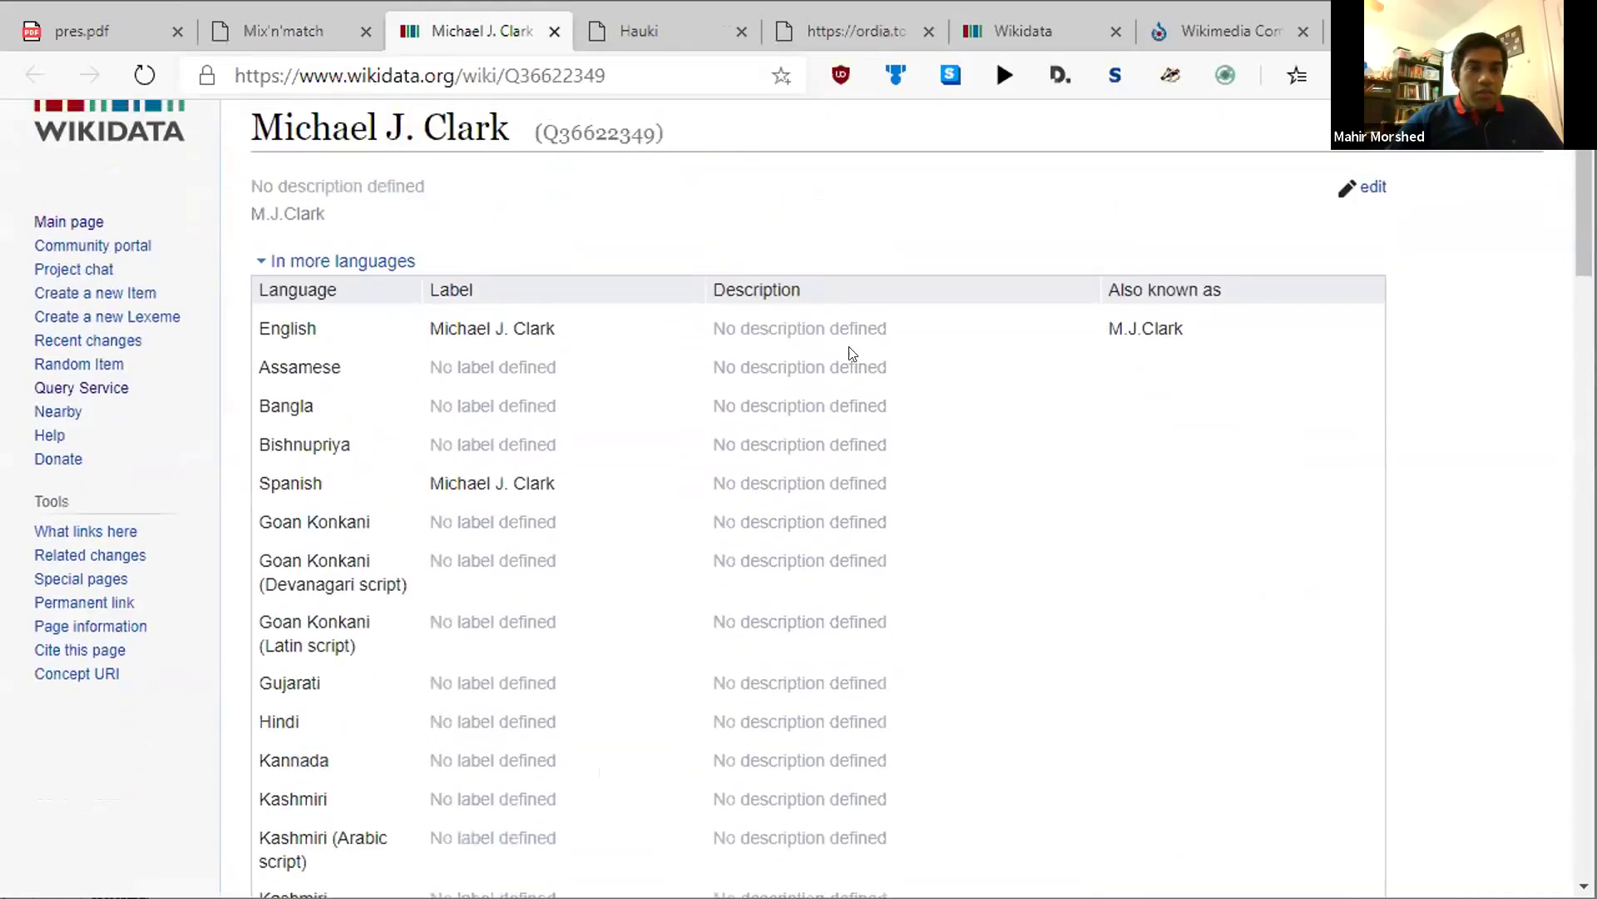
{"action": "scroll", "coordinate": [552, 446], "scroll_direction": "down", "scroll_amount": 4}
{"action": "scroll", "coordinate": [485, 452], "scroll_direction": "up", "scroll_amount": 3}
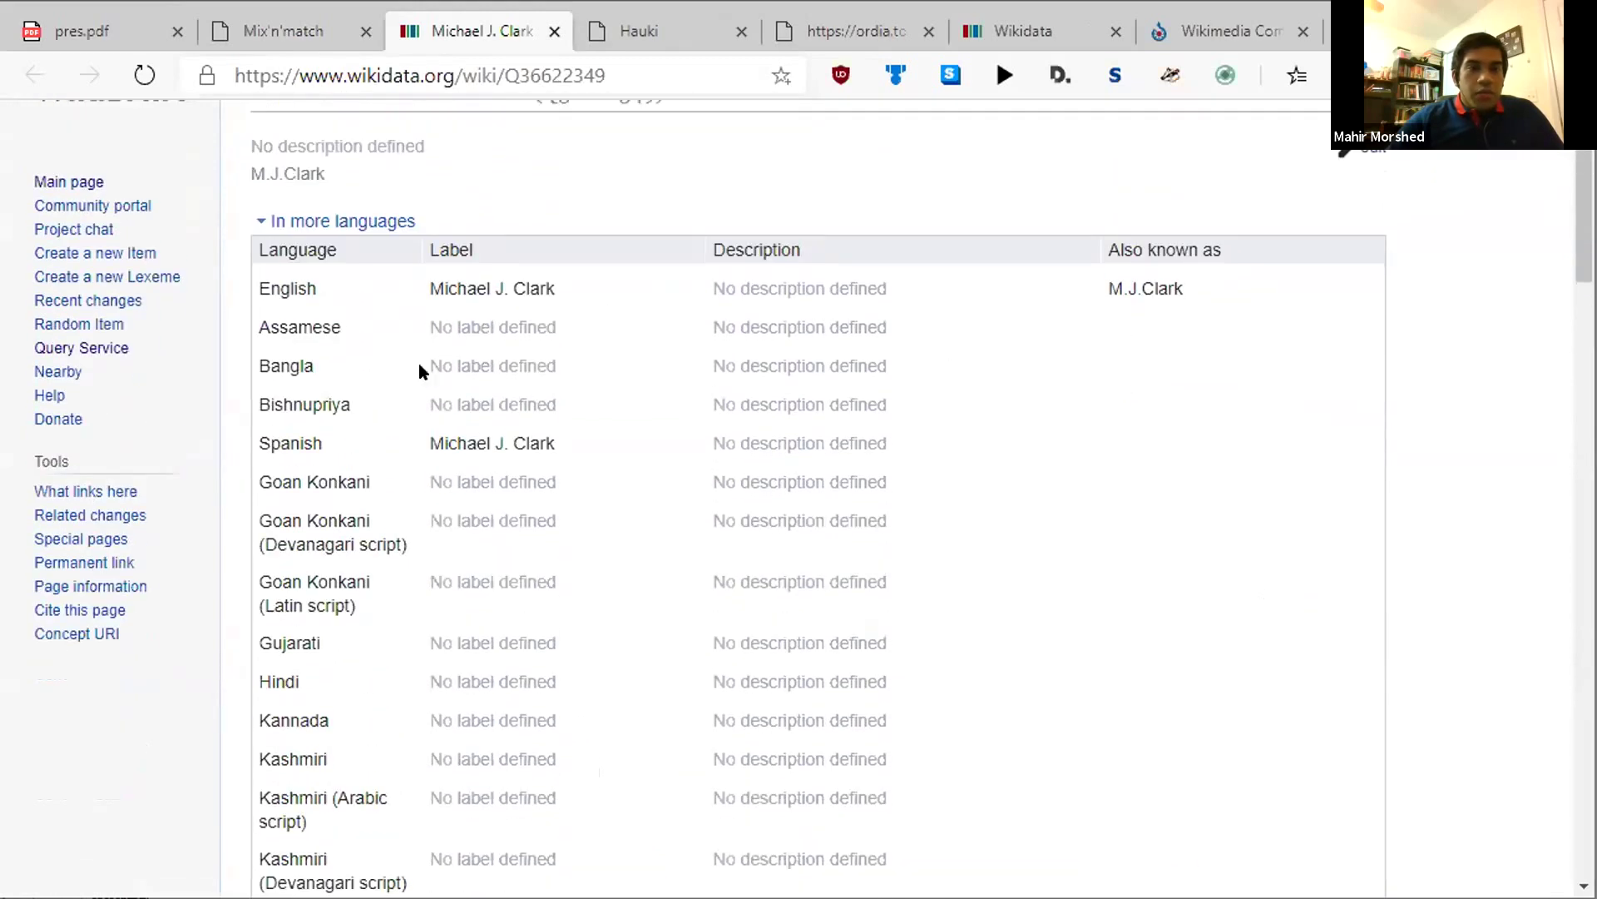
{"action": "scroll", "coordinate": [493, 236], "scroll_direction": "down", "scroll_amount": 1}
{"action": "scroll", "coordinate": [565, 328], "scroll_direction": "down", "scroll_amount": 14}
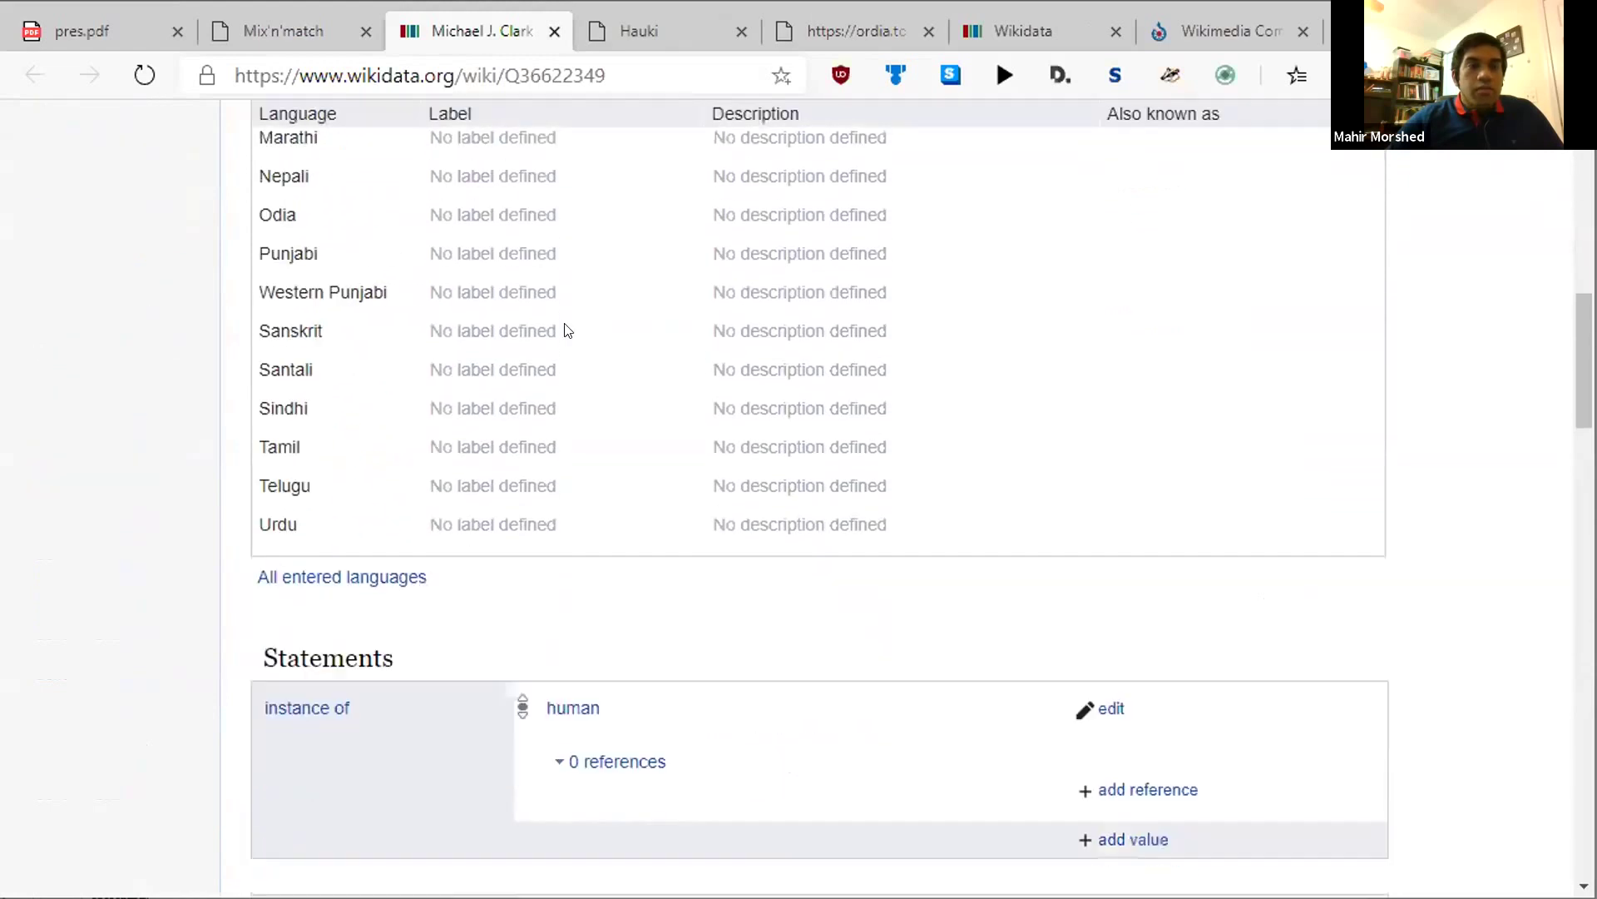
{"action": "scroll", "coordinate": [567, 416], "scroll_direction": "up", "scroll_amount": 8}
{"action": "scroll", "coordinate": [565, 417], "scroll_direction": "up", "scroll_amount": 6}
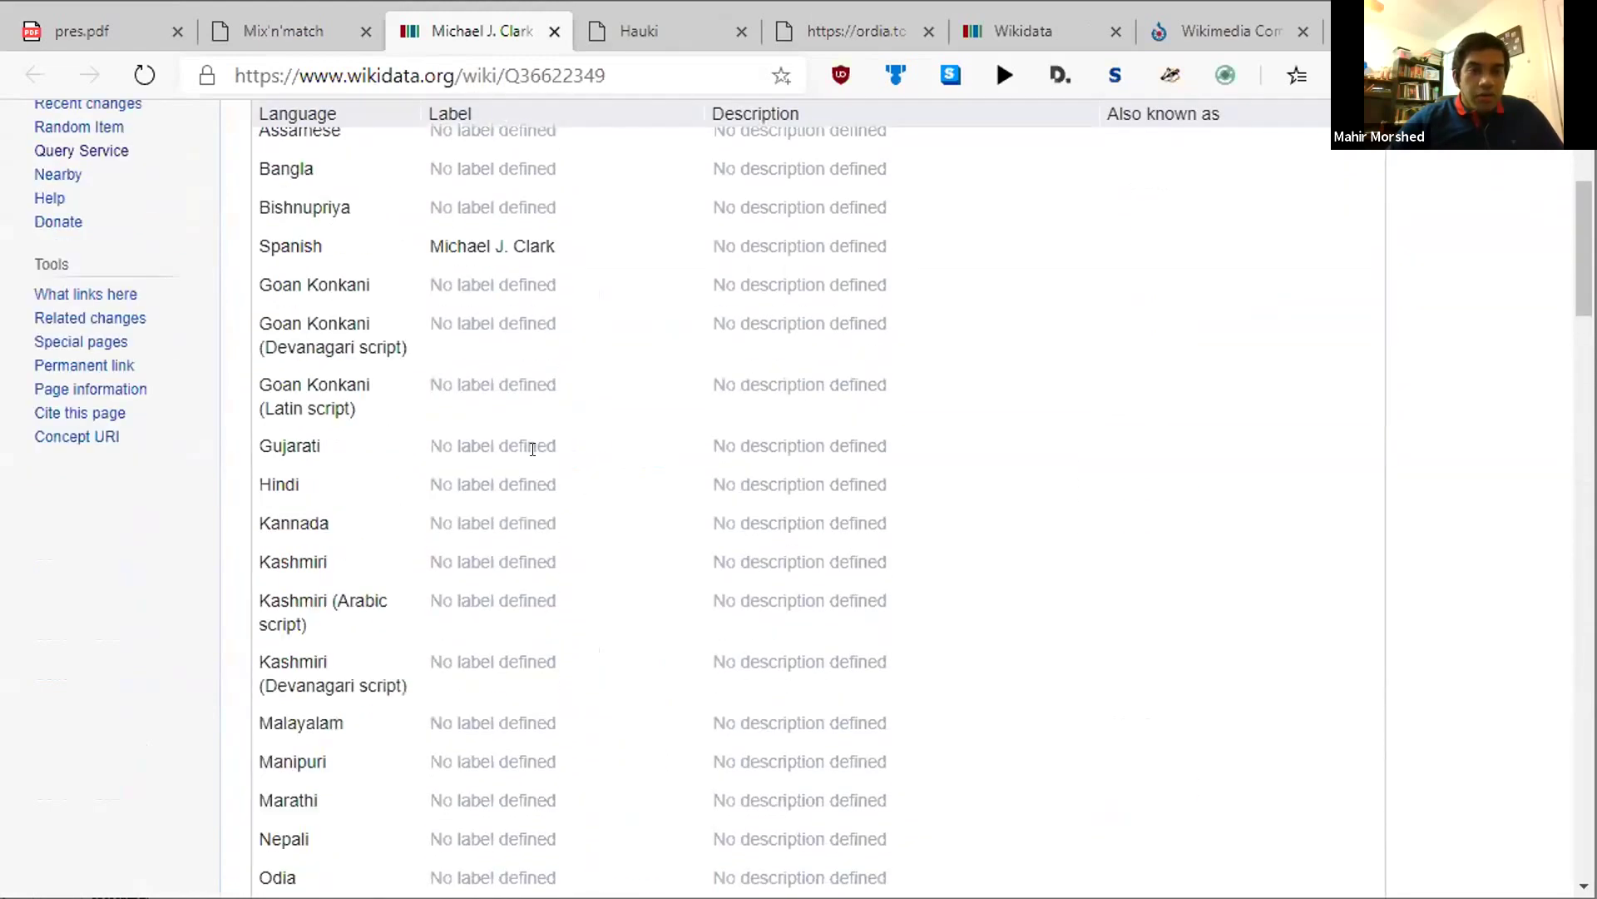
{"action": "scroll", "coordinate": [535, 446], "scroll_direction": "down", "scroll_amount": 11}
{"action": "scroll", "coordinate": [545, 457], "scroll_direction": "down", "scroll_amount": 3}
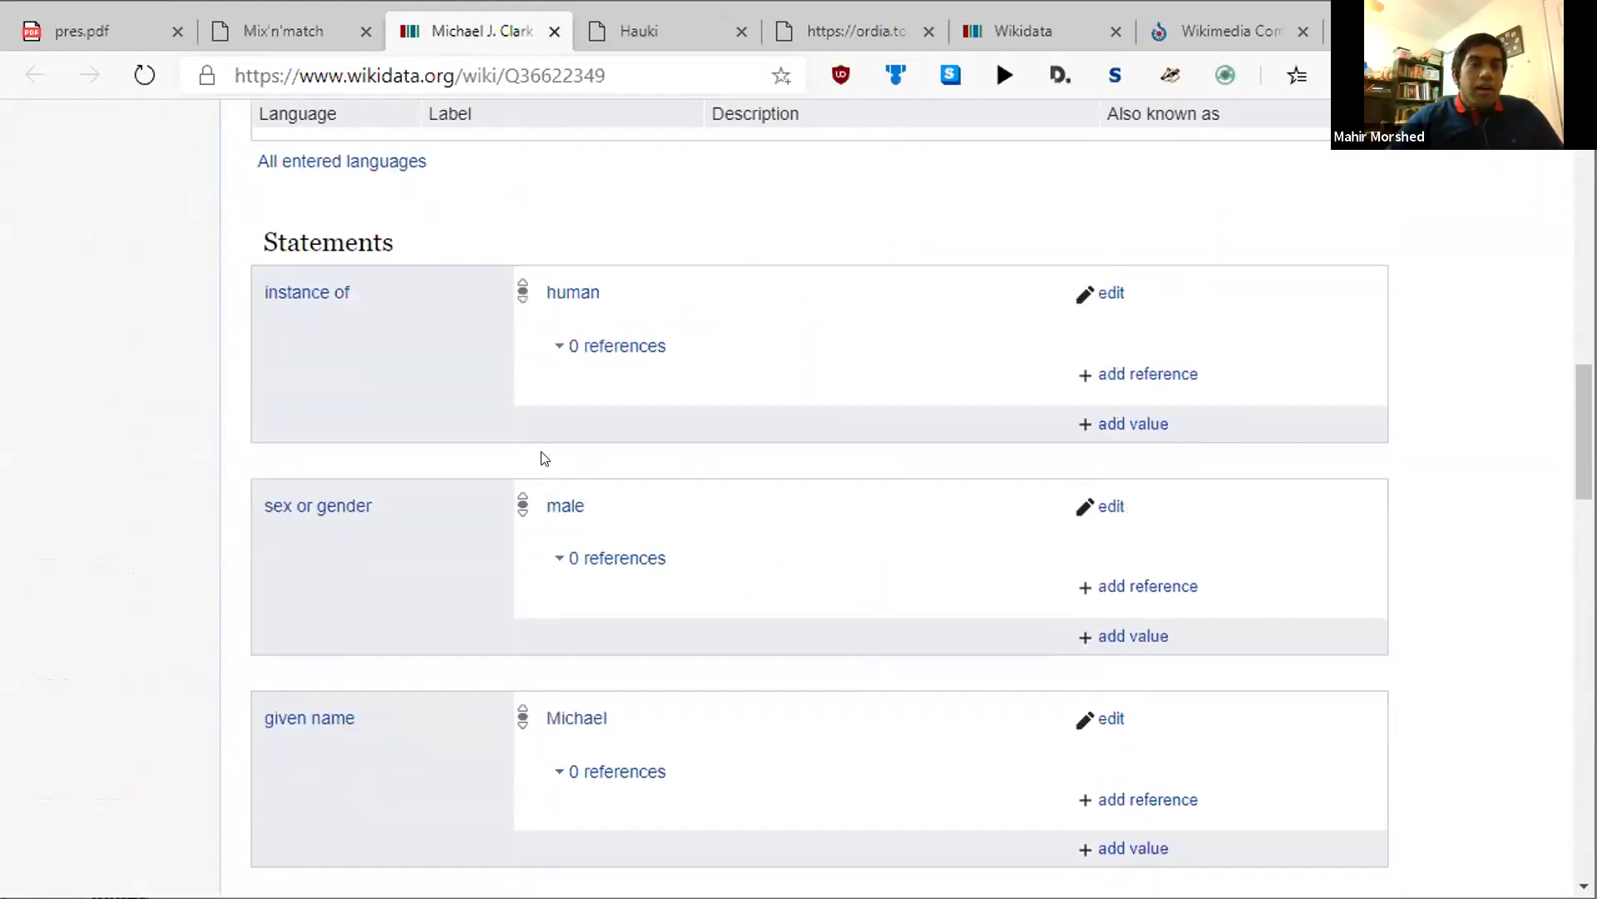
{"action": "scroll", "coordinate": [545, 456], "scroll_direction": "down", "scroll_amount": 5}
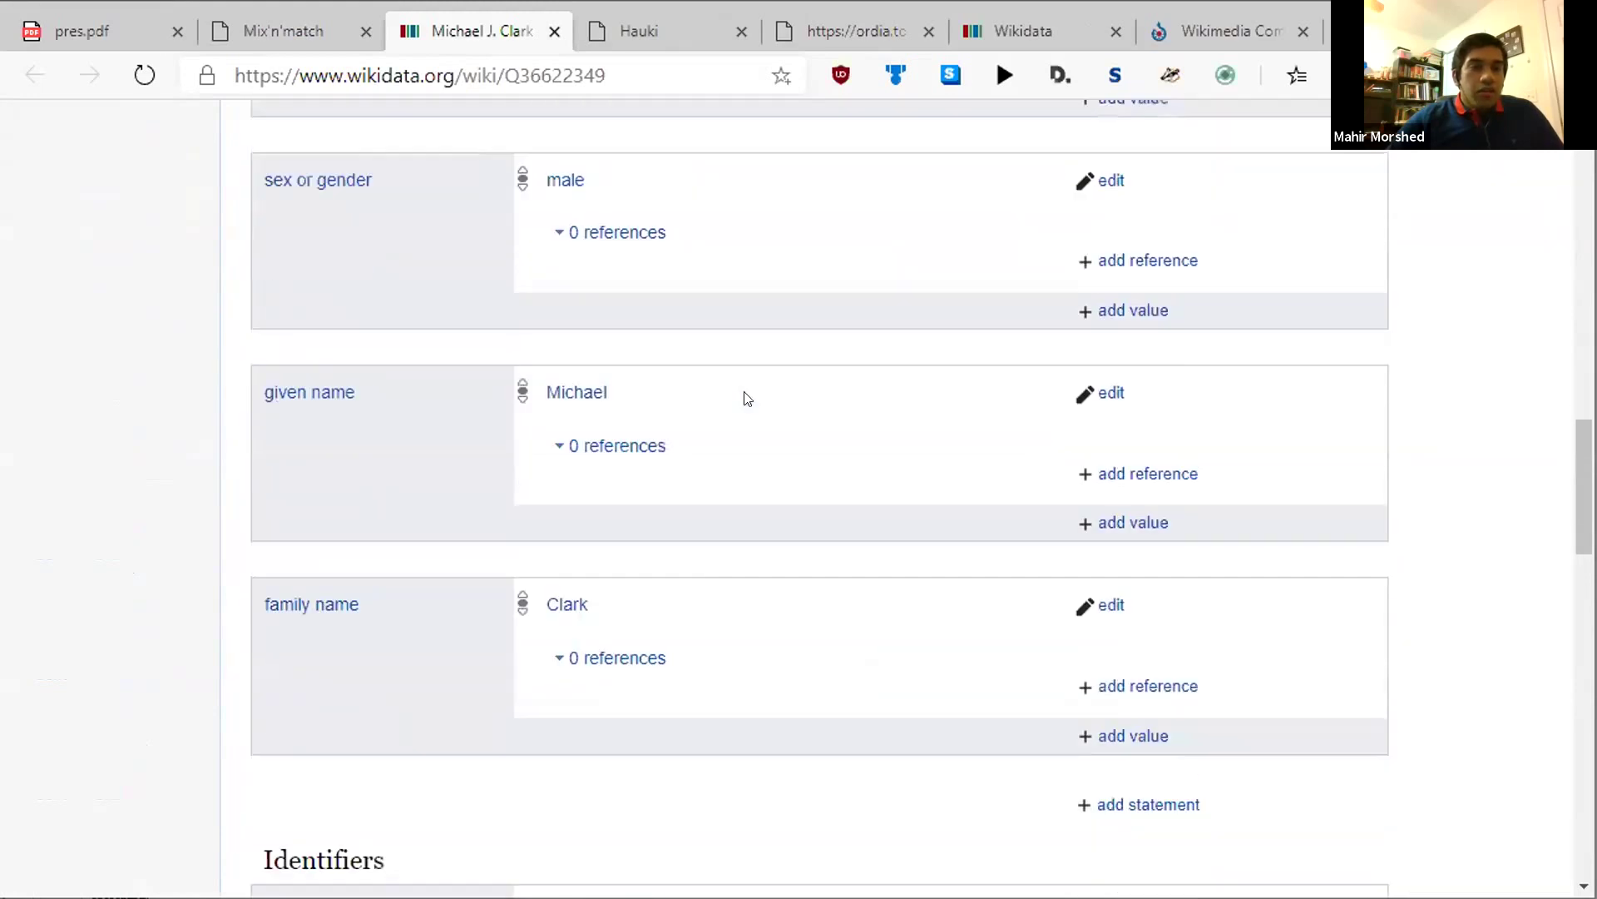
{"action": "scroll", "coordinate": [804, 546], "scroll_direction": "down", "scroll_amount": 9}
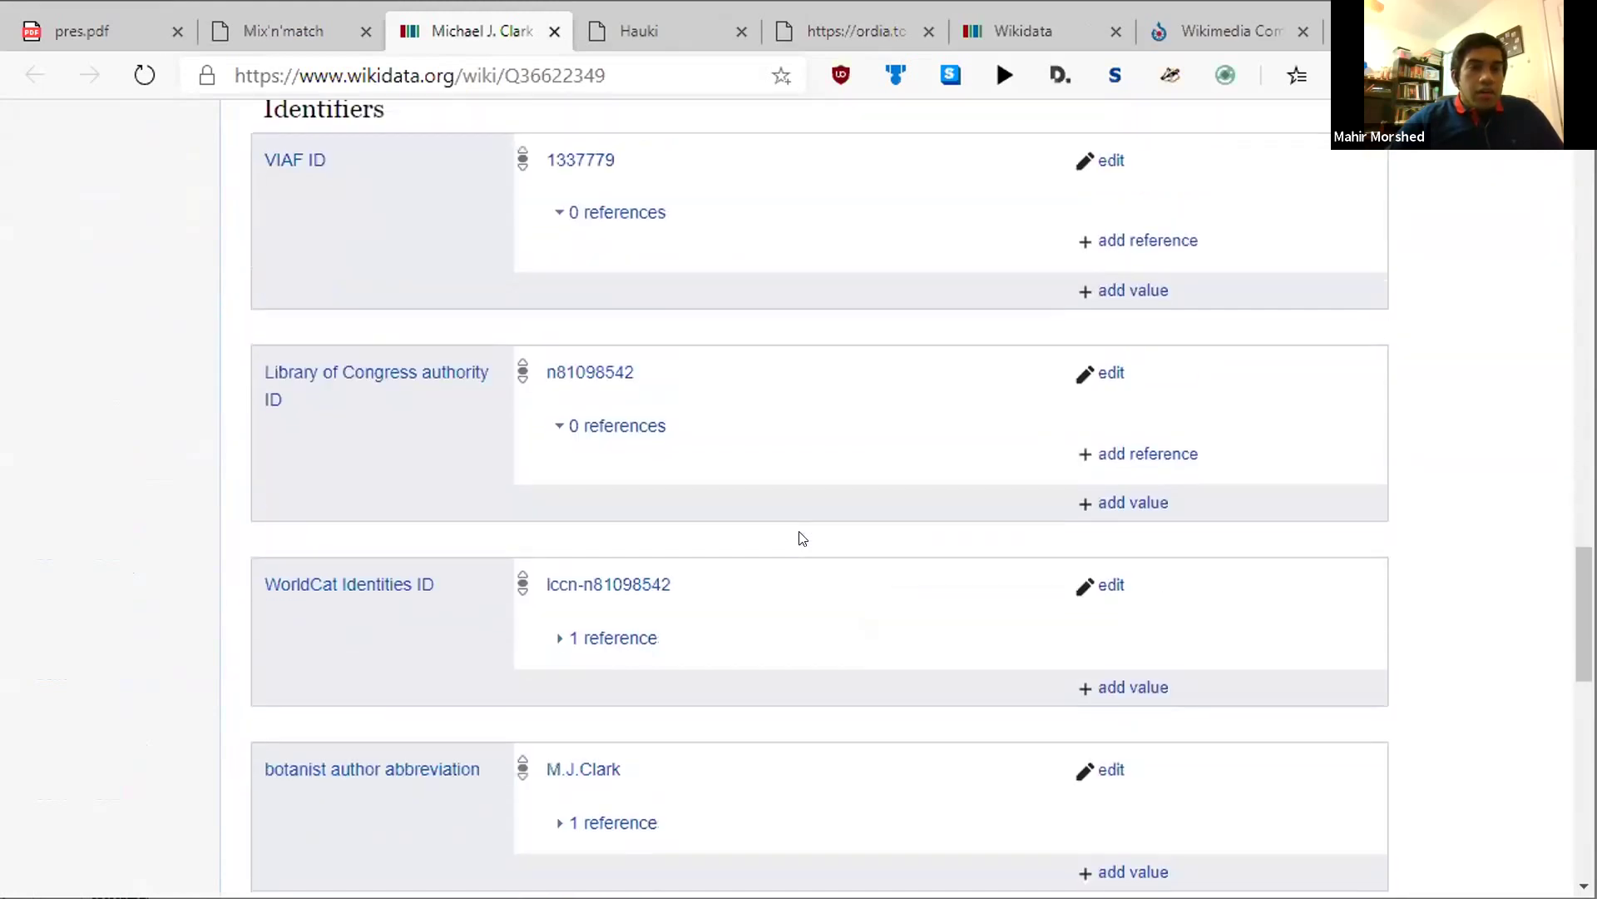
{"action": "scroll", "coordinate": [630, 374], "scroll_direction": "down", "scroll_amount": 6}
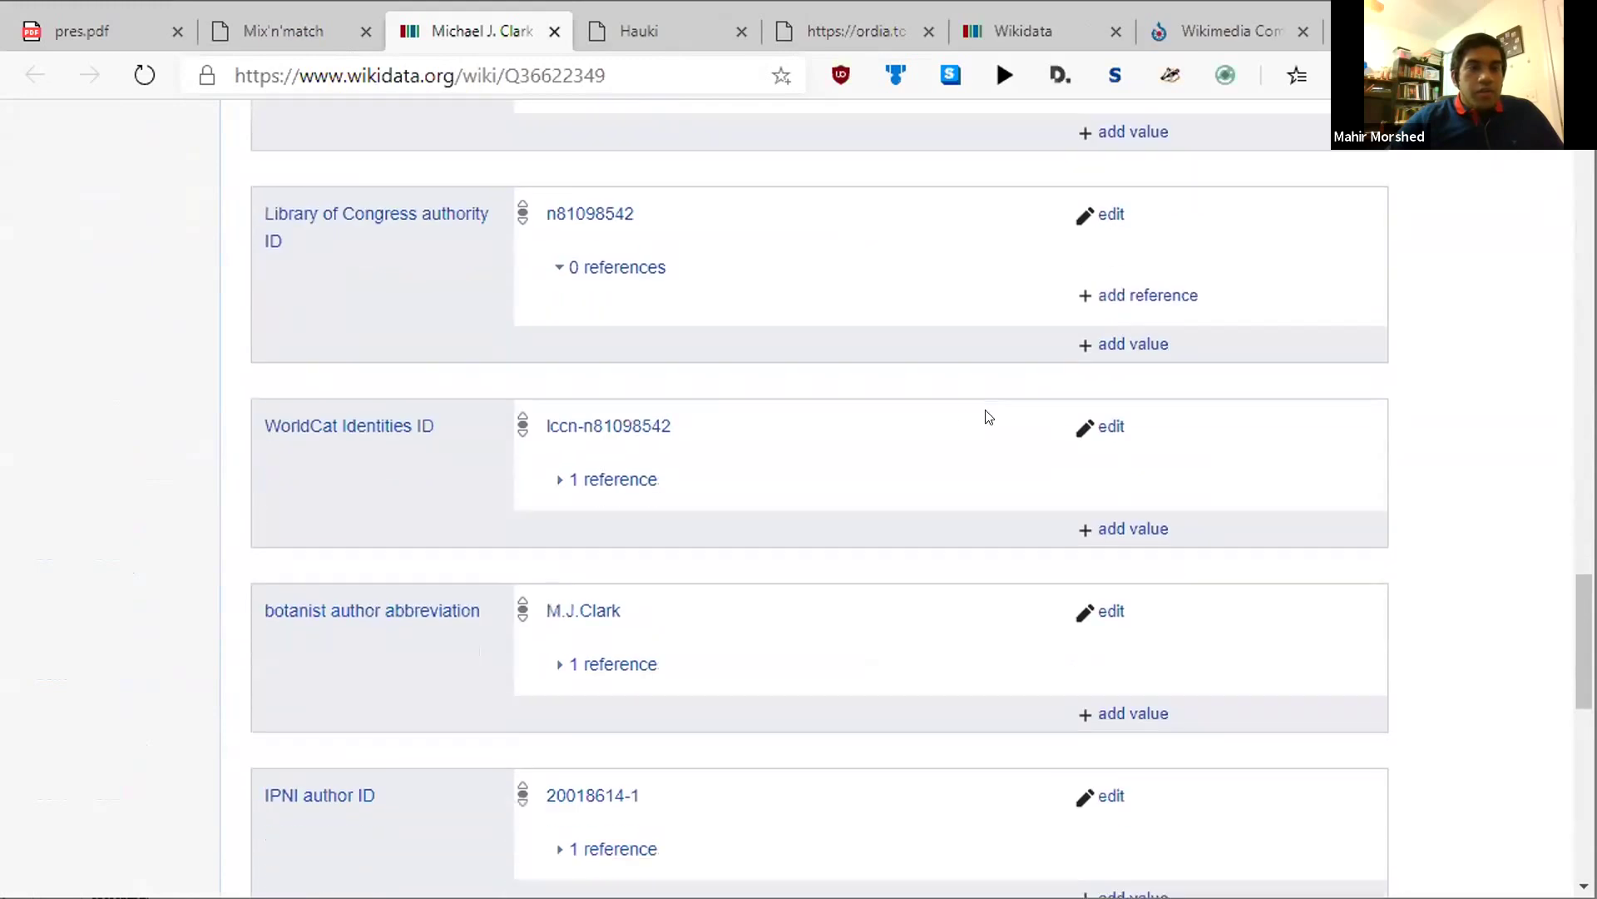
{"action": "scroll", "coordinate": [610, 326], "scroll_direction": "down", "scroll_amount": 5}
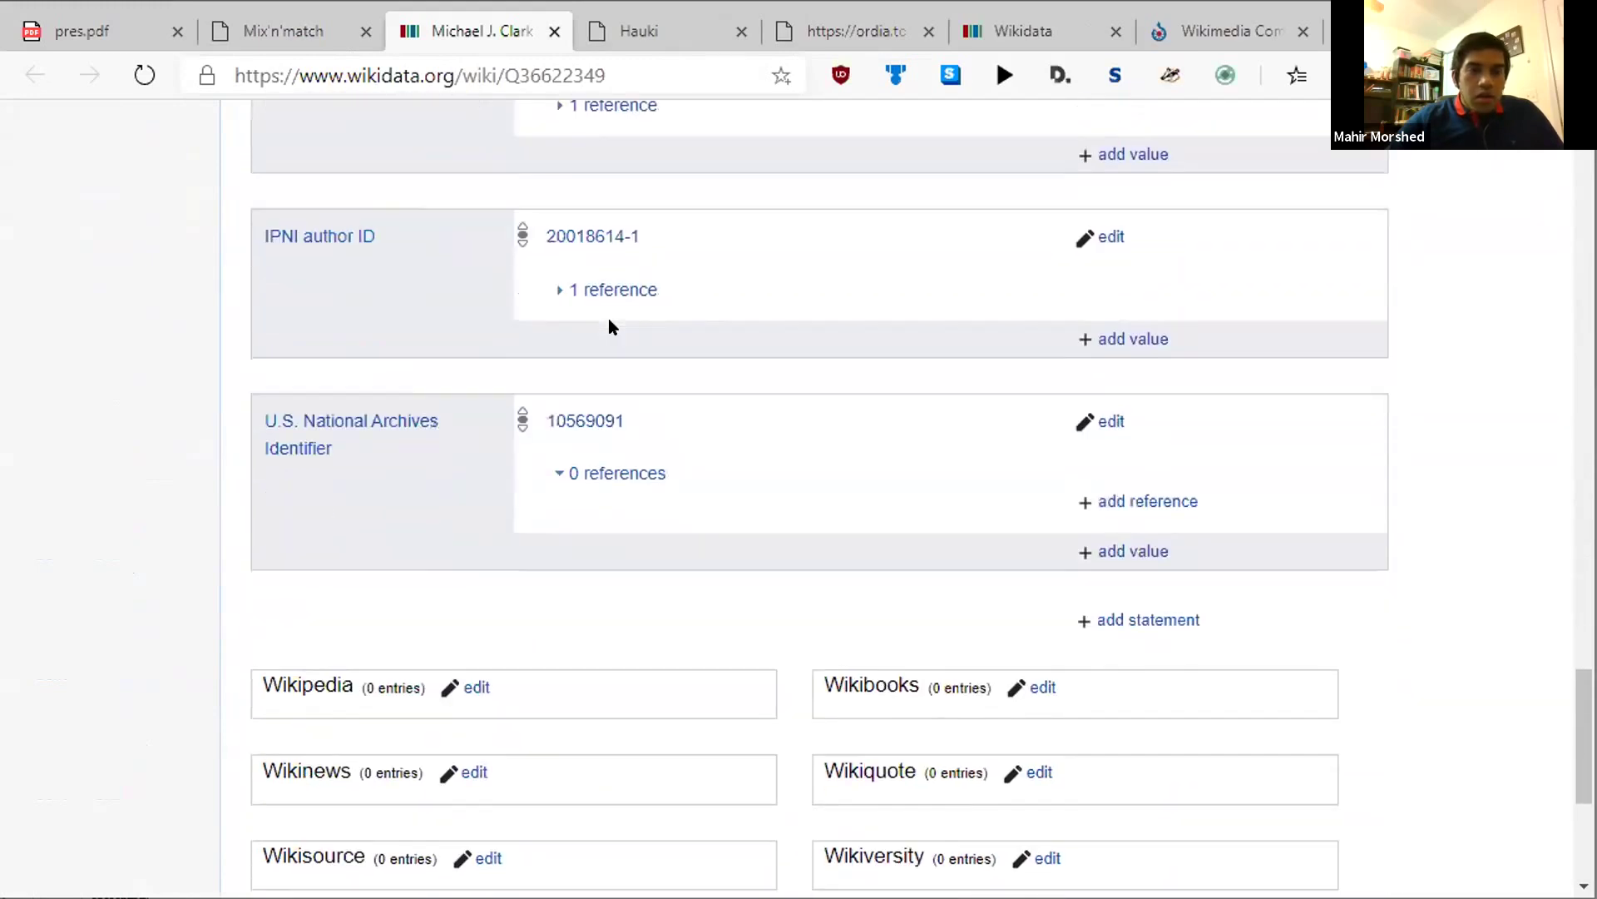
{"action": "scroll", "coordinate": [610, 326], "scroll_direction": "up", "scroll_amount": 3}
{"action": "scroll", "coordinate": [610, 324], "scroll_direction": "up", "scroll_amount": 1}
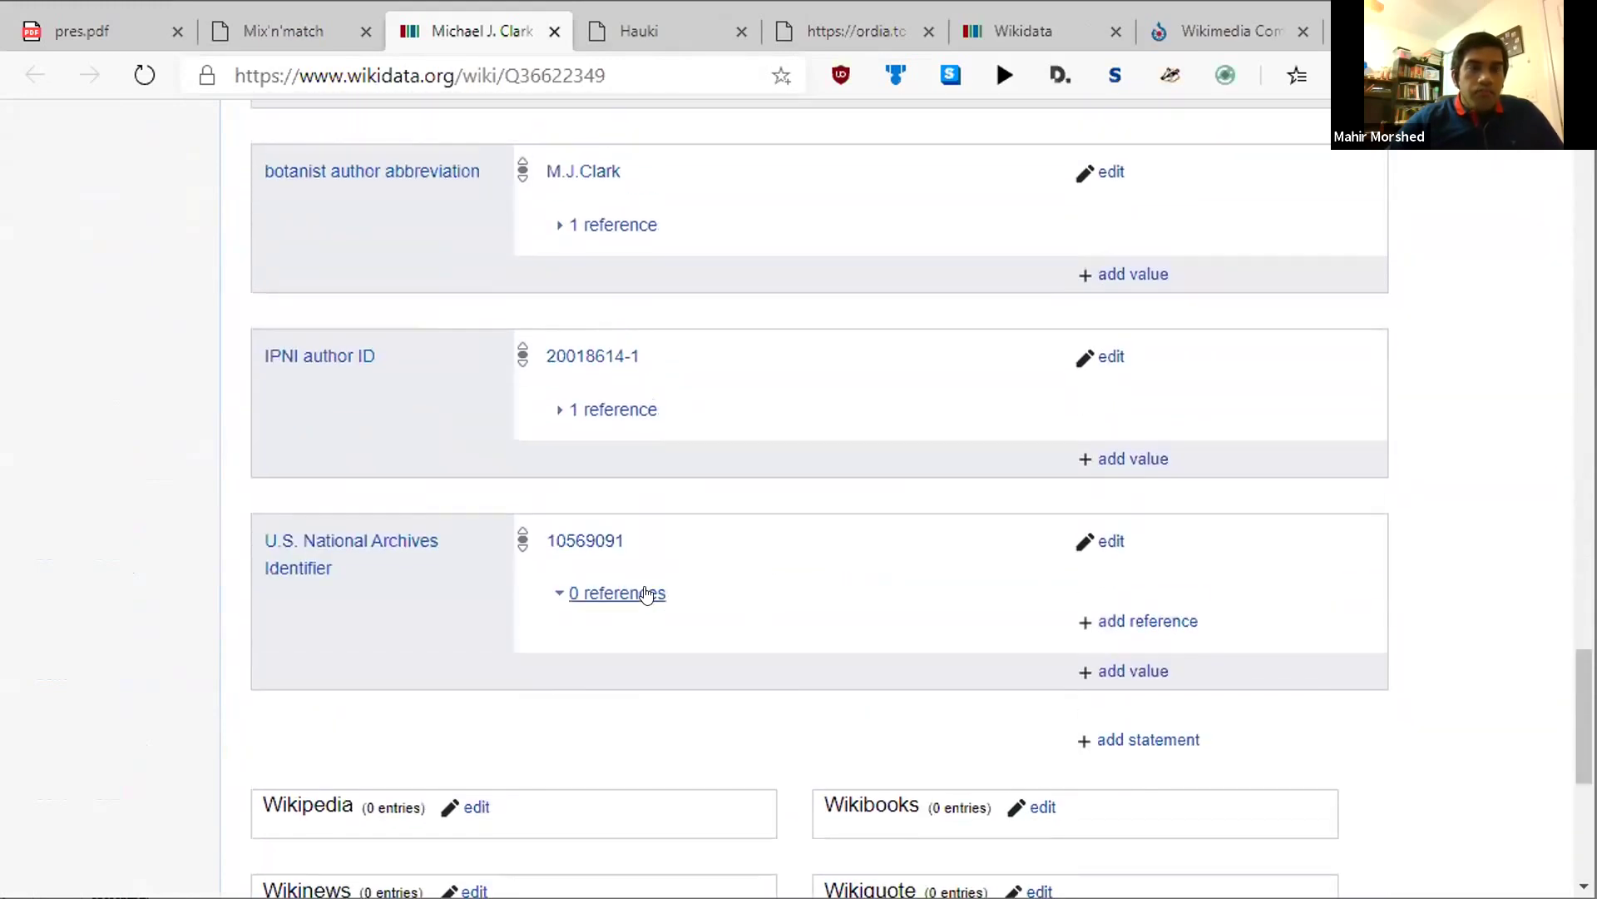
View National Archives record 10569091 by trusting archives.gov in NoScript, then return to the Wikidata item.
{"action": "left_click", "coordinate": [574, 545]}
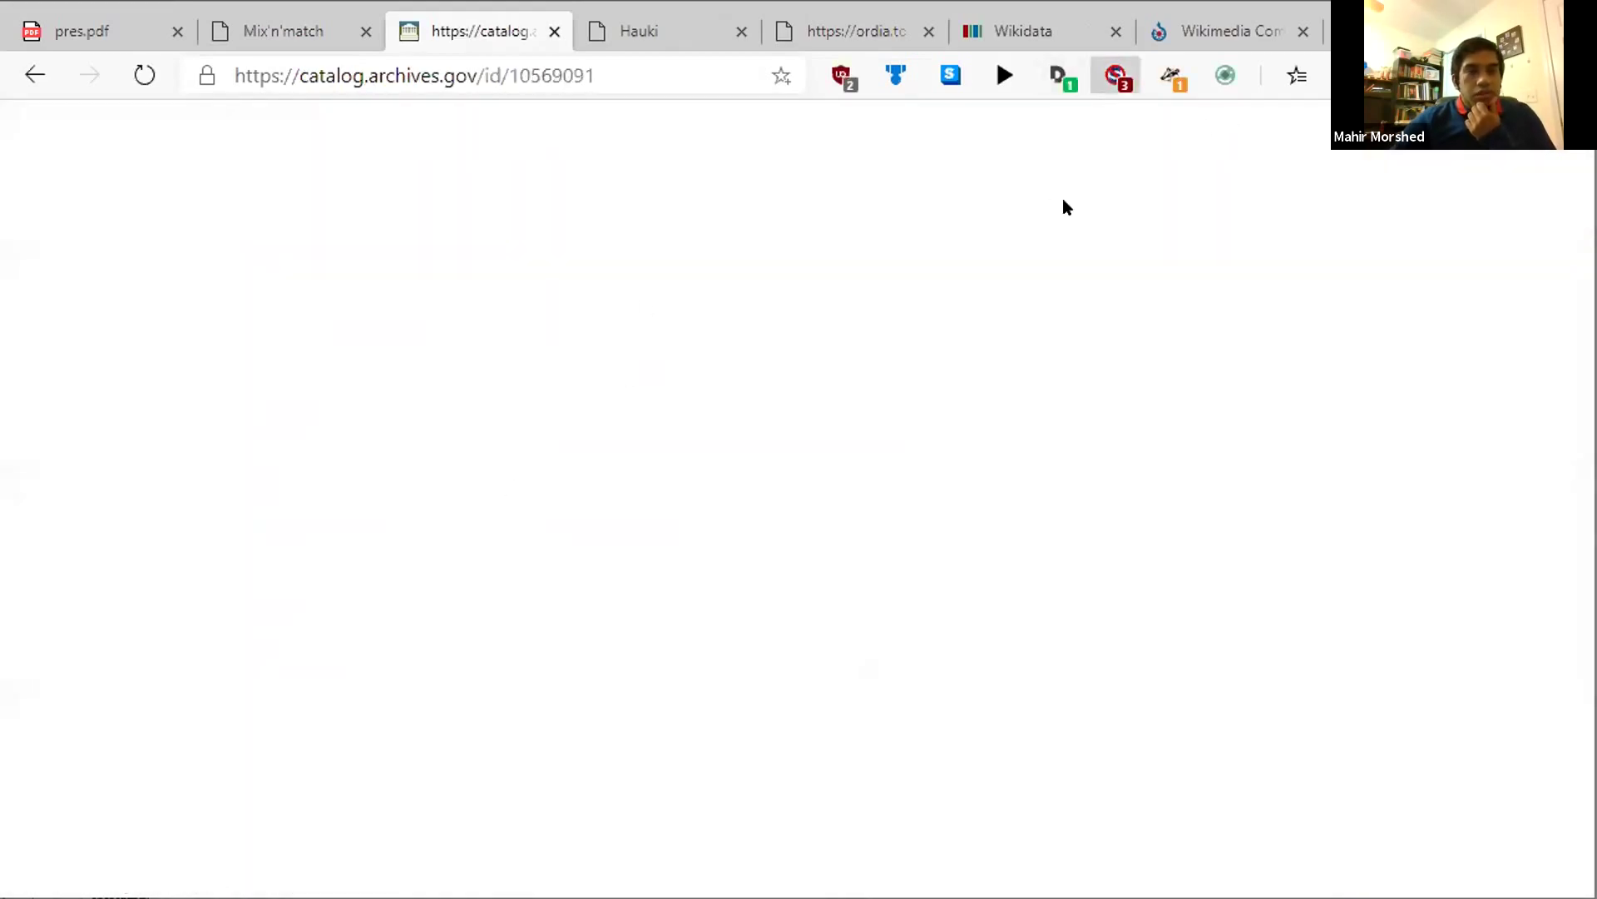
{"action": "left_click", "coordinate": [1116, 76]}
{"action": "left_click", "coordinate": [633, 162]}
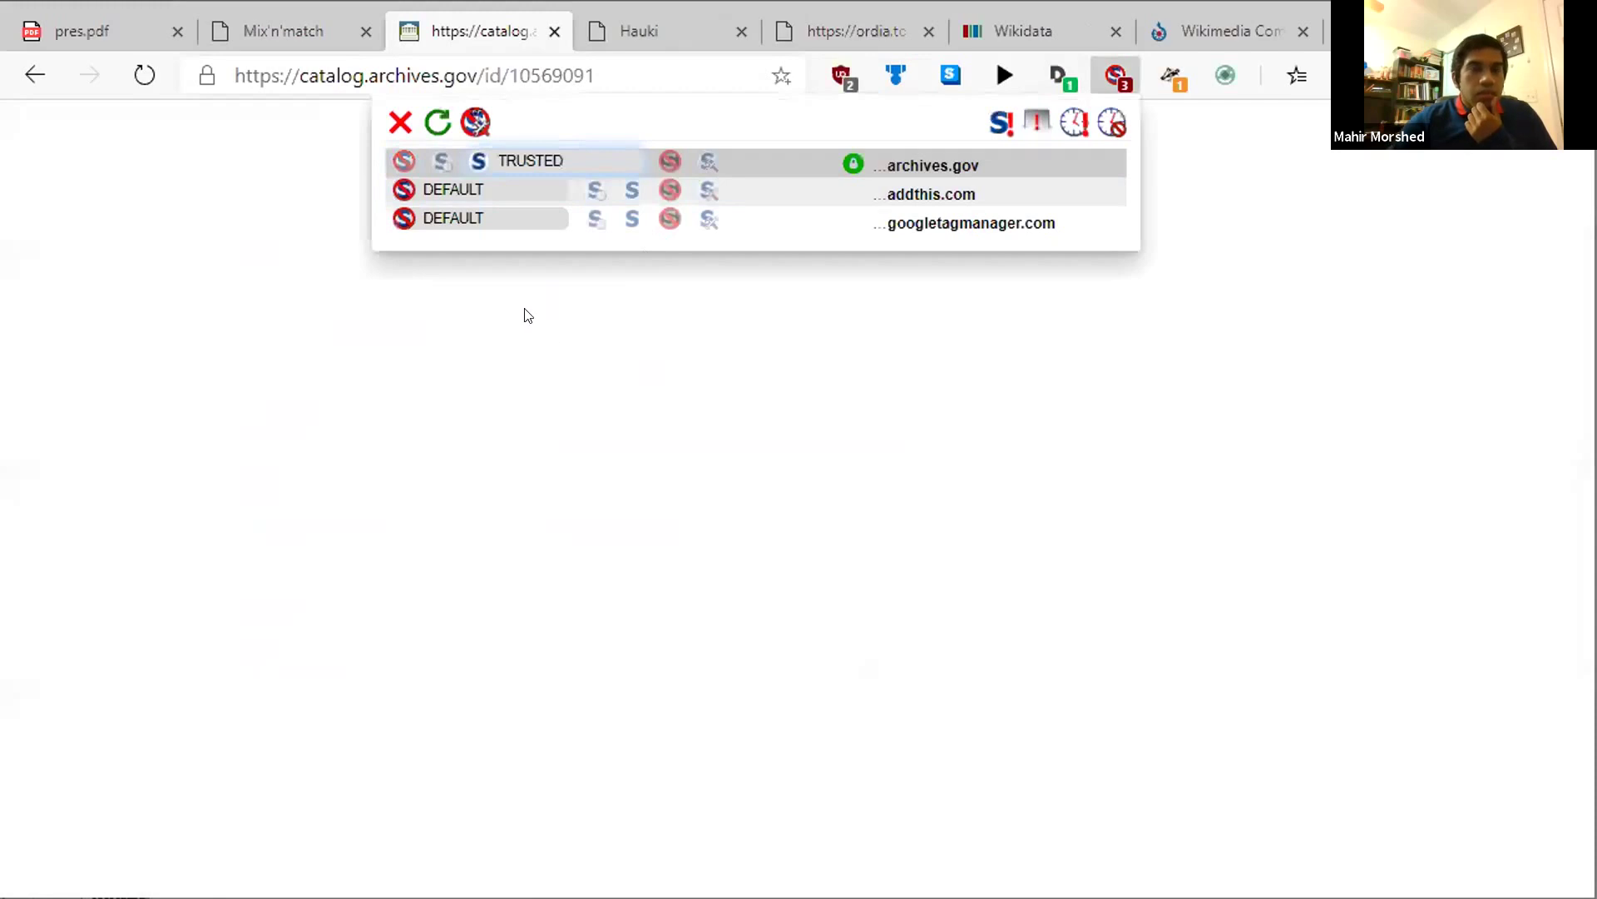
{"action": "left_click", "coordinate": [759, 353]}
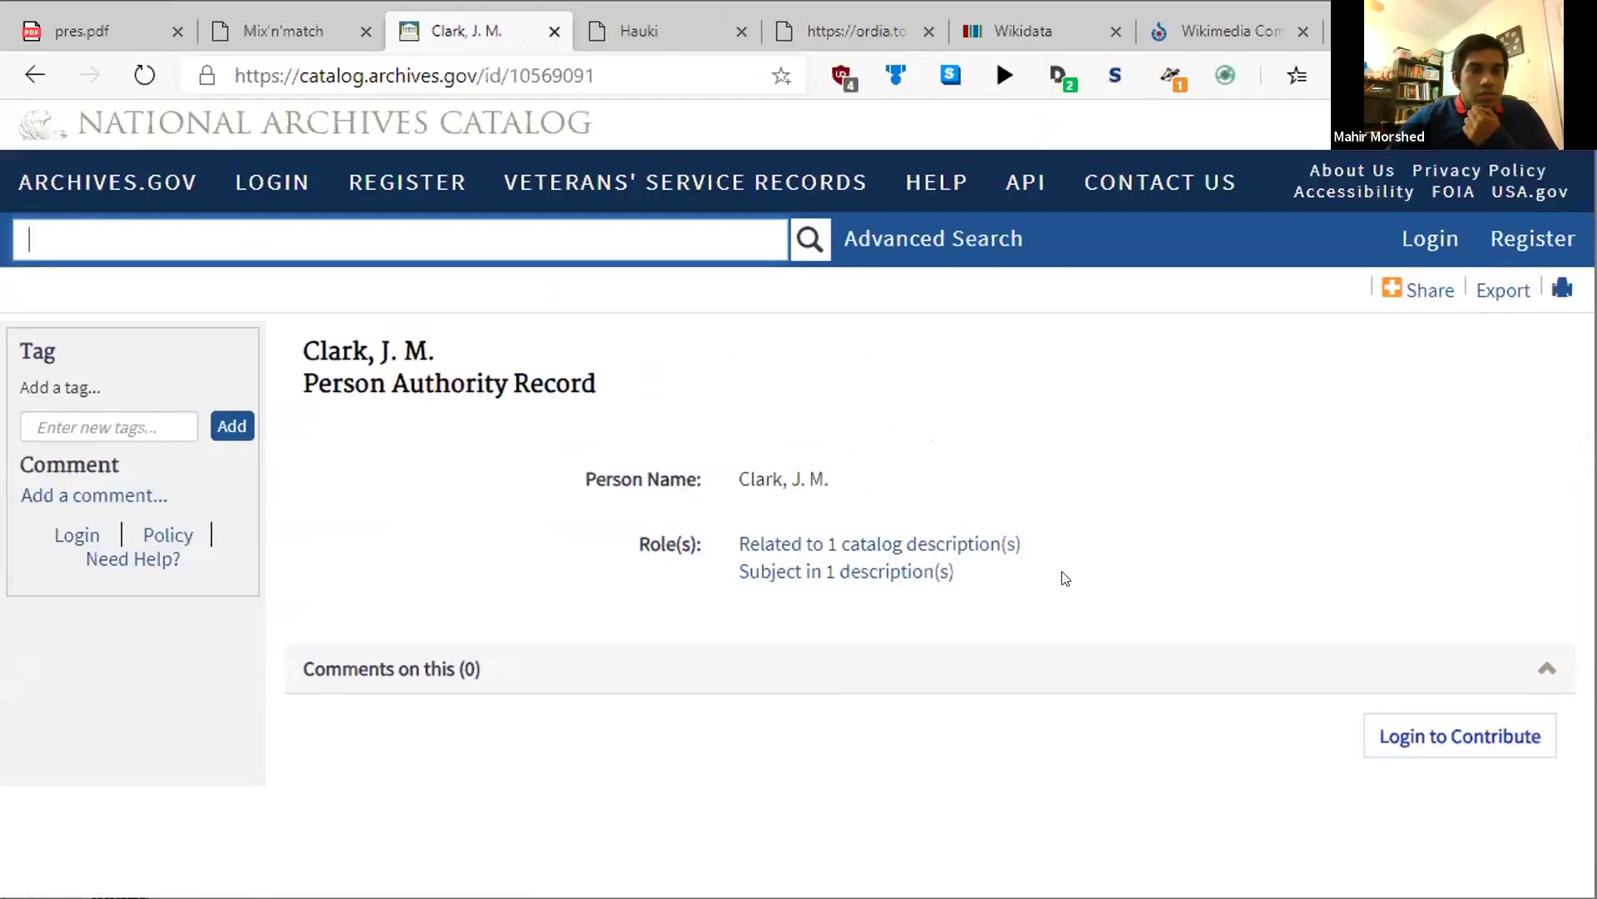
{"action": "left_click", "coordinate": [34, 75]}
Open VIAF record 1337779 and select its 1978 work title on He-O2 excursions.
{"action": "scroll", "coordinate": [665, 554], "scroll_direction": "up", "scroll_amount": 6}
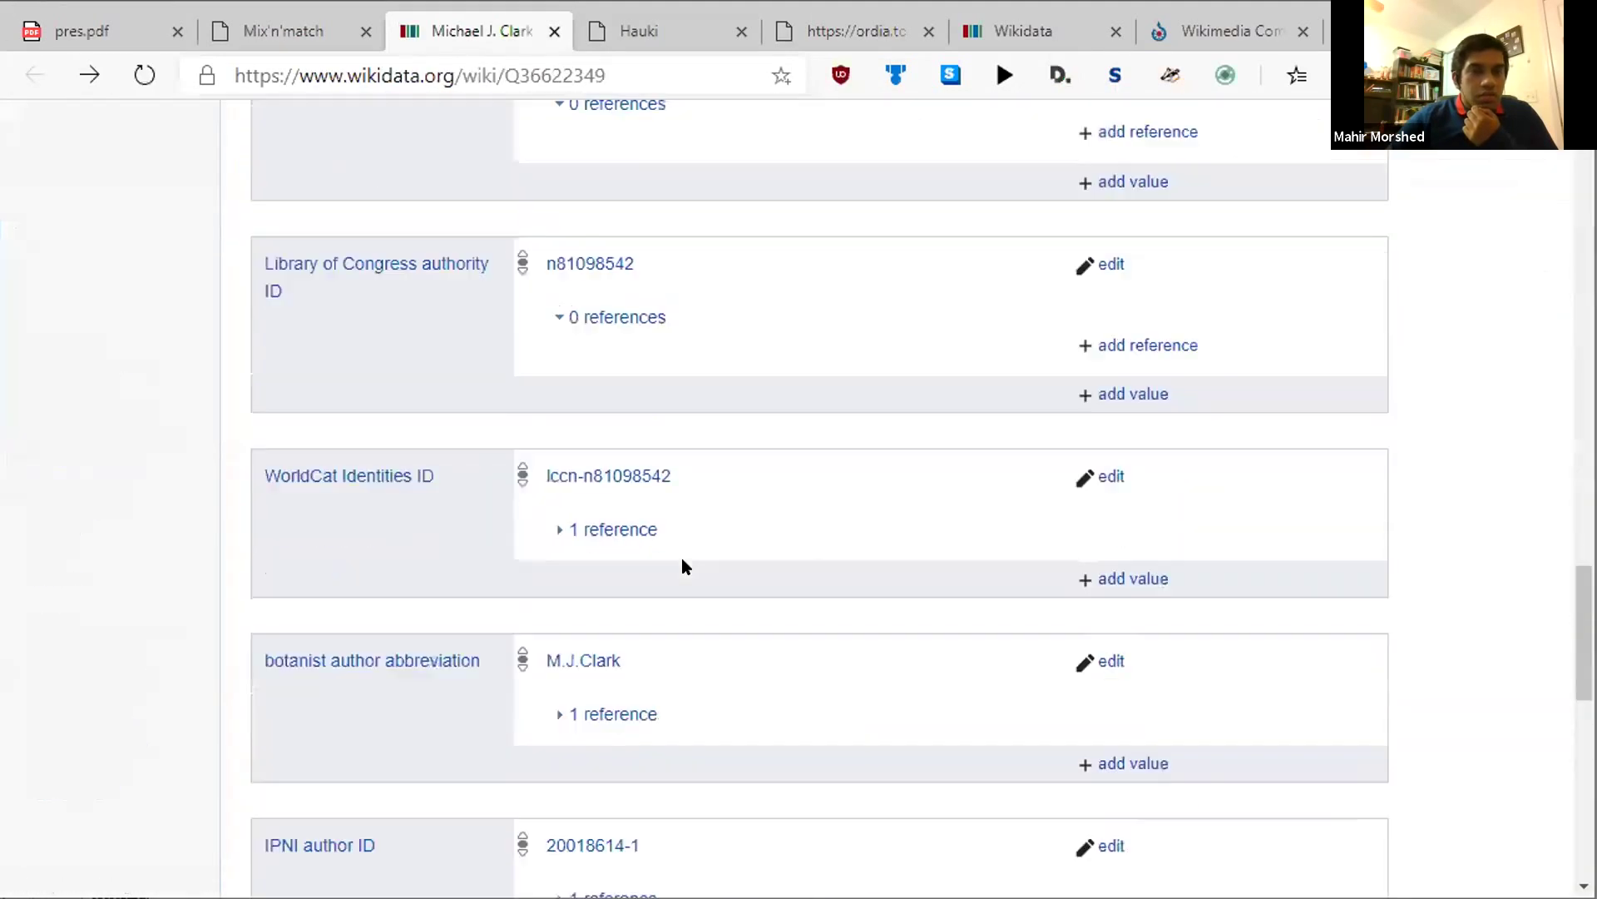
{"action": "left_click", "coordinate": [585, 307]}
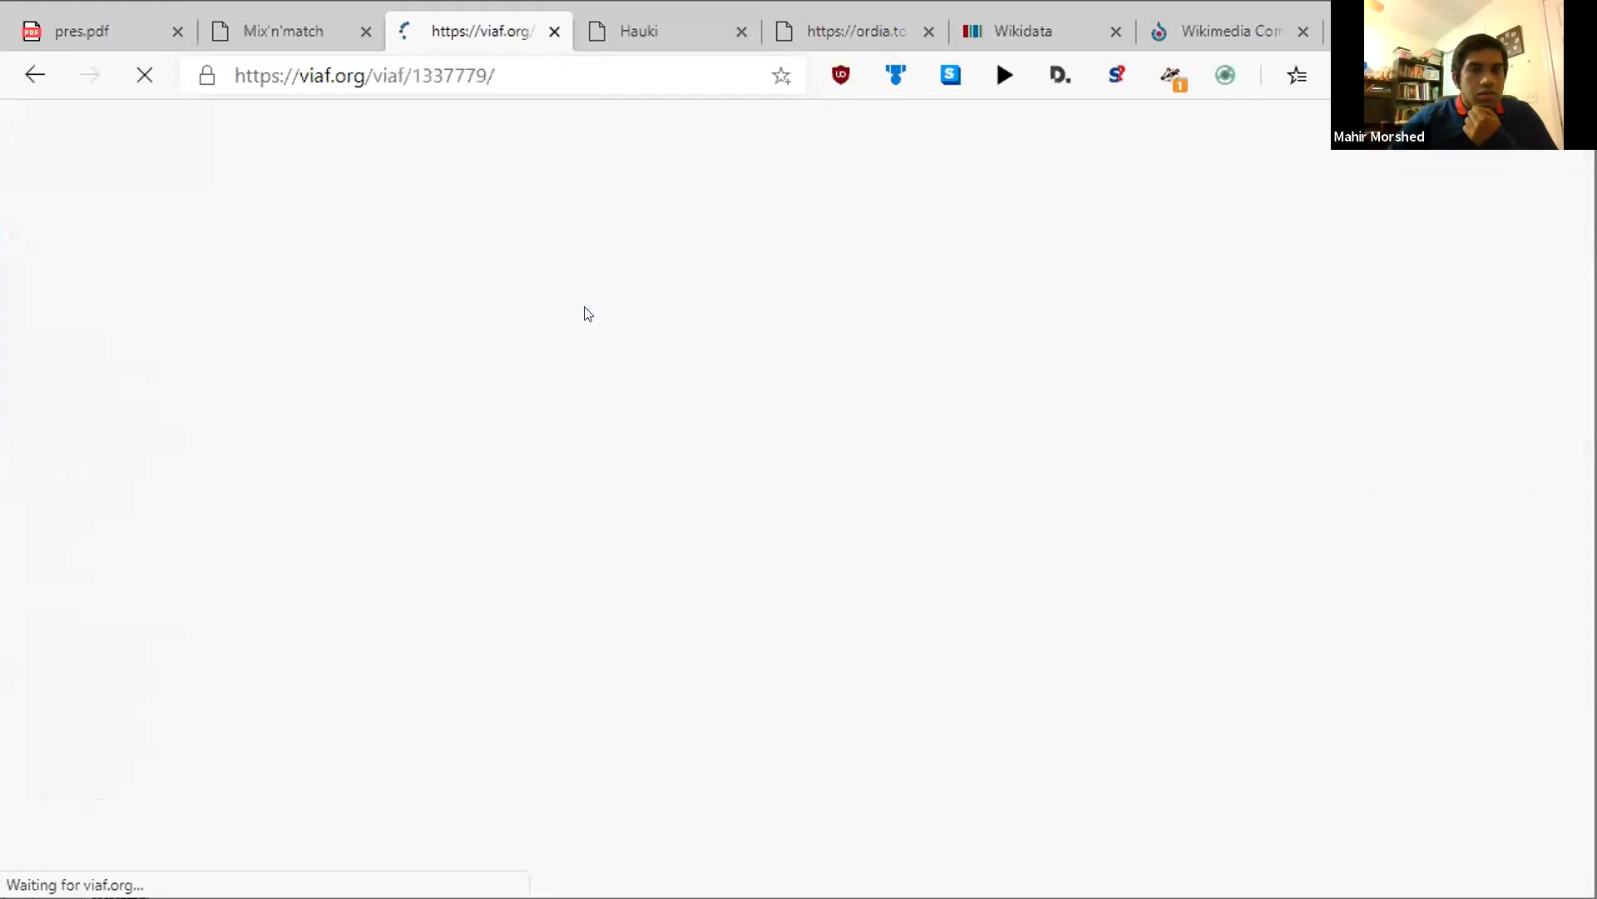
{"action": "scroll", "coordinate": [586, 309], "scroll_direction": "down", "scroll_amount": 1}
{"action": "scroll", "coordinate": [586, 314], "scroll_direction": "down", "scroll_amount": 4}
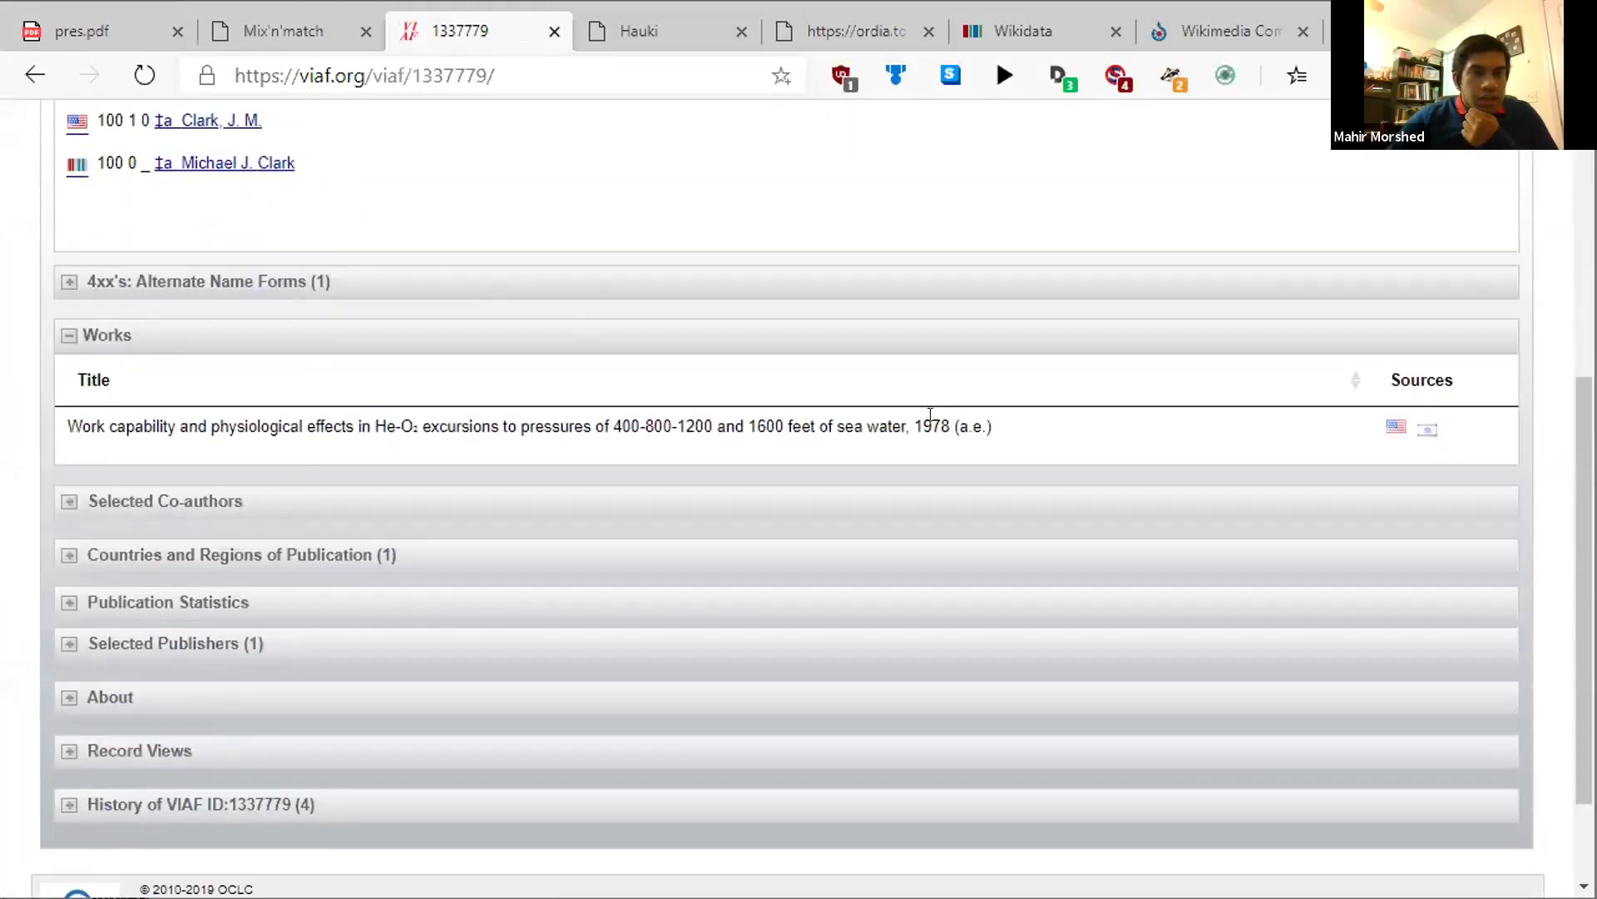
{"action": "triple_click", "coordinate": [928, 416]}
{"action": "triple_click", "coordinate": [928, 417]}
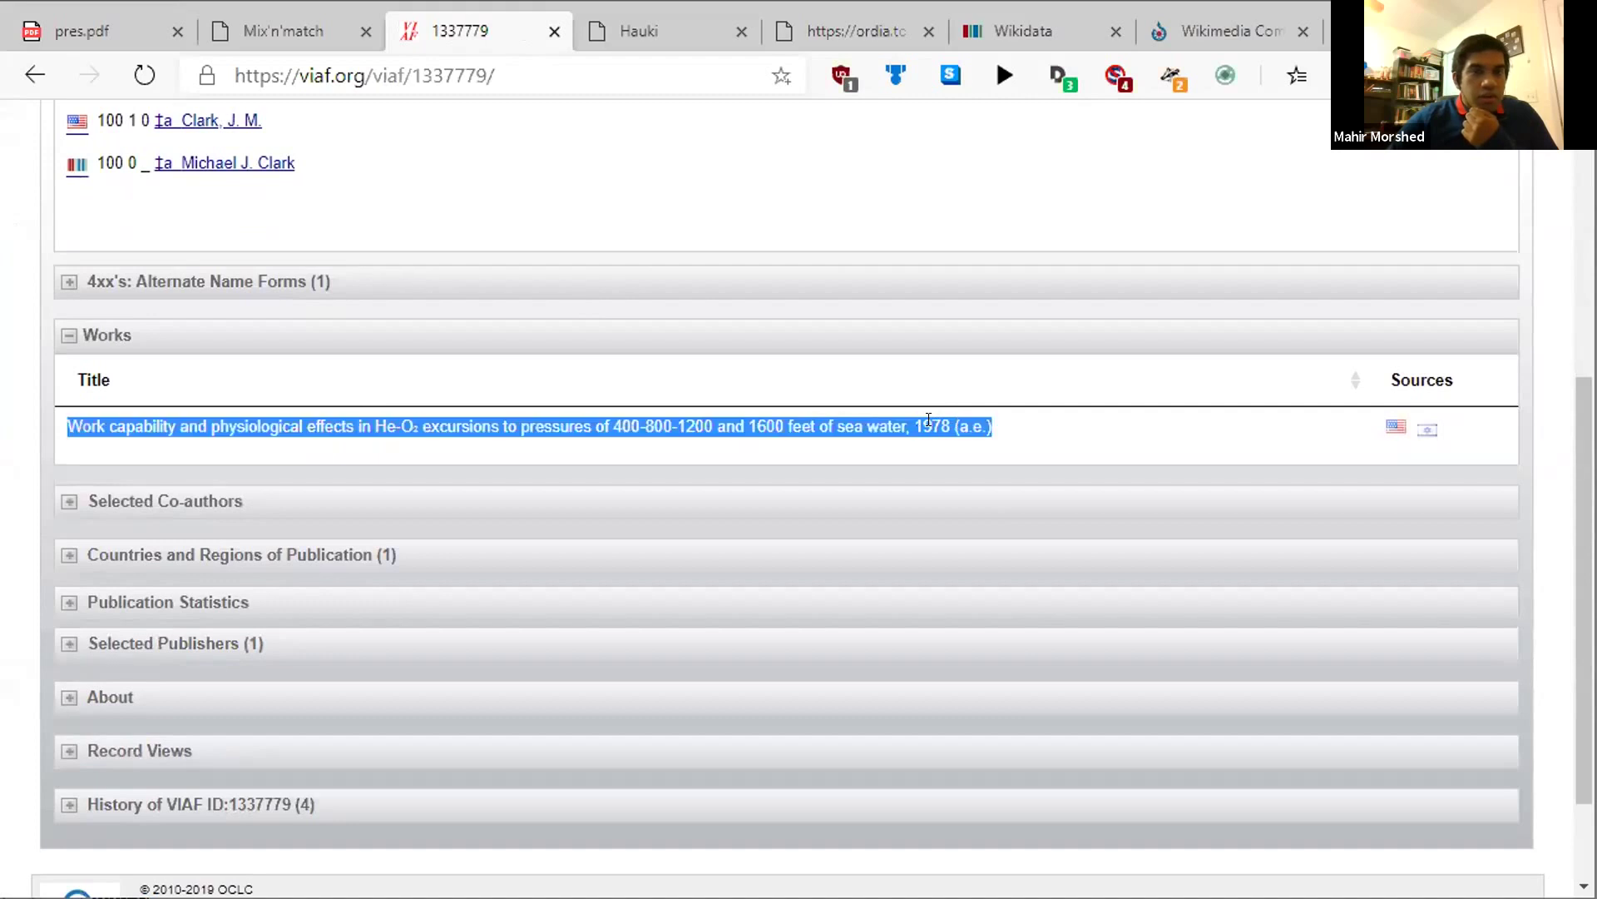
{"action": "left_click", "coordinate": [928, 421]}
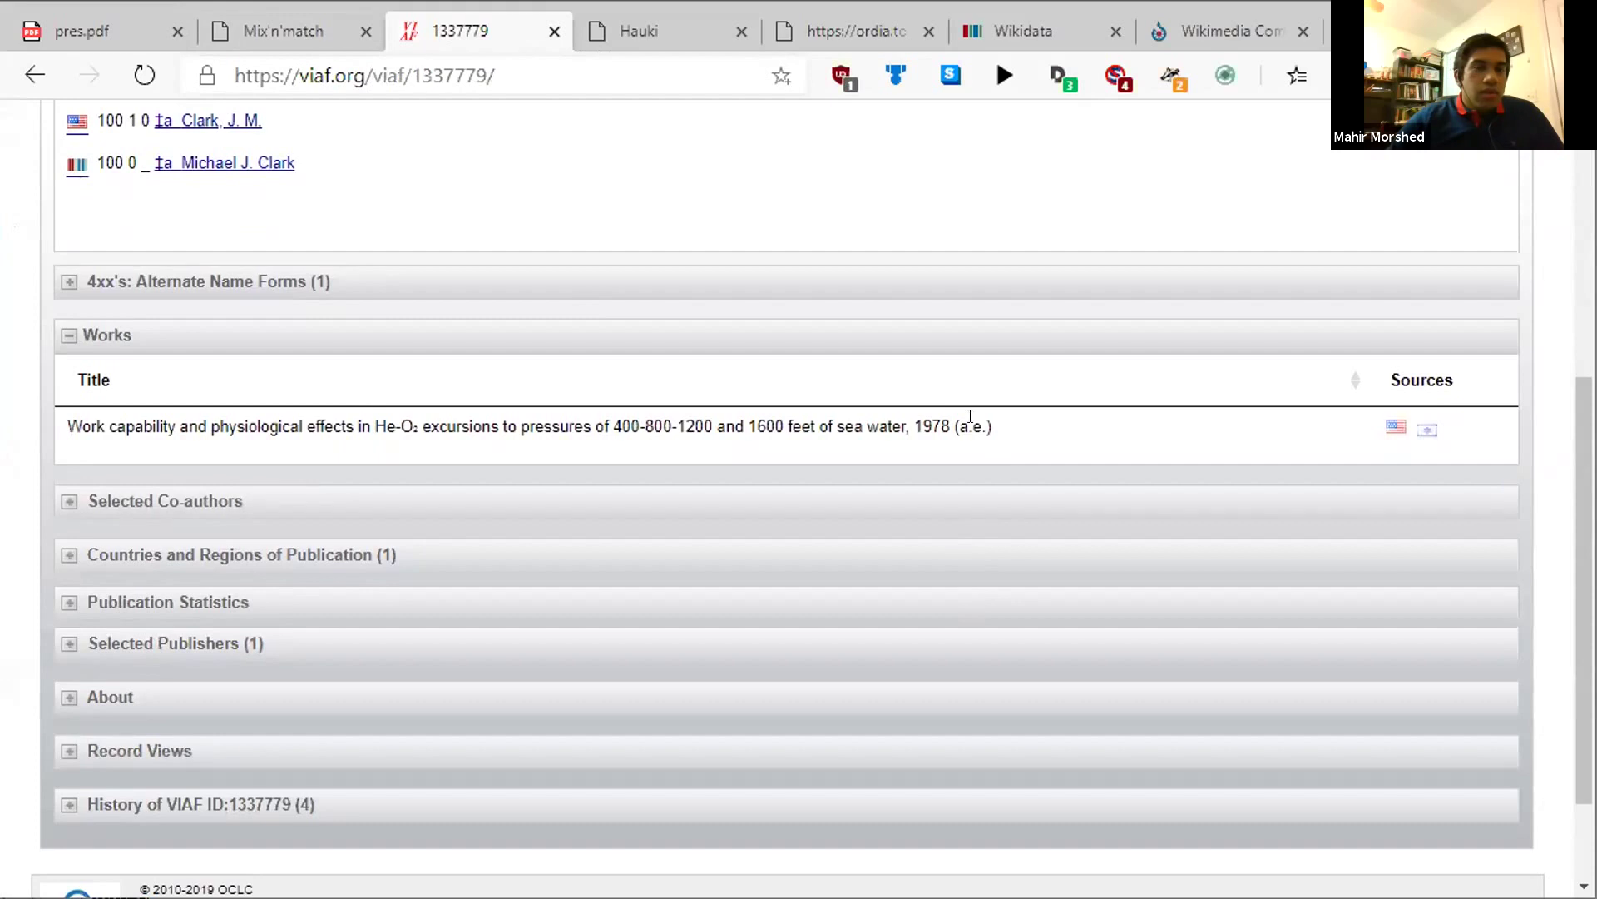
Close the VIAF tab and reject Michael M Clark's preliminary match in the Cullum IDs list.
{"action": "left_click", "coordinate": [553, 33]}
{"action": "scroll", "coordinate": [250, 297], "scroll_direction": "down", "scroll_amount": 2}
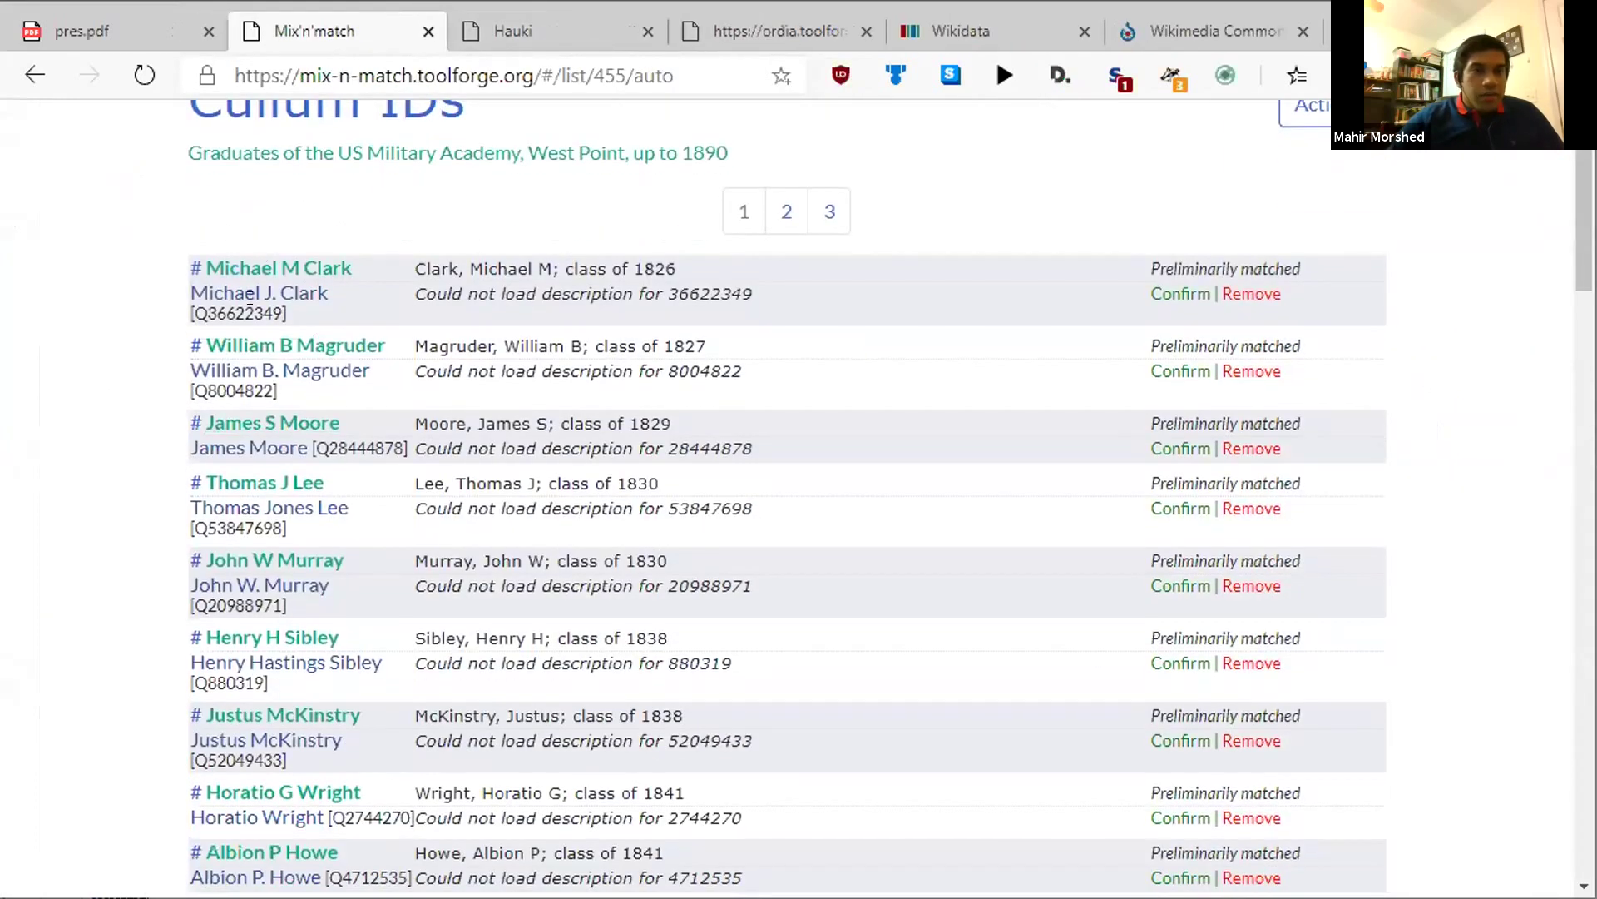
{"action": "left_click", "coordinate": [1239, 294]}
{"action": "scroll", "coordinate": [1165, 283], "scroll_direction": "down", "scroll_amount": 1}
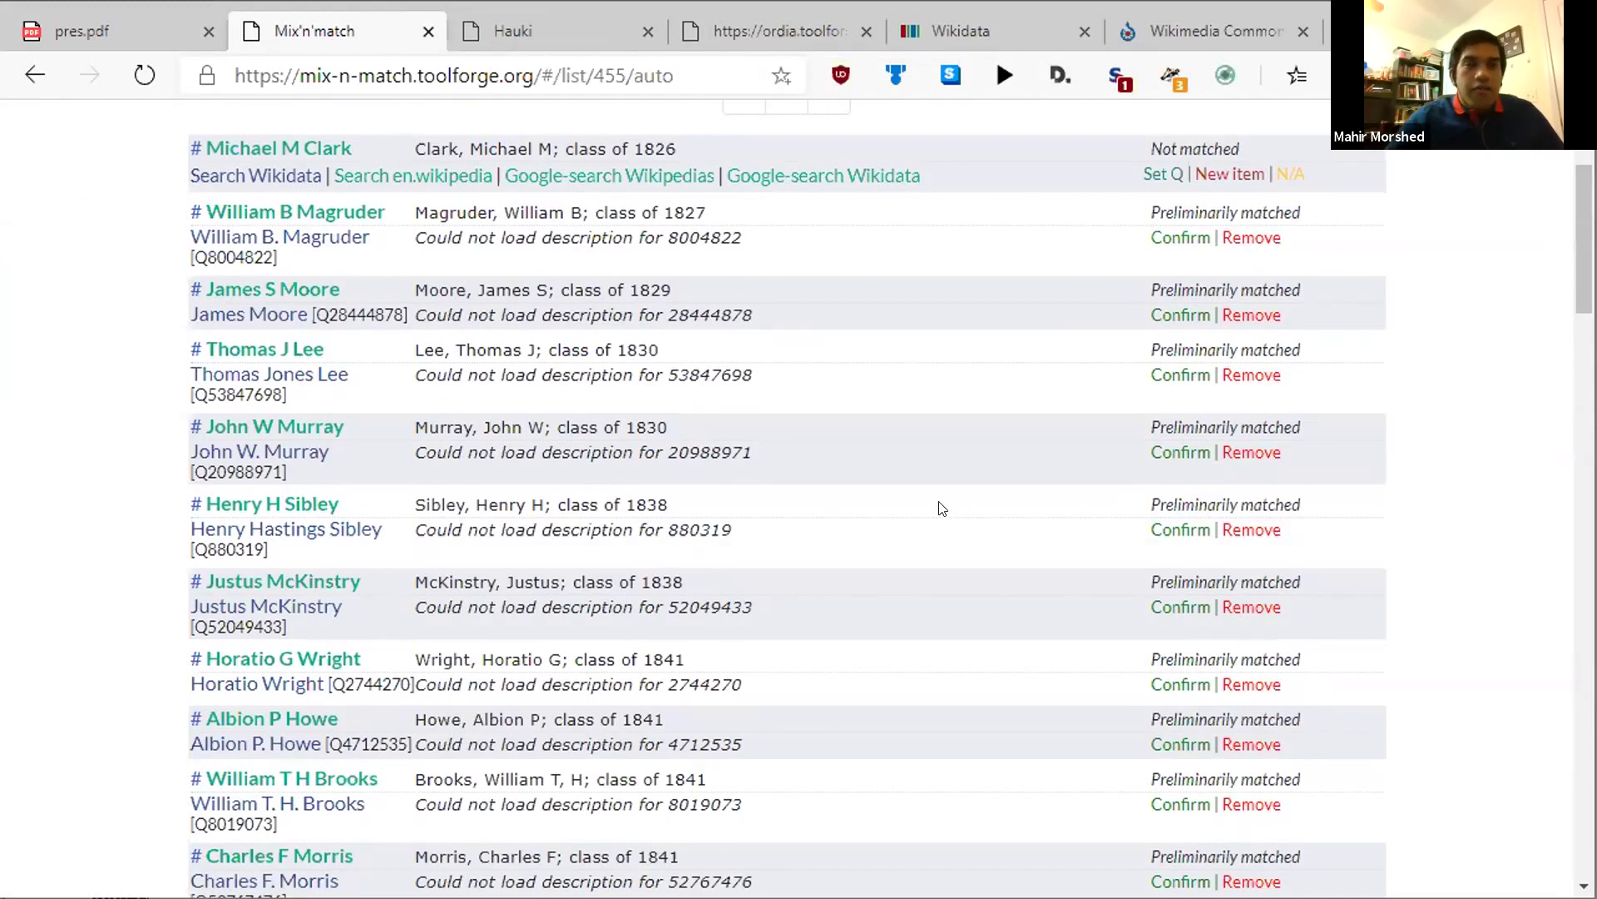
Scroll through the Cullum IDs entries and highlight the logged-in welcome greeting in the navbar.
{"action": "scroll", "coordinate": [939, 507], "scroll_direction": "up", "scroll_amount": 3}
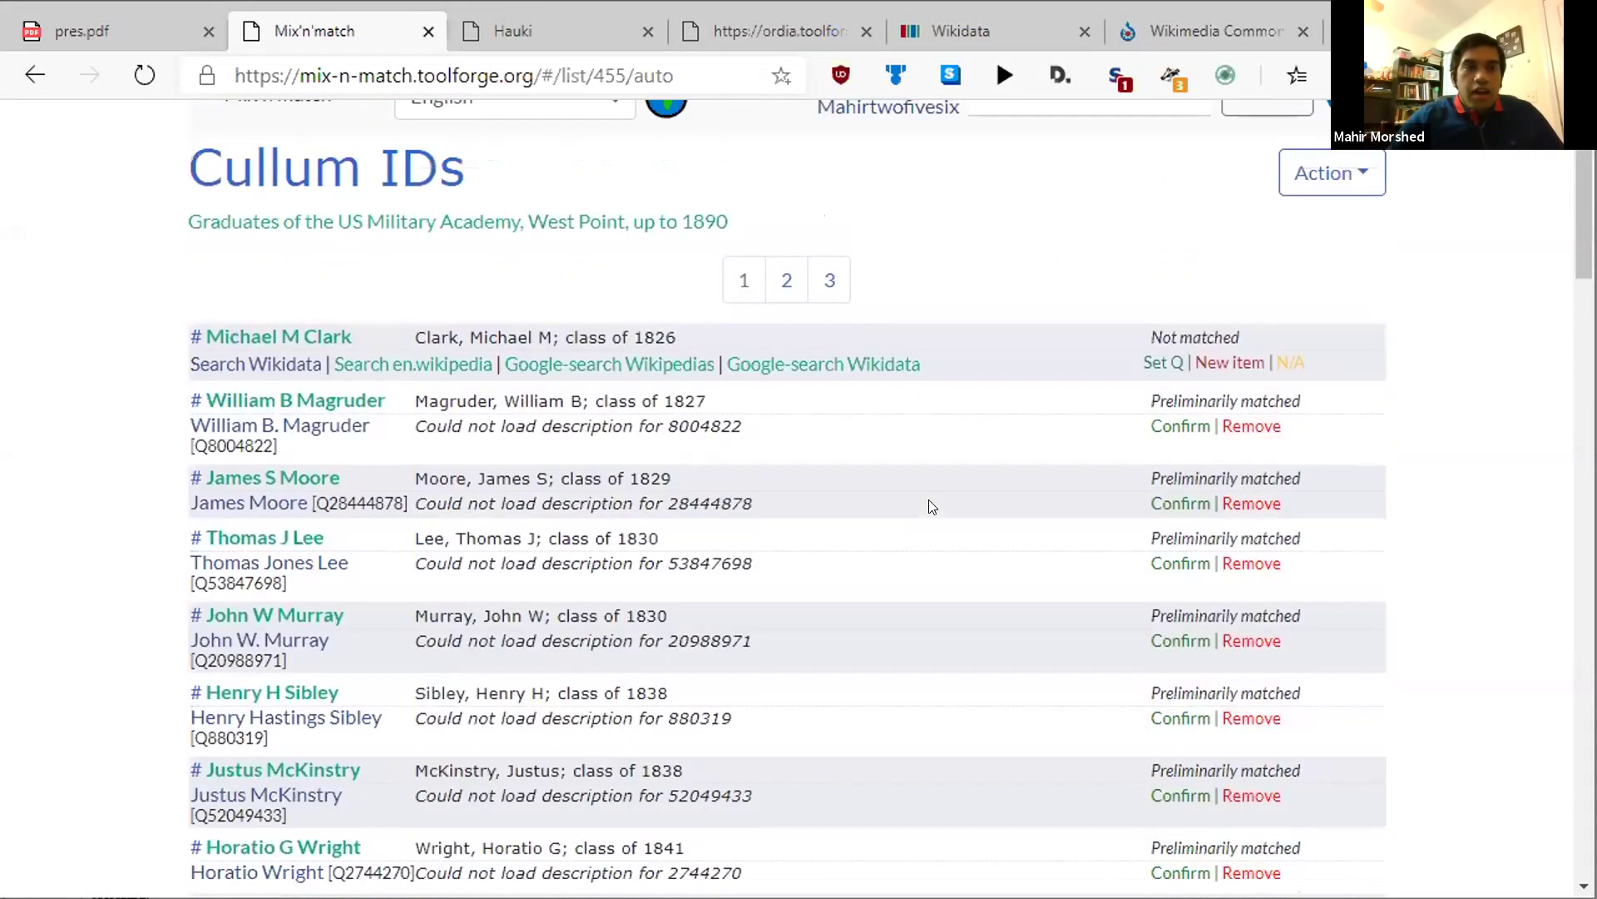
{"action": "scroll", "coordinate": [930, 507], "scroll_direction": "down", "scroll_amount": 3}
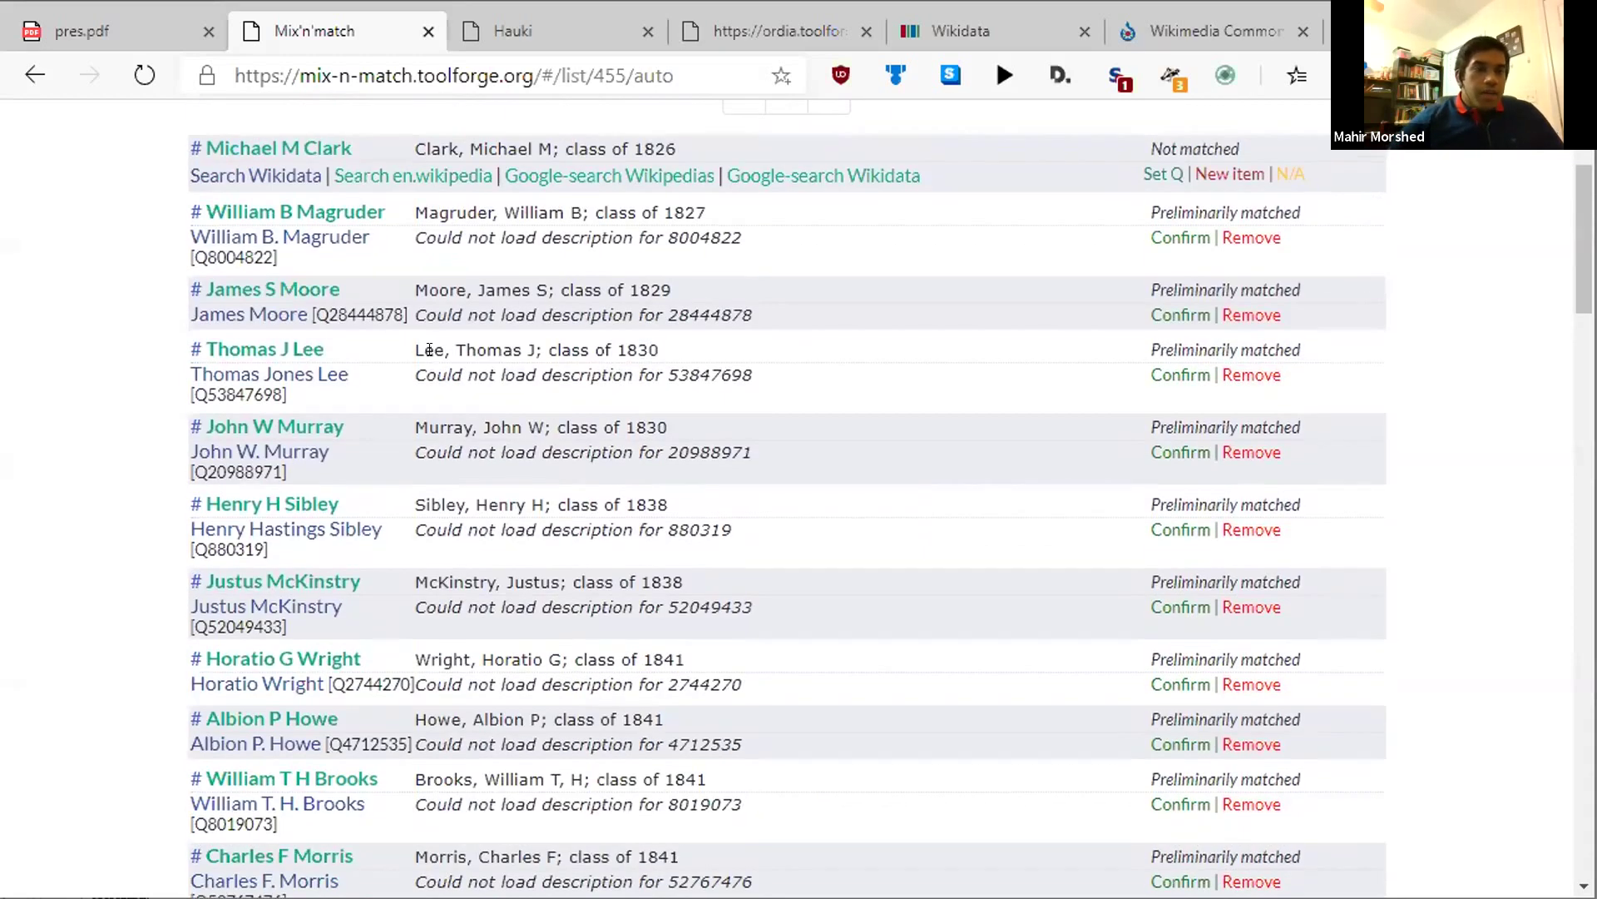
{"action": "scroll", "coordinate": [535, 367], "scroll_direction": "down", "scroll_amount": 4}
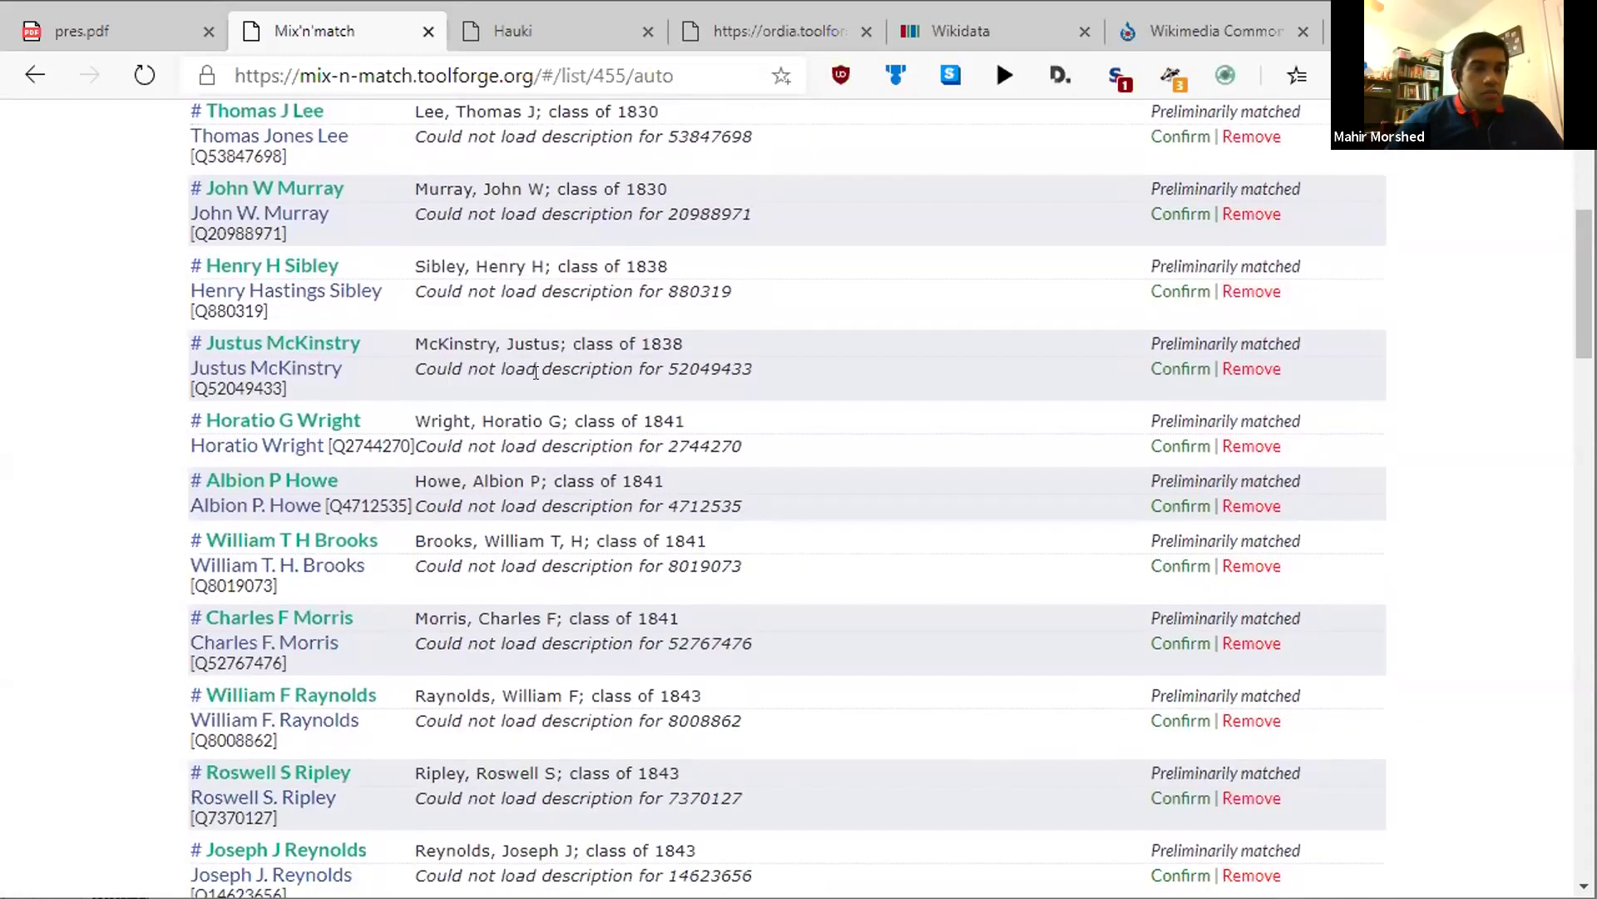
{"action": "scroll", "coordinate": [923, 453], "scroll_direction": "down", "scroll_amount": 4}
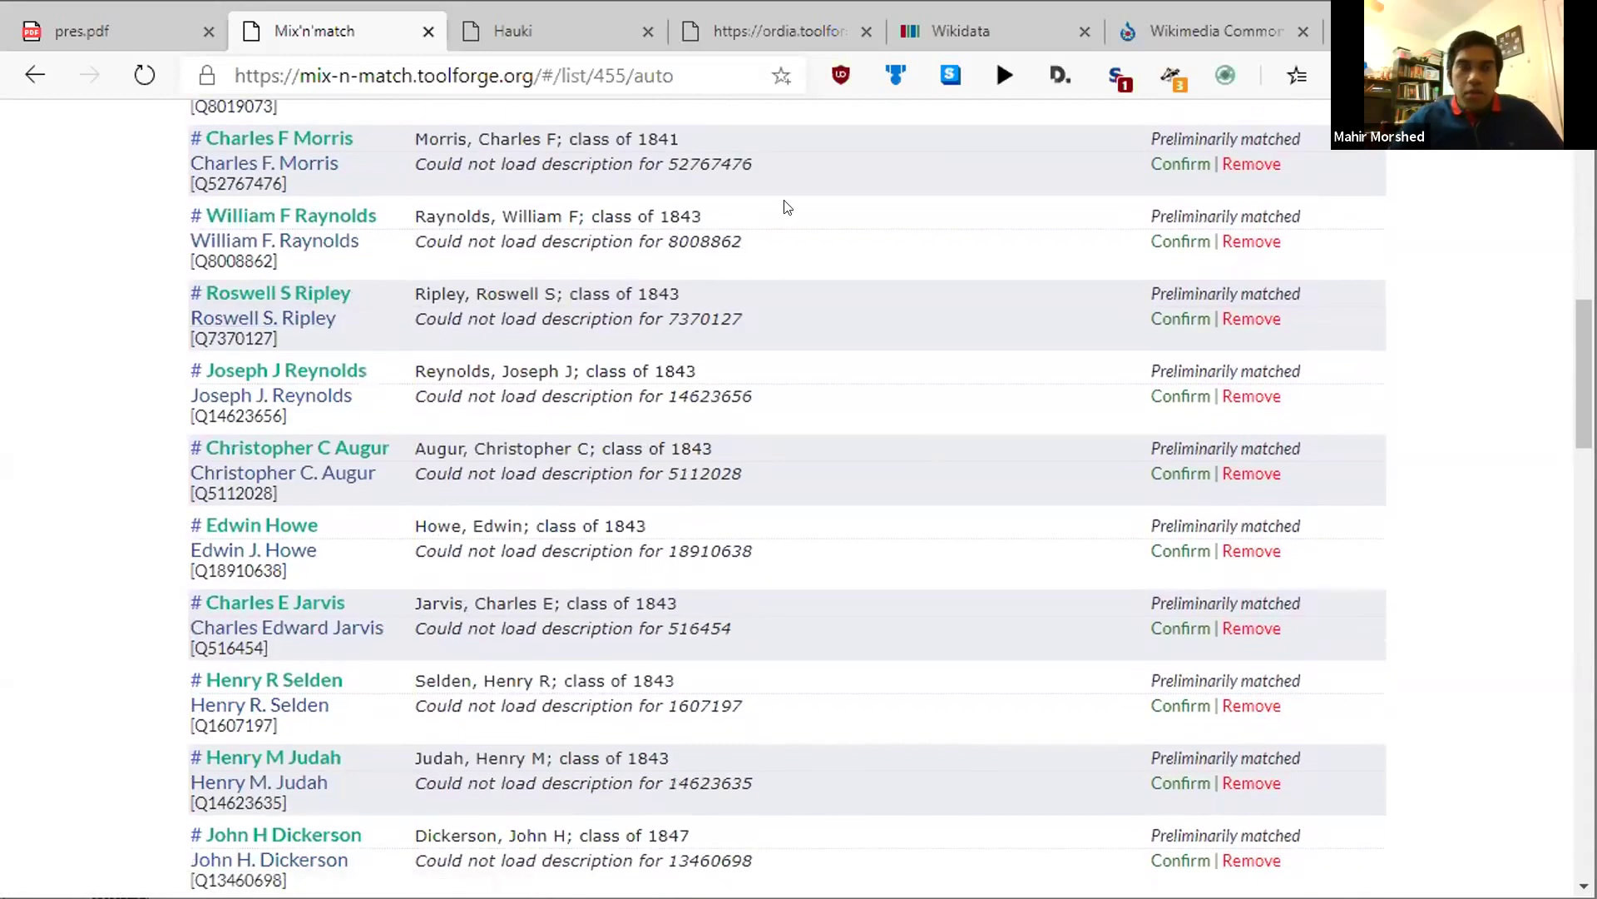
{"action": "scroll", "coordinate": [1040, 449], "scroll_direction": "up", "scroll_amount": 12}
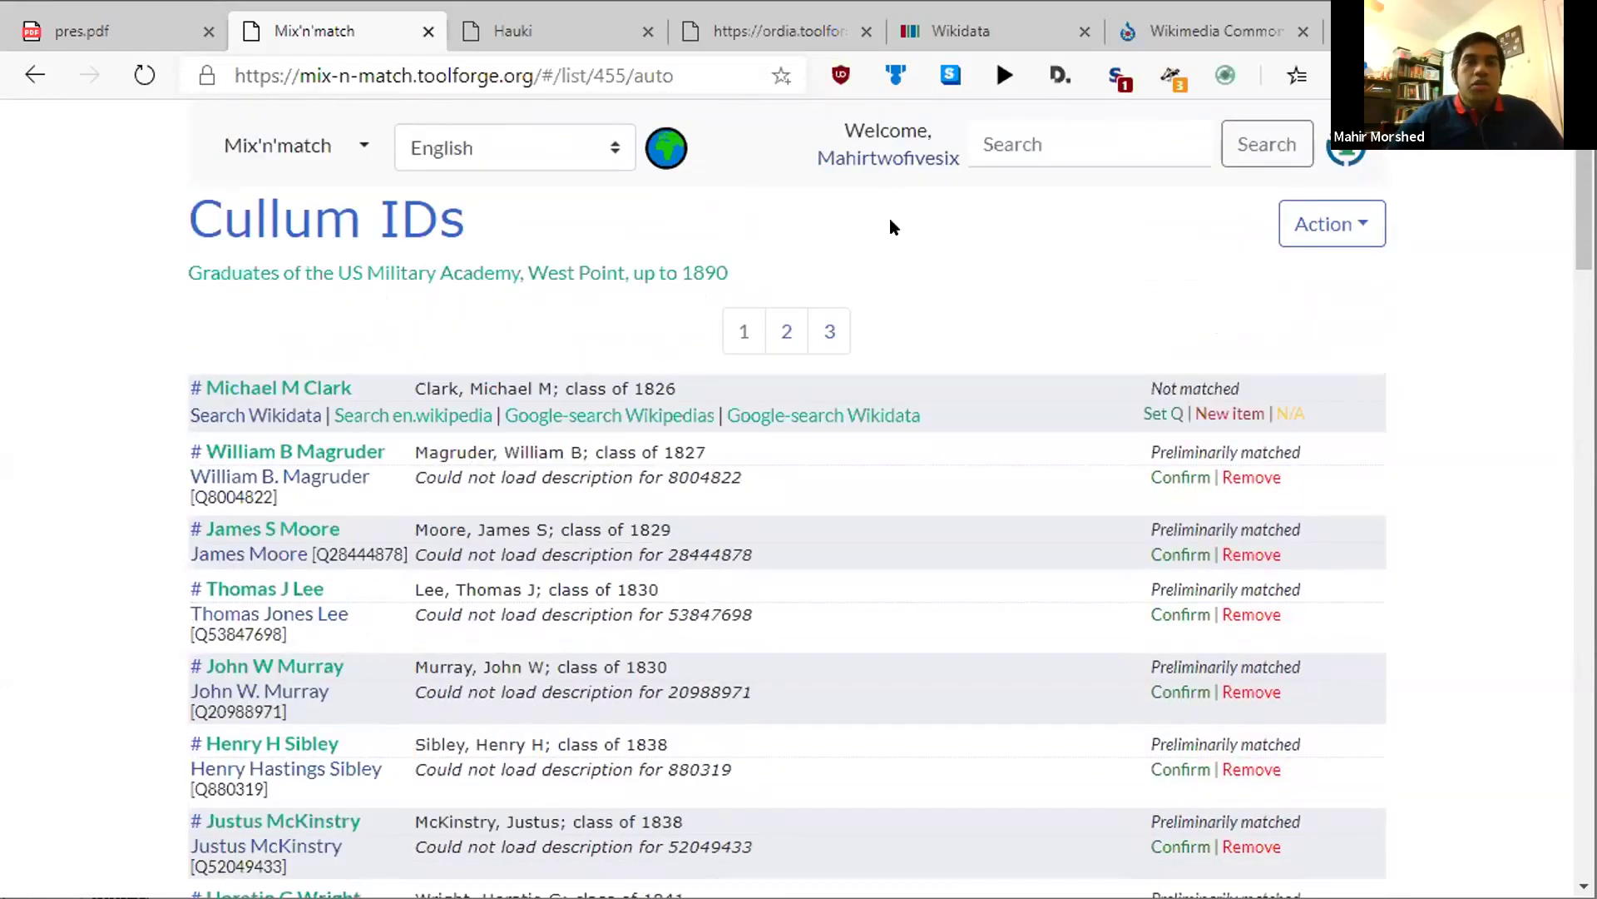
{"action": "double_click", "coordinate": [889, 129]}
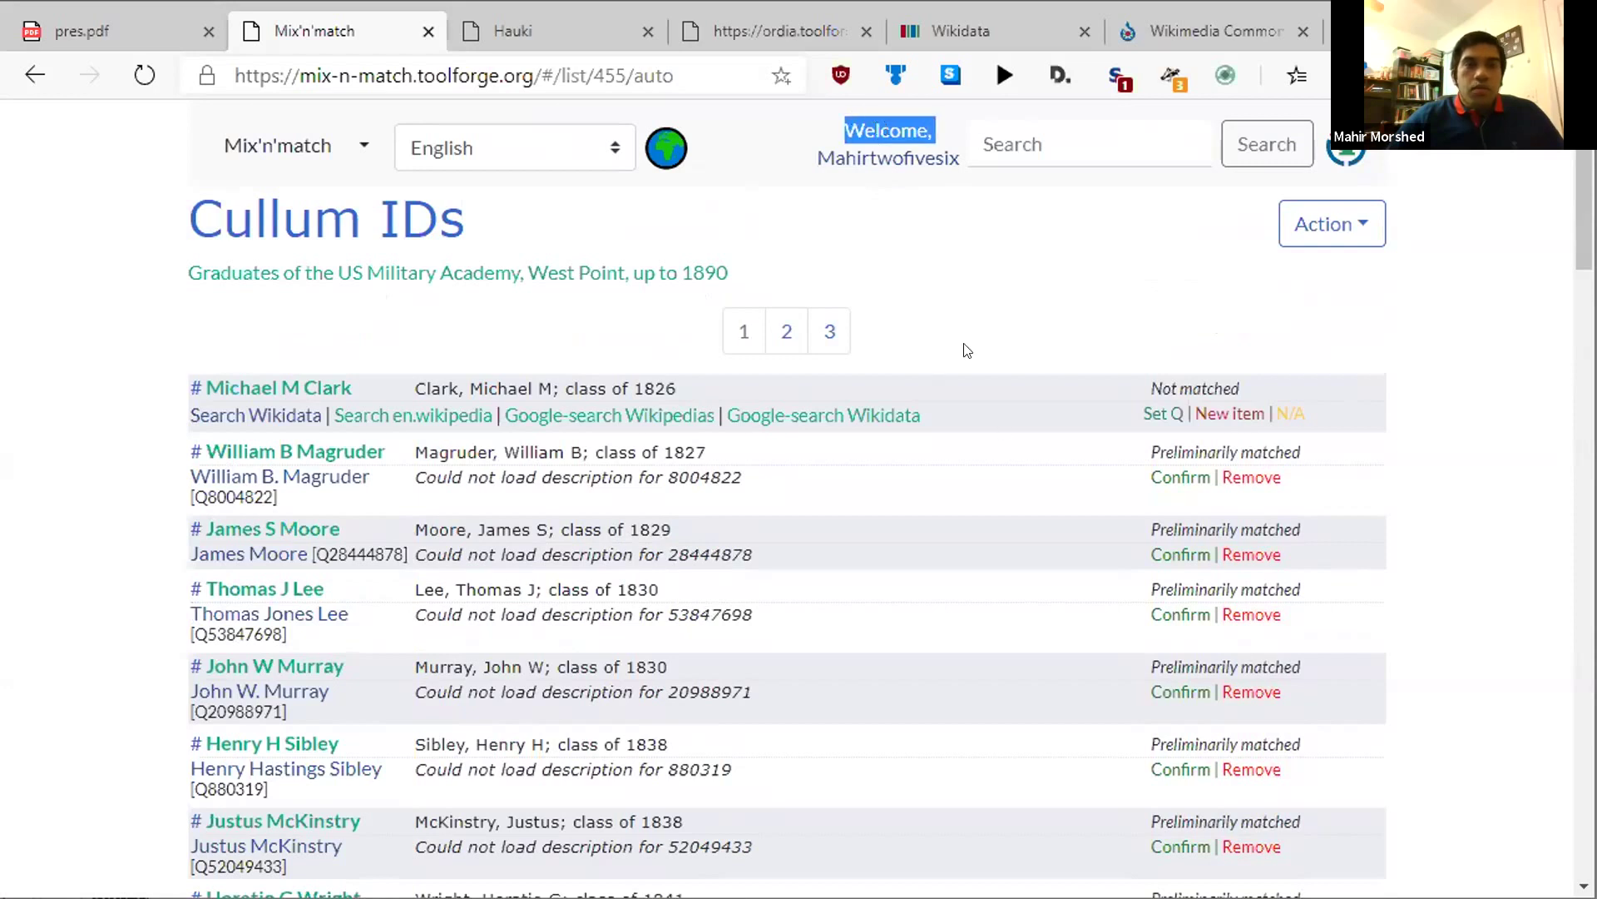
{"action": "left_click", "coordinate": [986, 314]}
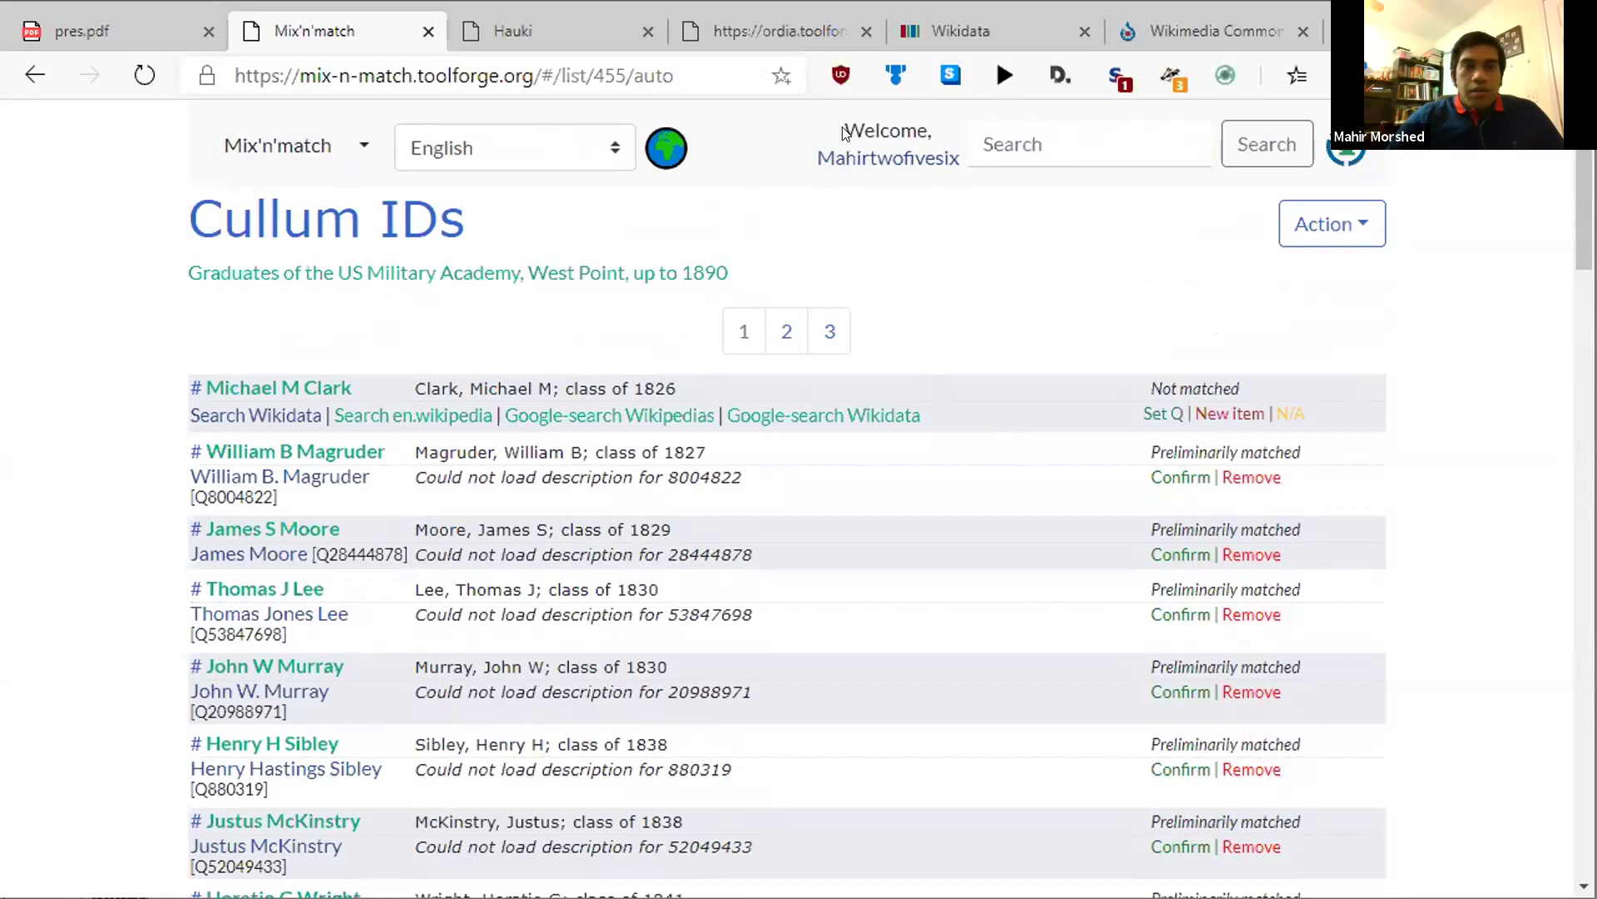
{"action": "triple_click", "coordinate": [947, 152]}
{"action": "left_click", "coordinate": [986, 237]}
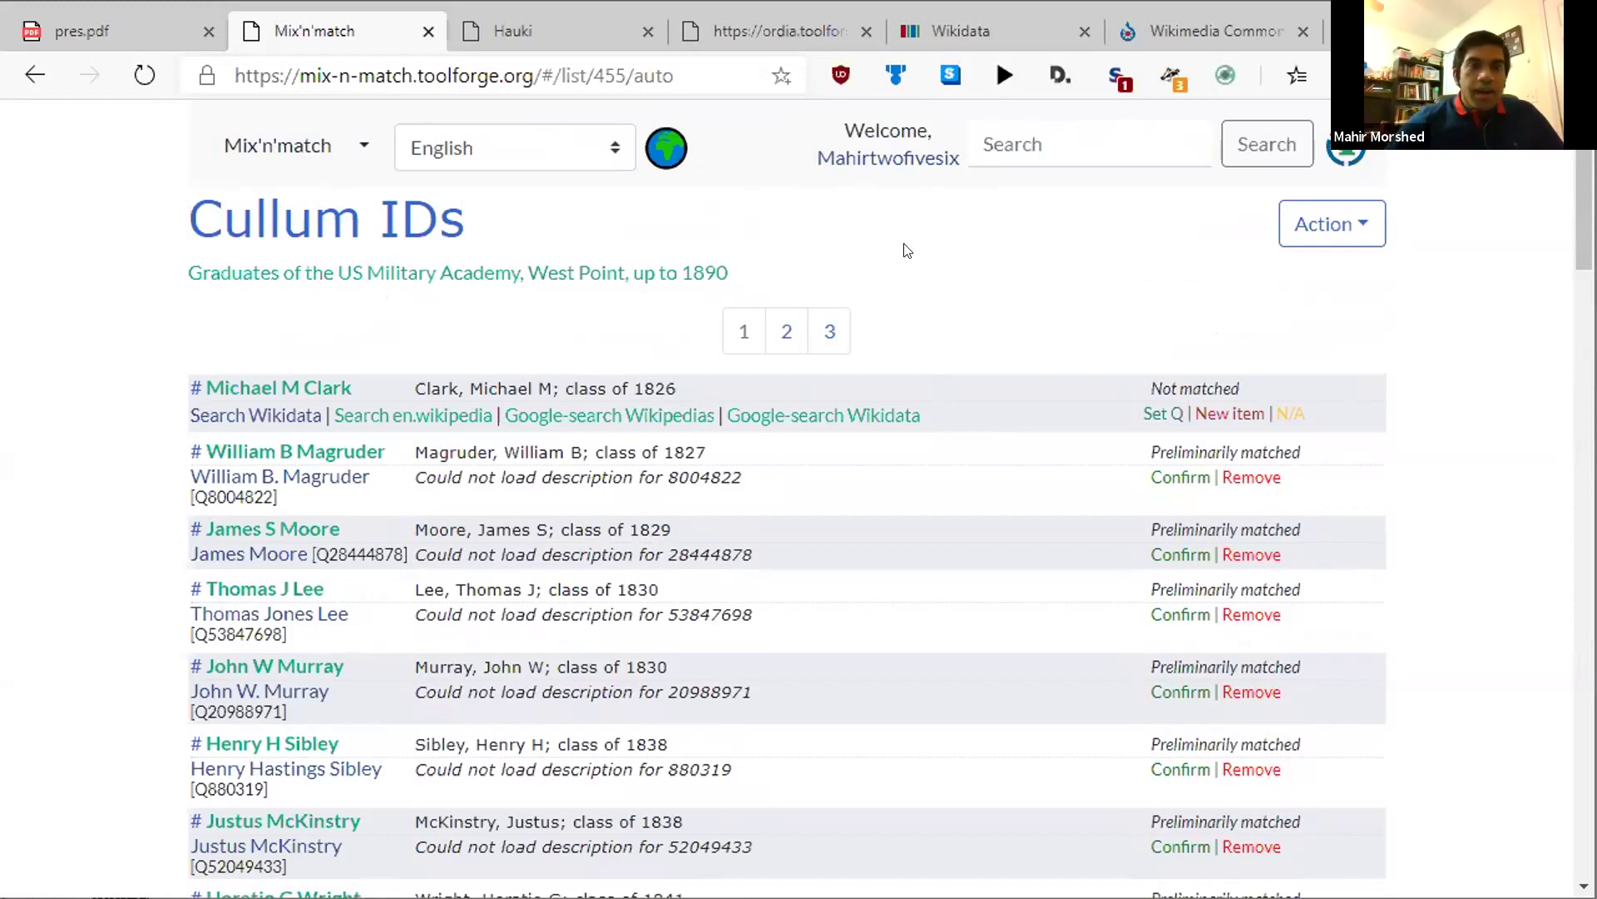
{"action": "scroll", "coordinate": [932, 254], "scroll_direction": "down", "scroll_amount": 5}
{"action": "scroll", "coordinate": [946, 258], "scroll_direction": "down", "scroll_amount": 3}
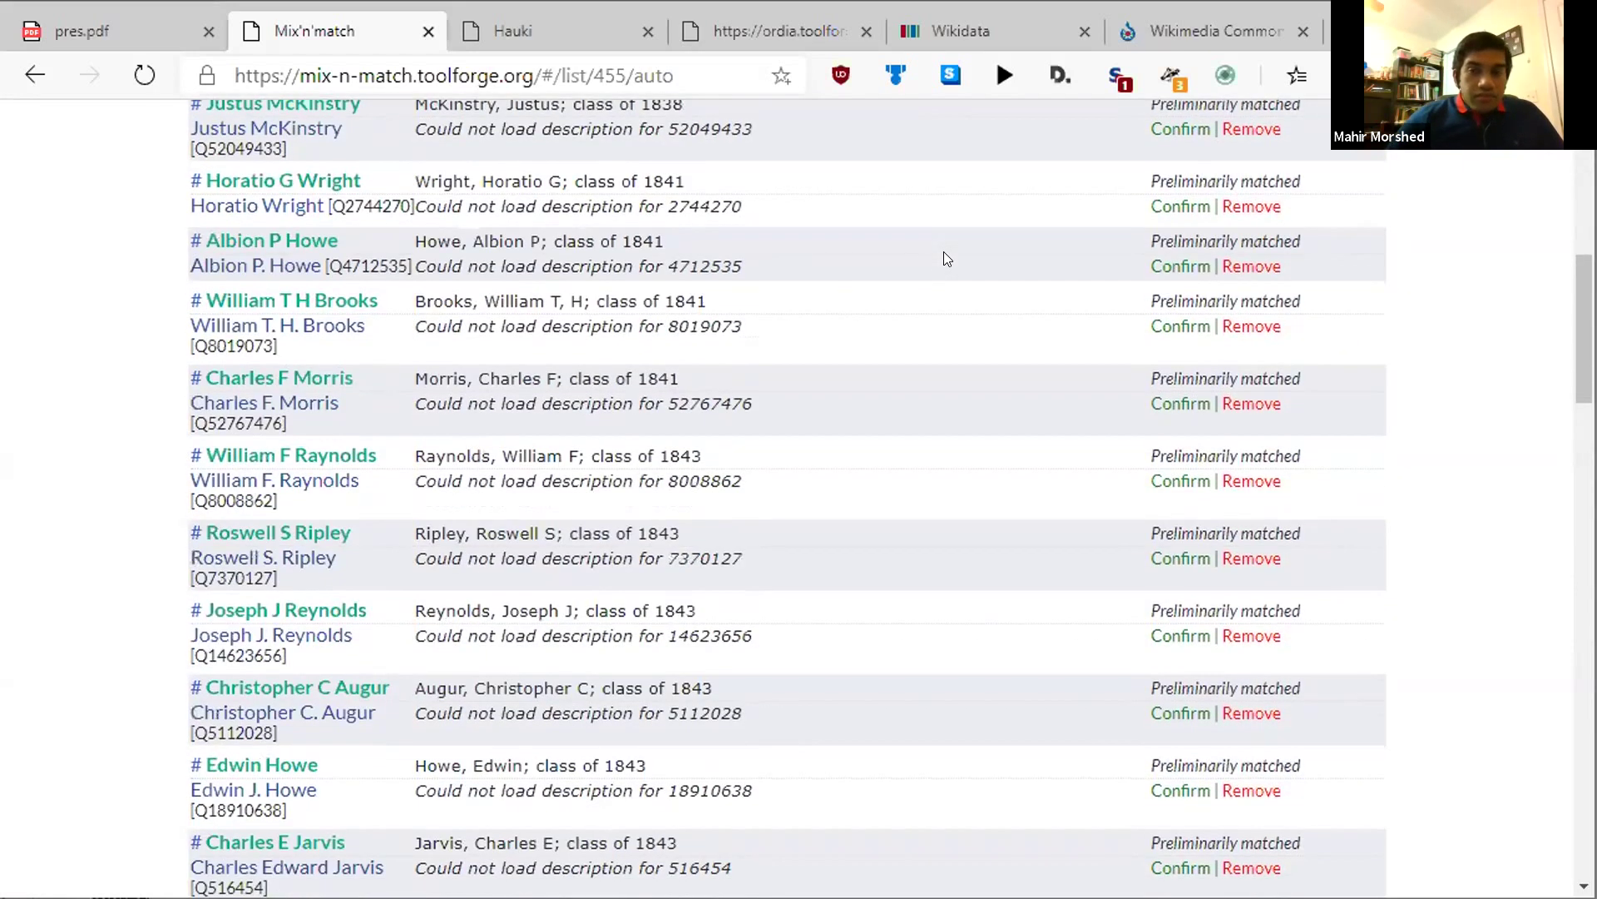
{"action": "scroll", "coordinate": [929, 249], "scroll_direction": "down", "scroll_amount": 5}
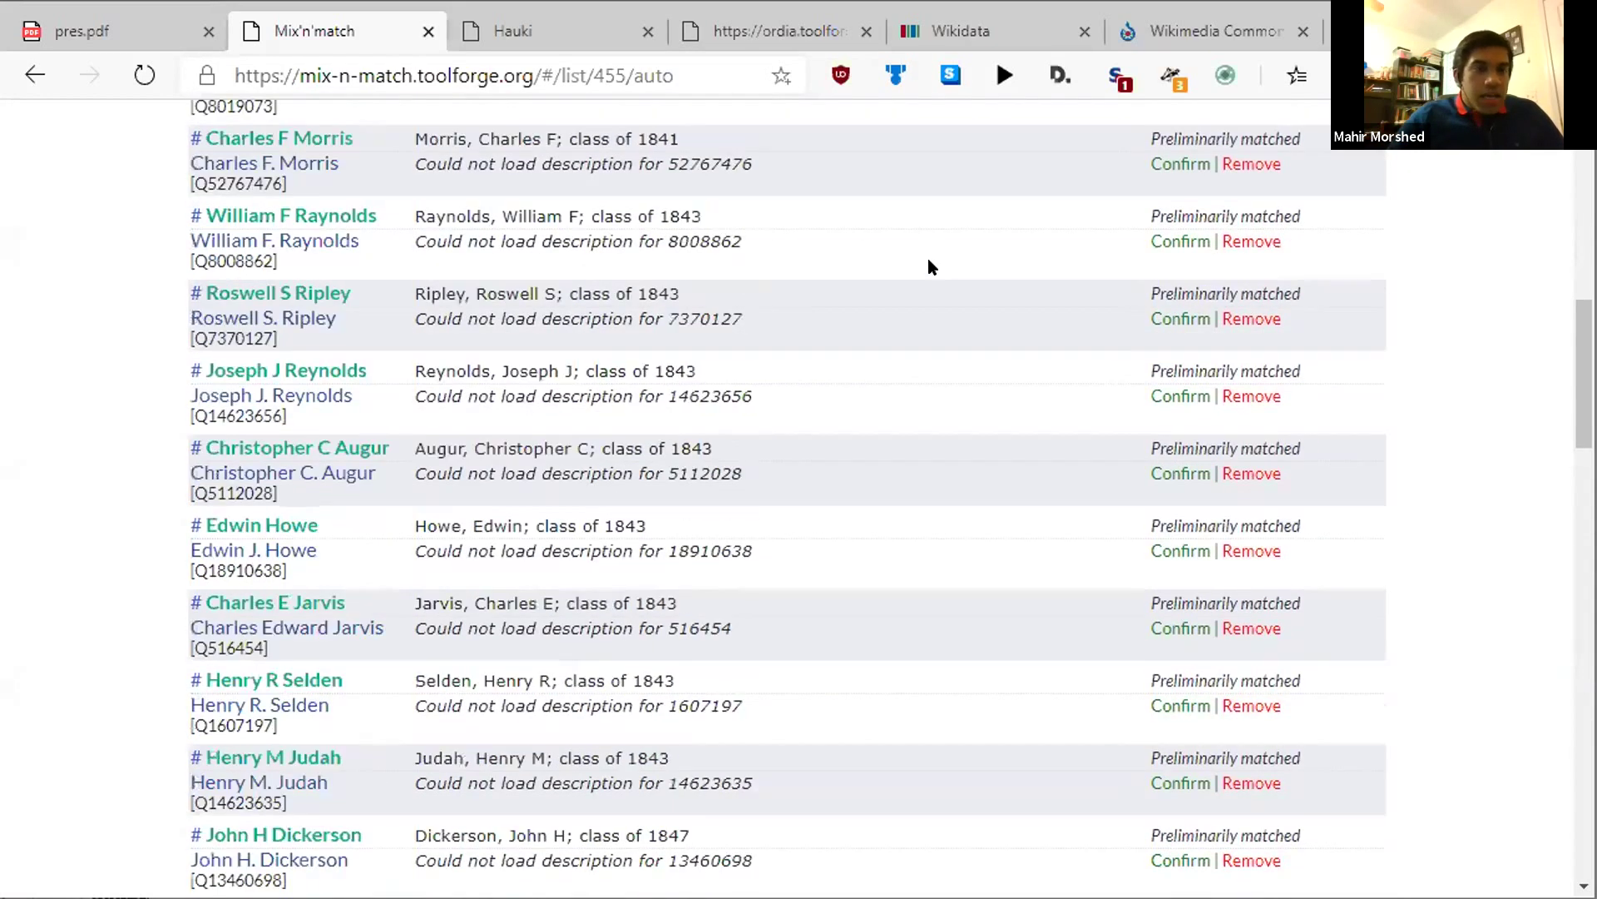
{"action": "scroll", "coordinate": [547, 474], "scroll_direction": "down", "scroll_amount": 3}
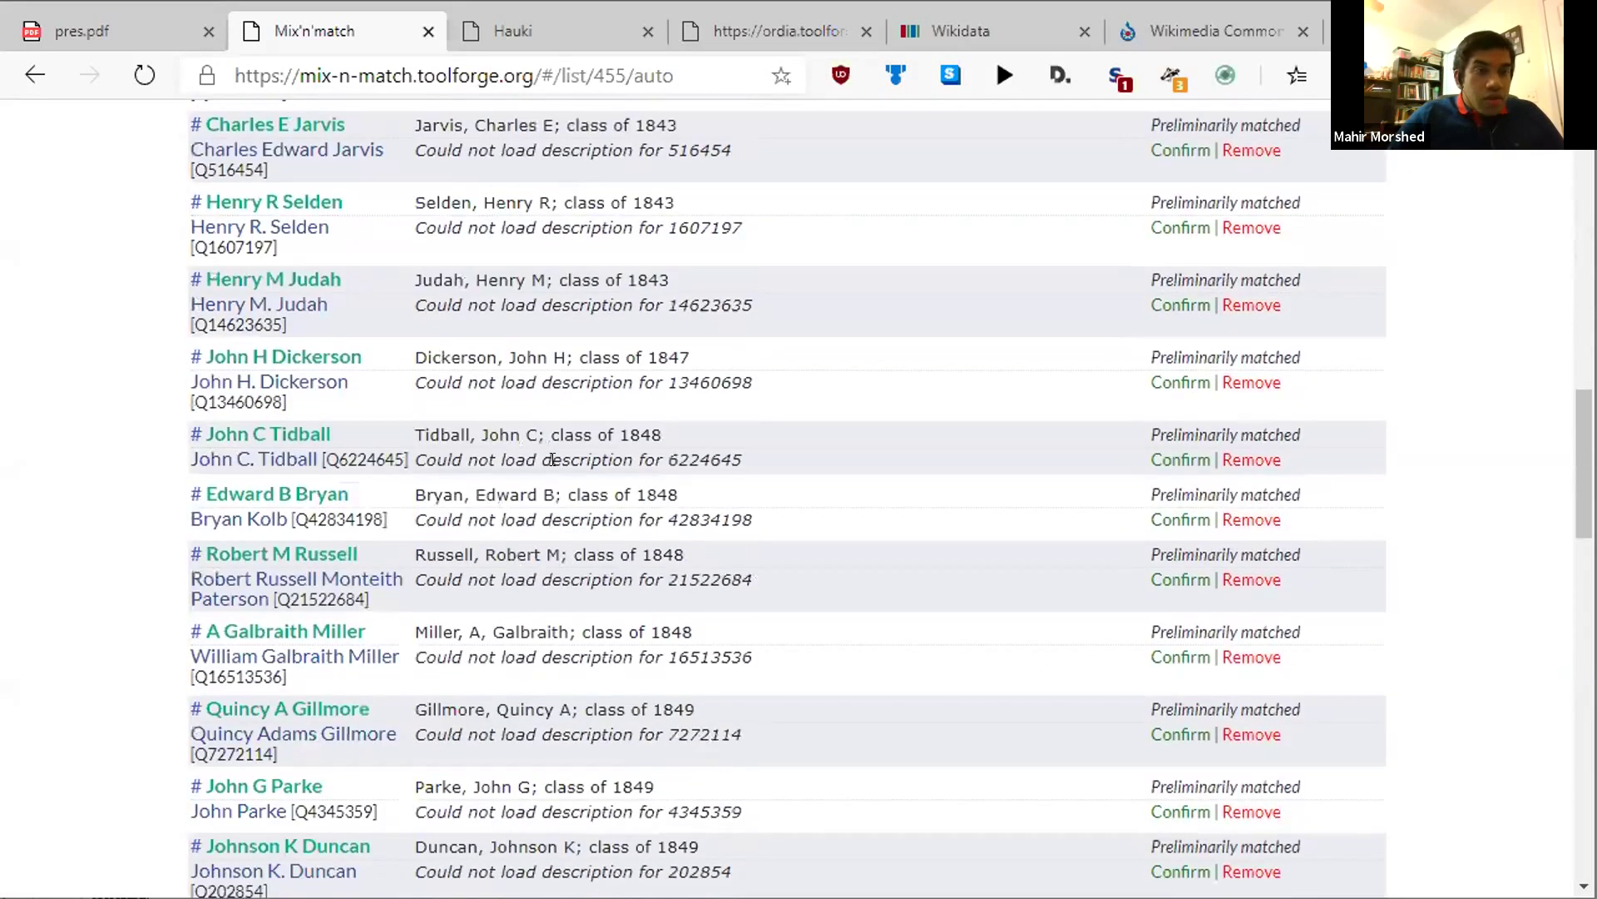
{"action": "scroll", "coordinate": [491, 421], "scroll_direction": "down", "scroll_amount": 7}
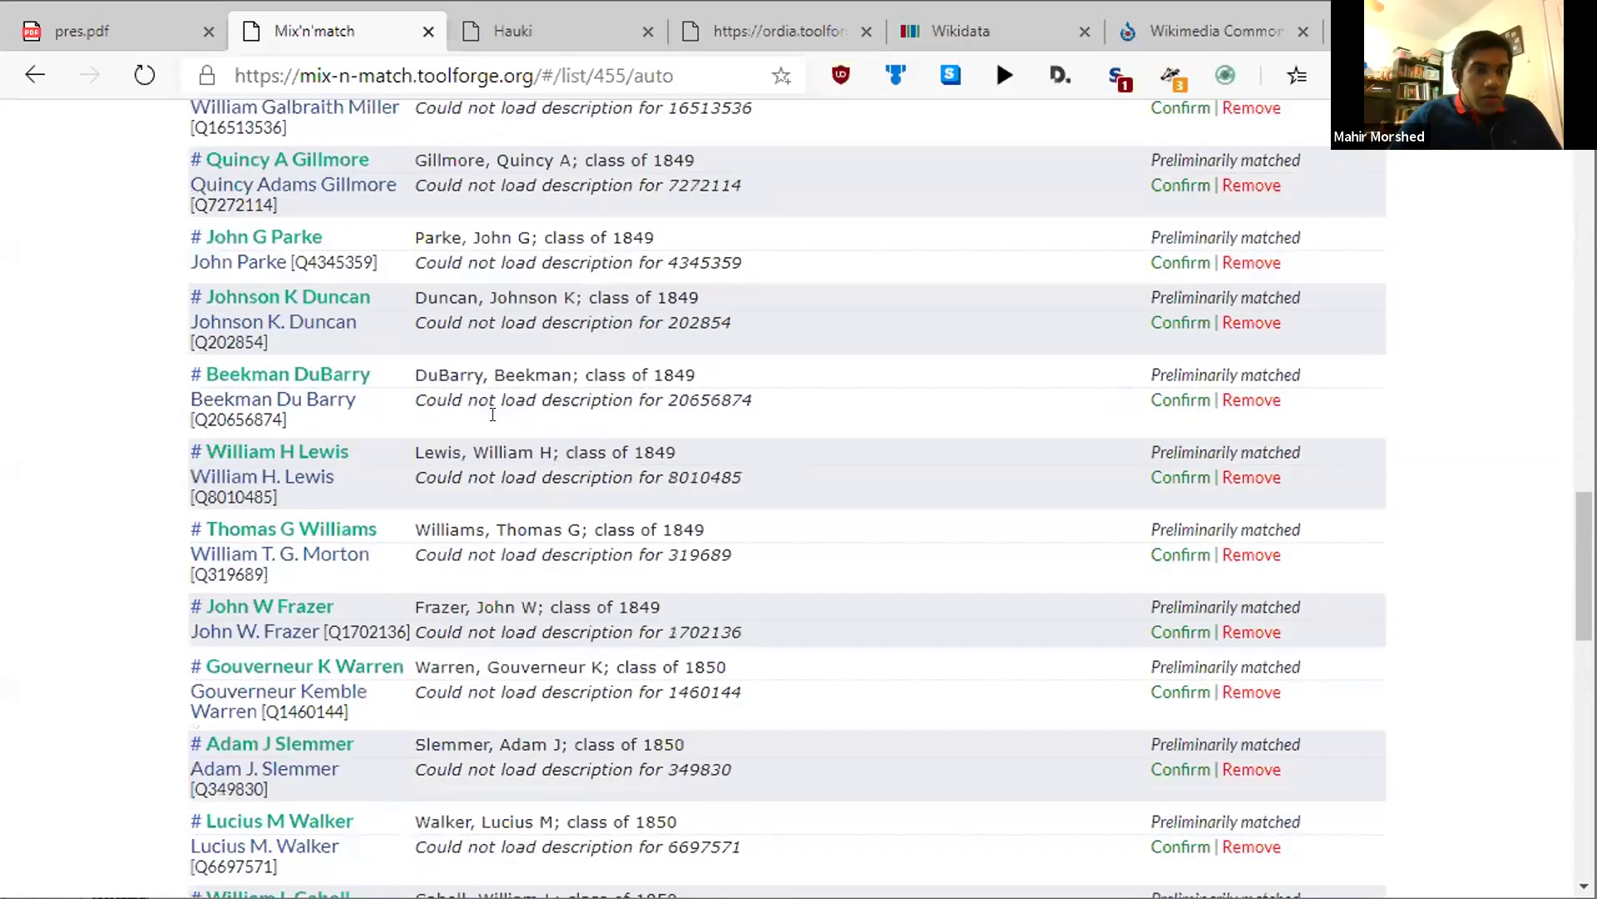
{"action": "scroll", "coordinate": [565, 470], "scroll_direction": "down", "scroll_amount": 9}
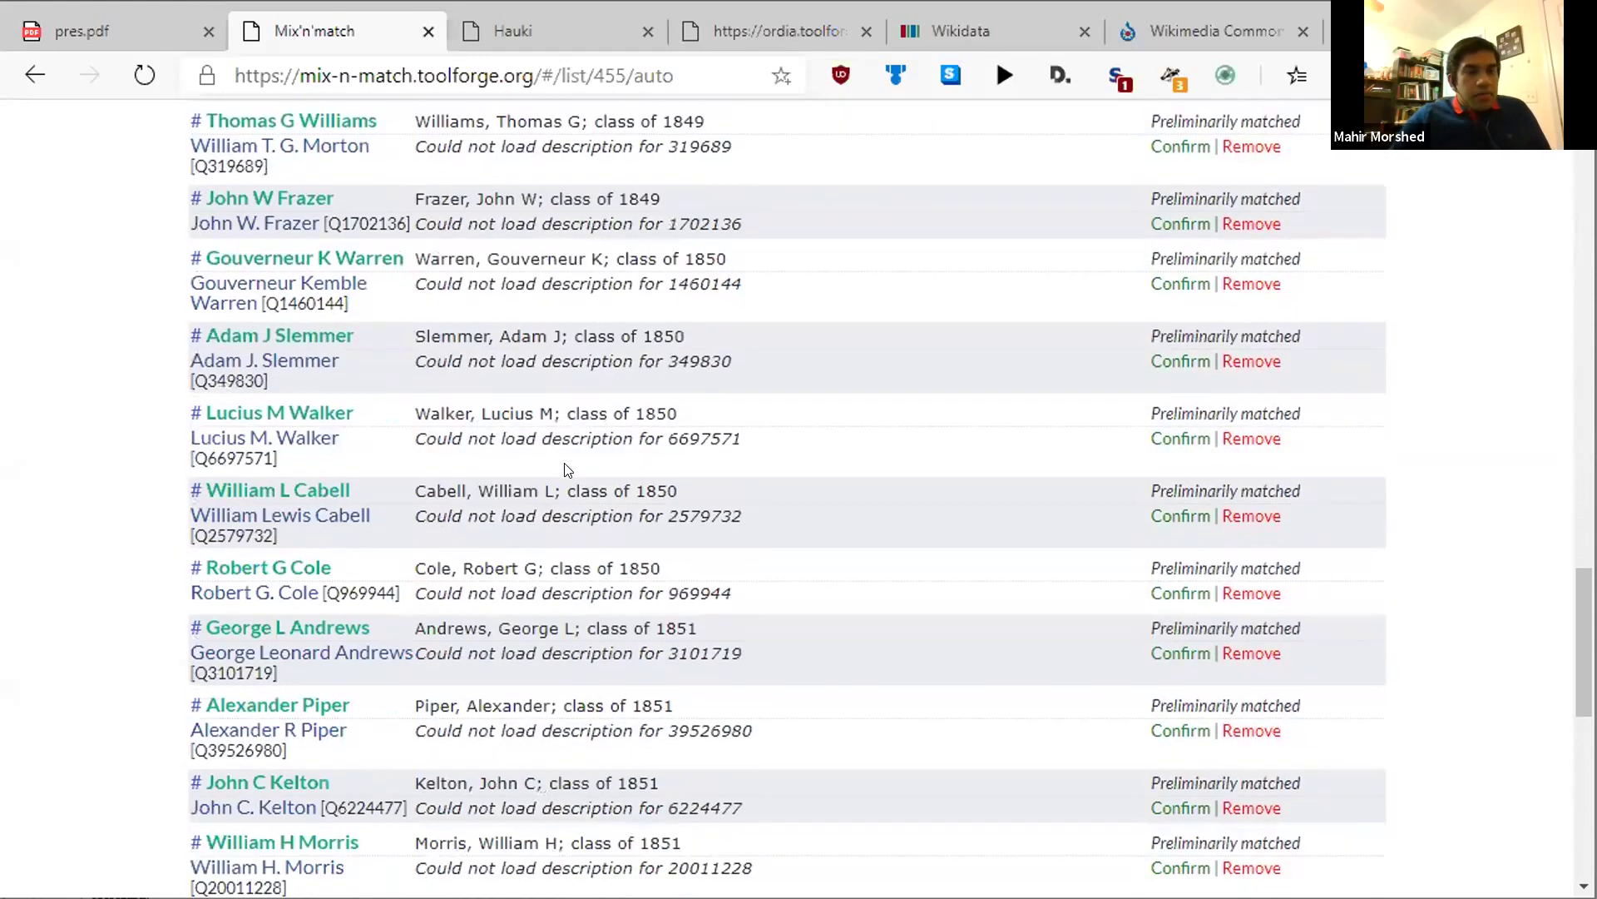
{"action": "scroll", "coordinate": [564, 466], "scroll_direction": "down", "scroll_amount": 6}
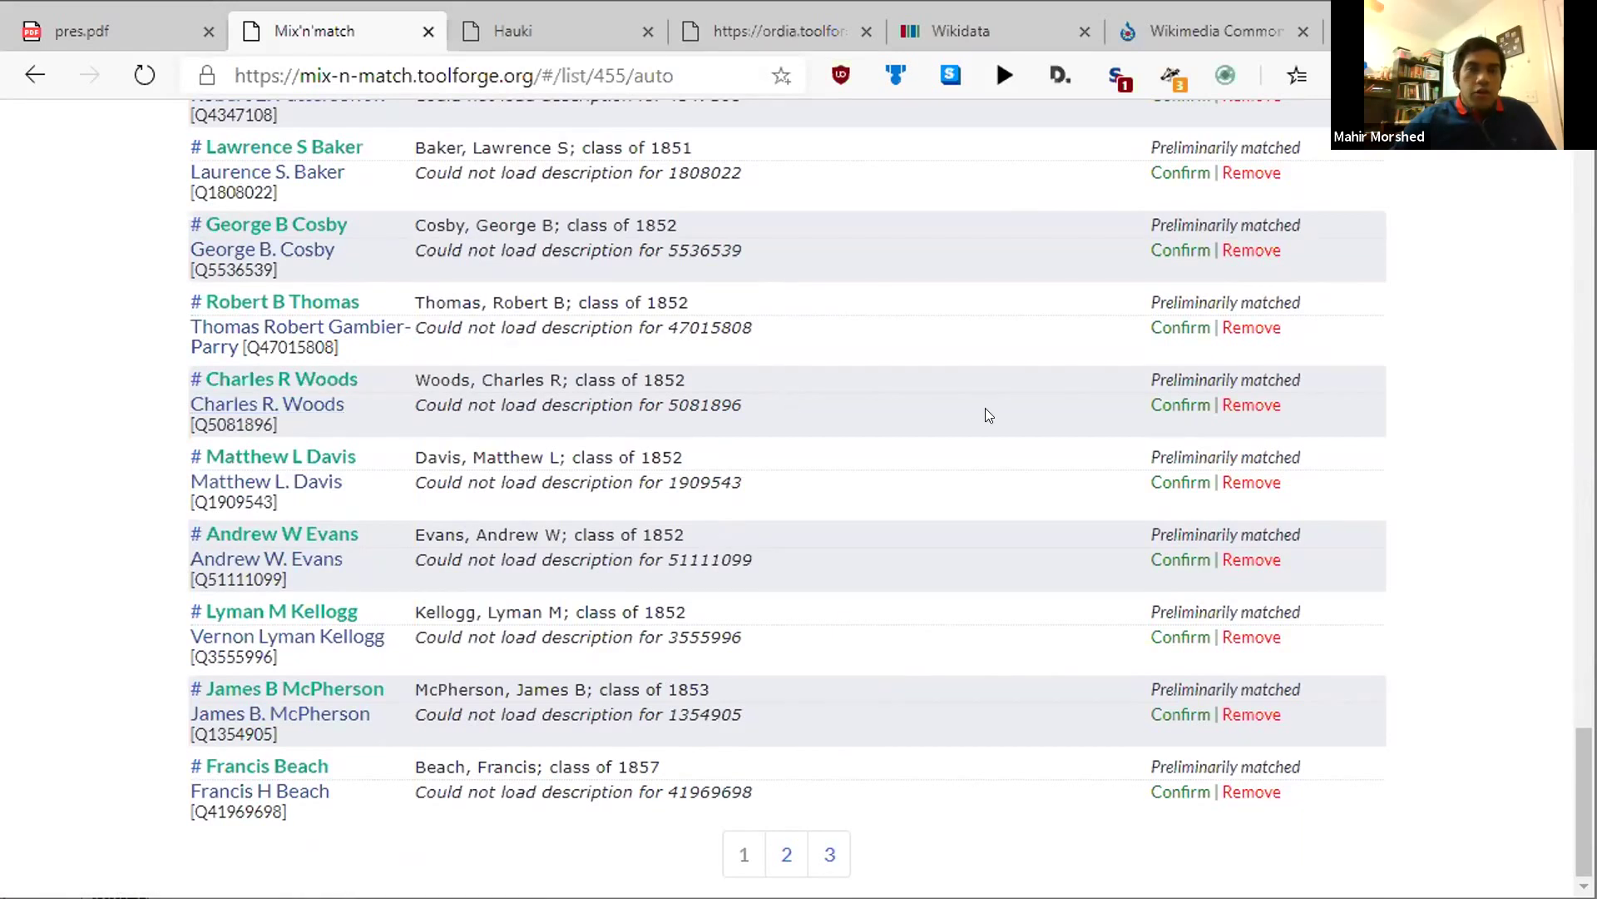
{"action": "scroll", "coordinate": [1090, 391], "scroll_direction": "up", "scroll_amount": 2}
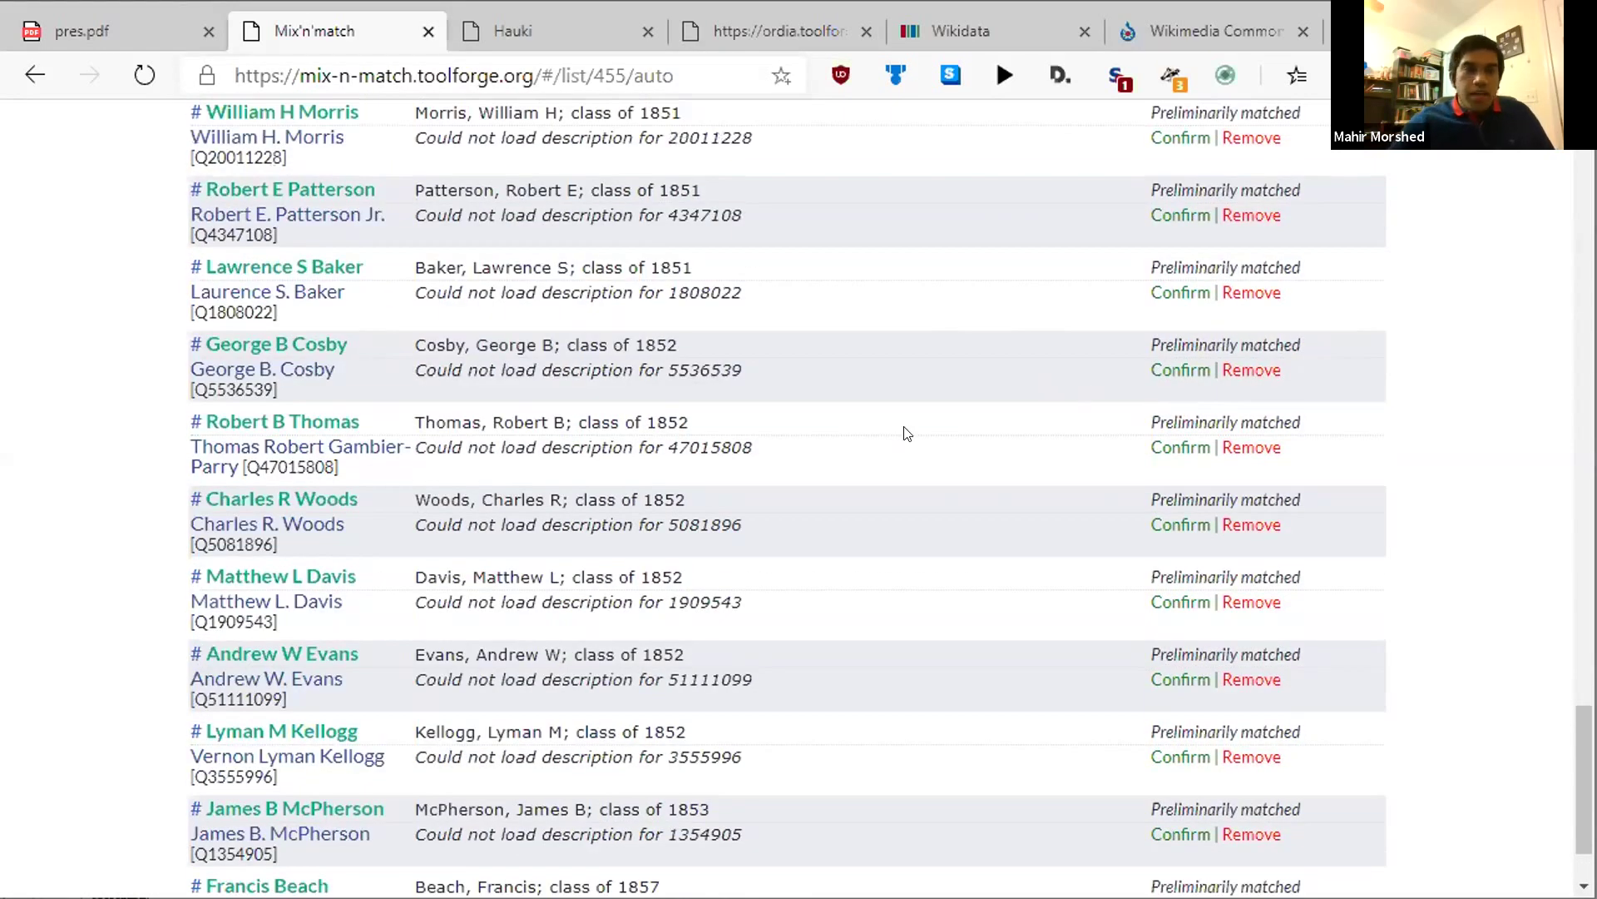
{"action": "scroll", "coordinate": [903, 433], "scroll_direction": "down", "scroll_amount": 2}
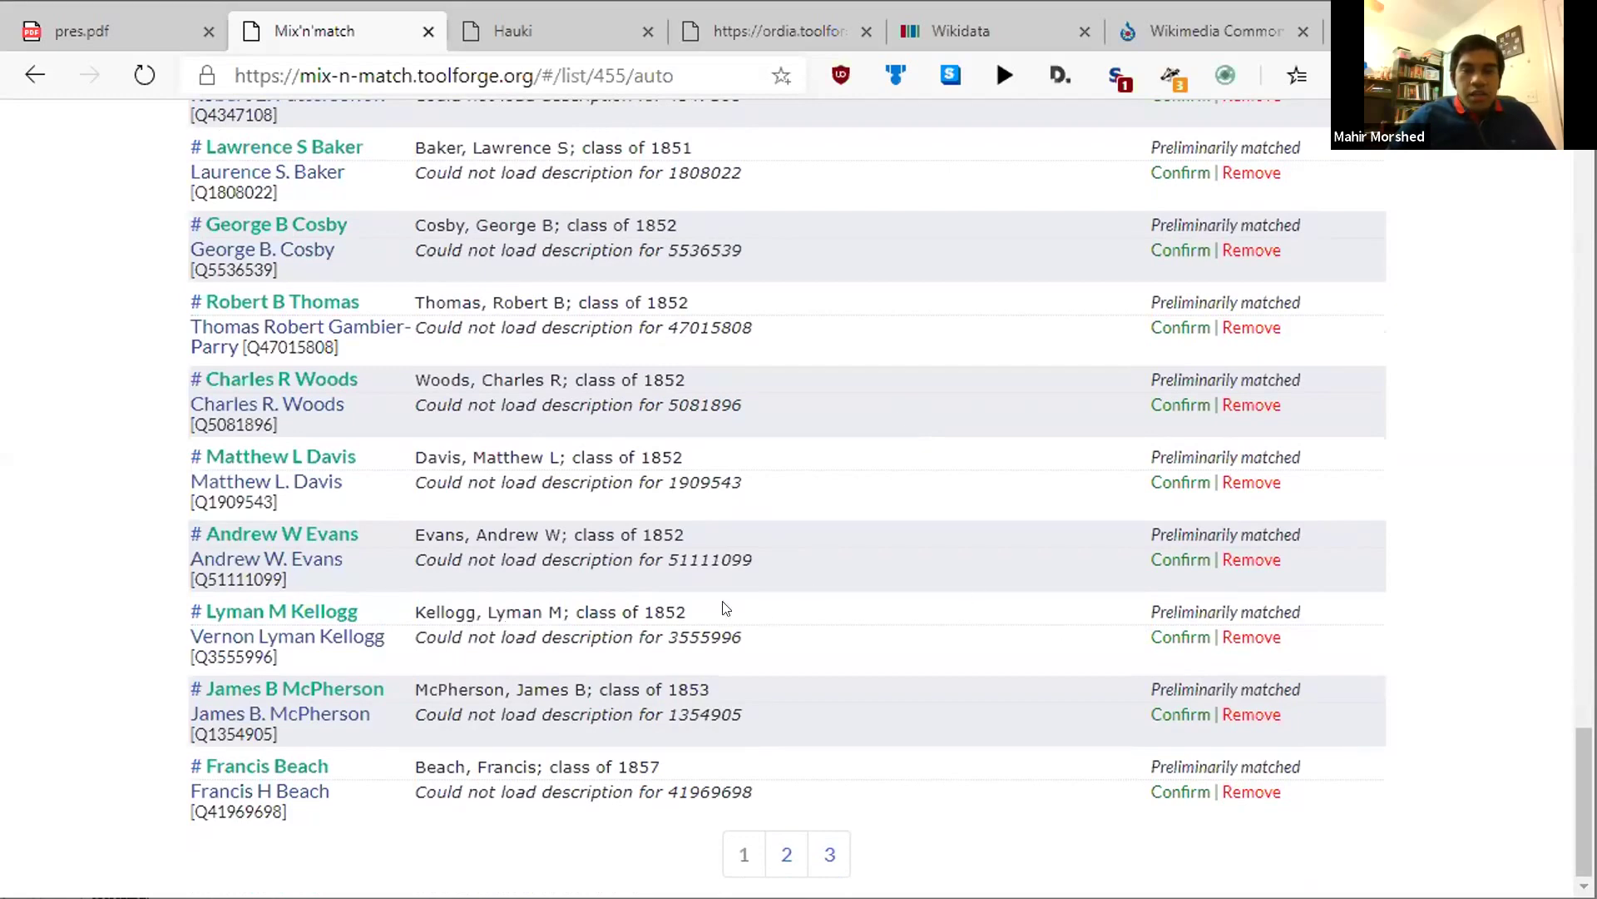
{"action": "scroll", "coordinate": [822, 558], "scroll_direction": "up", "scroll_amount": 20}
{"action": "scroll", "coordinate": [823, 557], "scroll_direction": "up", "scroll_amount": 20}
{"action": "scroll", "coordinate": [824, 557], "scroll_direction": "up", "scroll_amount": 5}
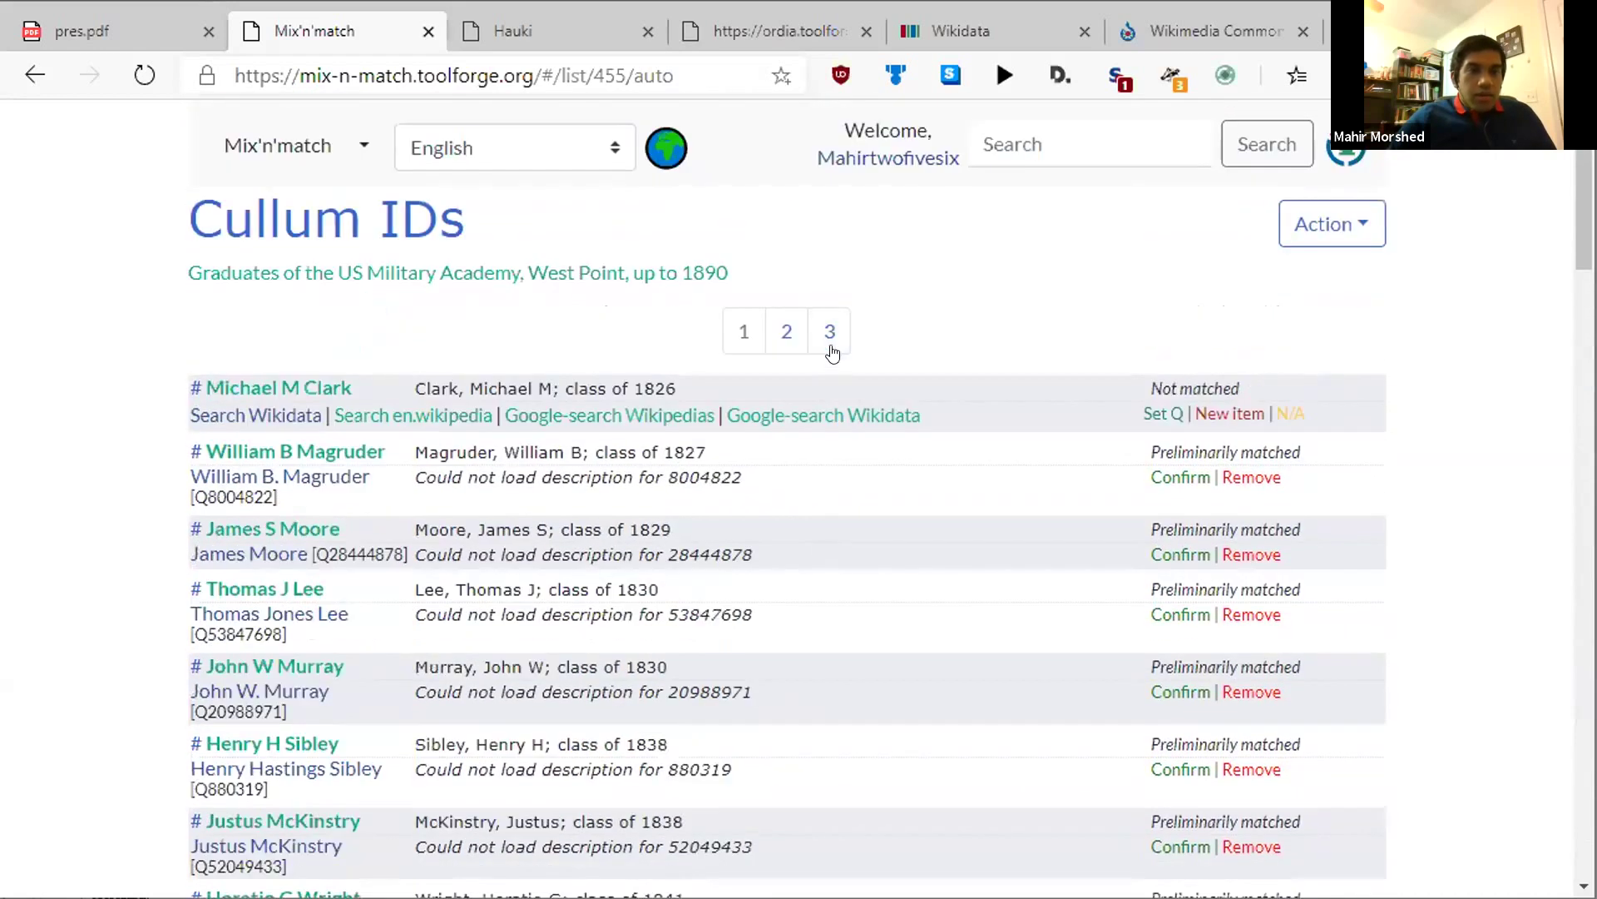
Show the list page of class-of-1873 graduates and scroll through its preliminary matches.
{"action": "left_click", "coordinate": [830, 337]}
{"action": "scroll", "coordinate": [730, 511], "scroll_direction": "down", "scroll_amount": 3}
{"action": "scroll", "coordinate": [961, 509], "scroll_direction": "down", "scroll_amount": 3}
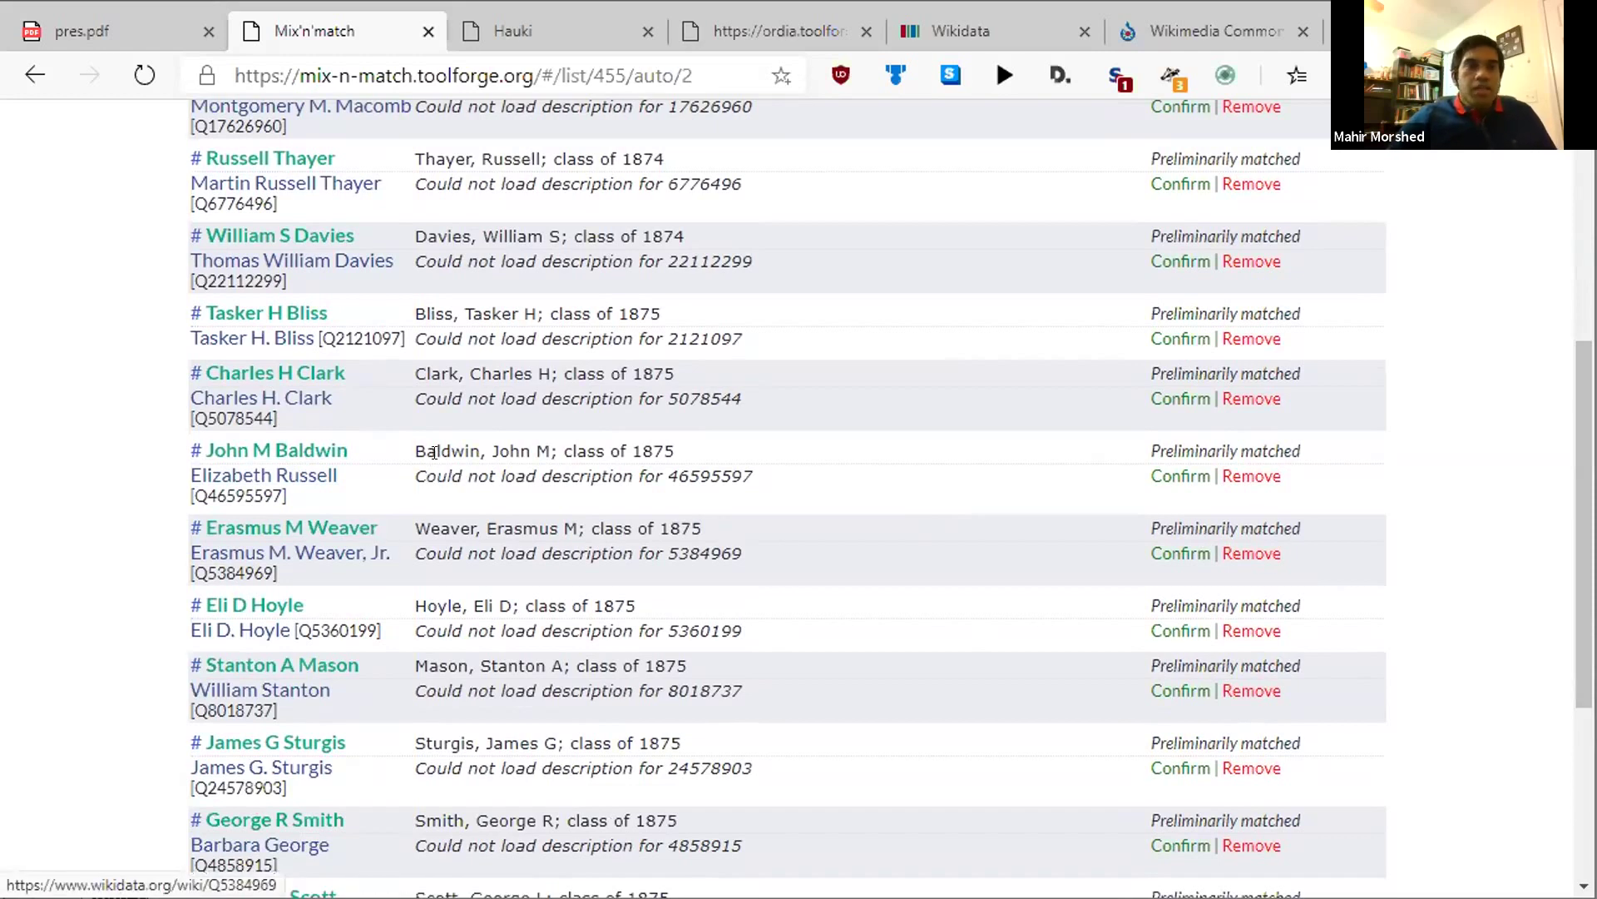
{"action": "scroll", "coordinate": [634, 398], "scroll_direction": "up", "scroll_amount": 3}
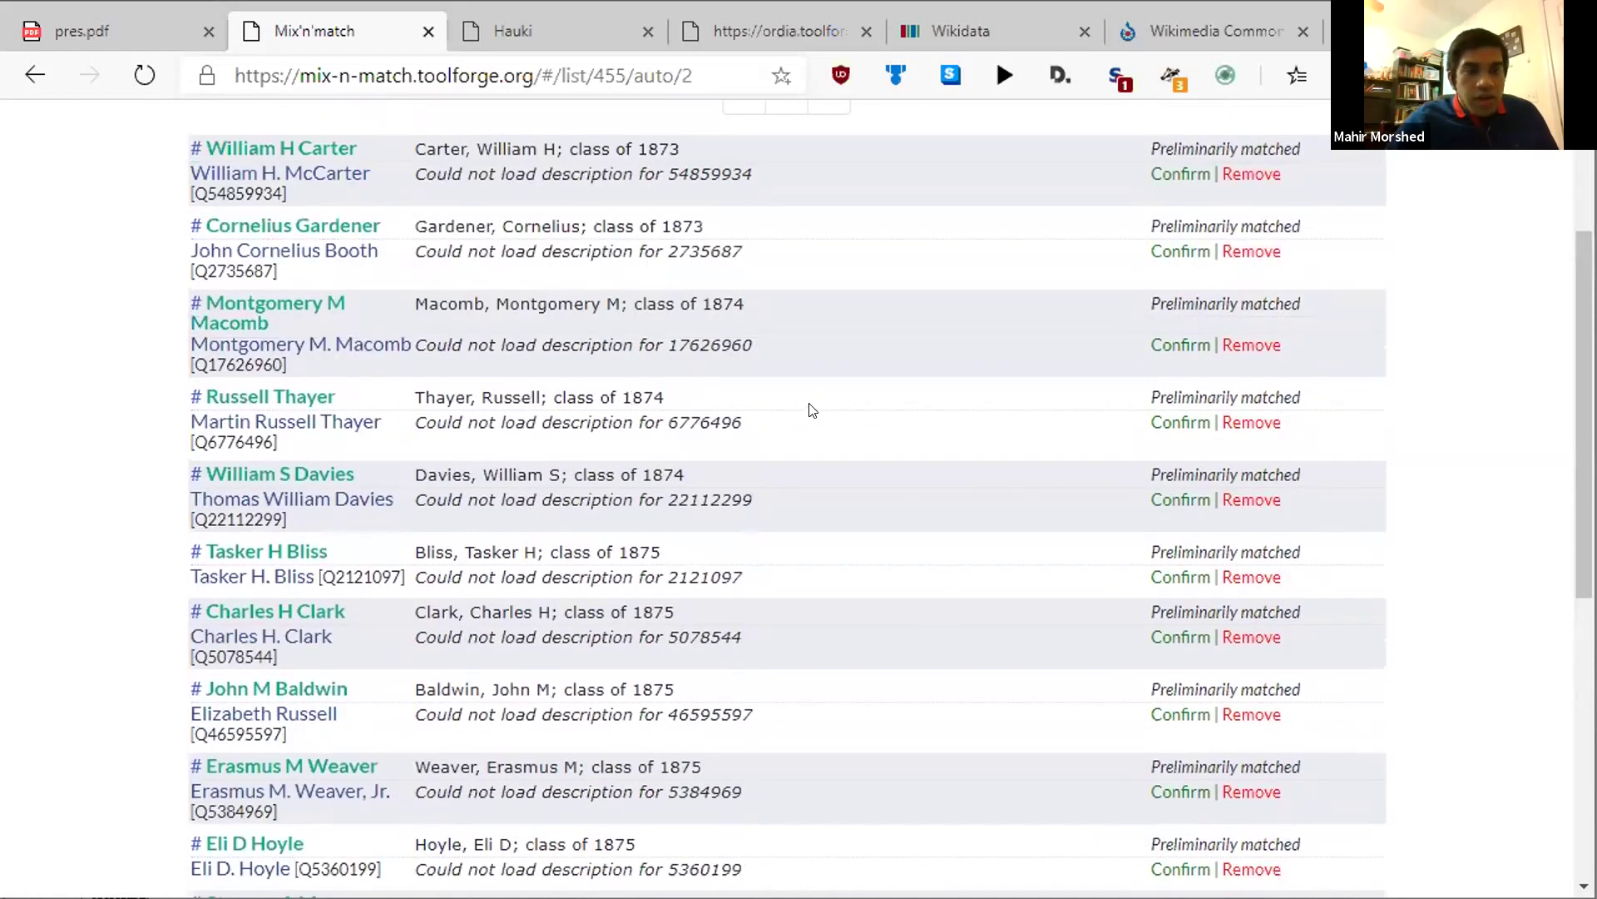
{"action": "scroll", "coordinate": [842, 395], "scroll_direction": "down", "scroll_amount": 2}
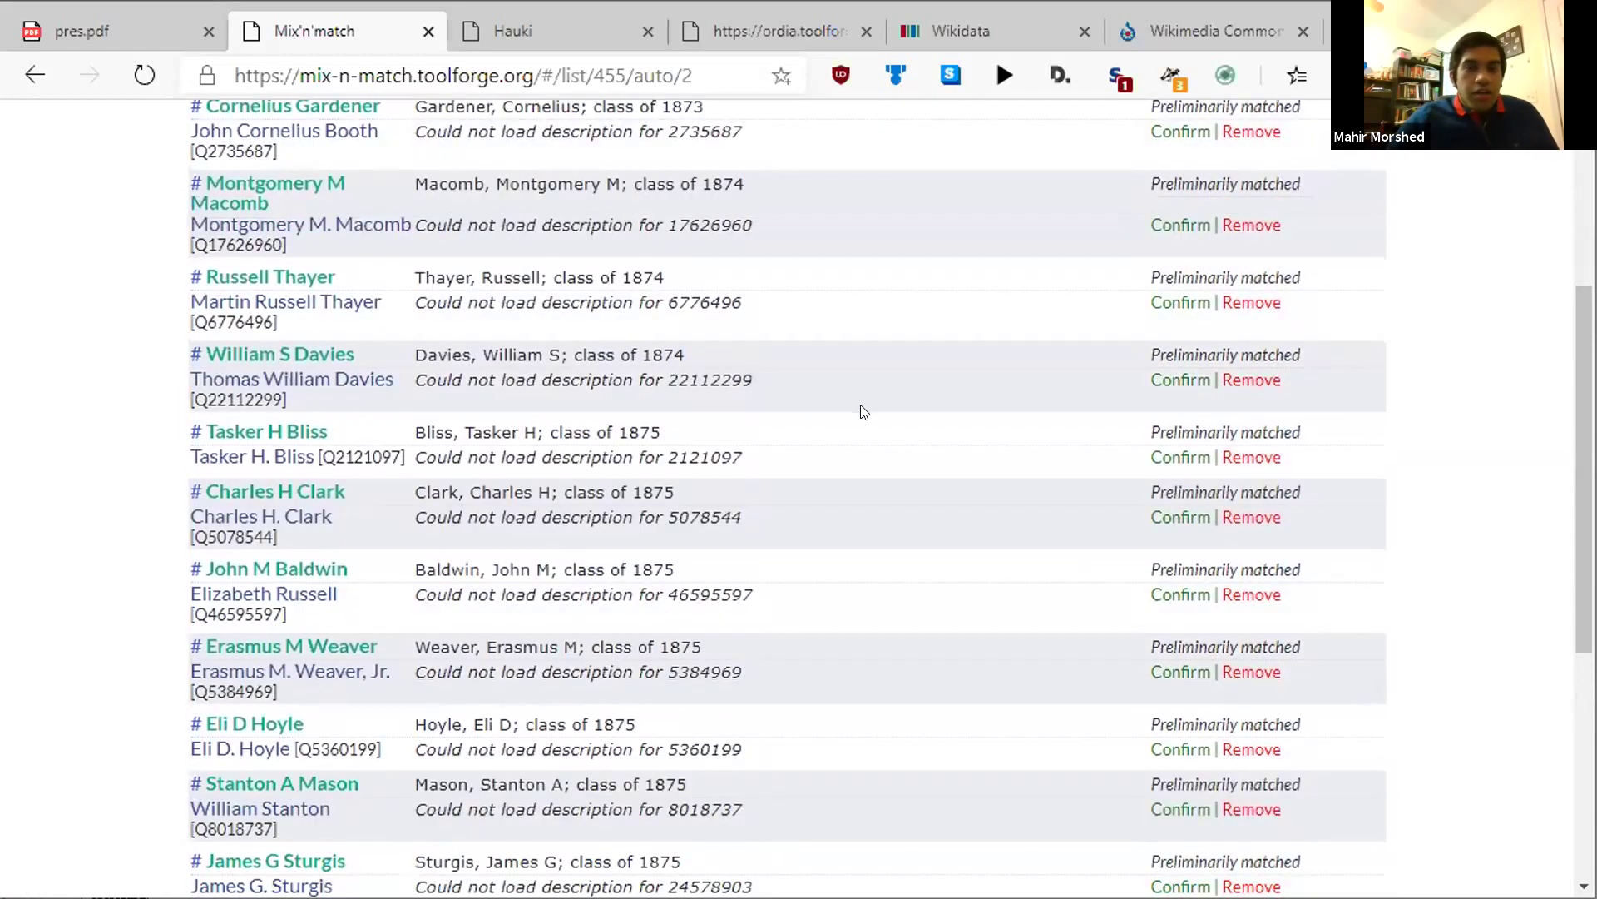
{"action": "scroll", "coordinate": [864, 411], "scroll_direction": "up", "scroll_amount": 2}
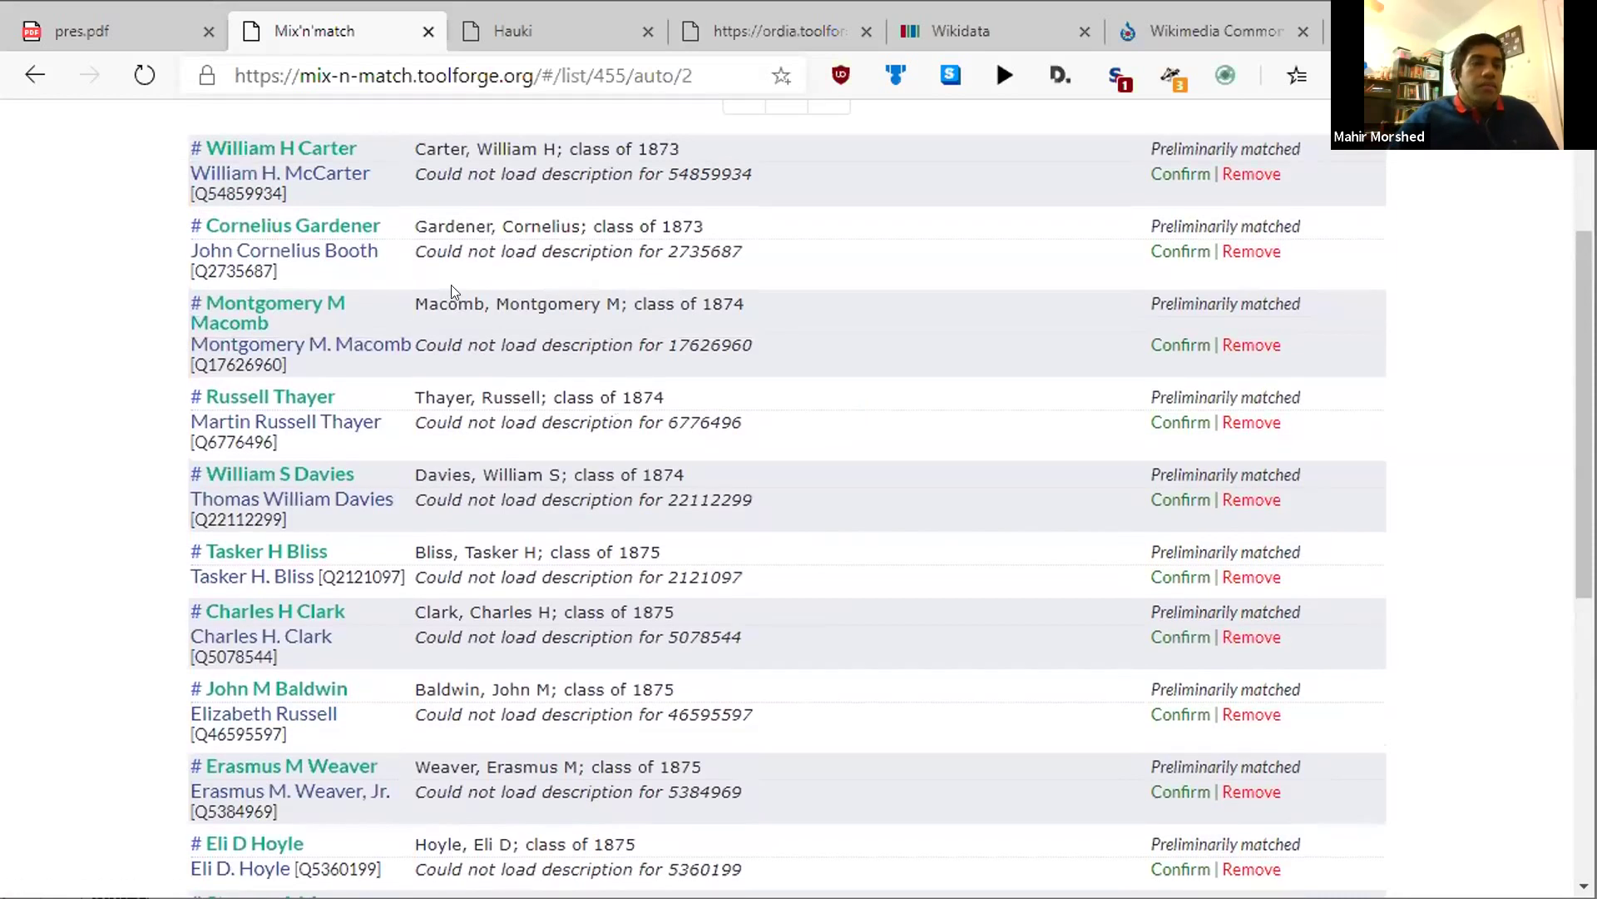
{"action": "scroll", "coordinate": [438, 618], "scroll_direction": "down", "scroll_amount": 4}
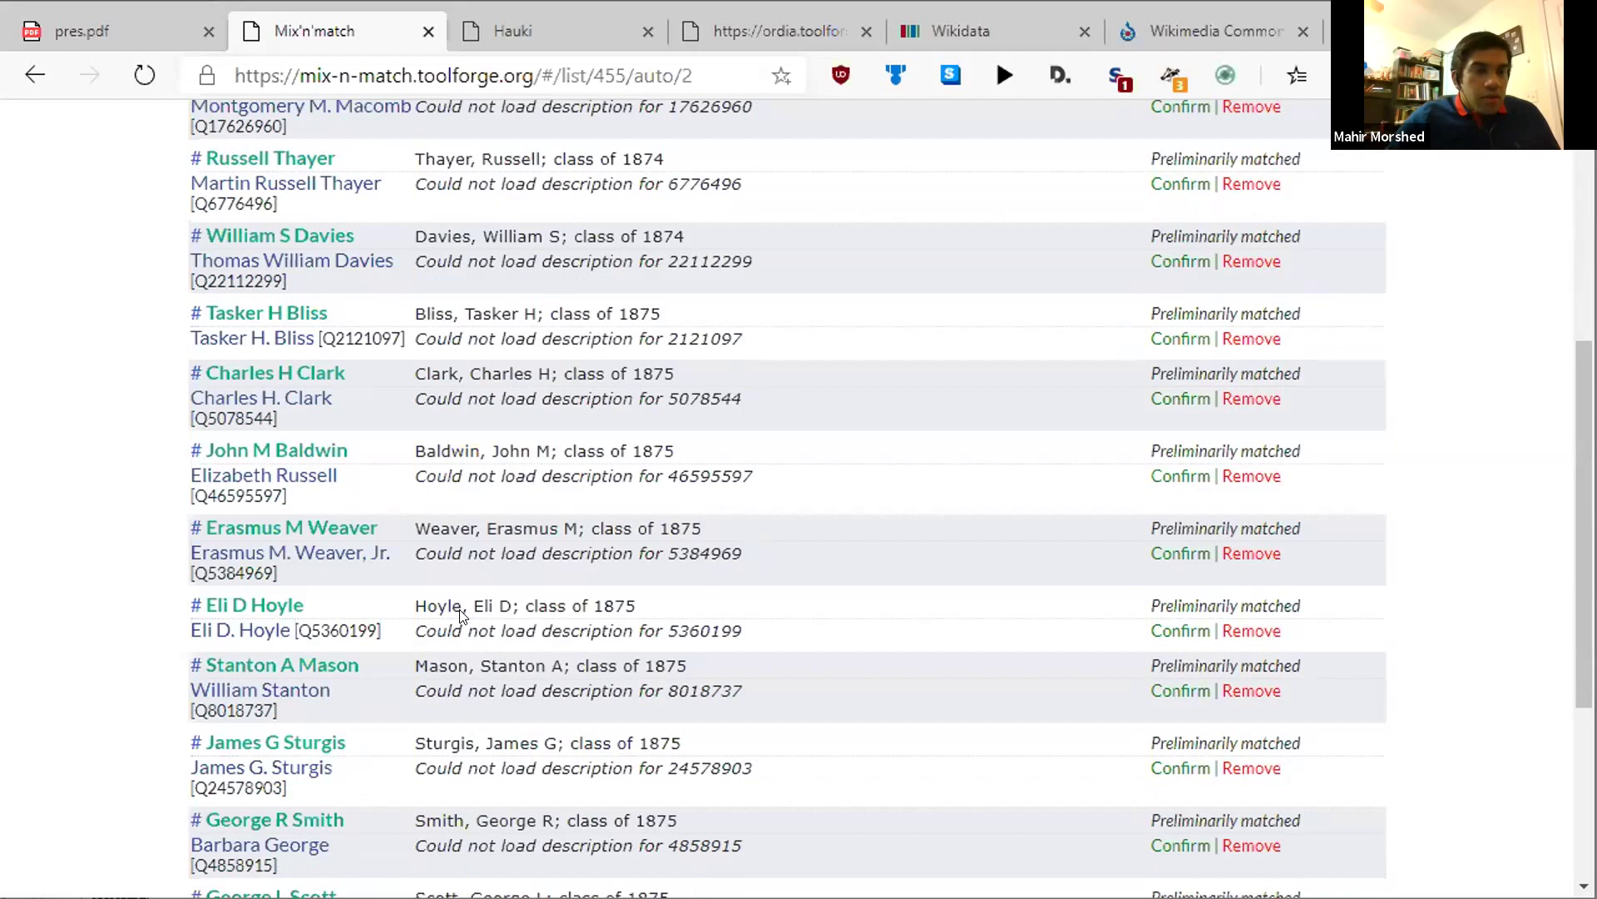
{"action": "scroll", "coordinate": [456, 609], "scroll_direction": "down", "scroll_amount": 2}
Open Elizabeth Russell (Q46595597), John M Baldwin's matched item, and scroll to its identifiers and sitelinks.
{"action": "left_click", "coordinate": [301, 356]}
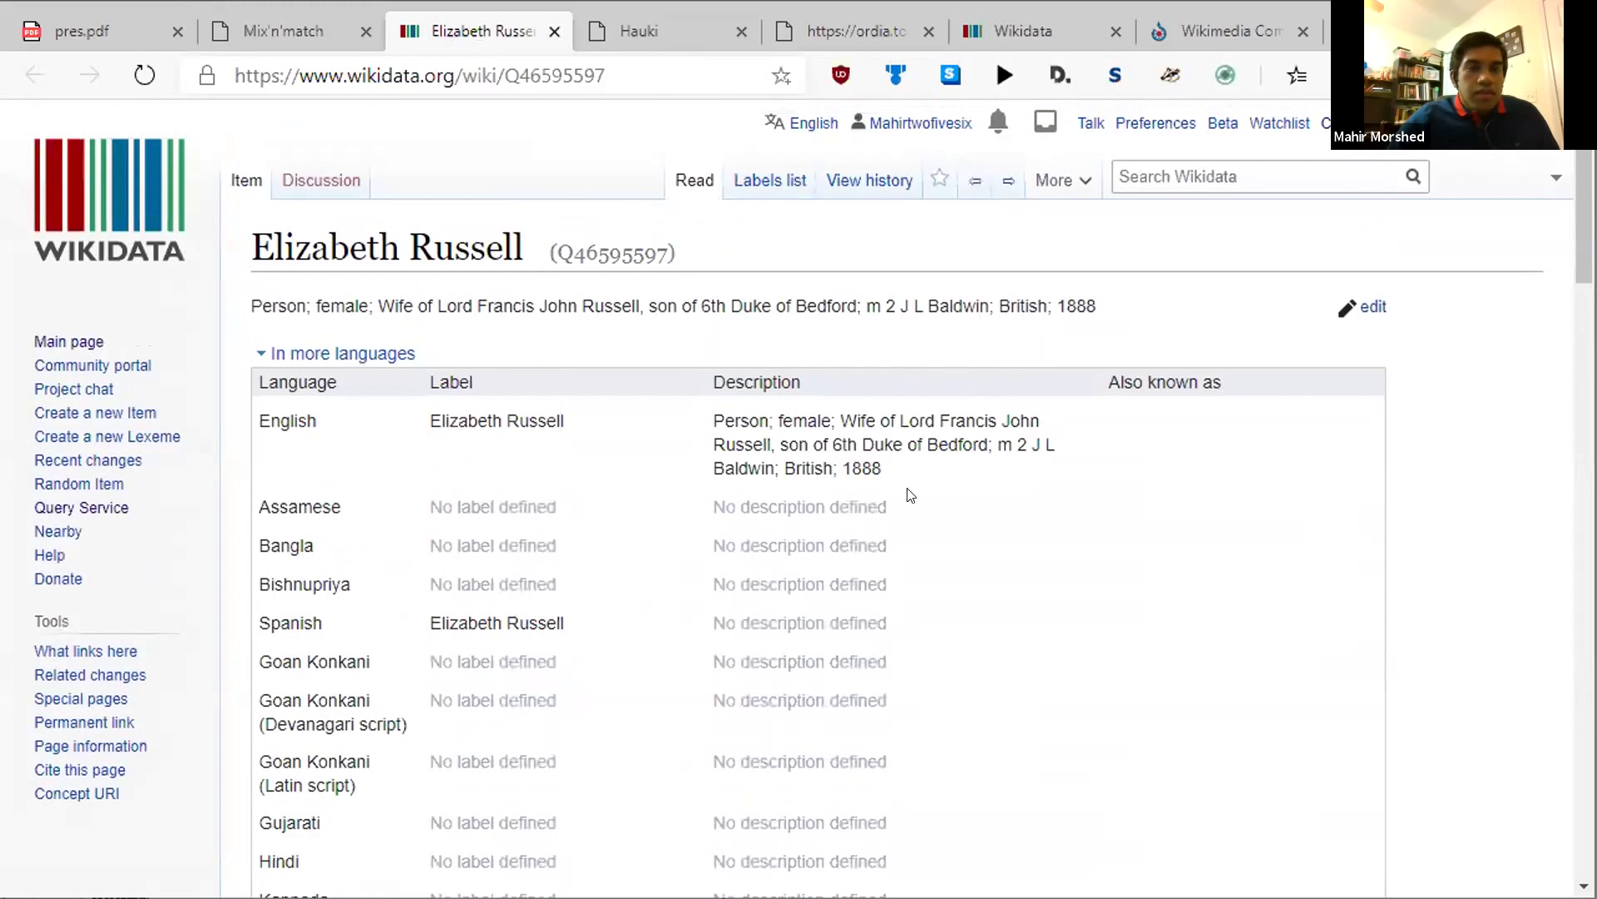
{"action": "scroll", "coordinate": [911, 471], "scroll_direction": "down", "scroll_amount": 15}
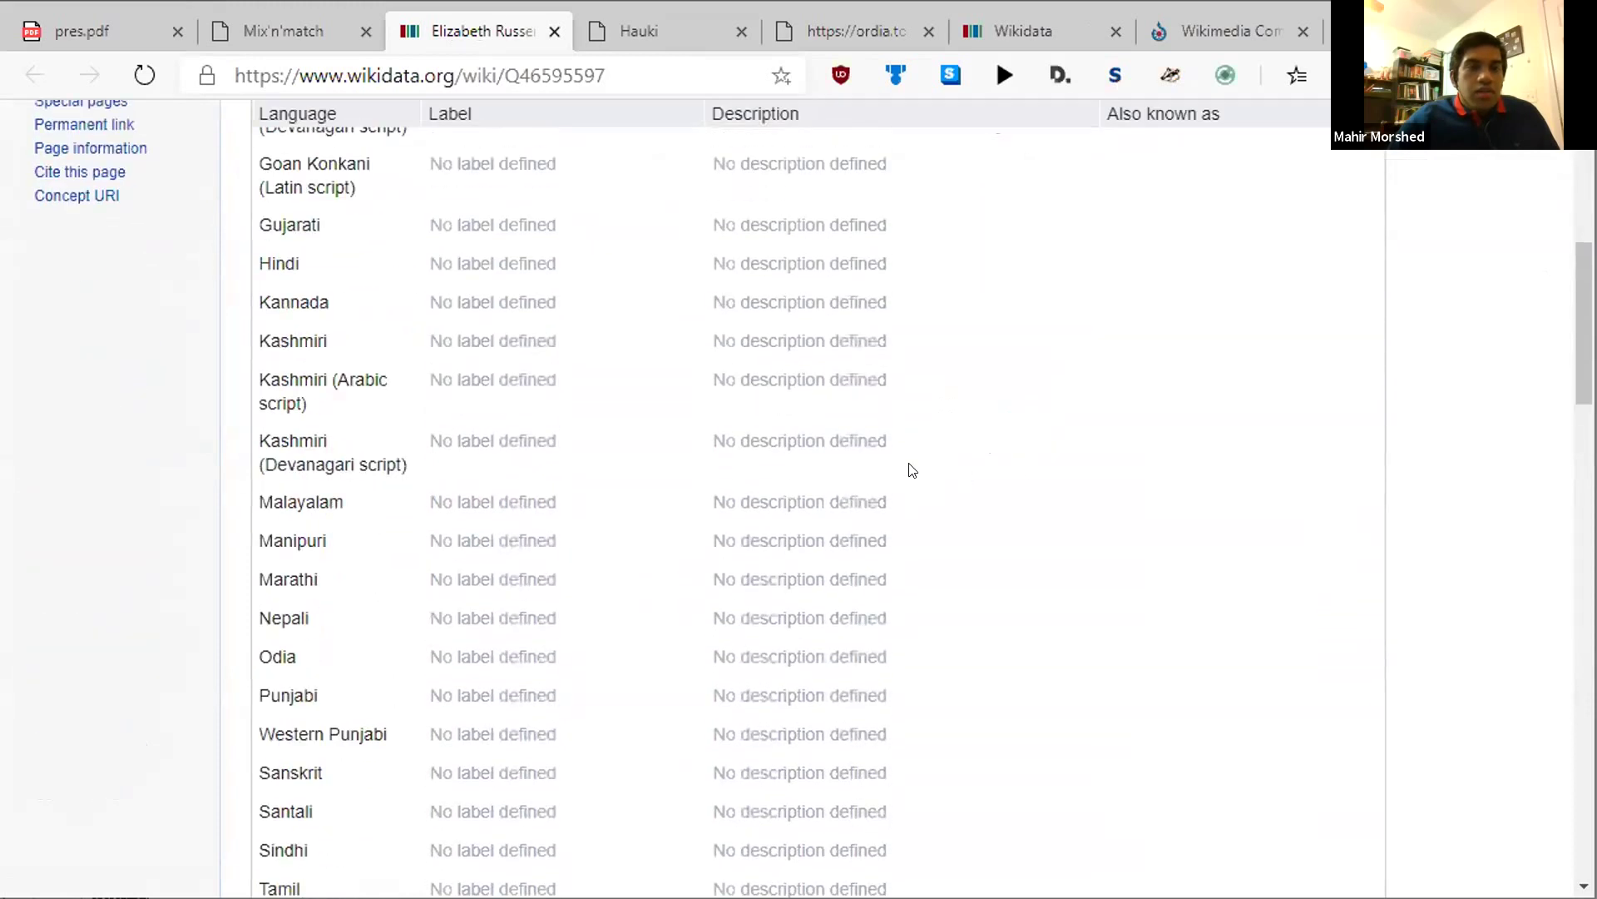
{"action": "scroll", "coordinate": [906, 453], "scroll_direction": "down", "scroll_amount": 5}
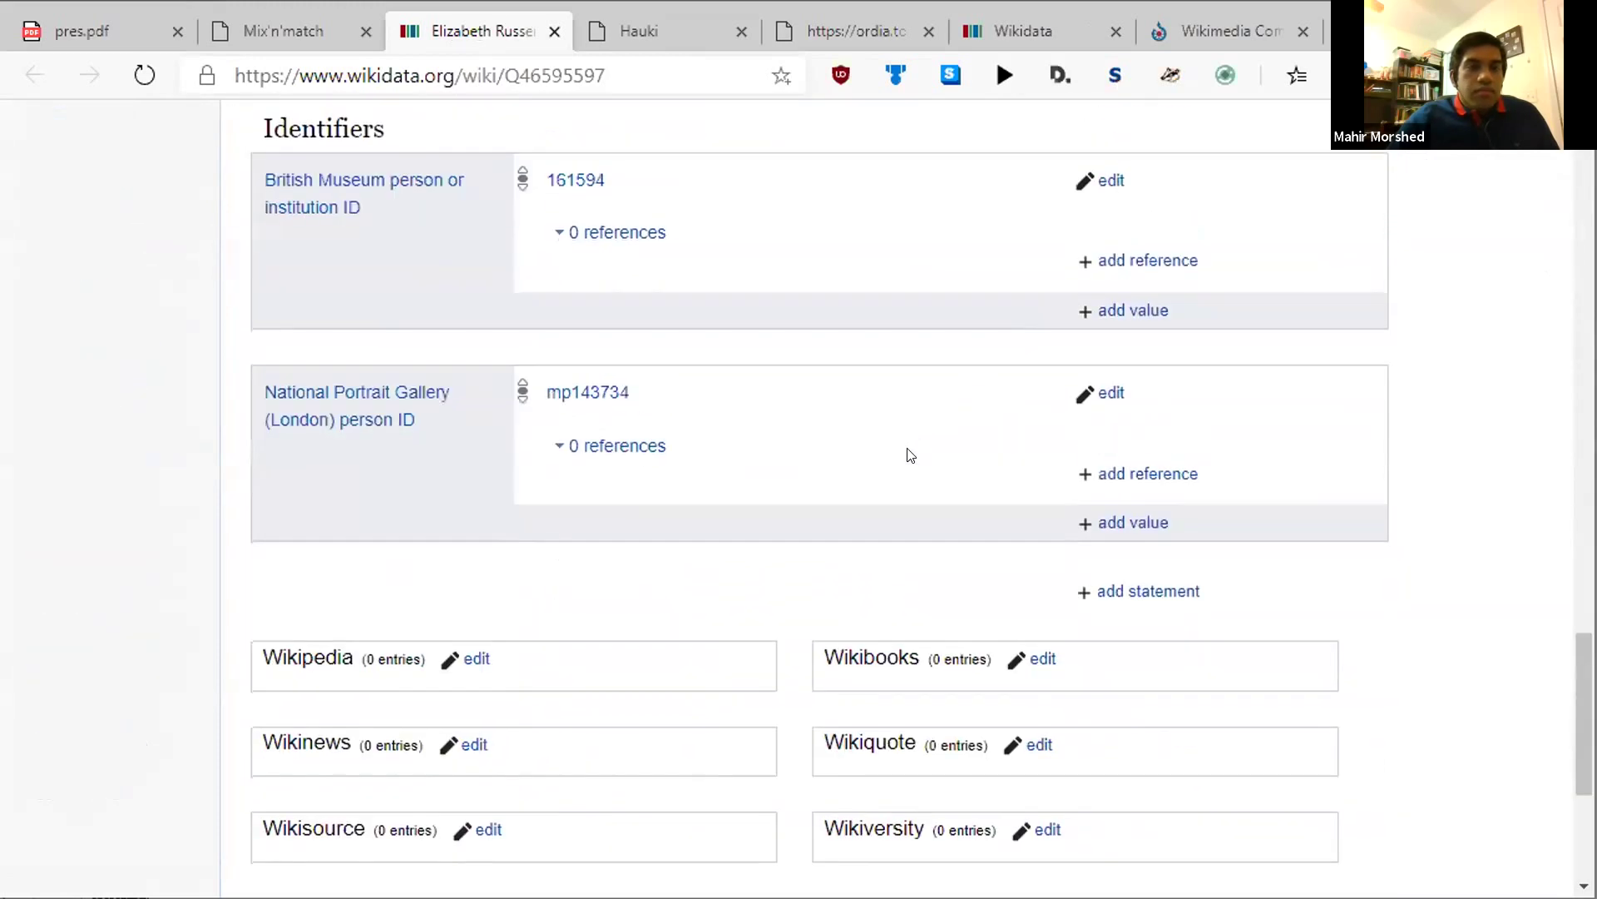
{"action": "scroll", "coordinate": [902, 435], "scroll_direction": "up", "scroll_amount": 15}
{"action": "left_click", "coordinate": [553, 32]}
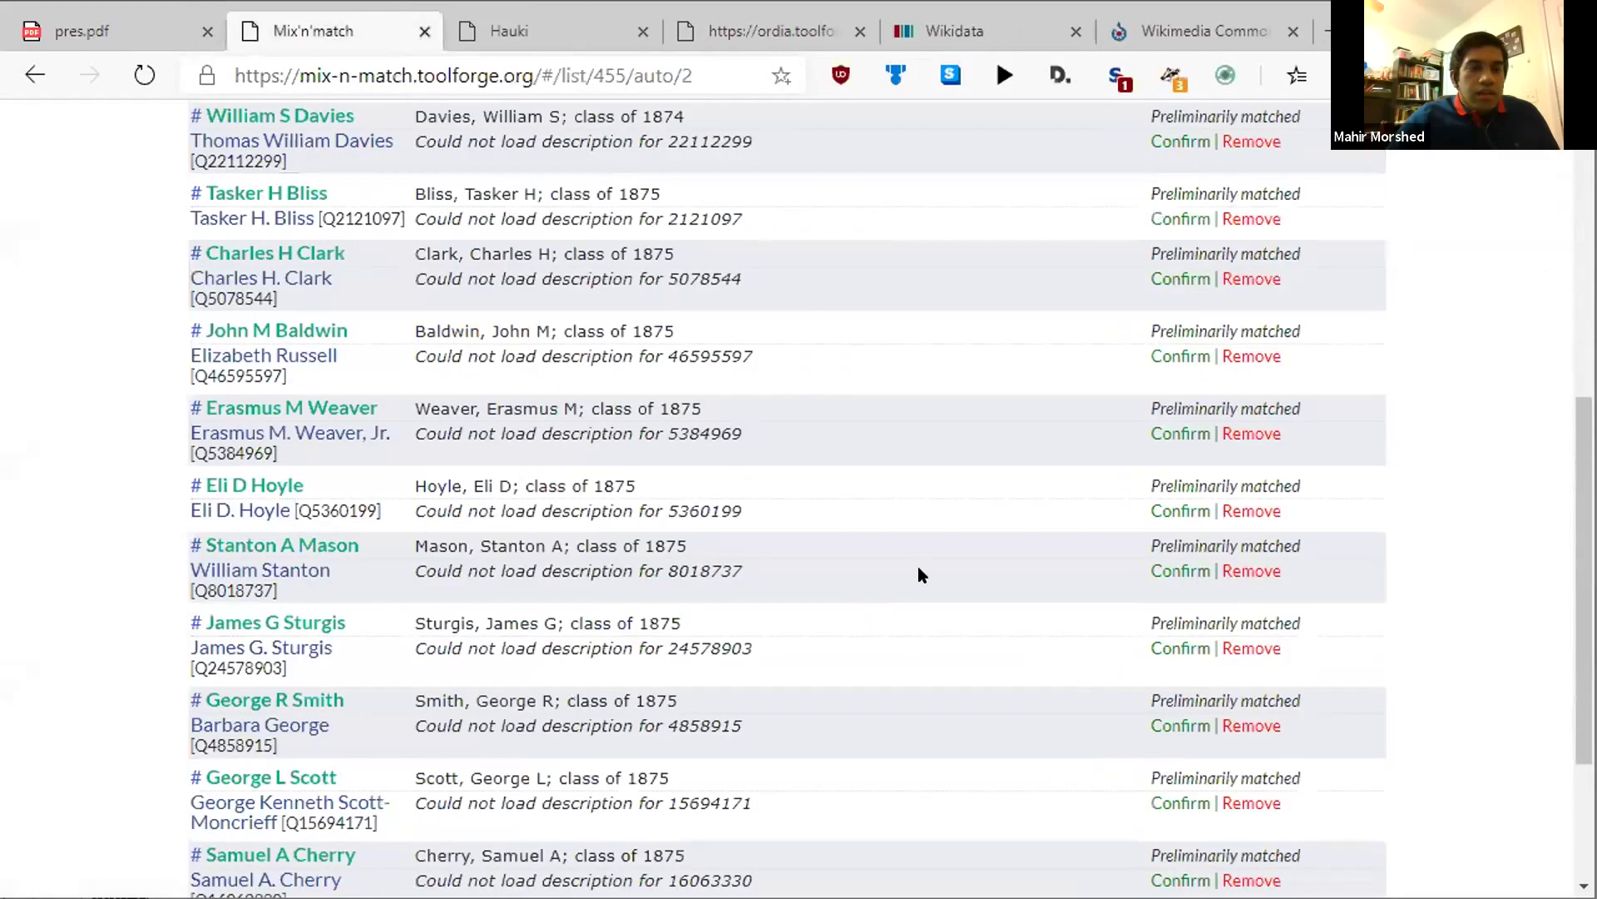
{"action": "scroll", "coordinate": [887, 510], "scroll_direction": "down", "scroll_amount": 3}
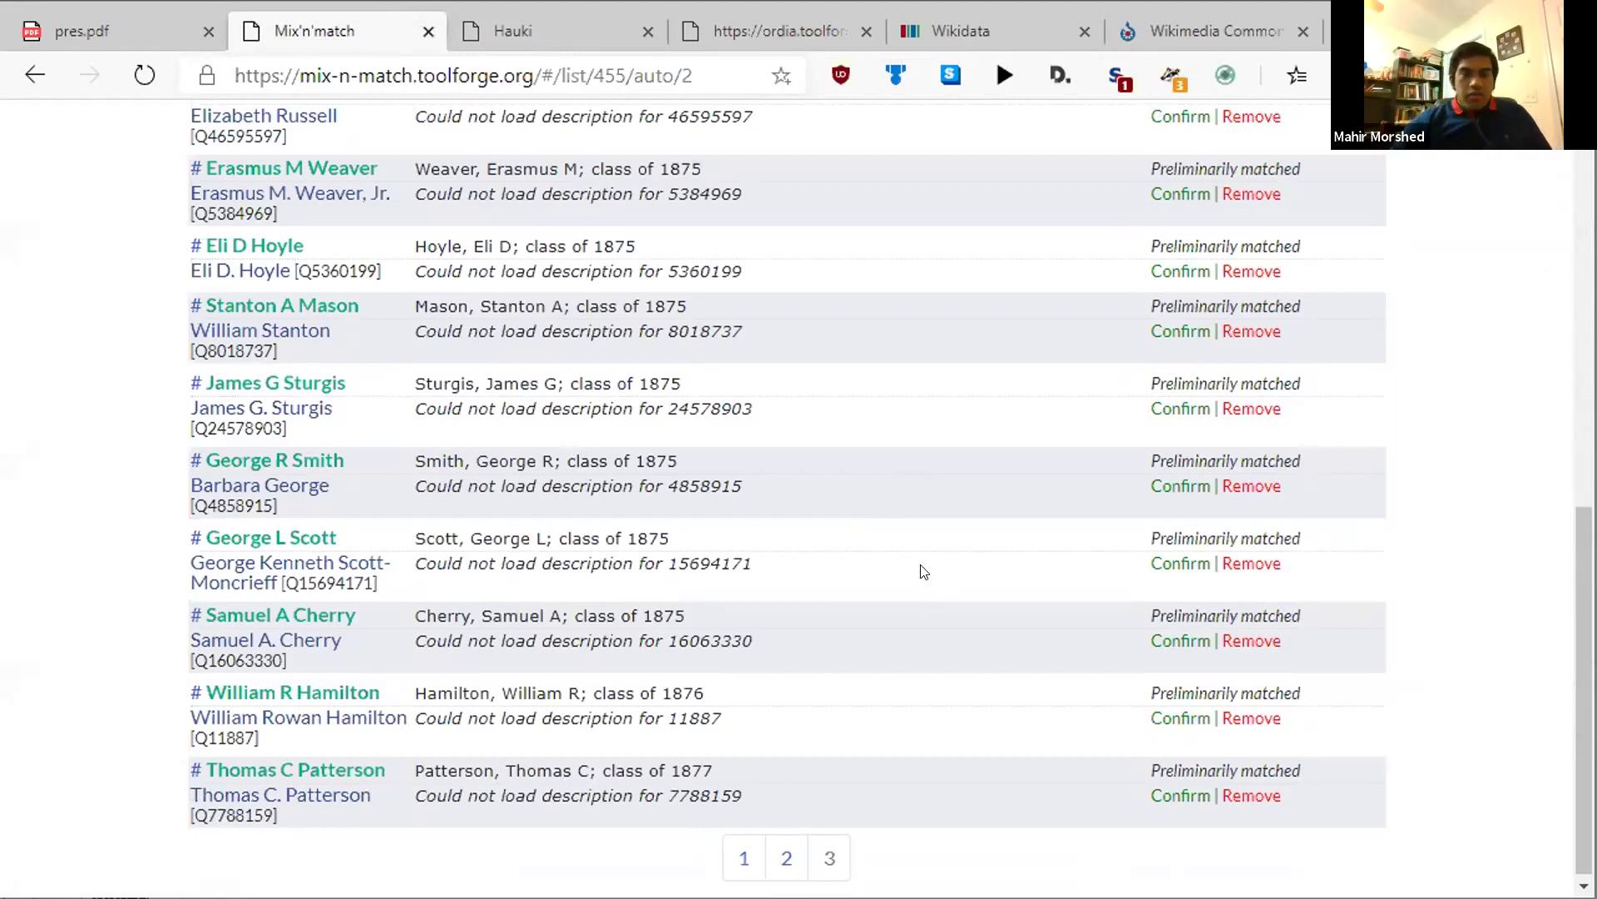
{"action": "scroll", "coordinate": [923, 571], "scroll_direction": "up", "scroll_amount": 10}
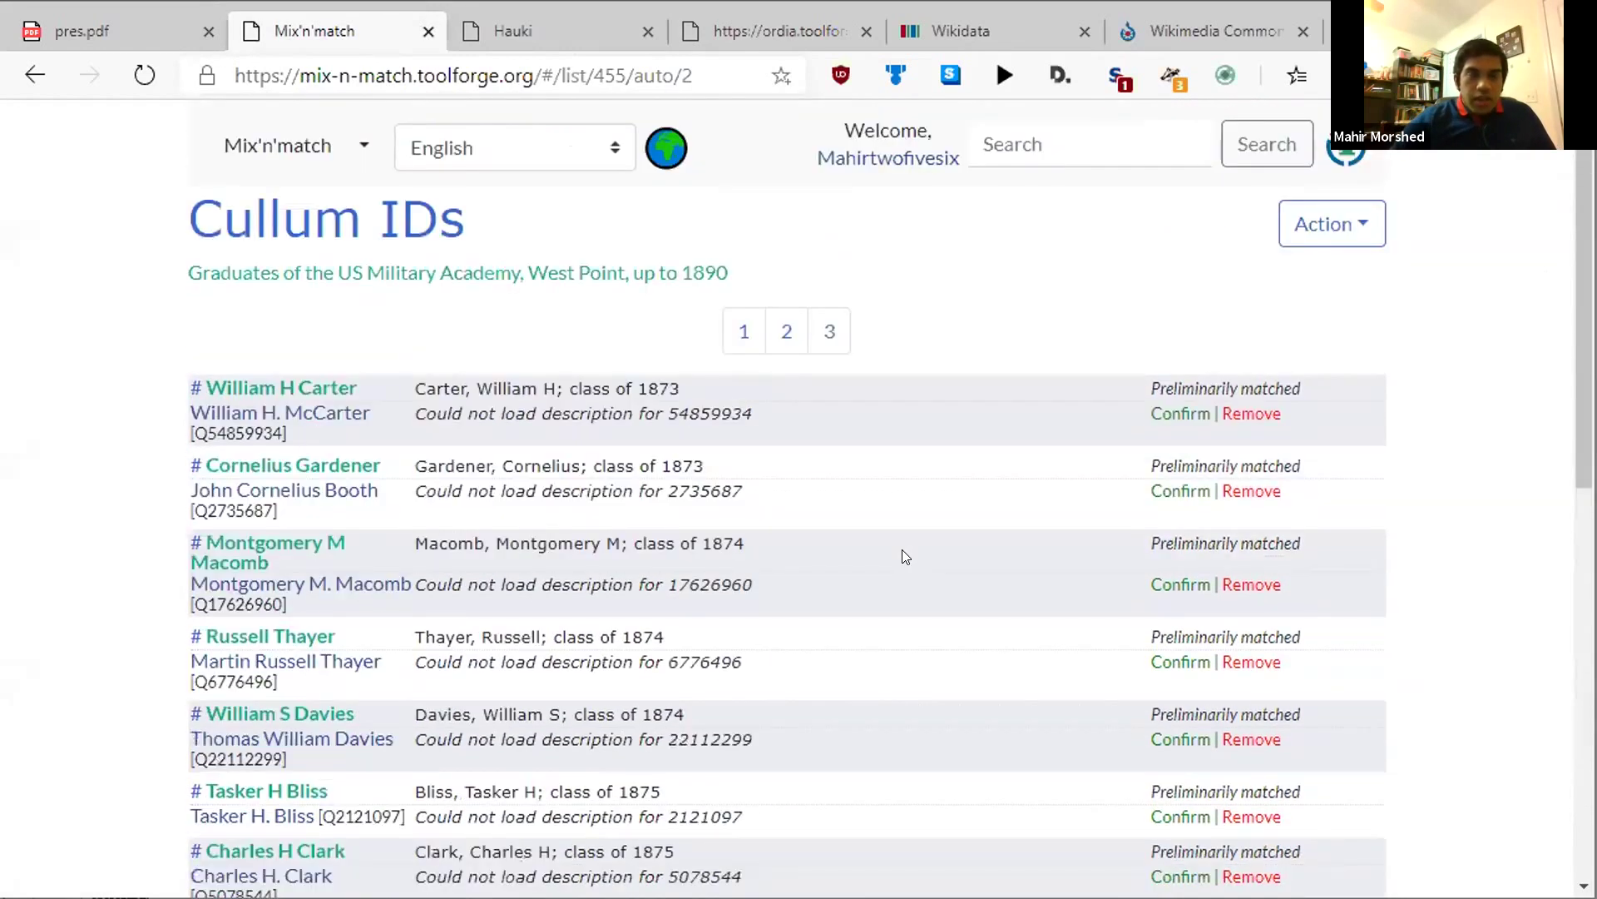
{"action": "left_click", "coordinate": [277, 154]}
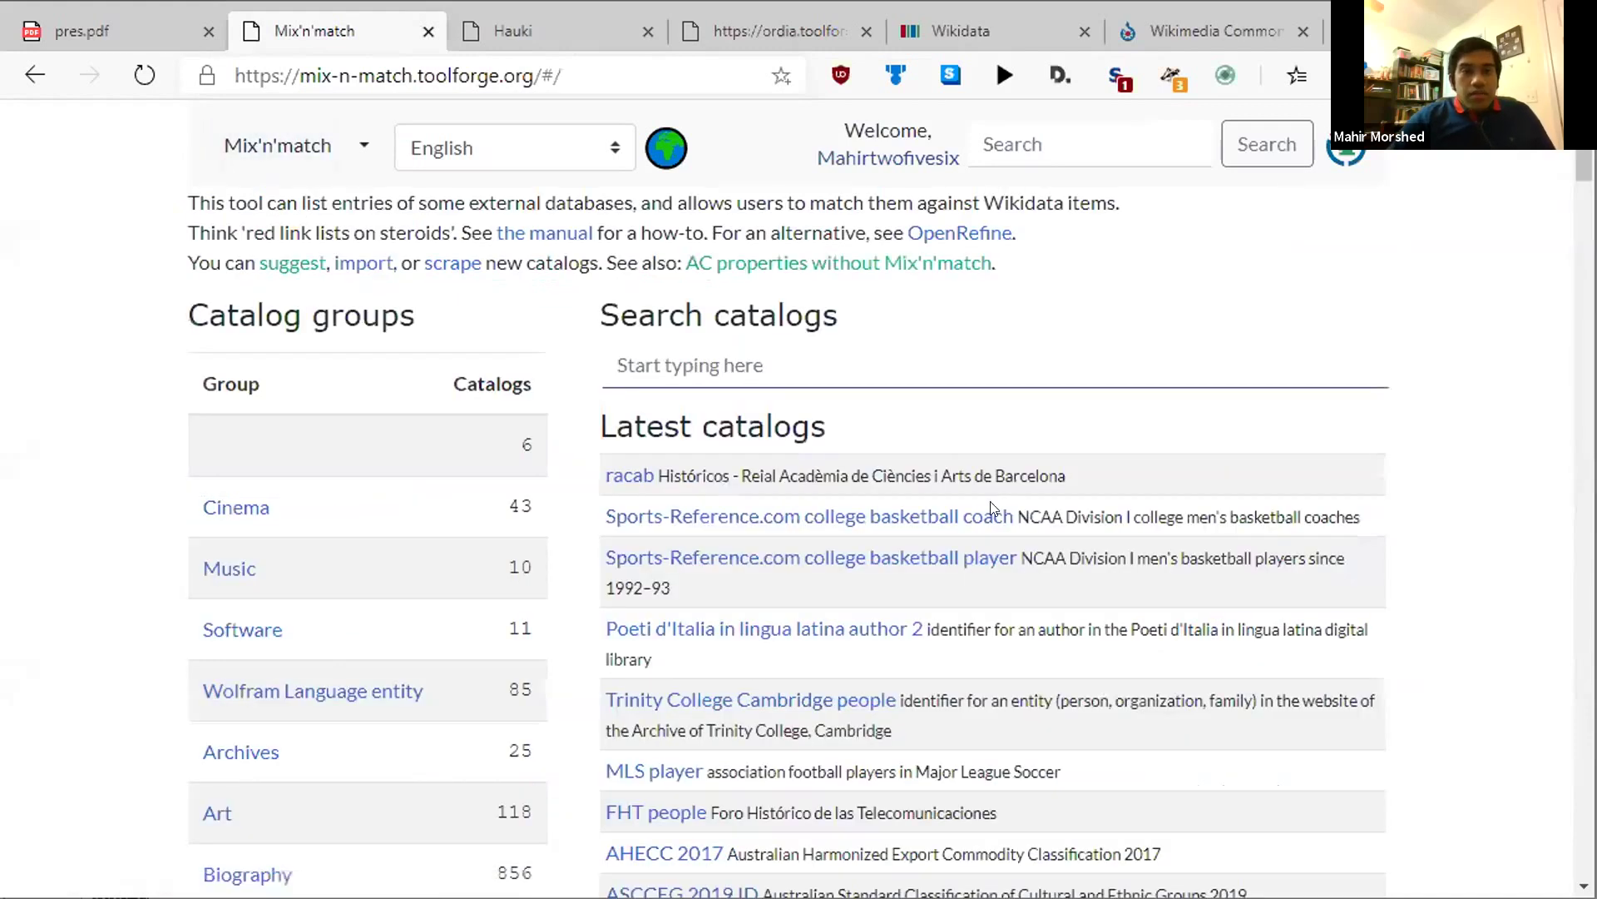
{"action": "scroll", "coordinate": [990, 505], "scroll_direction": "down", "scroll_amount": 3}
{"action": "scroll", "coordinate": [990, 505], "scroll_direction": "down", "scroll_amount": 1}
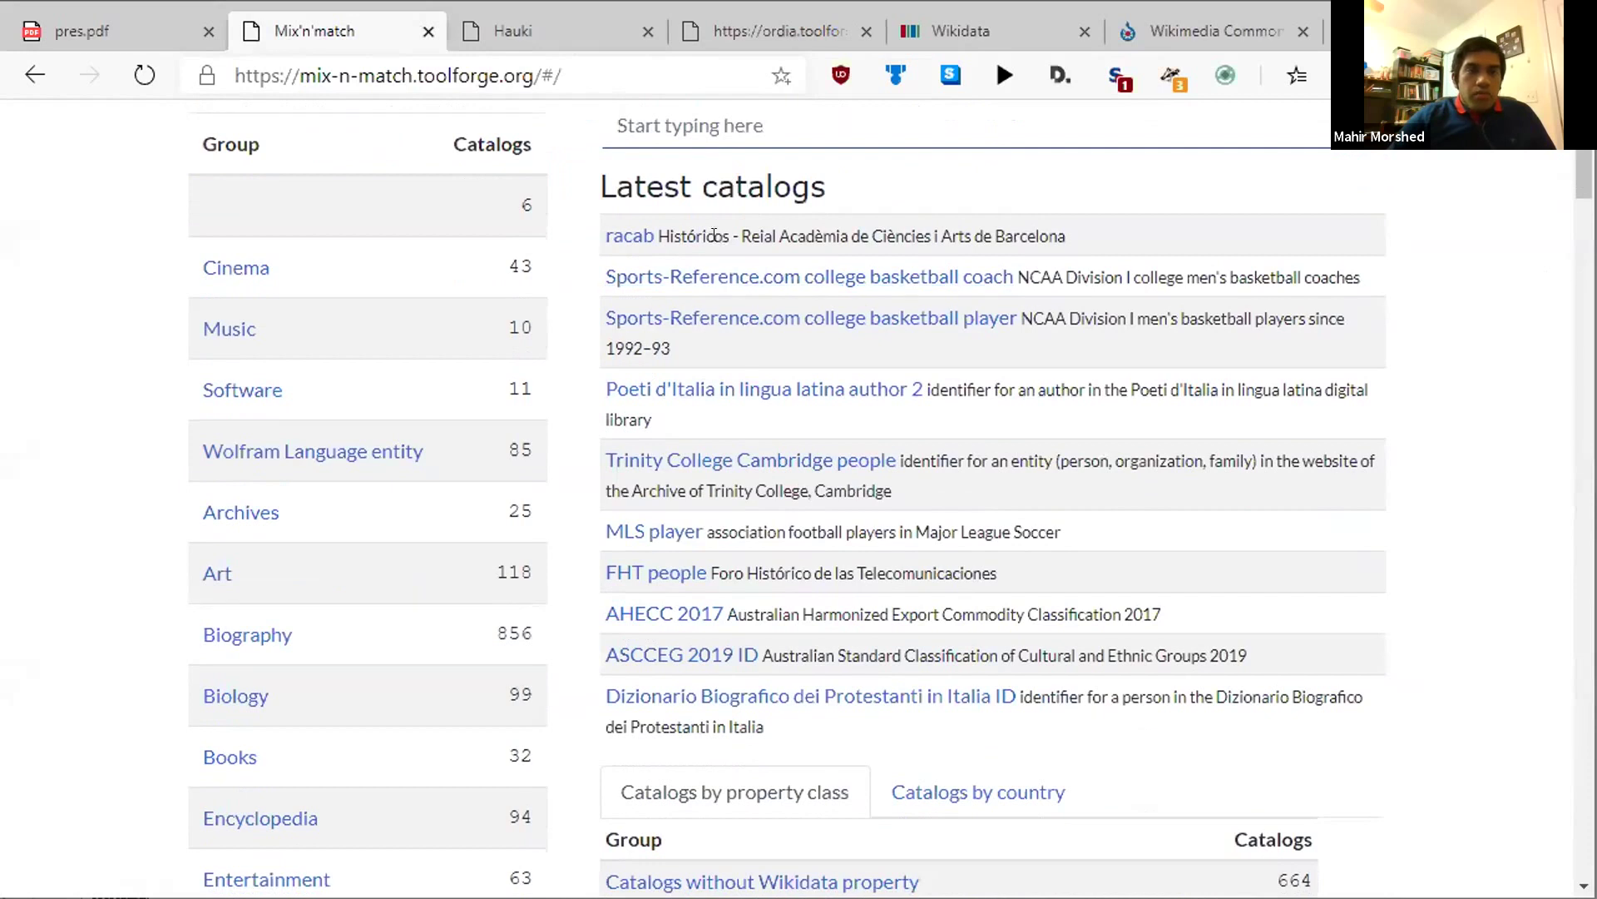
{"action": "scroll", "coordinate": [523, 415], "scroll_direction": "down", "scroll_amount": 7}
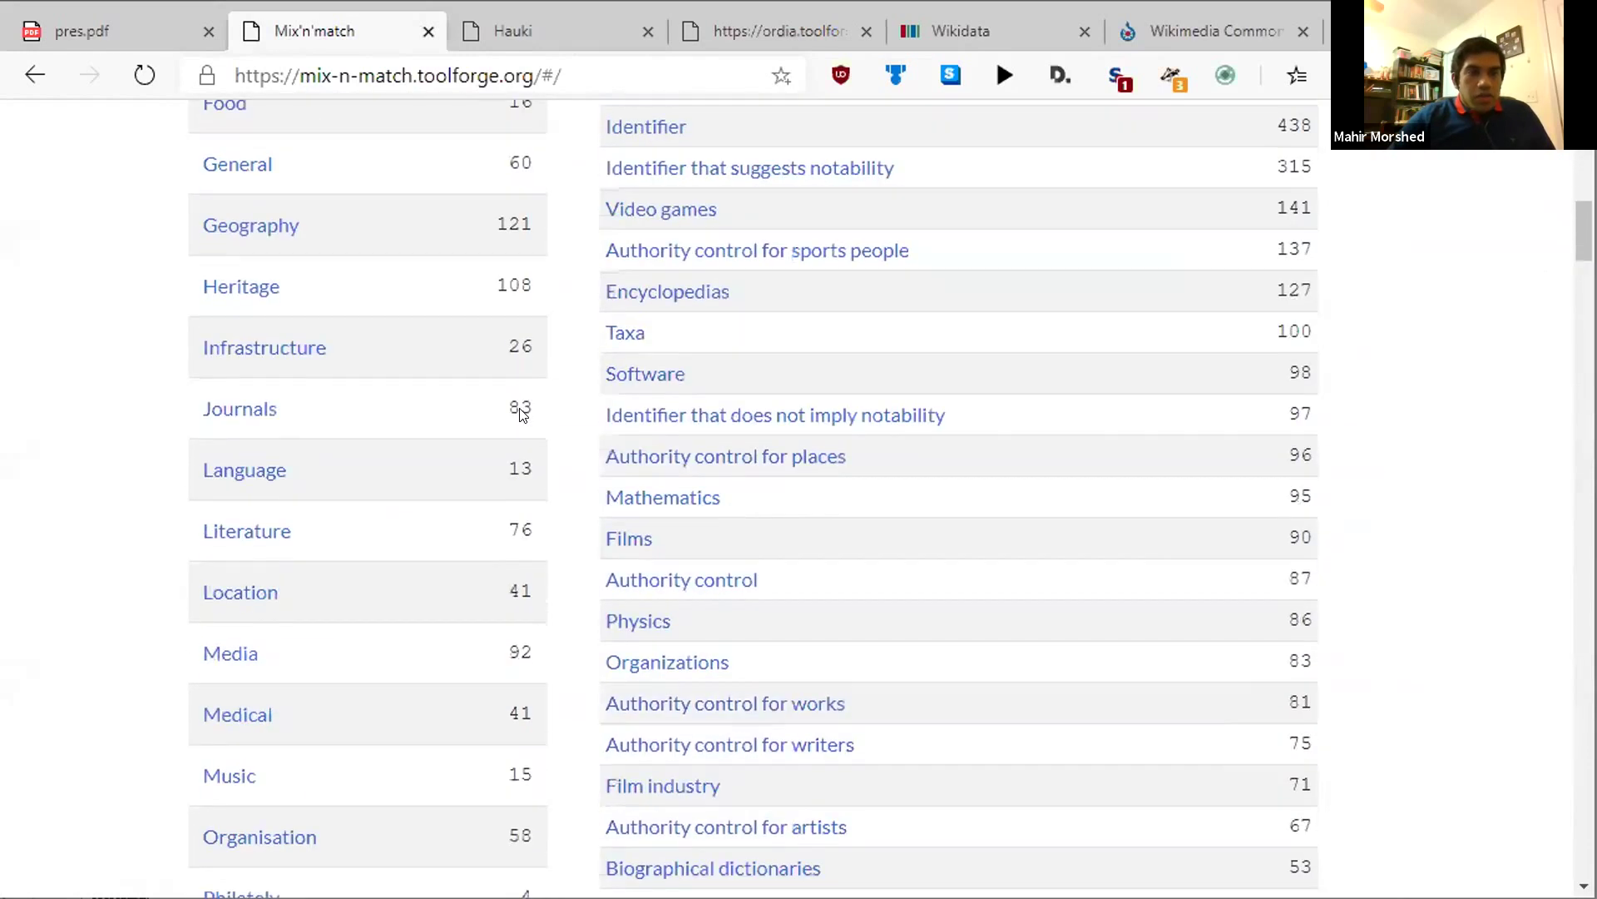
{"action": "scroll", "coordinate": [387, 573], "scroll_direction": "down", "scroll_amount": 2}
{"action": "scroll", "coordinate": [545, 571], "scroll_direction": "up", "scroll_amount": 10}
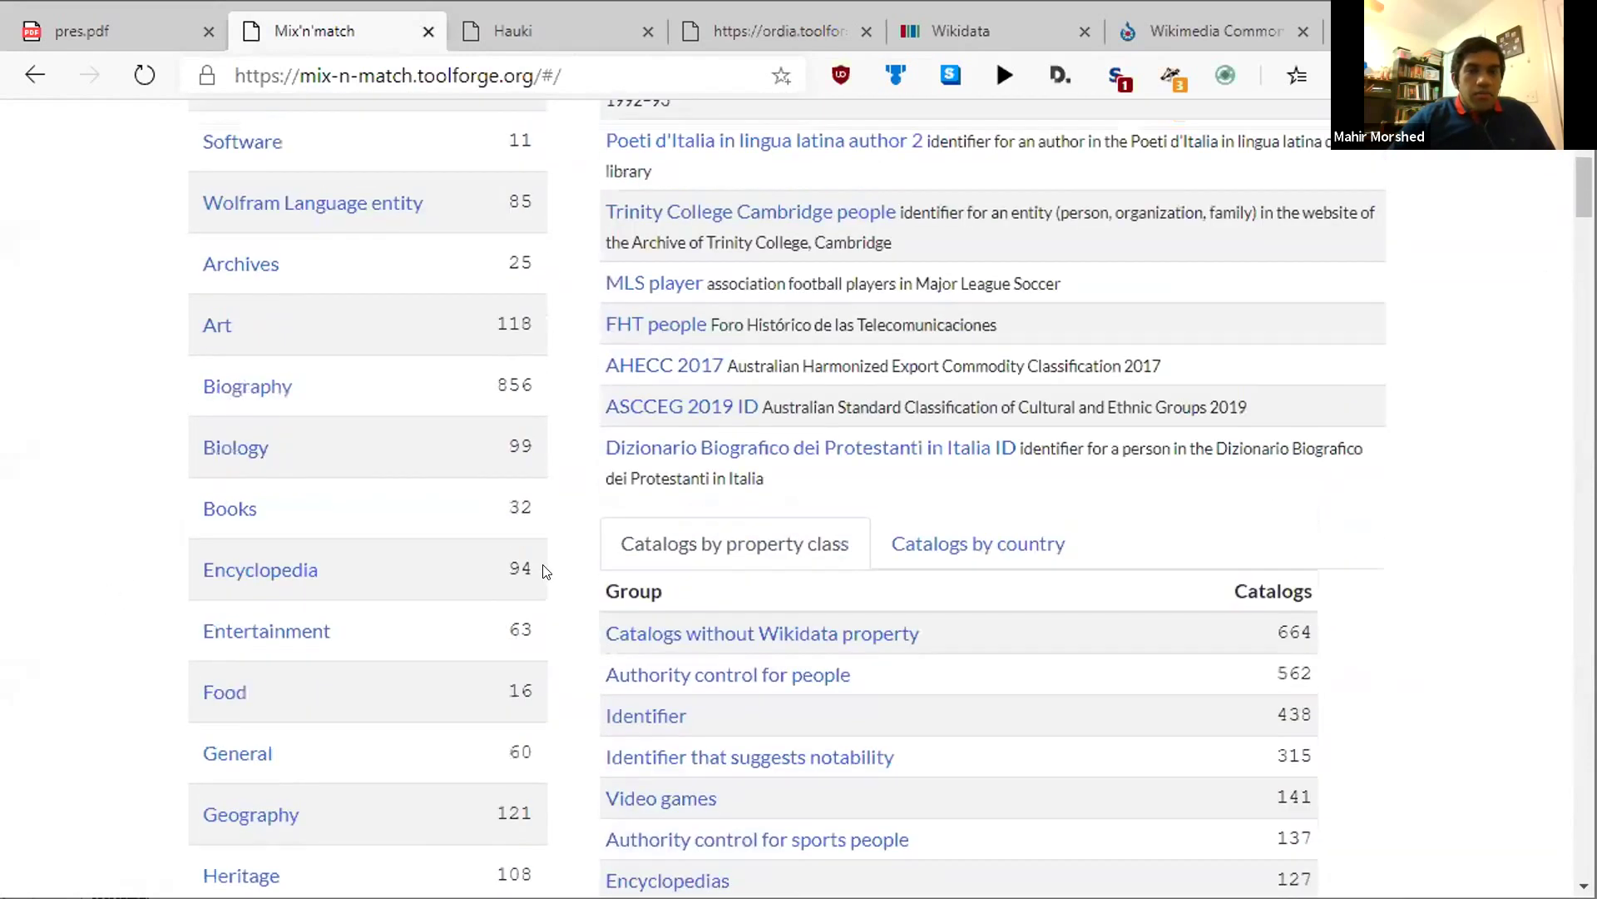
{"action": "scroll", "coordinate": [905, 573], "scroll_direction": "up", "scroll_amount": 1}
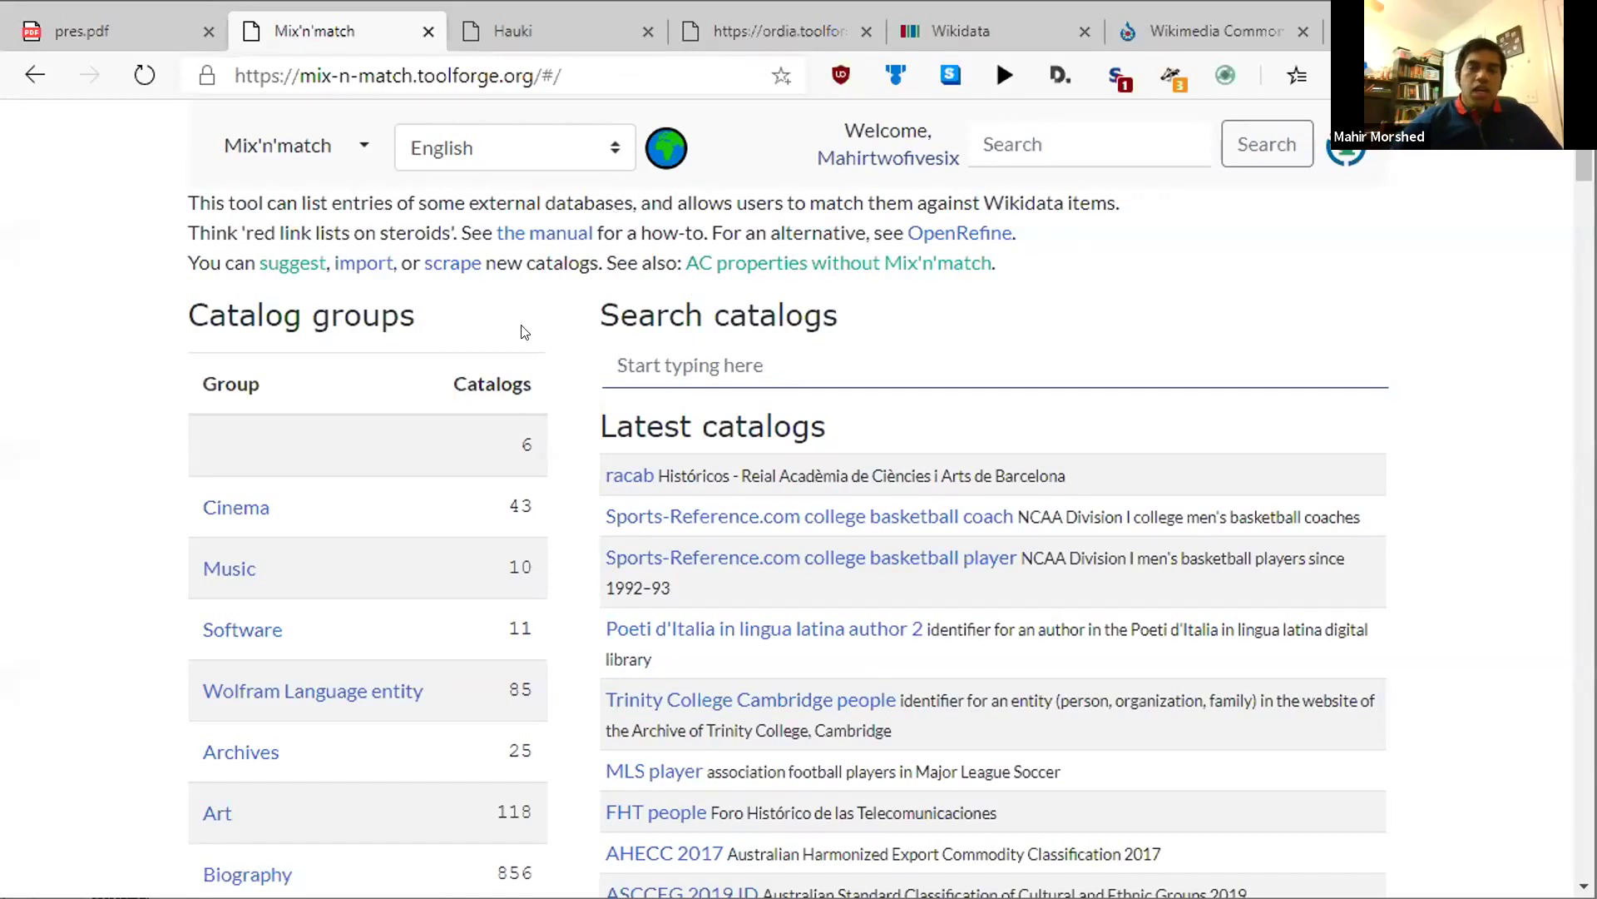
Return to the presentation's Explore! slide and highlight its bullets on catalog kinds, entries and creating new items.
{"action": "left_click", "coordinate": [110, 24]}
{"action": "left_click", "coordinate": [593, 636]}
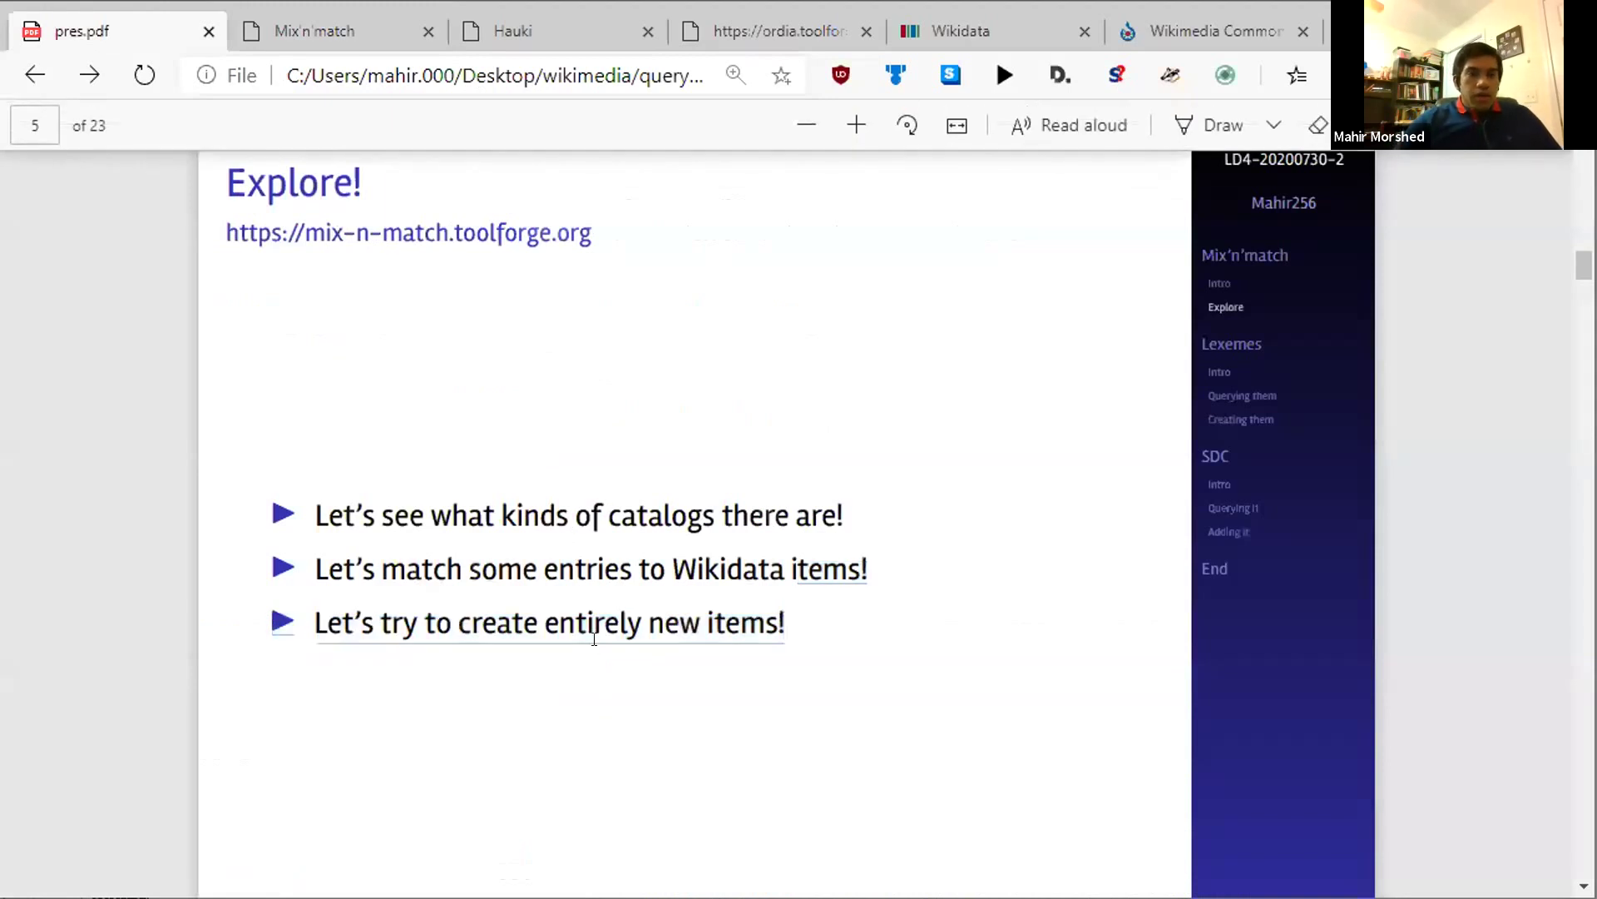
{"action": "triple_click", "coordinate": [529, 620]}
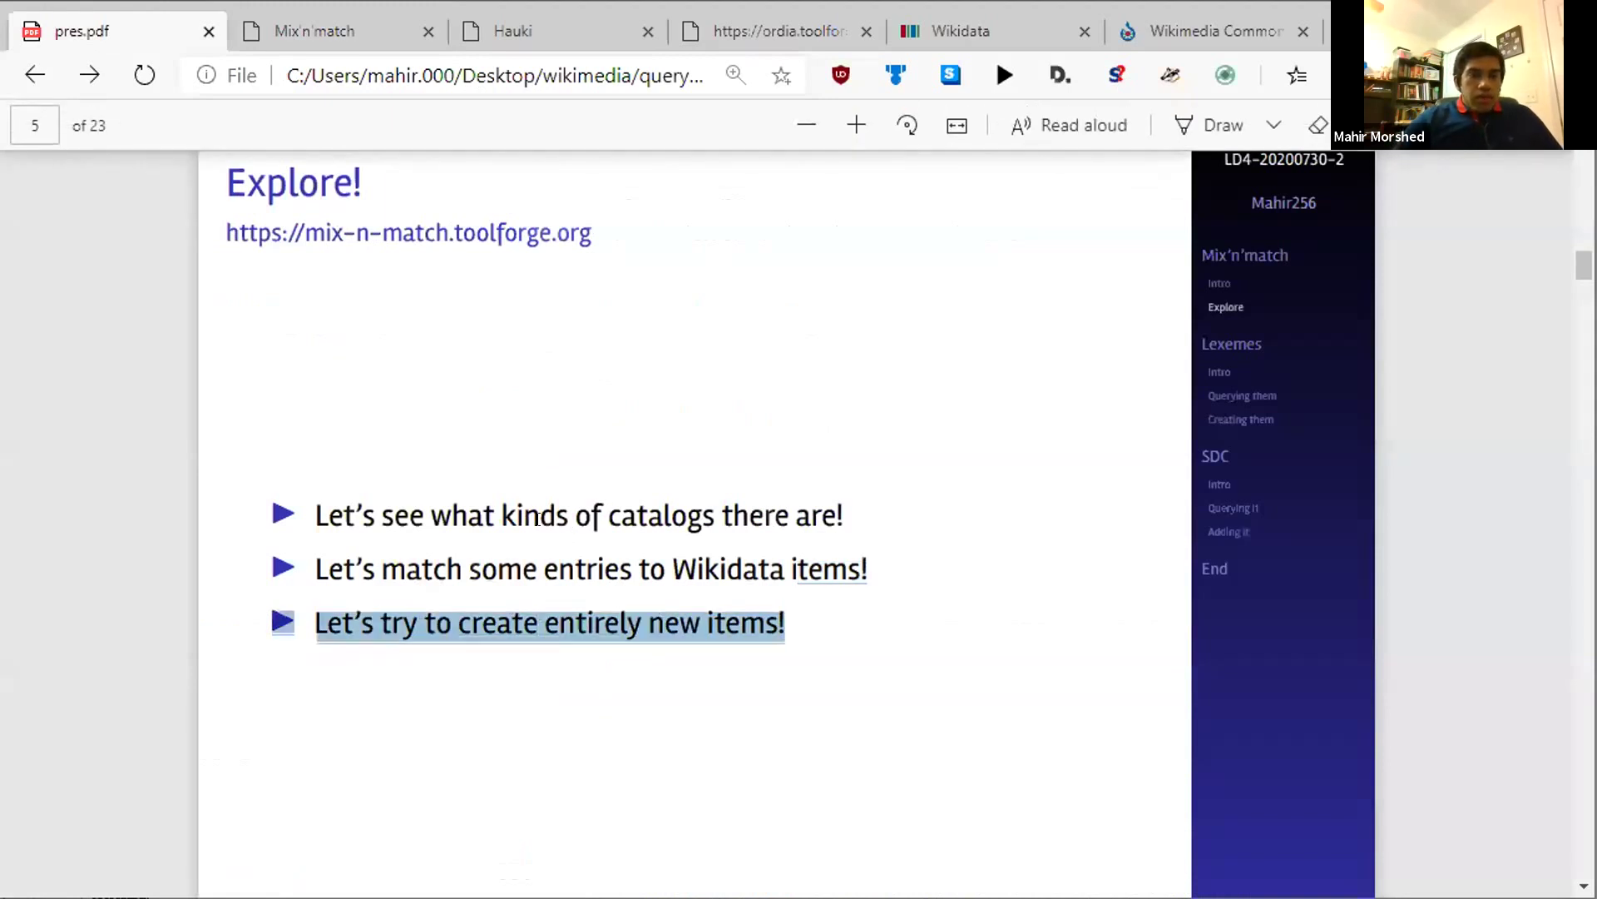
{"action": "triple_click", "coordinate": [536, 514]}
{"action": "double_click", "coordinate": [586, 569]}
{"action": "left_click", "coordinate": [629, 659]}
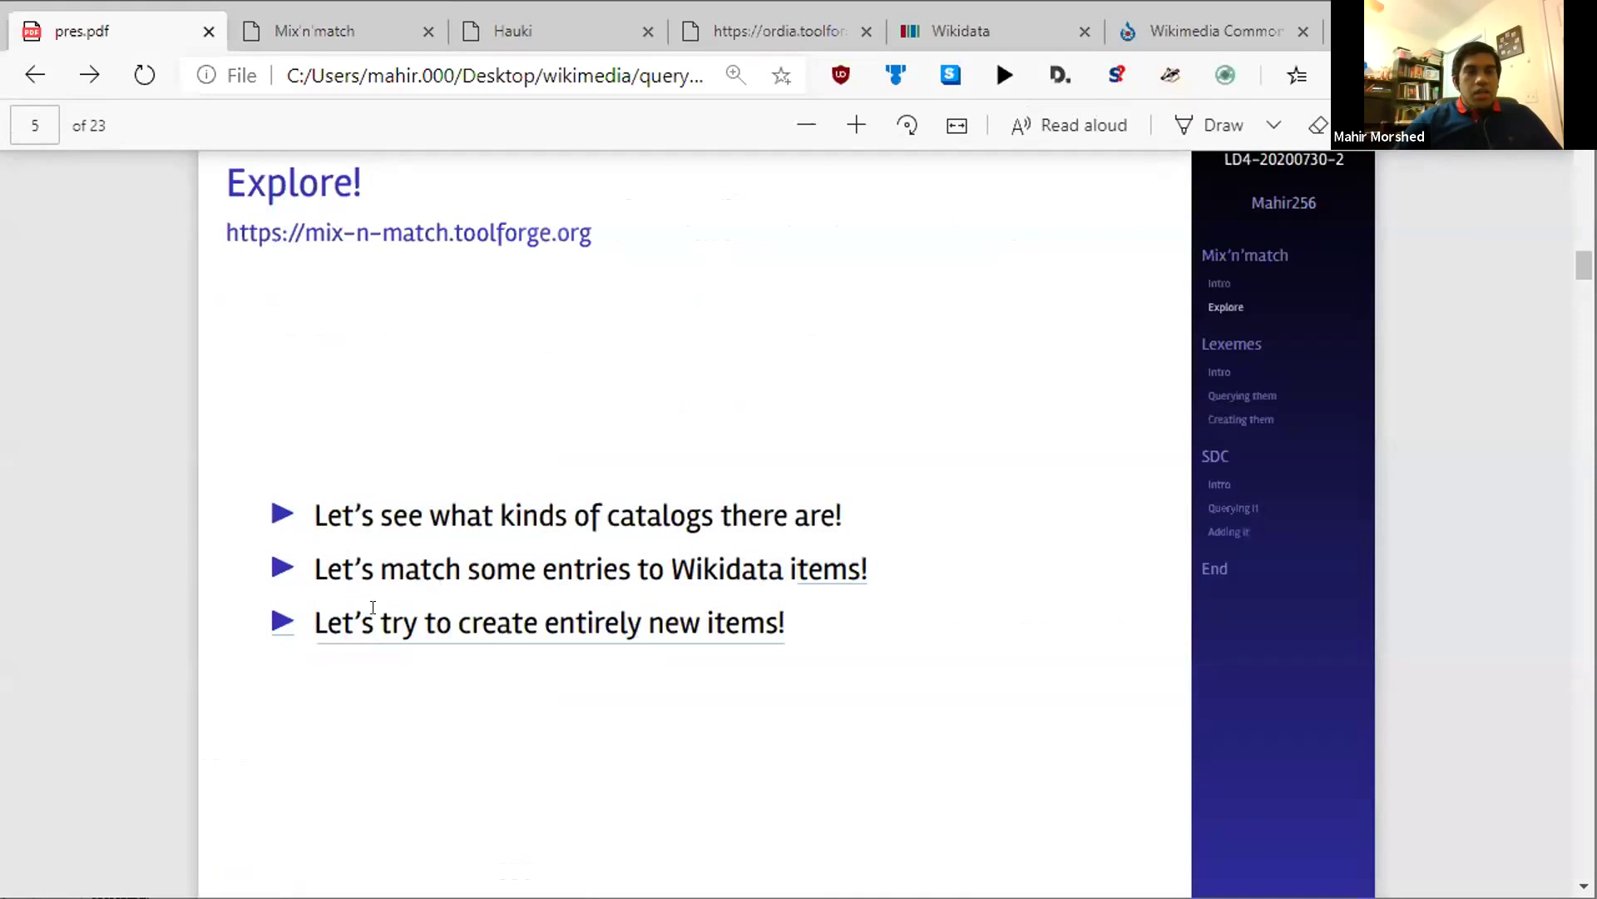
{"action": "triple_click", "coordinate": [516, 619]}
{"action": "left_click", "coordinate": [516, 619]}
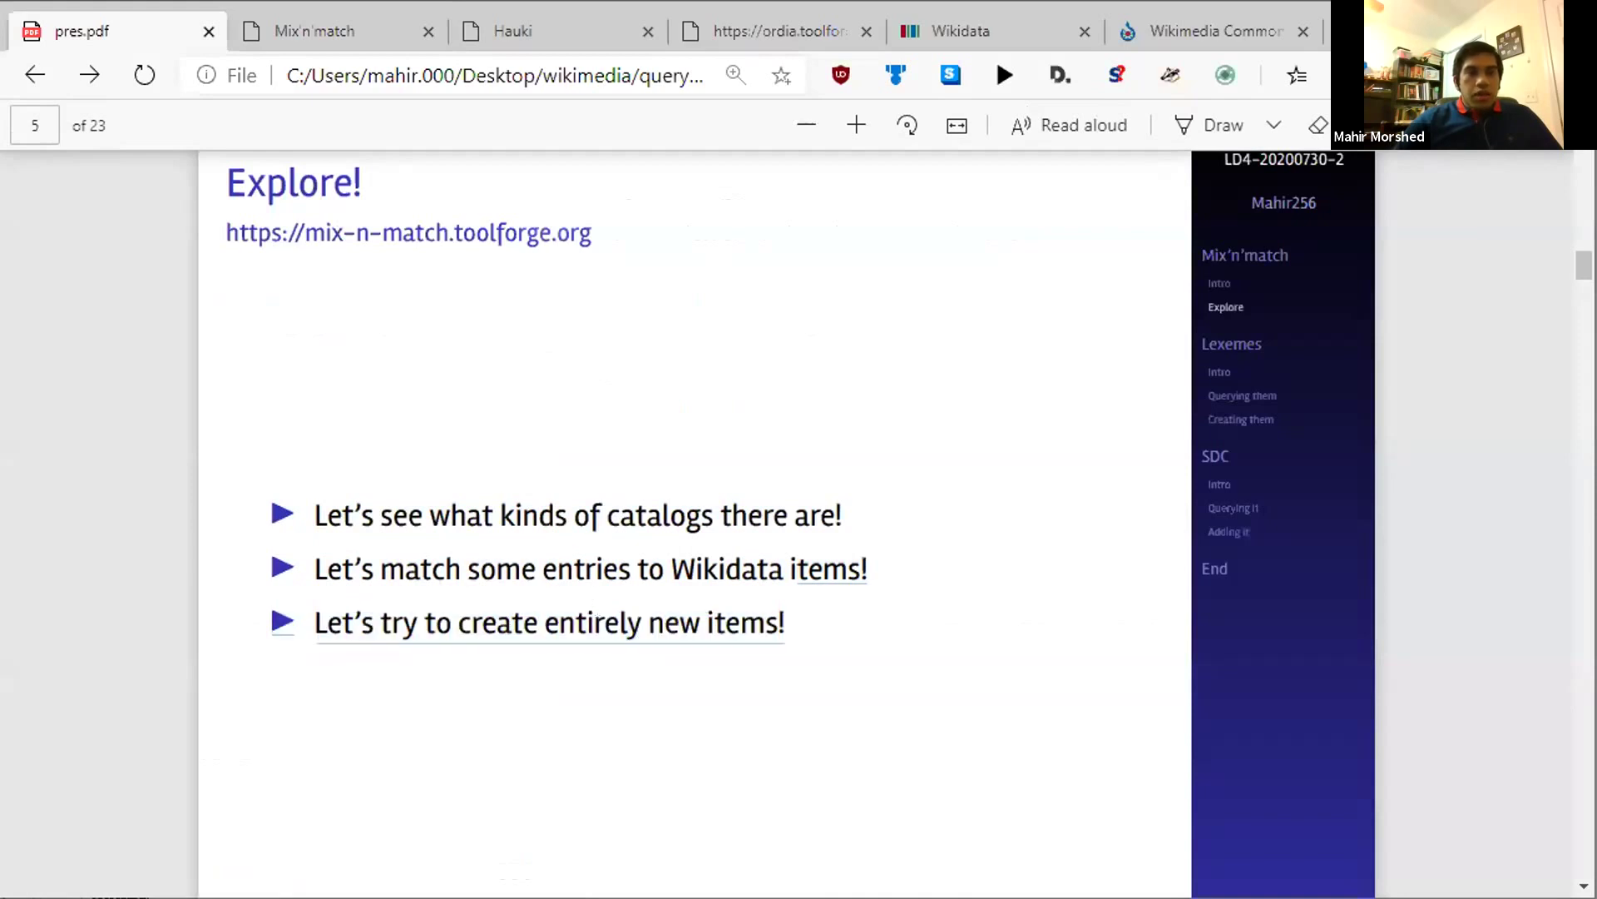
Search catalogs for 'cull', open Cullum IDs and list its unmatched entries.
{"action": "left_click", "coordinate": [345, 37]}
{"action": "left_click", "coordinate": [810, 359]}
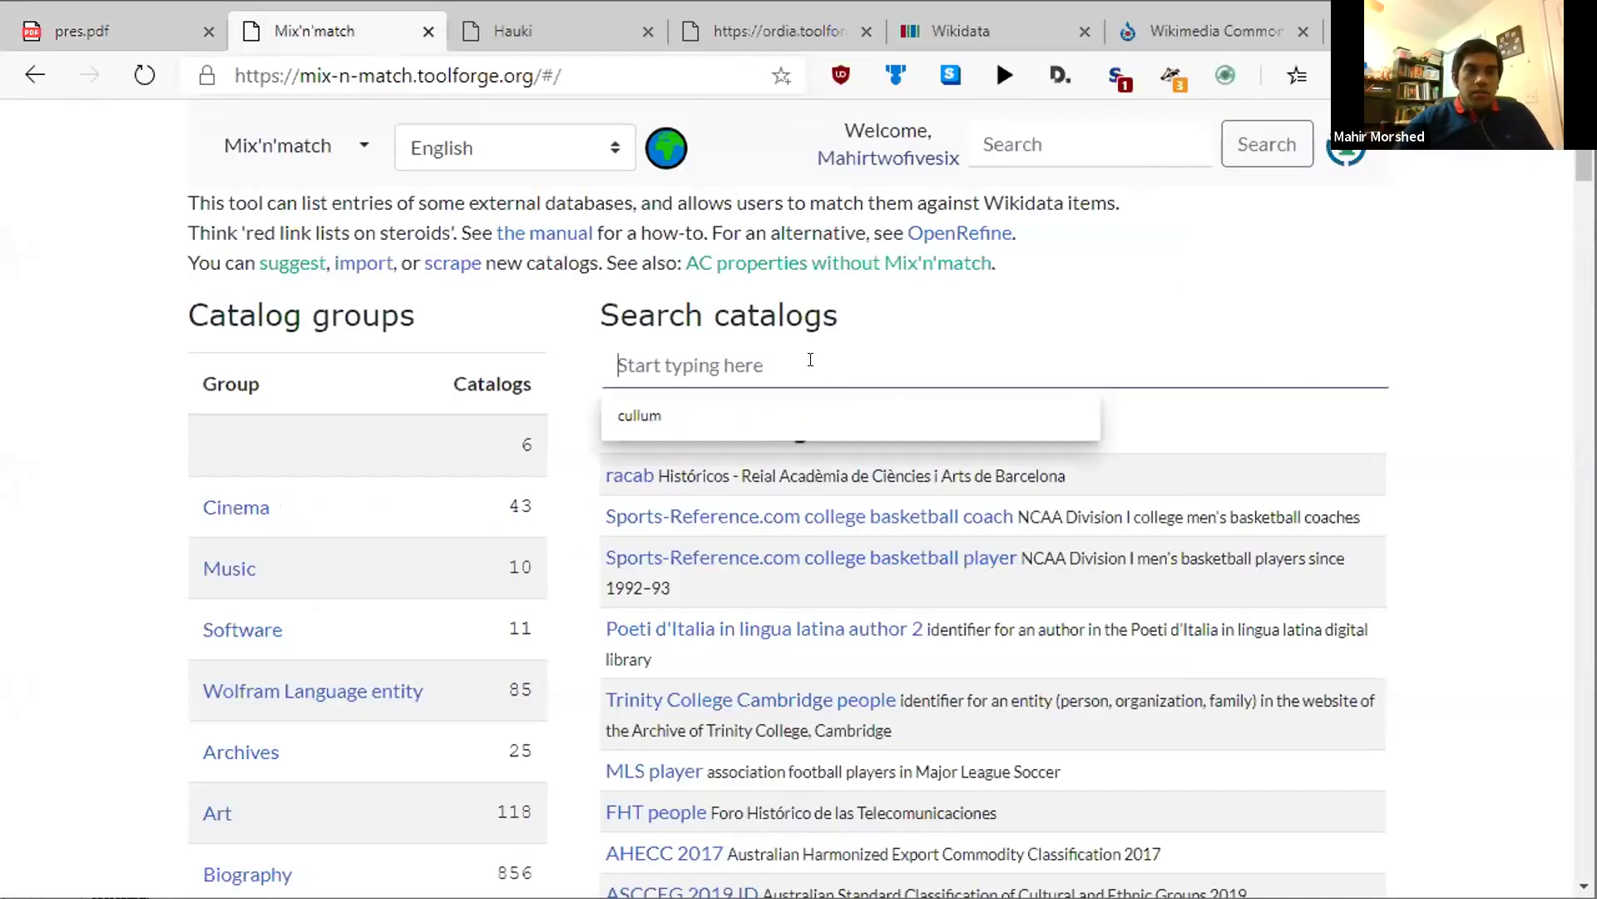
{"action": "type", "text": "cull"}
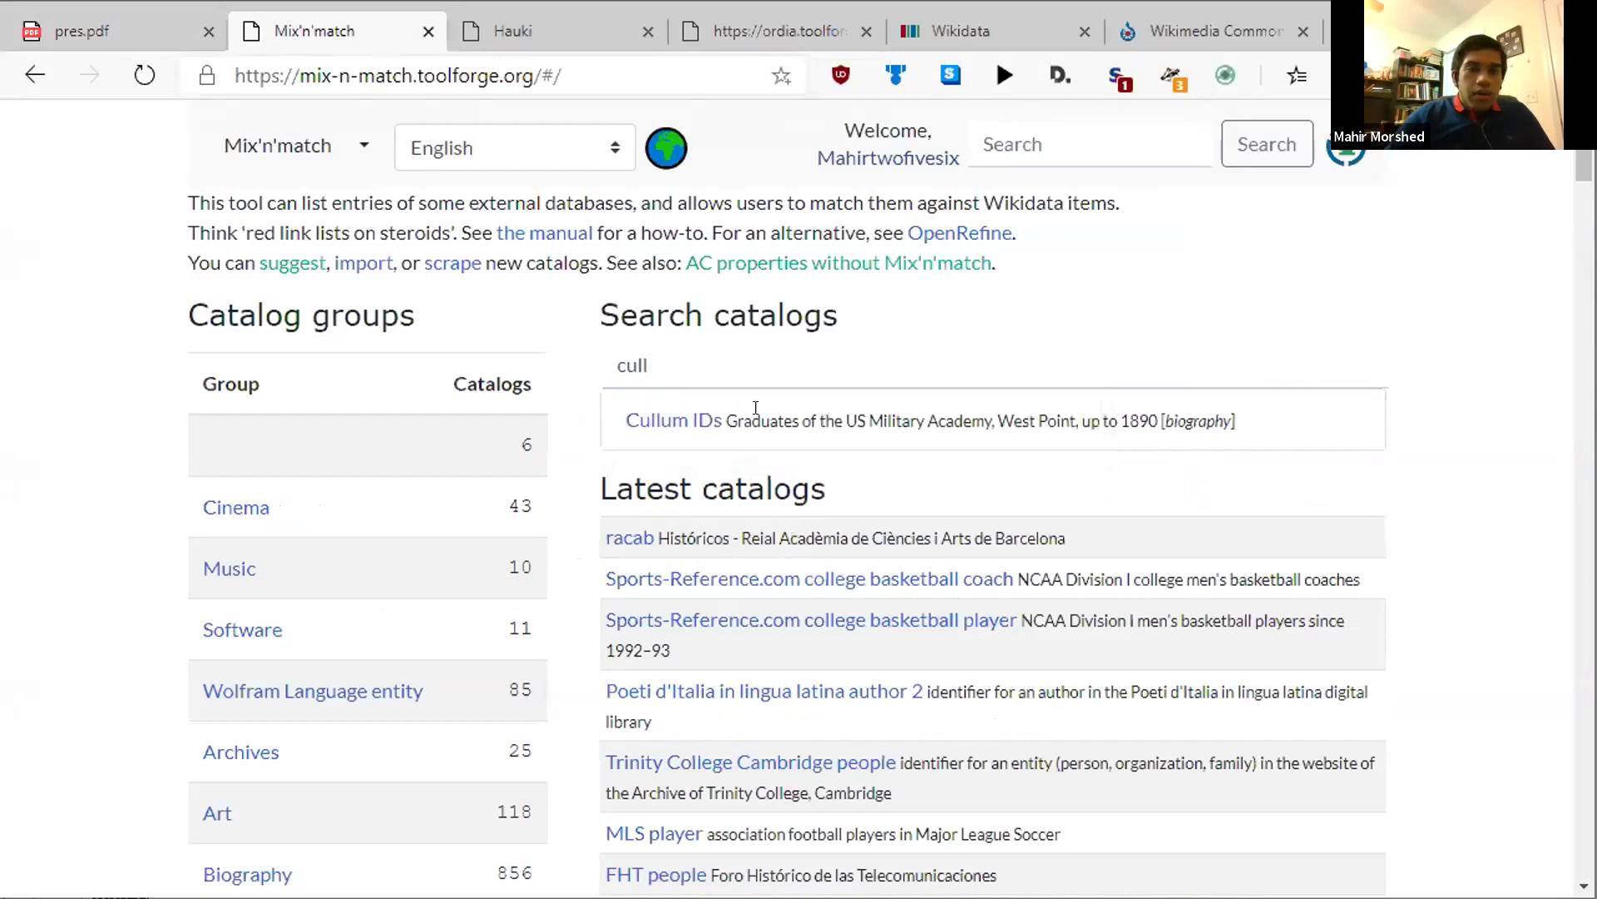
{"action": "left_click", "coordinate": [661, 416]}
{"action": "scroll", "coordinate": [275, 491], "scroll_direction": "down", "scroll_amount": 3}
{"action": "left_click", "coordinate": [268, 446]}
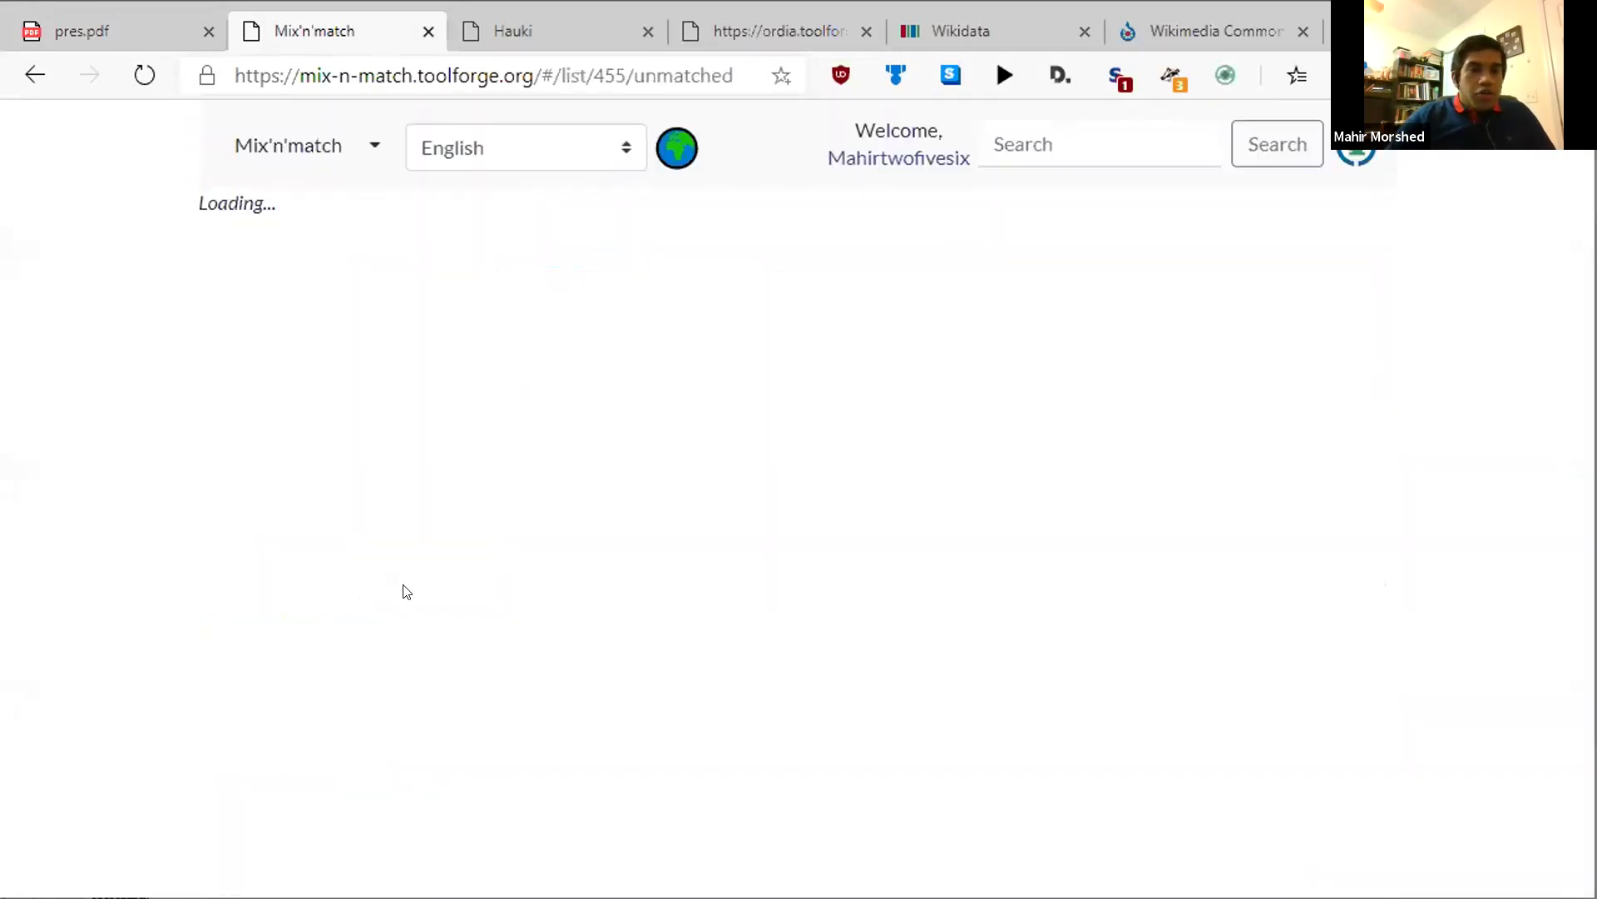
{"action": "scroll", "coordinate": [903, 428], "scroll_direction": "down", "scroll_amount": 4}
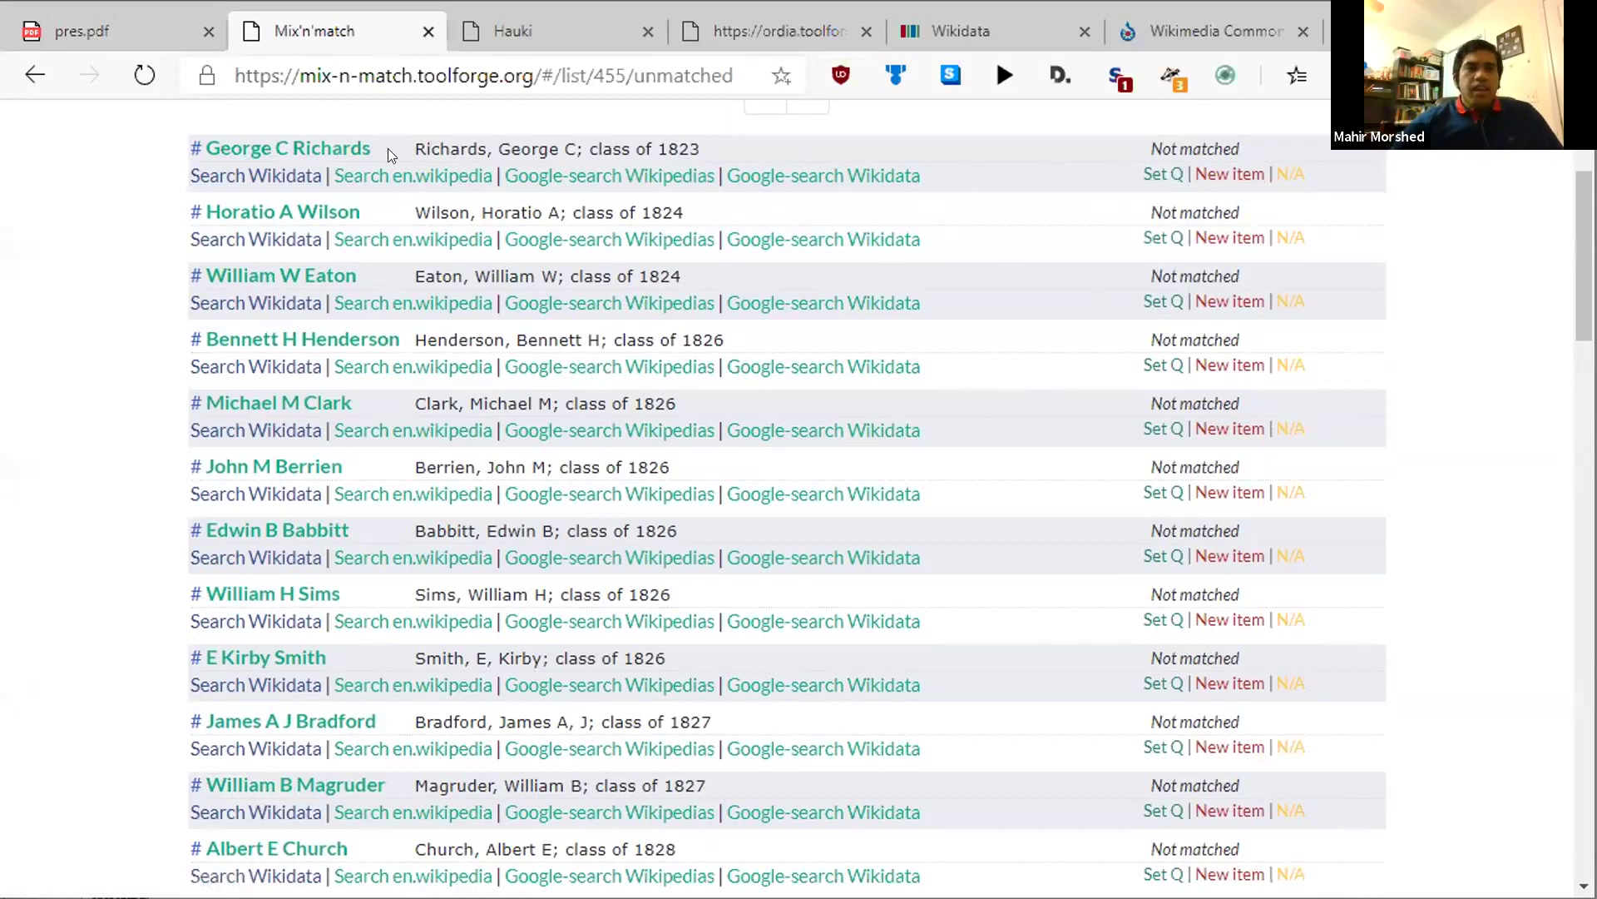
Return to the presentation and advance to the Lexemes Outline slide.
{"action": "left_click", "coordinate": [111, 28]}
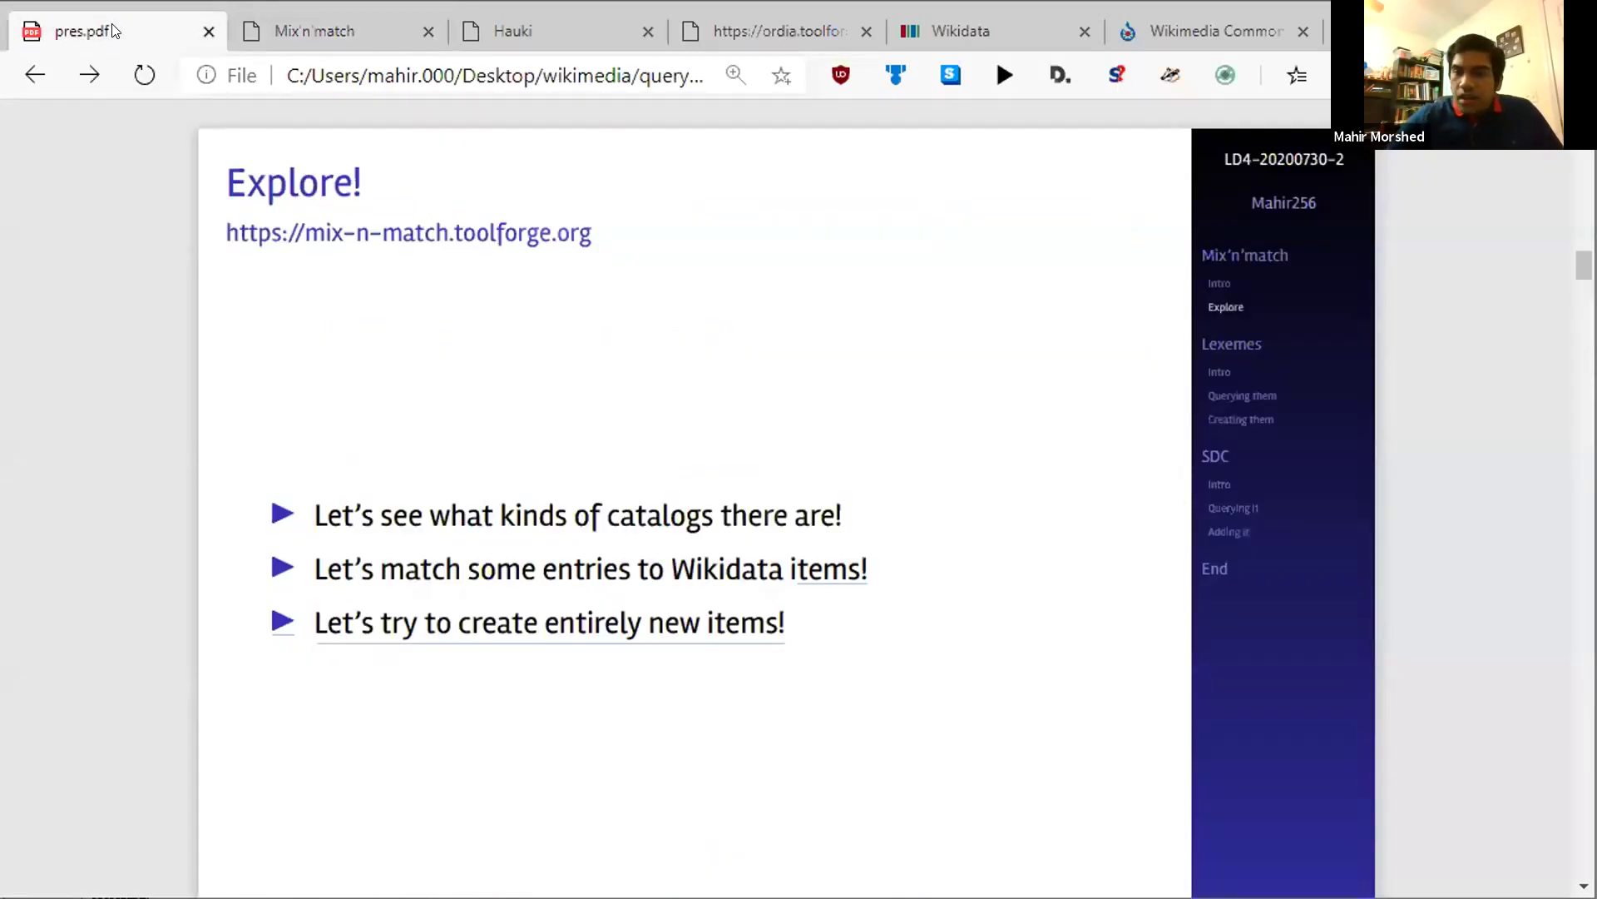
{"action": "key", "text": "Page_Down"}
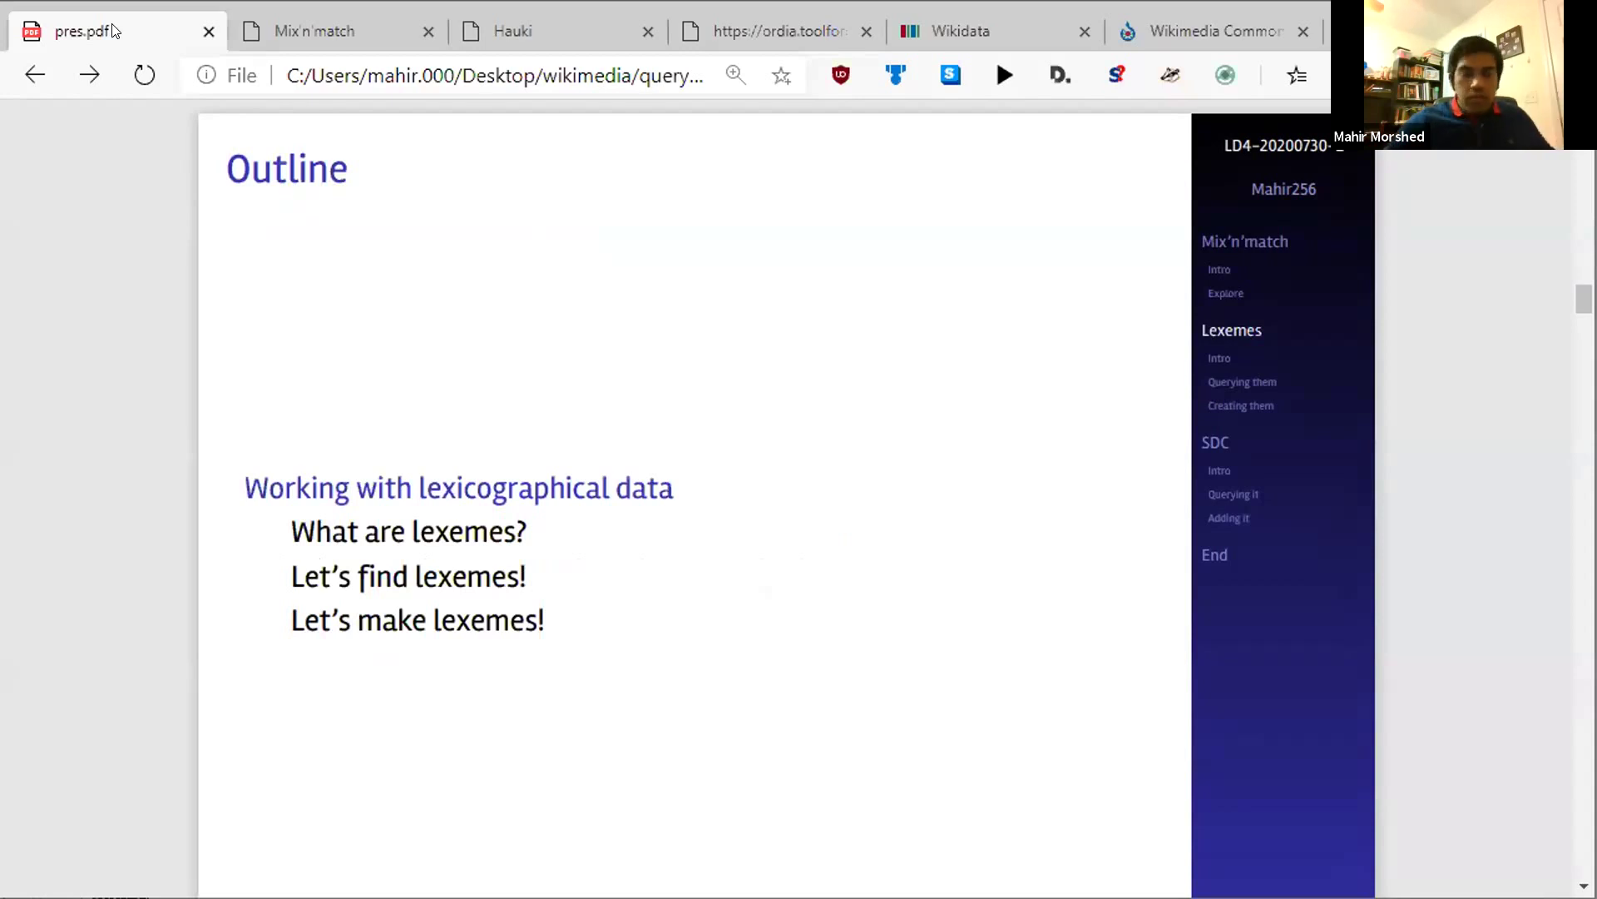
Advance the presentation to the 'What are lexemes?' slide.
{"action": "key", "text": "Page_Down"}
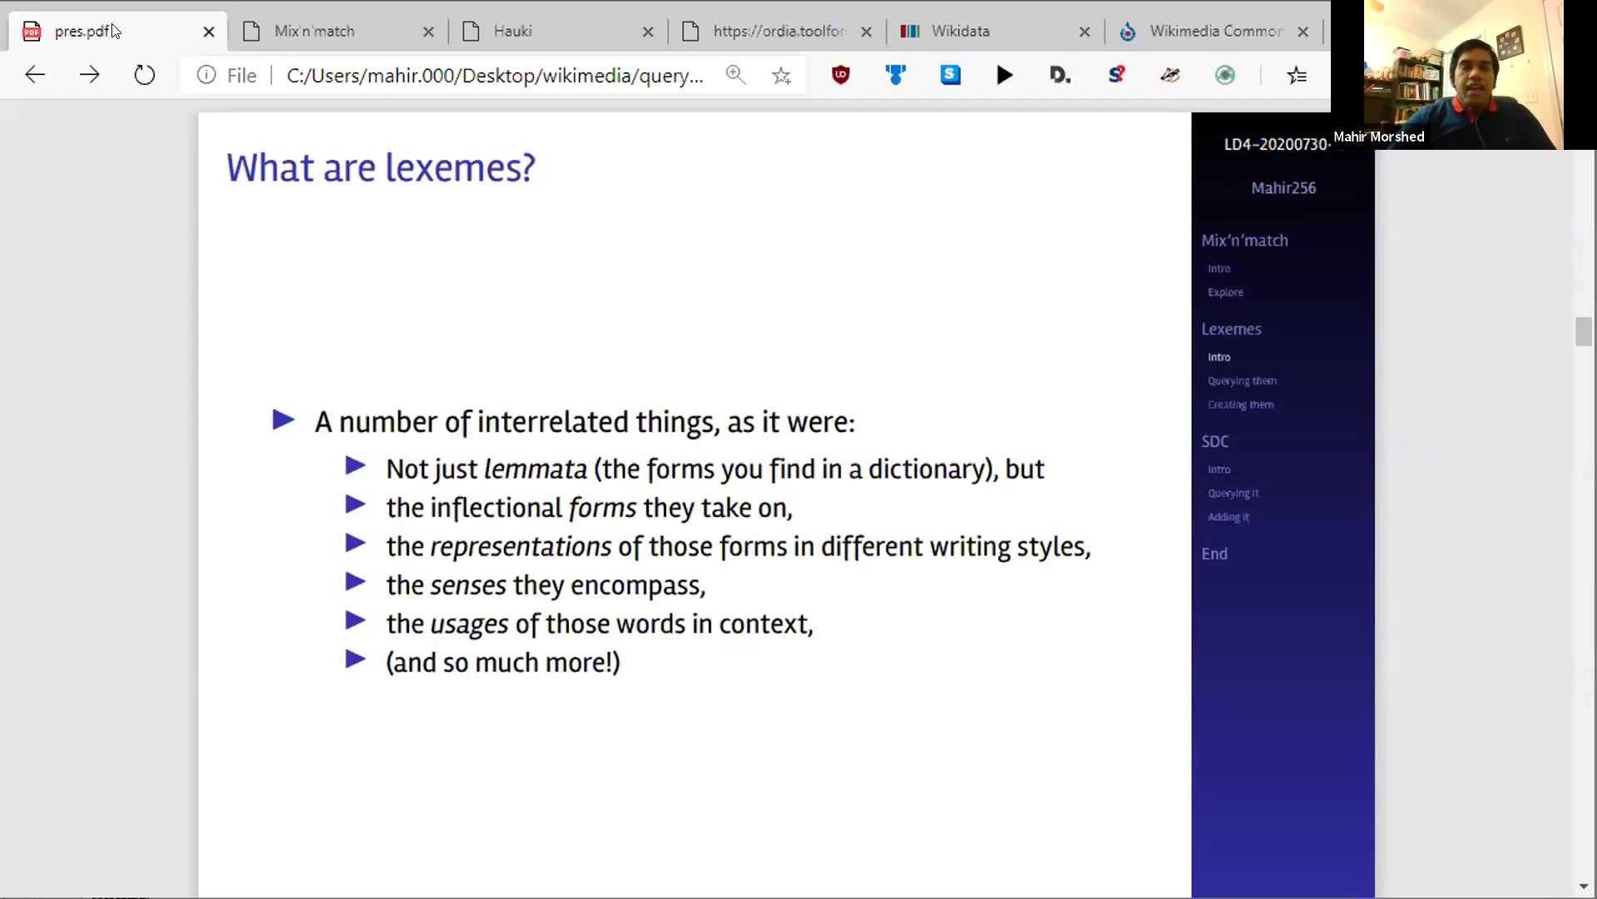
Move to the 'Anatomy of a lexeme' slide and open its L301993 link in a new tab.
{"action": "key", "text": "Right"}
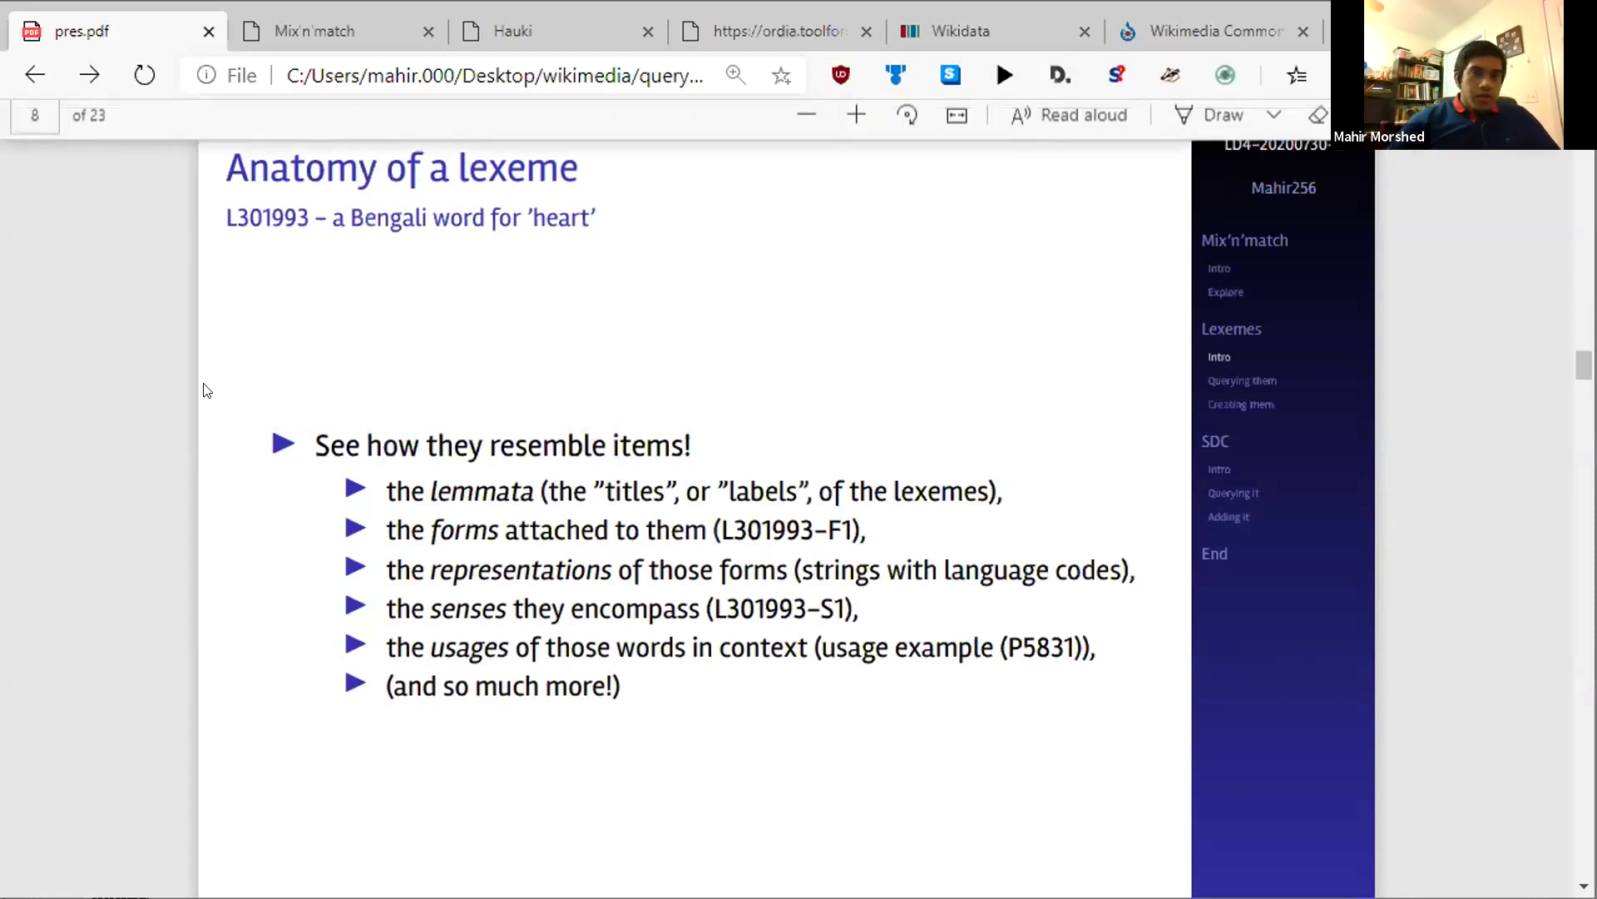
{"action": "right_click", "coordinate": [257, 218]}
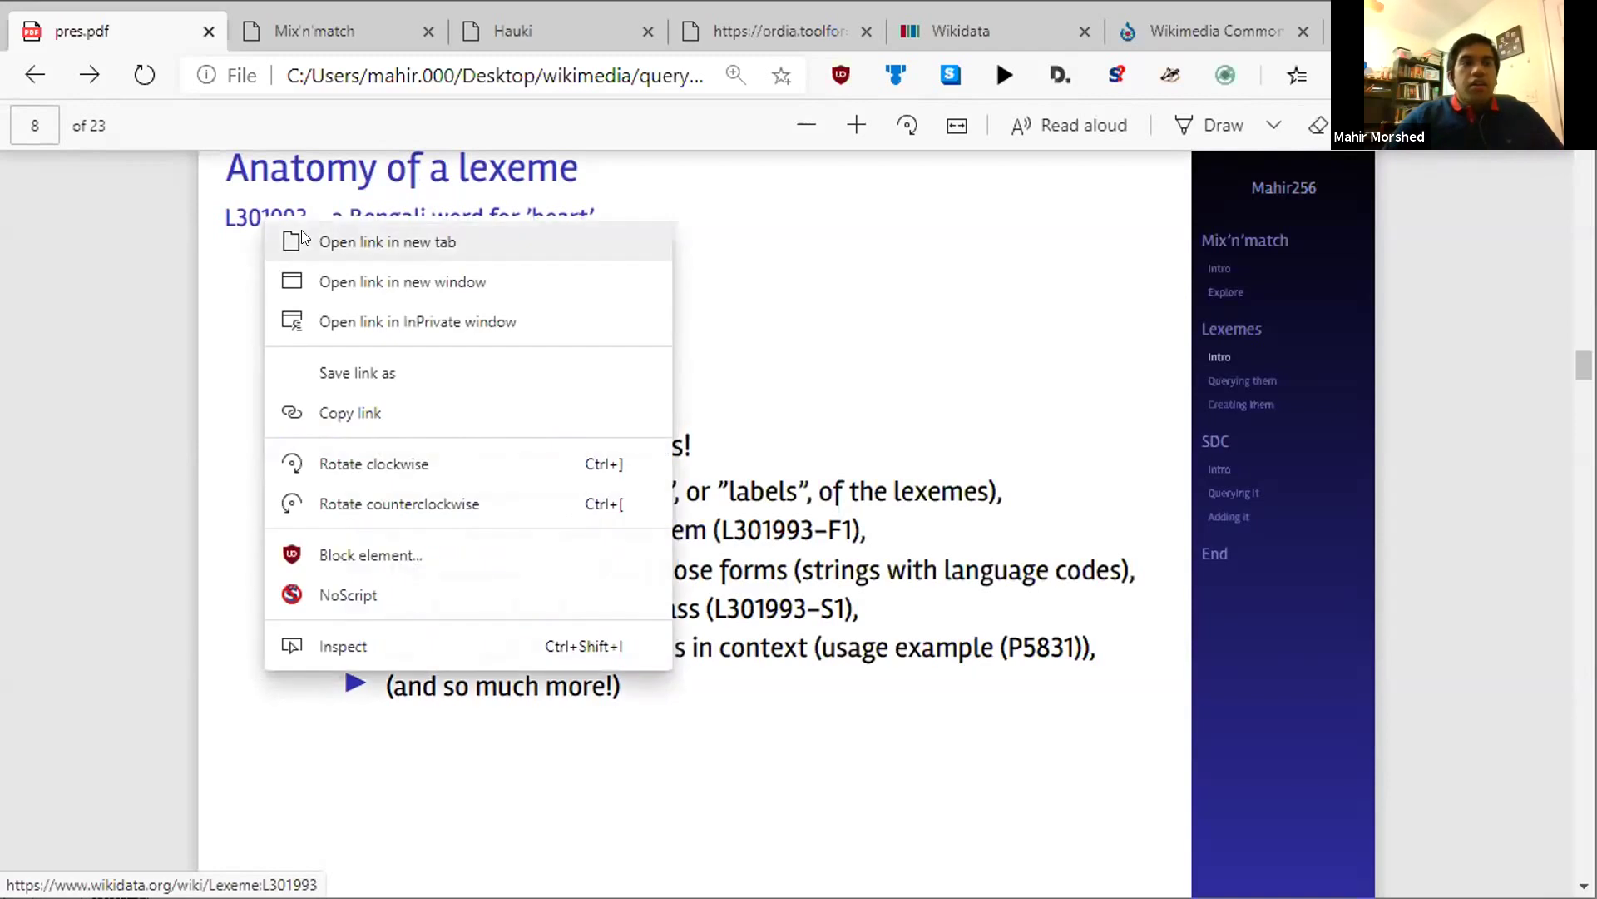
{"action": "left_click", "coordinate": [301, 232]}
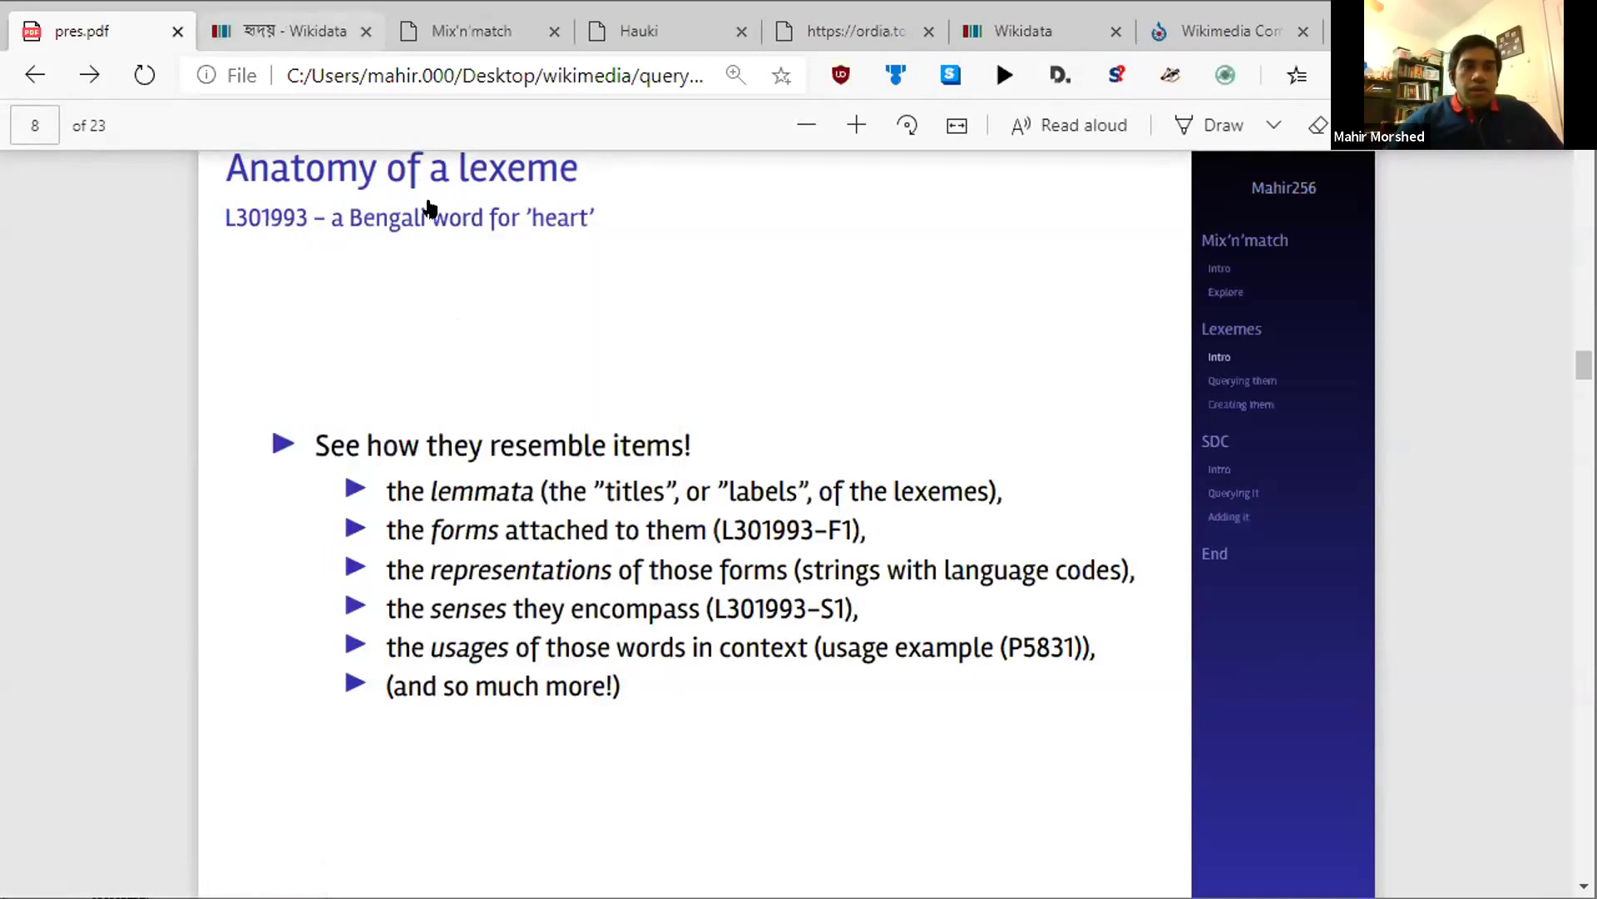
{"action": "left_click", "coordinate": [283, 35]}
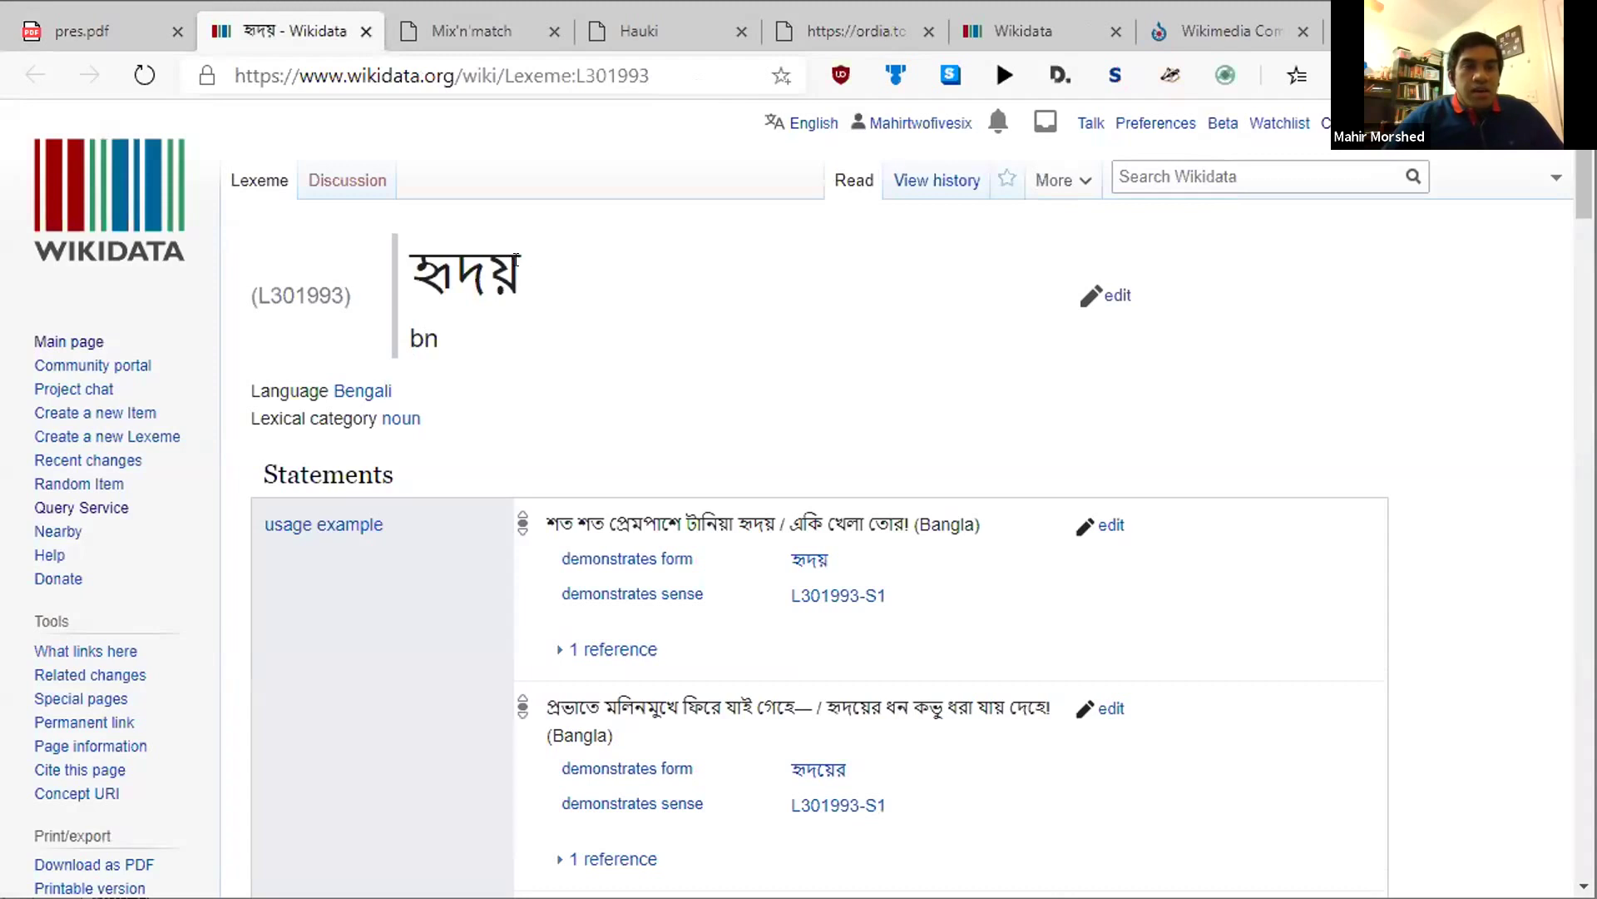
{"action": "double_click", "coordinate": [451, 268]}
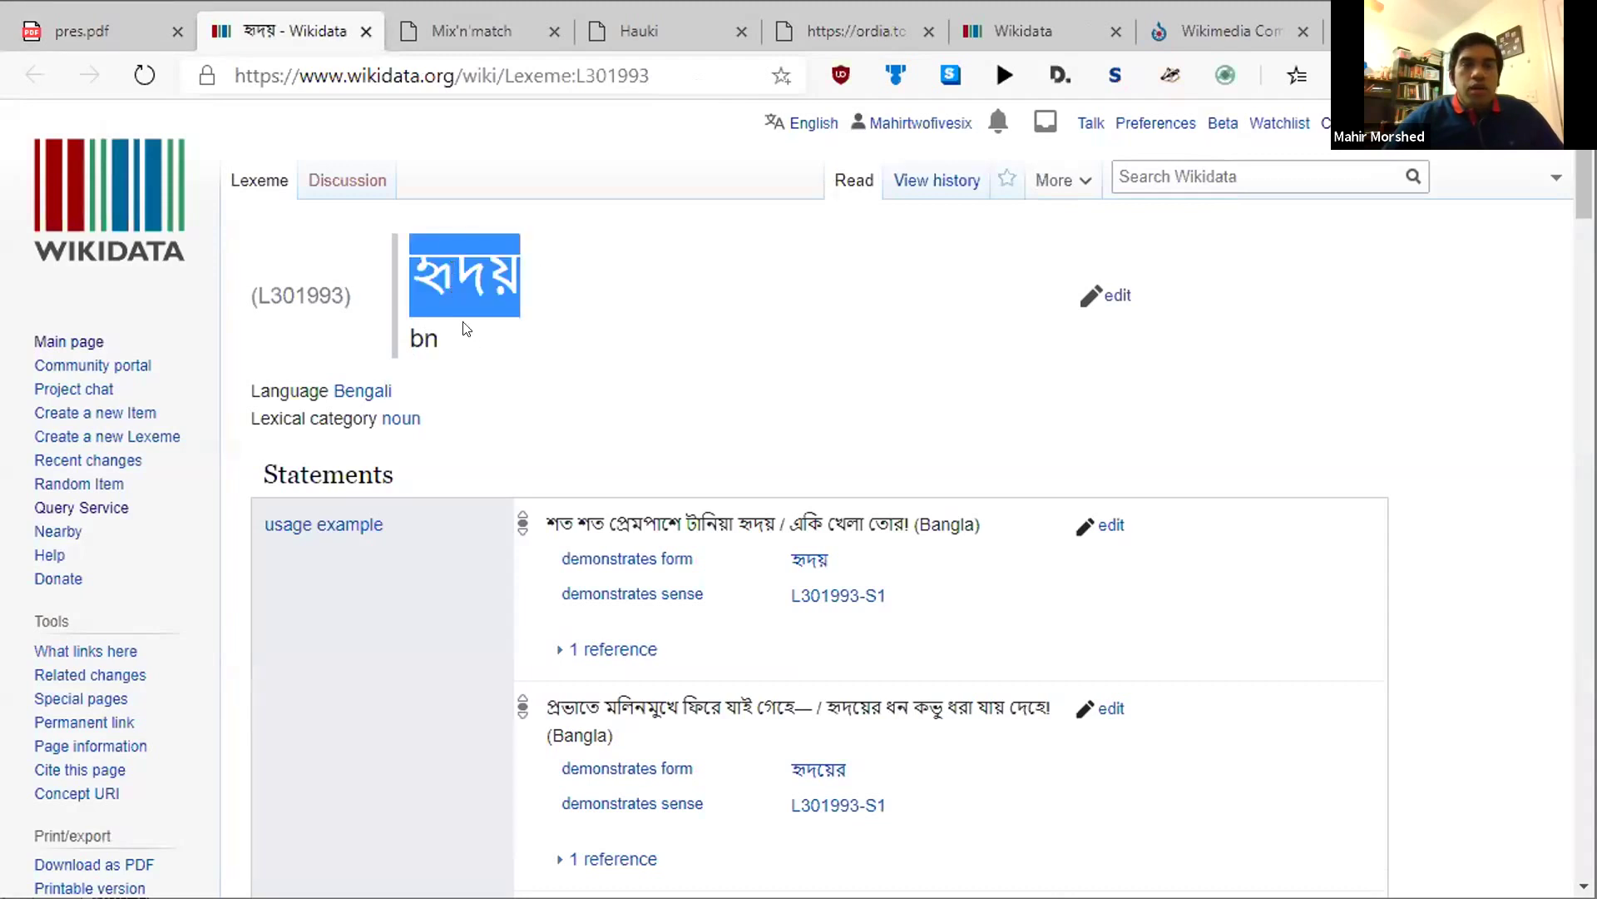
{"action": "left_click", "coordinate": [407, 259]}
{"action": "left_click_drag", "start_coordinate": [406, 259], "coordinate": [542, 271]}
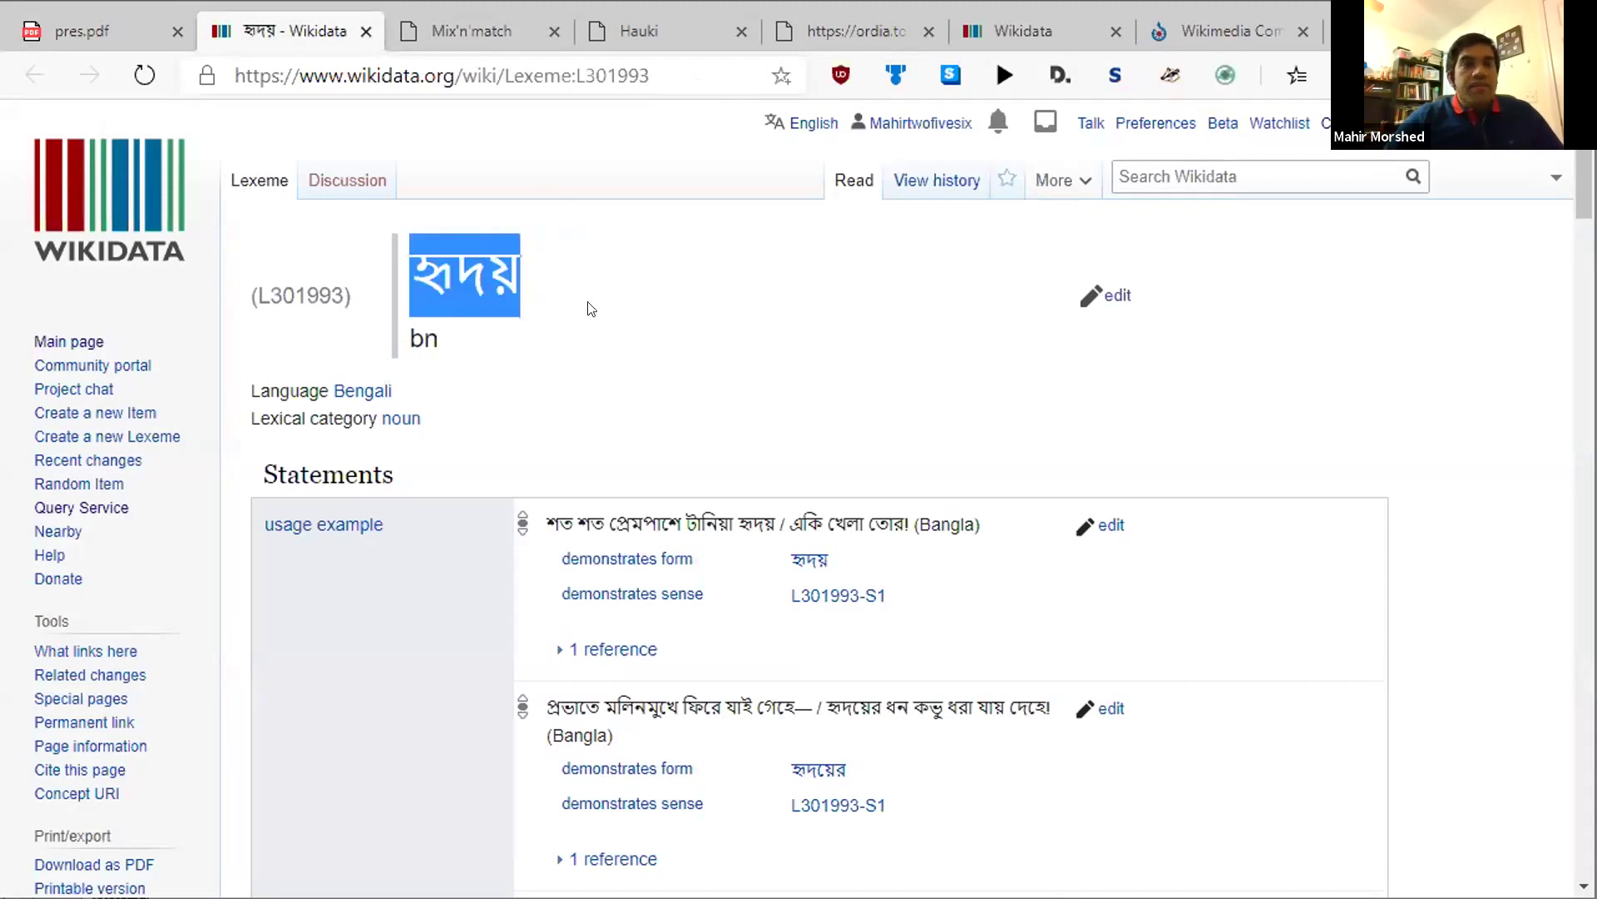
{"action": "left_click", "coordinate": [431, 332]}
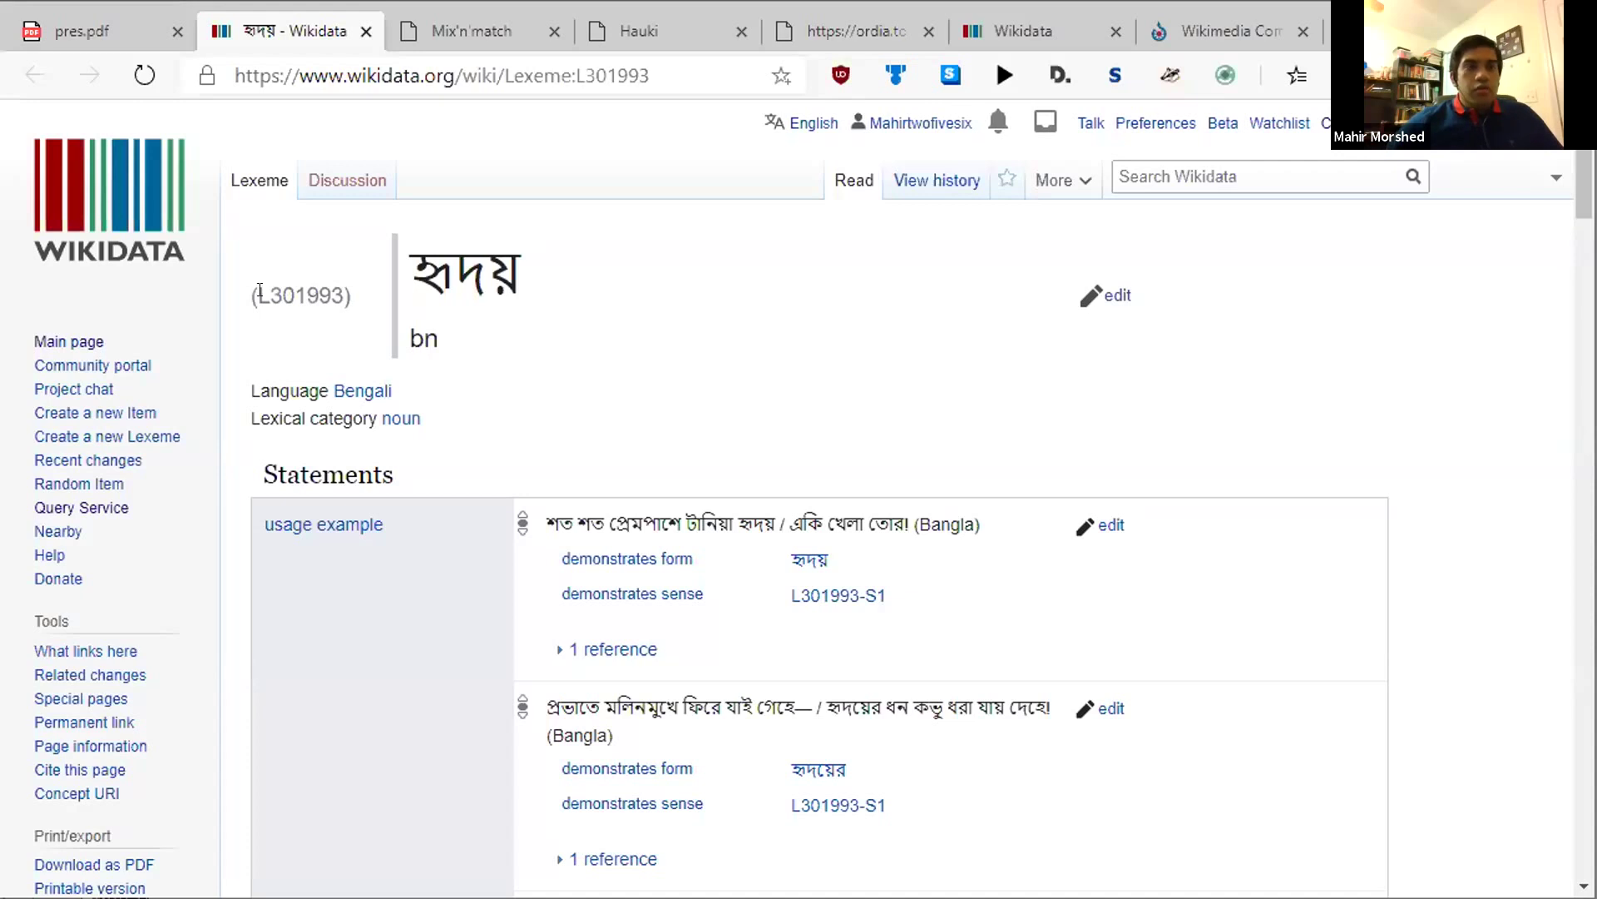
{"action": "left_click_drag", "start_coordinate": [255, 291], "coordinate": [337, 287]}
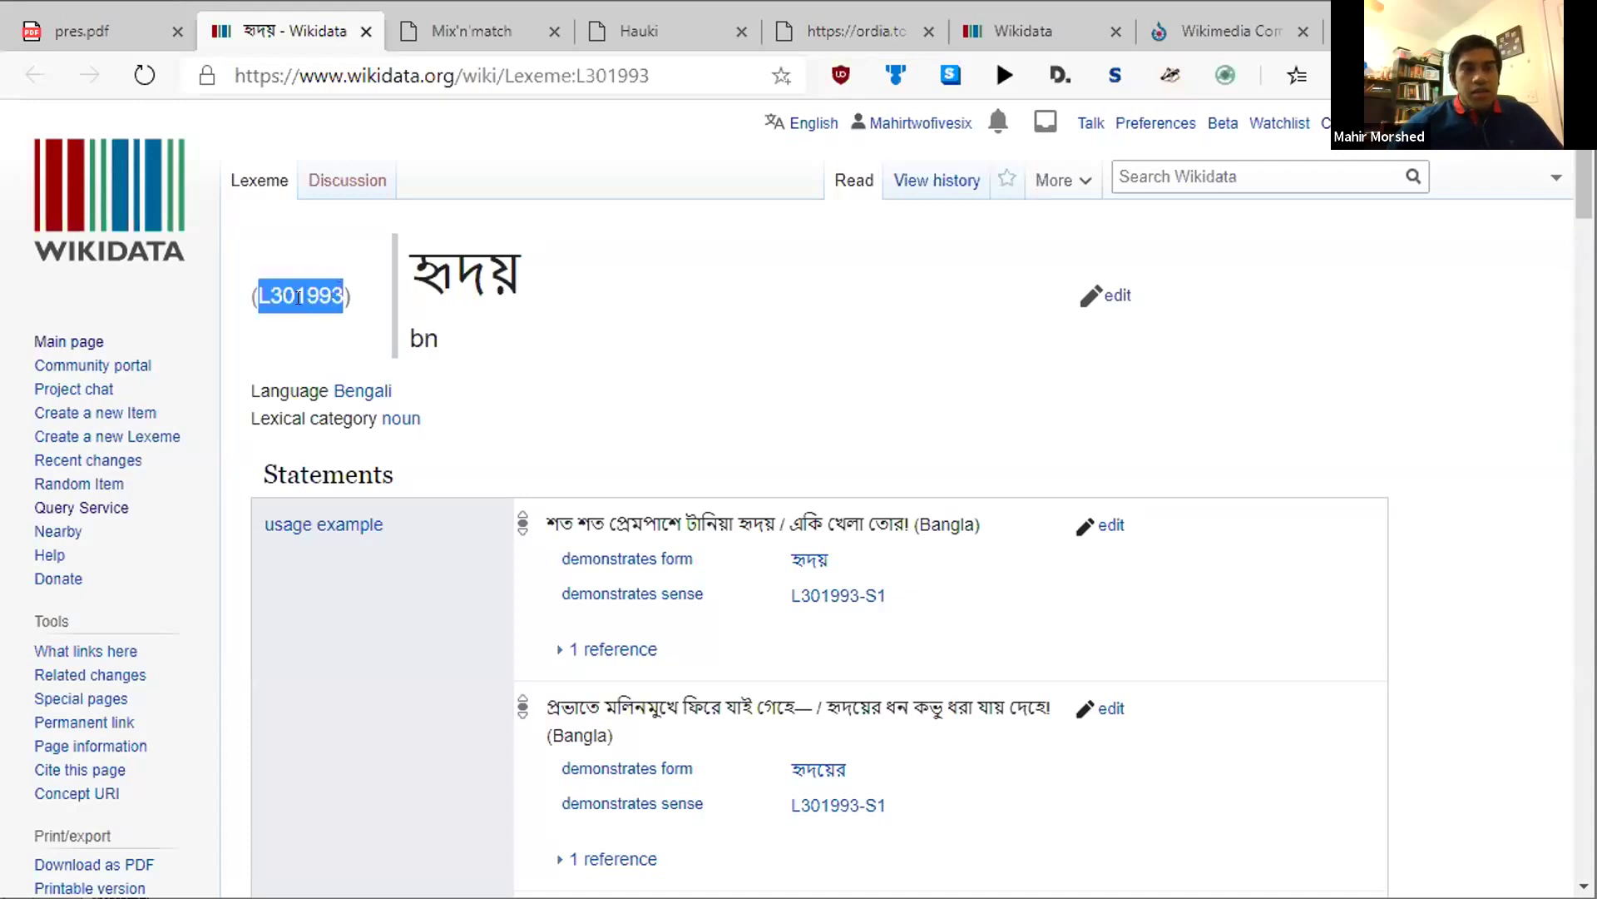
{"action": "left_click", "coordinate": [337, 287]}
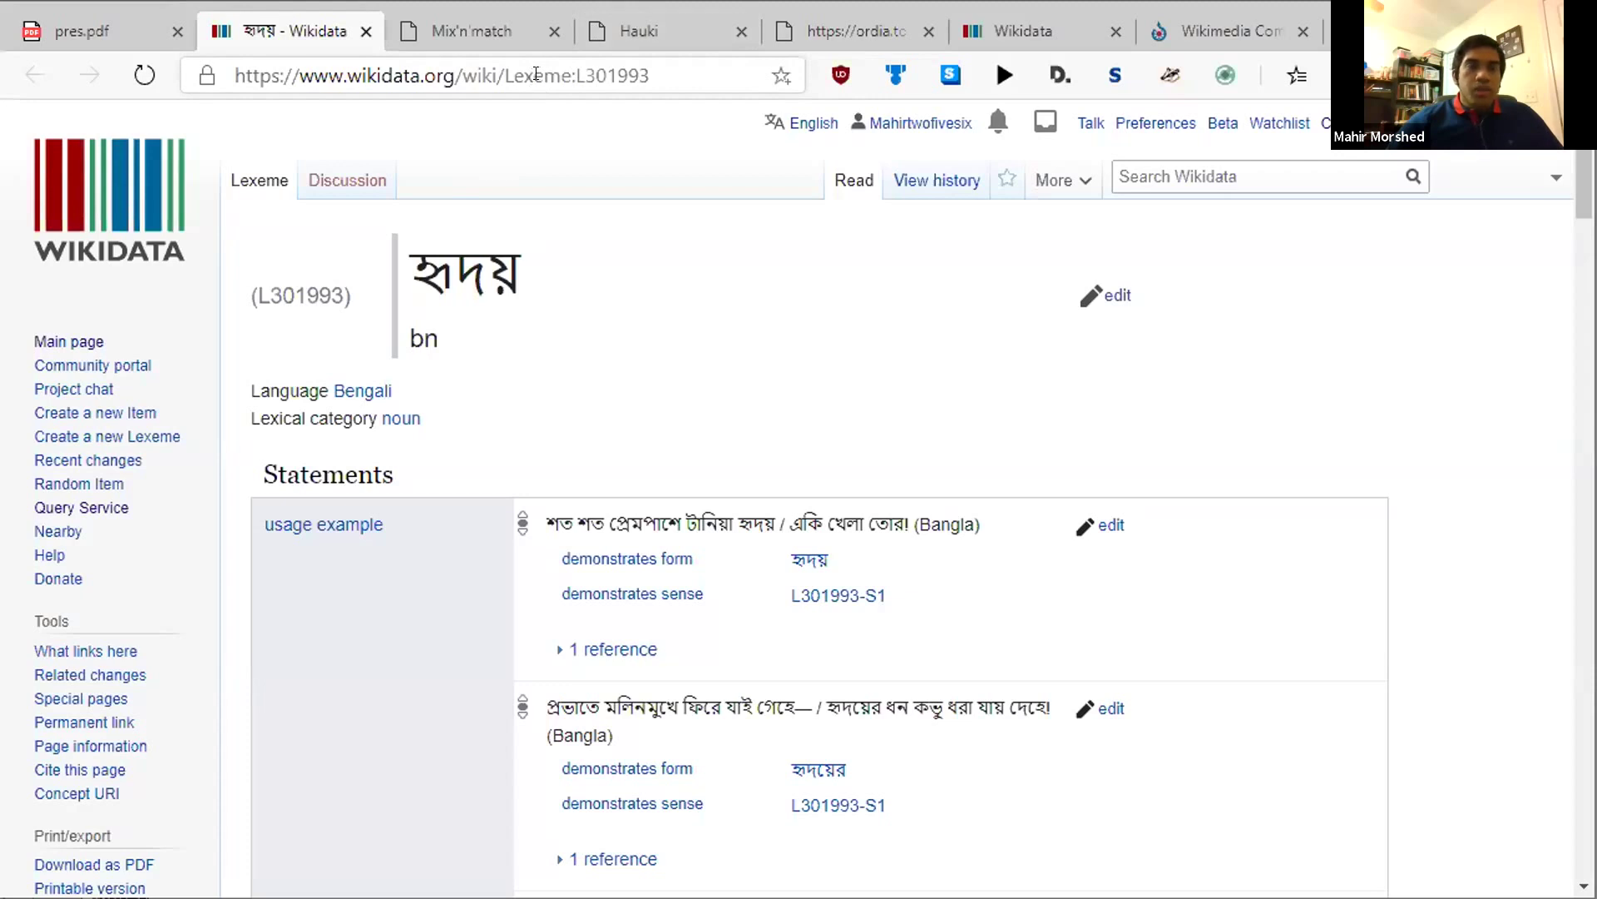
{"action": "double_click", "coordinate": [283, 295]}
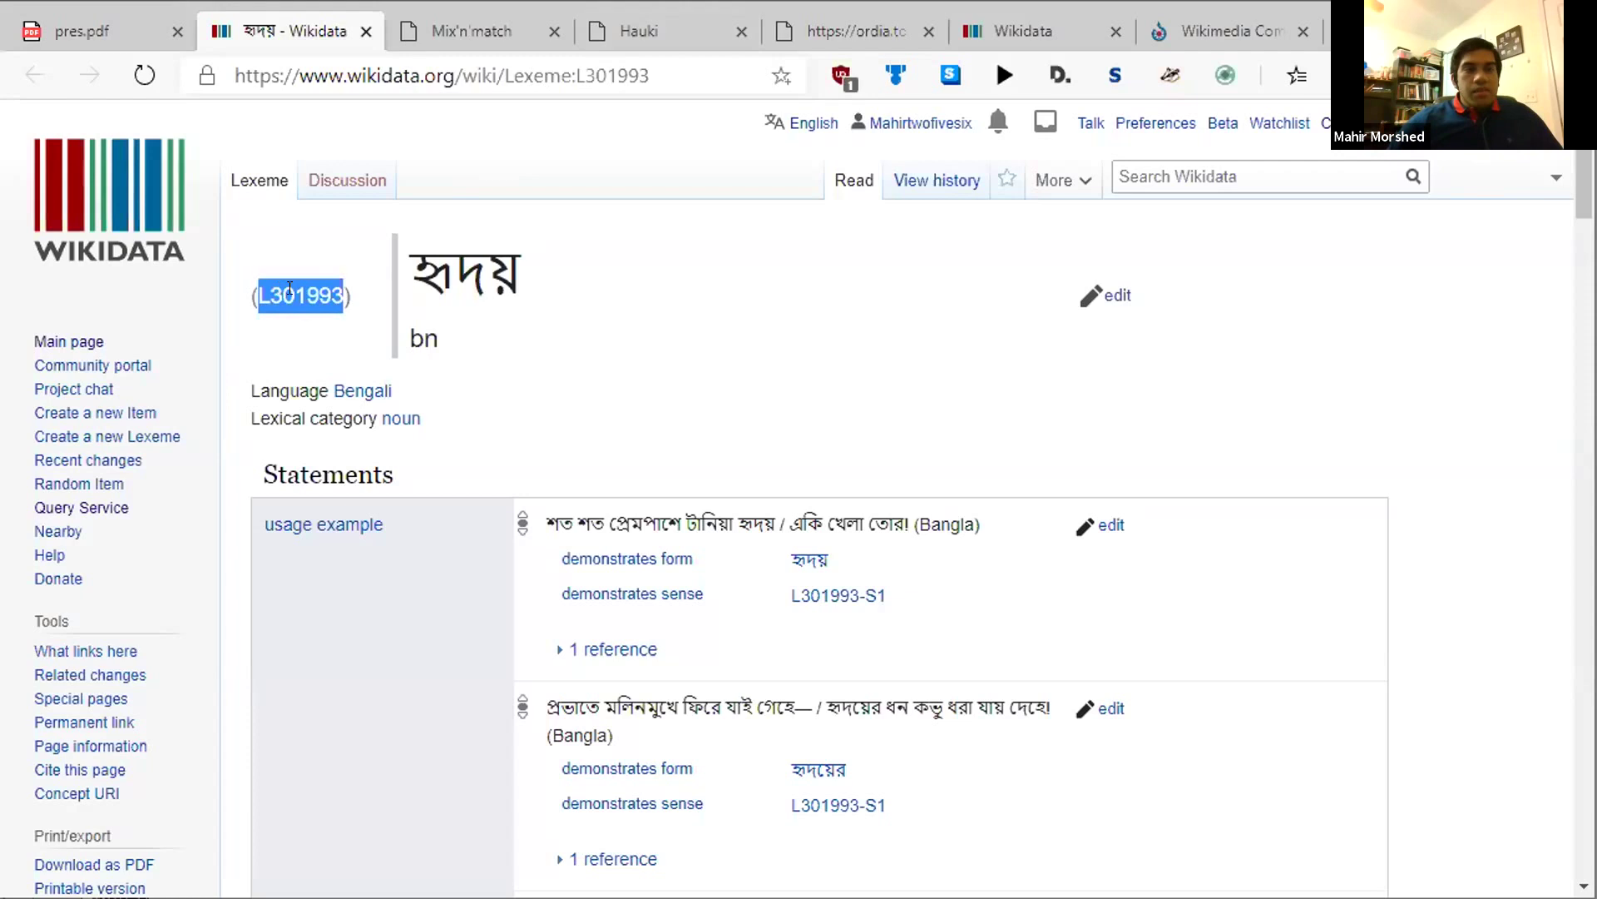
{"action": "left_click", "coordinate": [277, 289]}
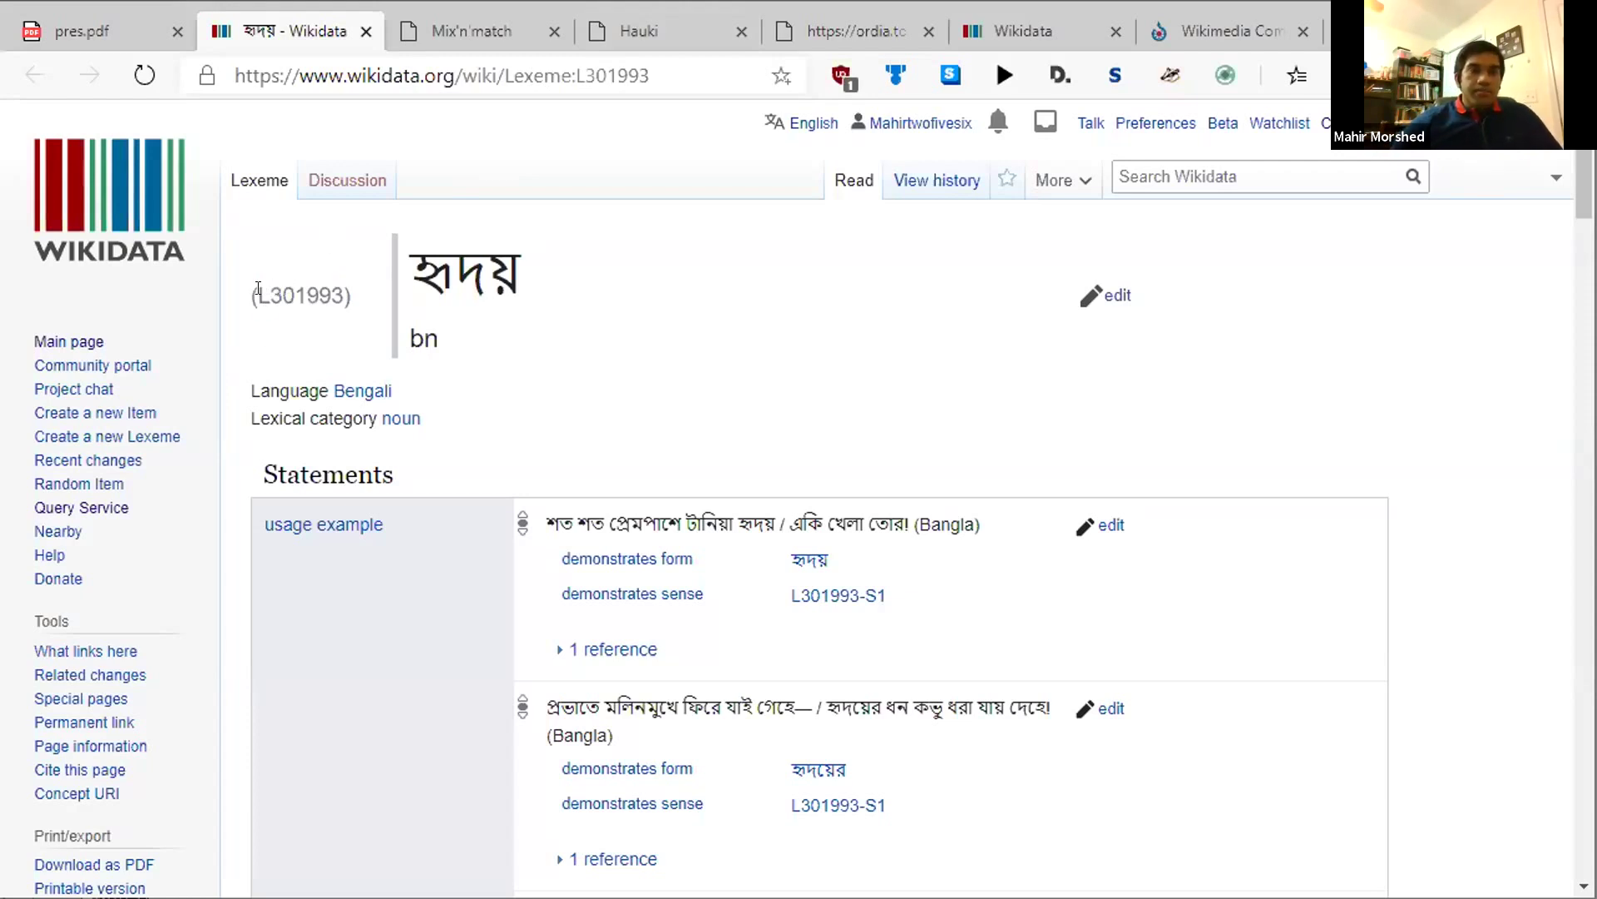
{"action": "left_click_drag", "start_coordinate": [268, 289], "coordinate": [343, 293]}
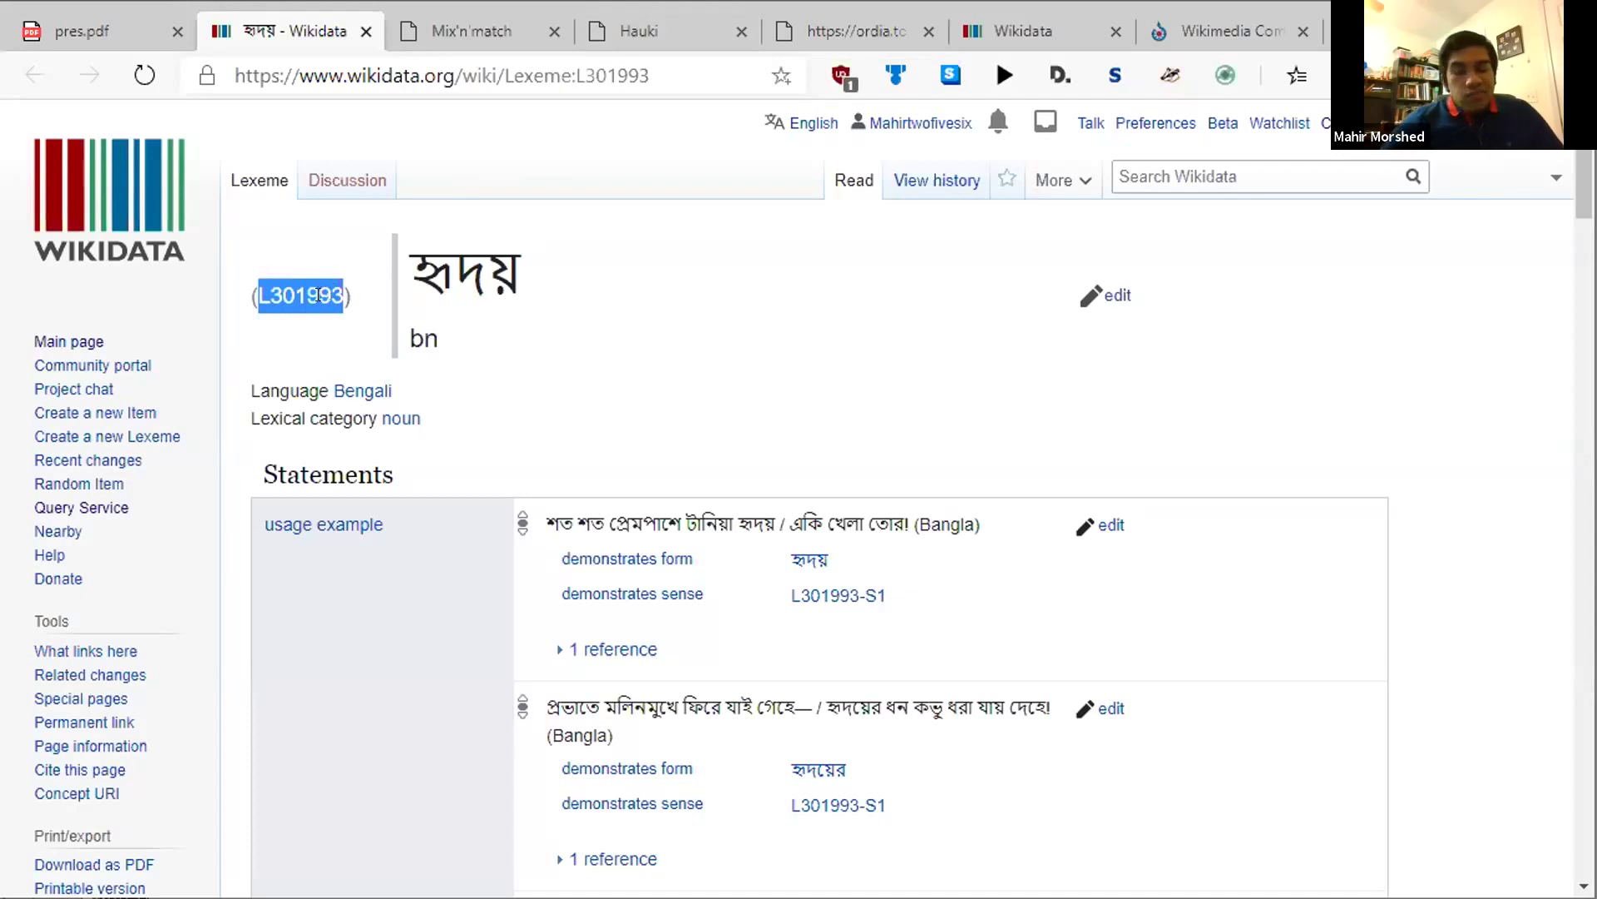
{"action": "double_click", "coordinate": [447, 257]}
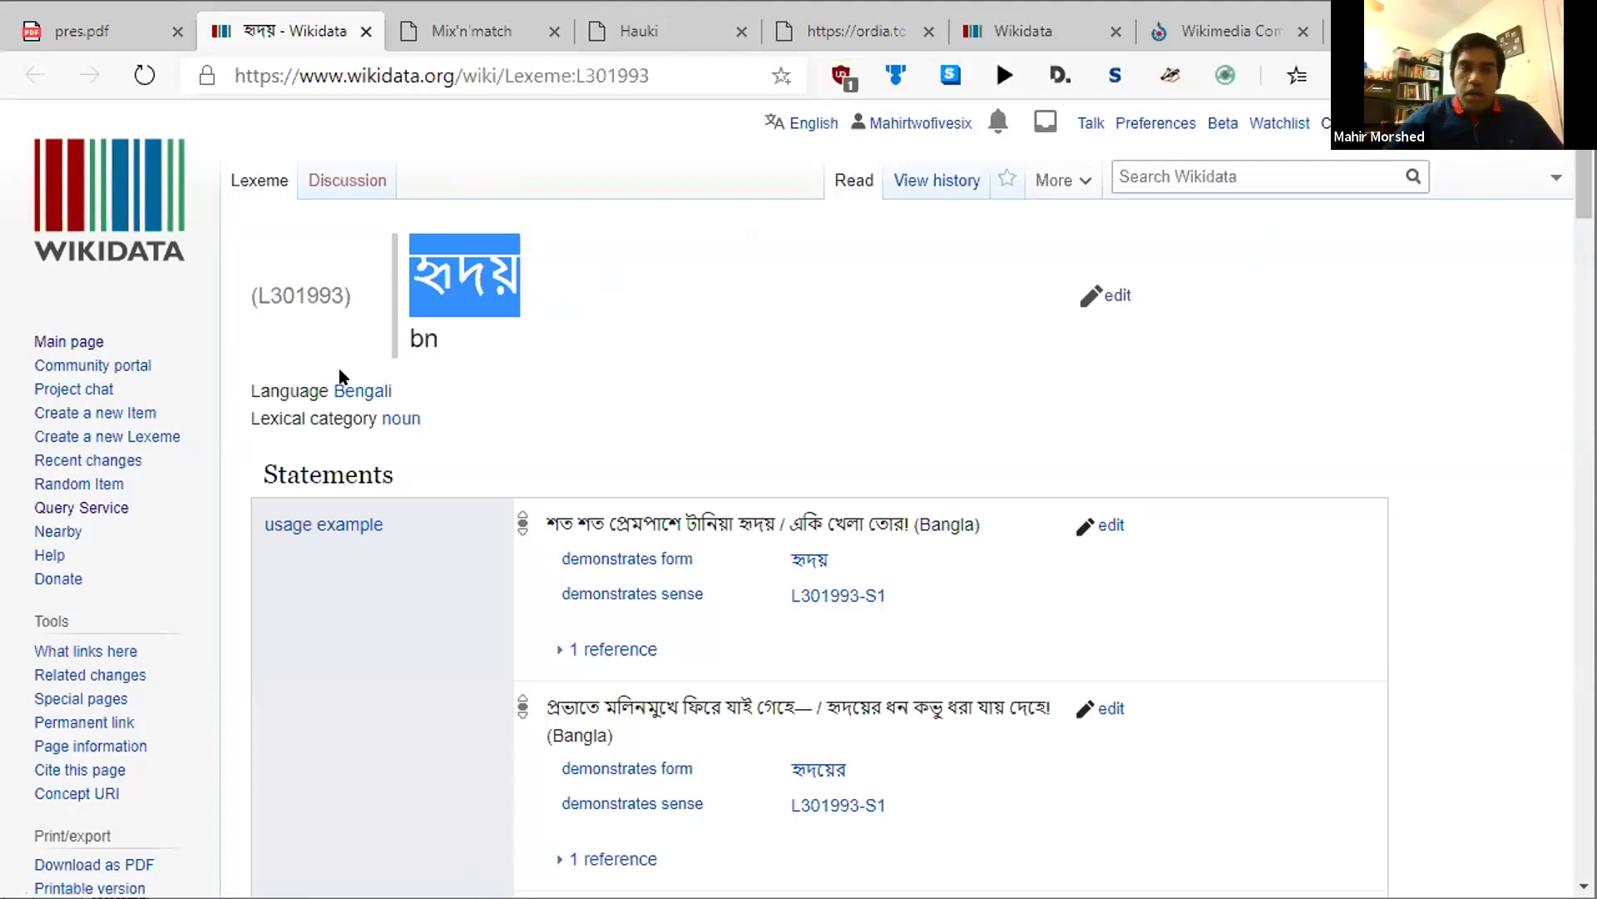
Scroll through L301993's statements and expand the first usage example's reference (Q95791305, lines 1-2).
{"action": "triple_click", "coordinate": [294, 375]}
{"action": "left_click", "coordinate": [501, 379]}
{"action": "scroll", "coordinate": [407, 416], "scroll_direction": "down", "scroll_amount": 1}
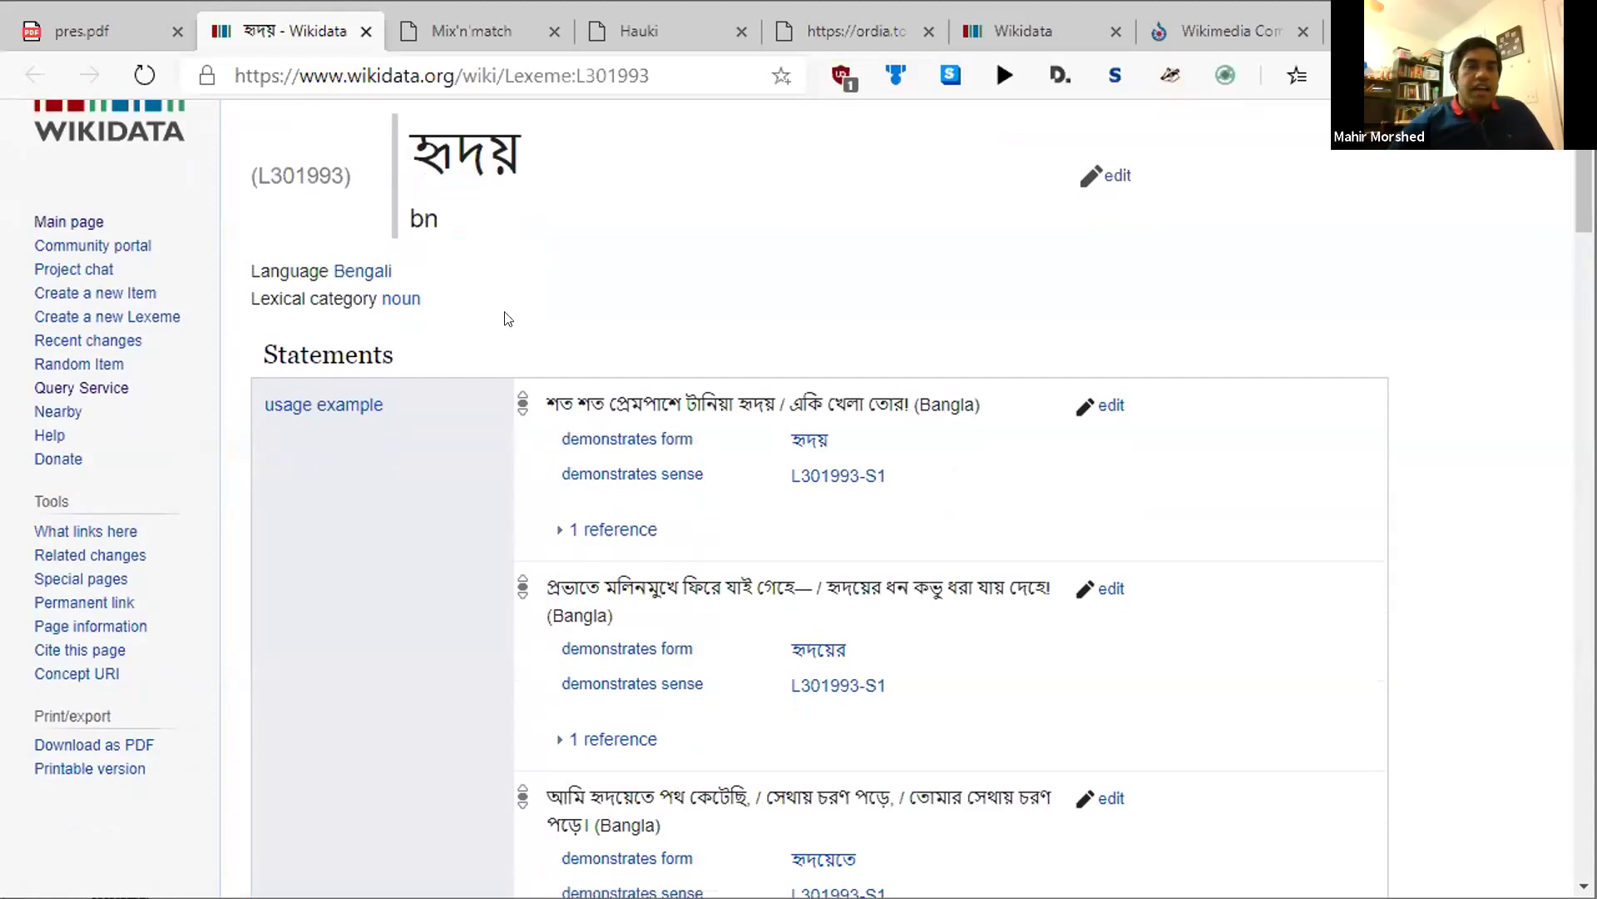
{"action": "scroll", "coordinate": [486, 313], "scroll_direction": "down", "scroll_amount": 1}
{"action": "scroll", "coordinate": [450, 332], "scroll_direction": "down", "scroll_amount": 1}
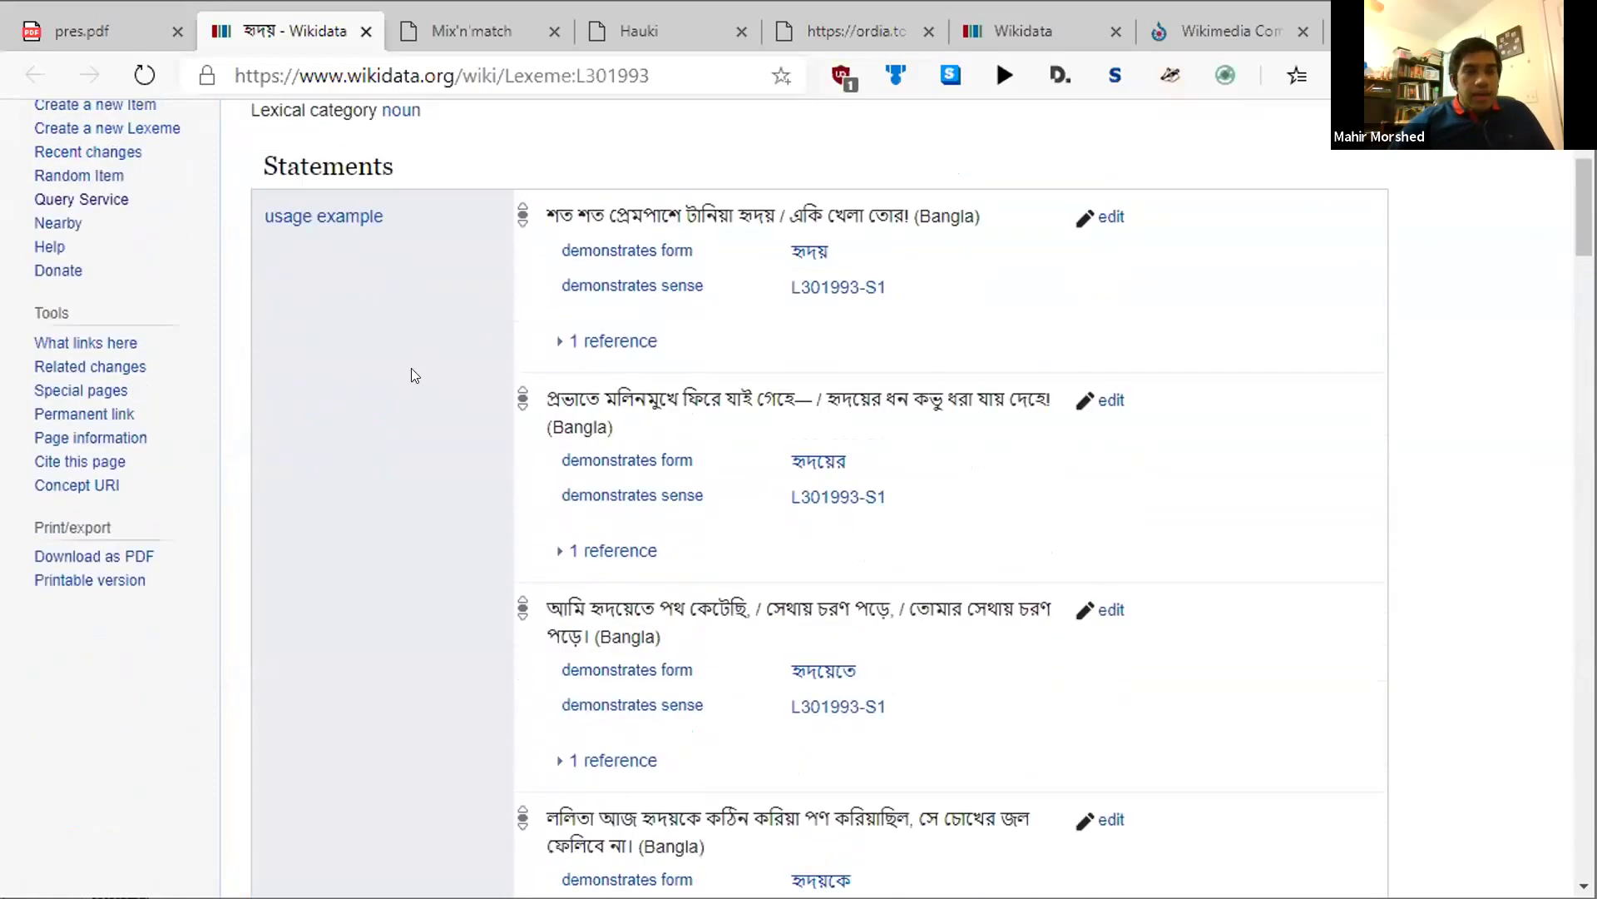
{"action": "scroll", "coordinate": [416, 366], "scroll_direction": "up", "scroll_amount": 3}
{"action": "scroll", "coordinate": [751, 349], "scroll_direction": "down", "scroll_amount": 3}
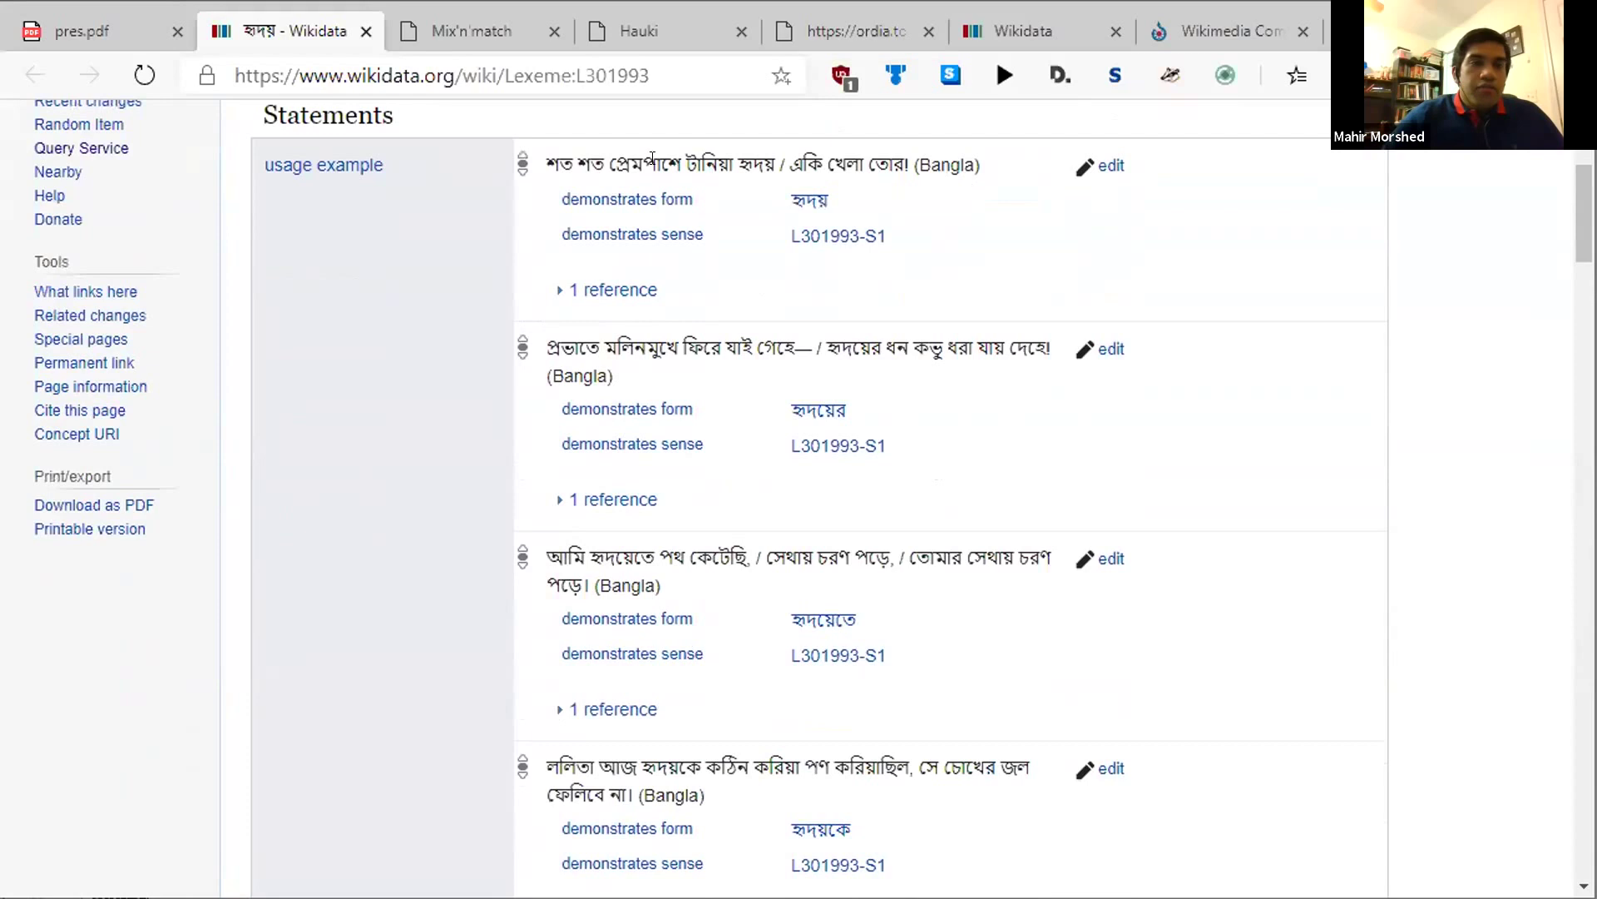
{"action": "scroll", "coordinate": [371, 235], "scroll_direction": "up", "scroll_amount": 2}
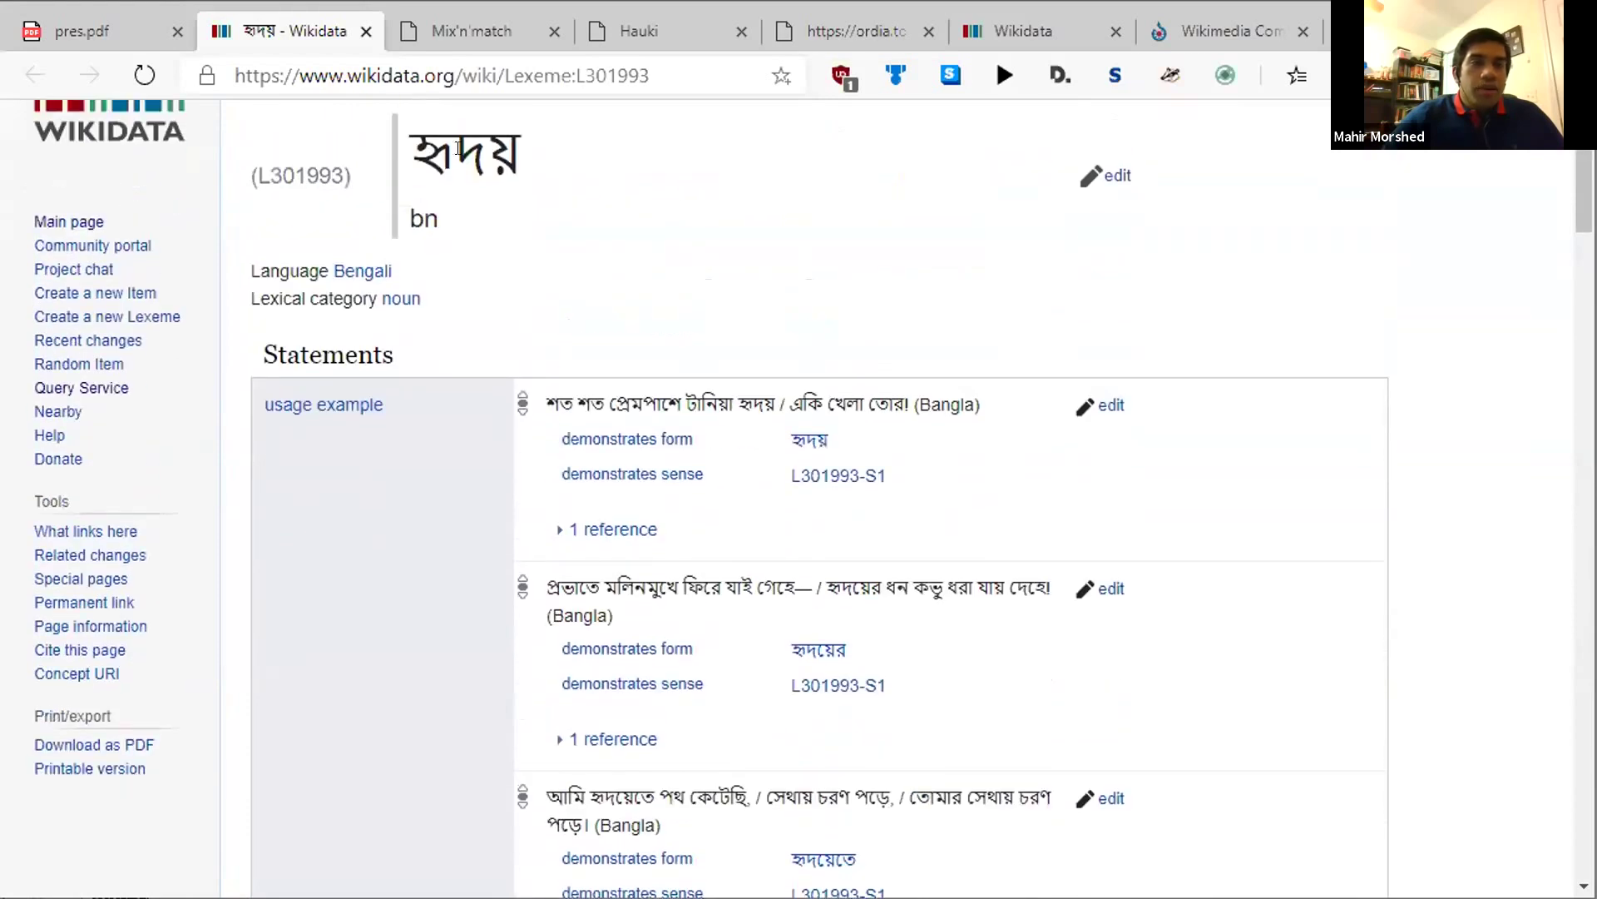
{"action": "scroll", "coordinate": [458, 148], "scroll_direction": "down", "scroll_amount": 2}
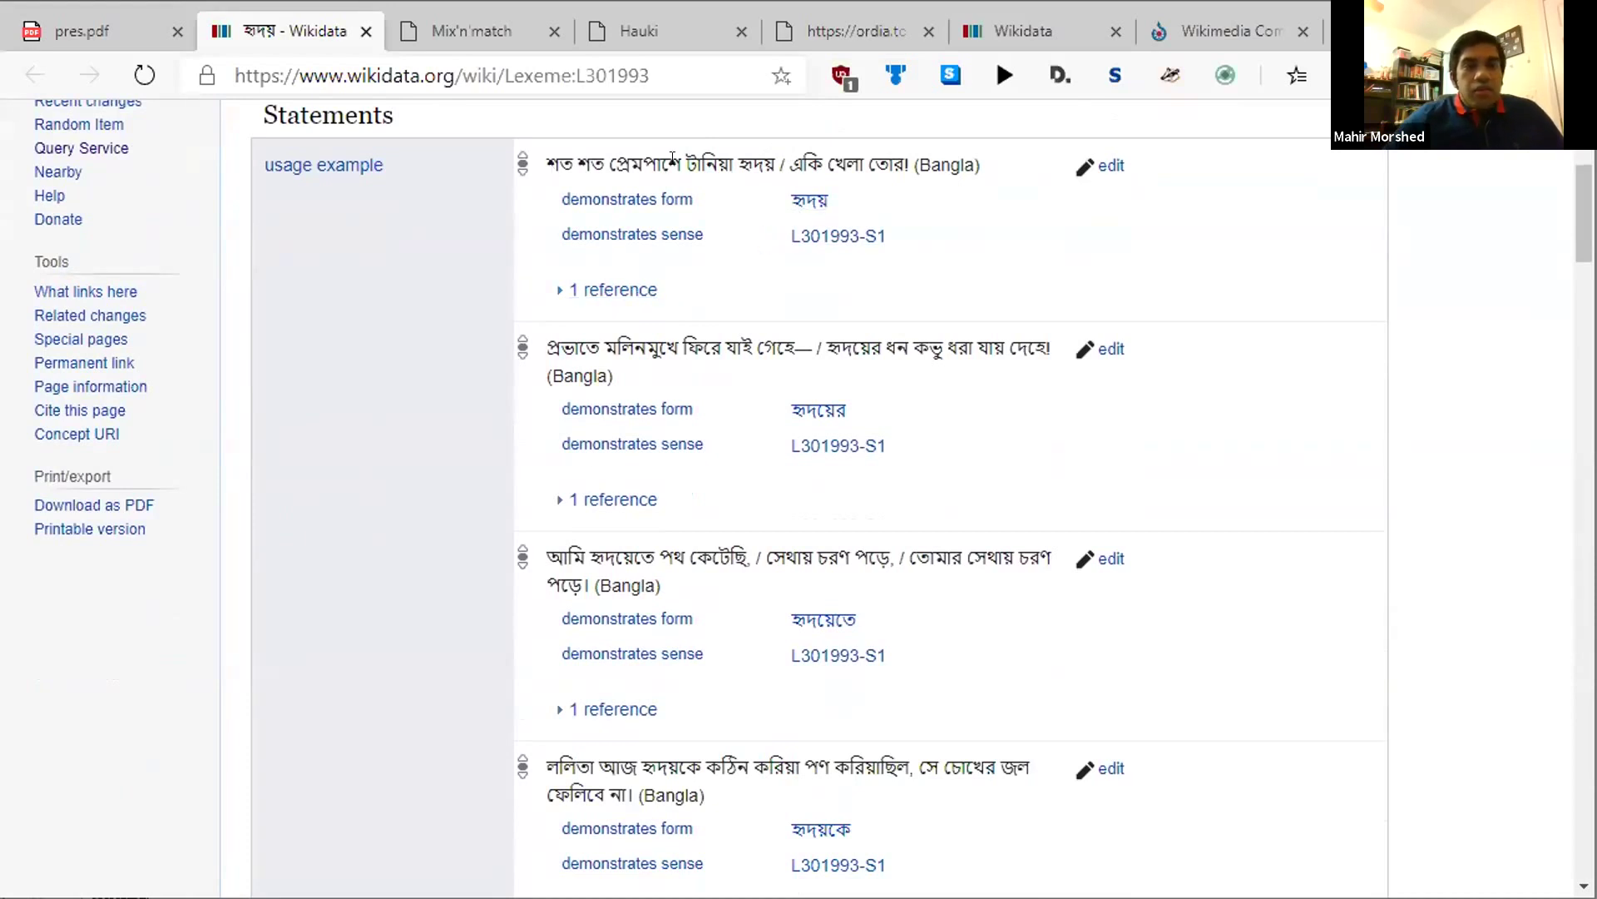
{"action": "left_click", "coordinate": [620, 291]}
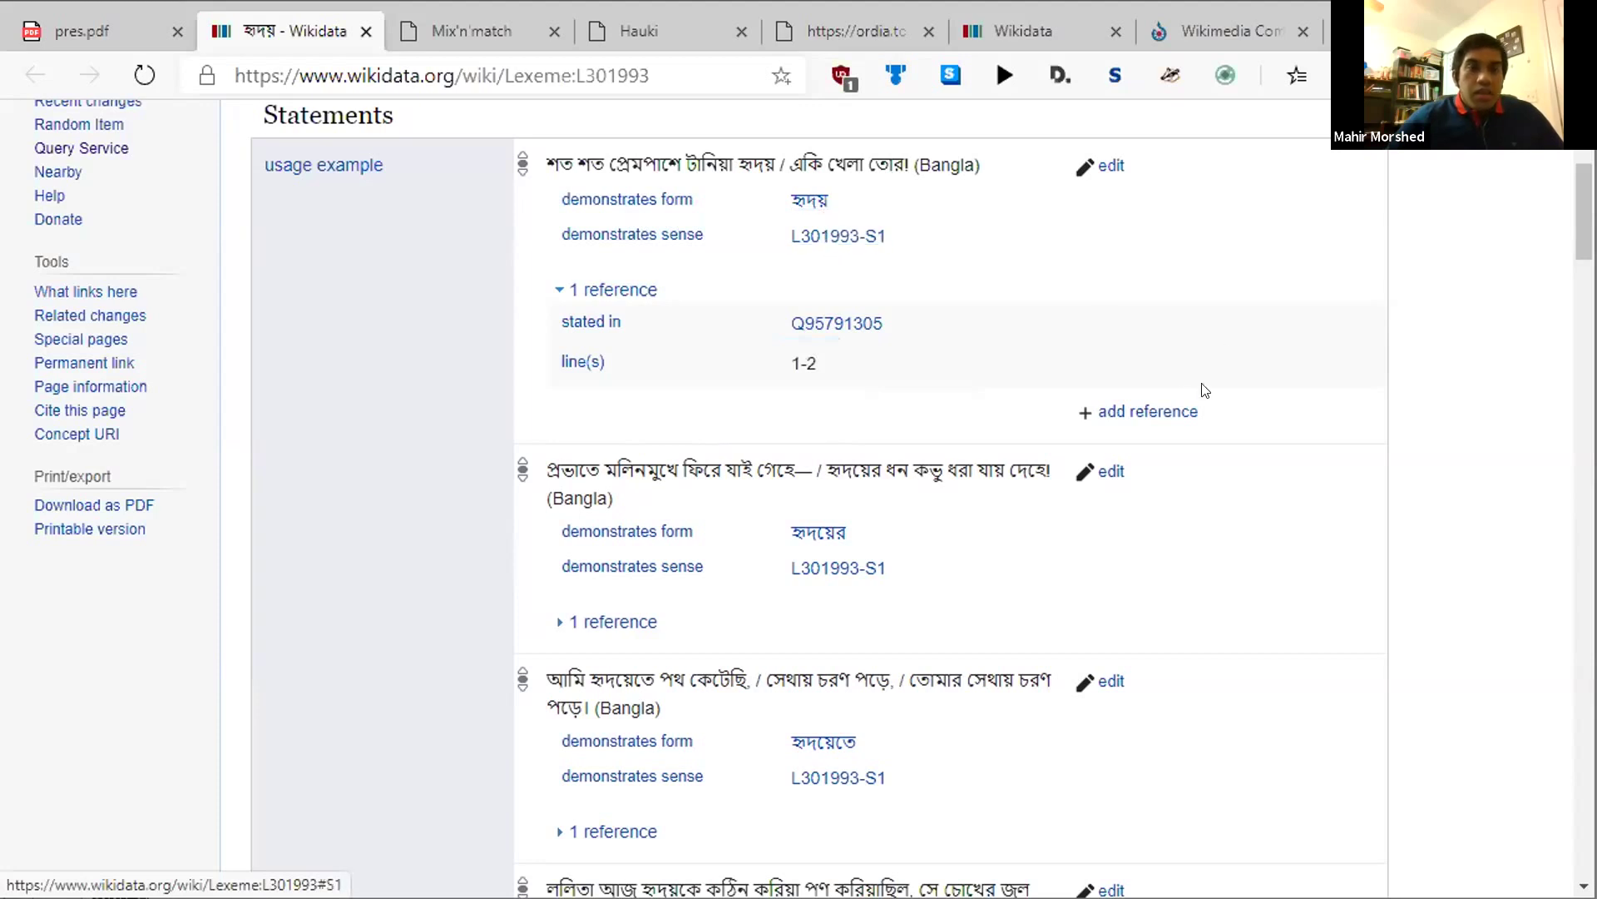
{"action": "scroll", "coordinate": [944, 381], "scroll_direction": "down", "scroll_amount": 1}
Expand the gloss quote's reference to show its dictionary source, page 382.
{"action": "scroll", "coordinate": [944, 381], "scroll_direction": "down", "scroll_amount": 10}
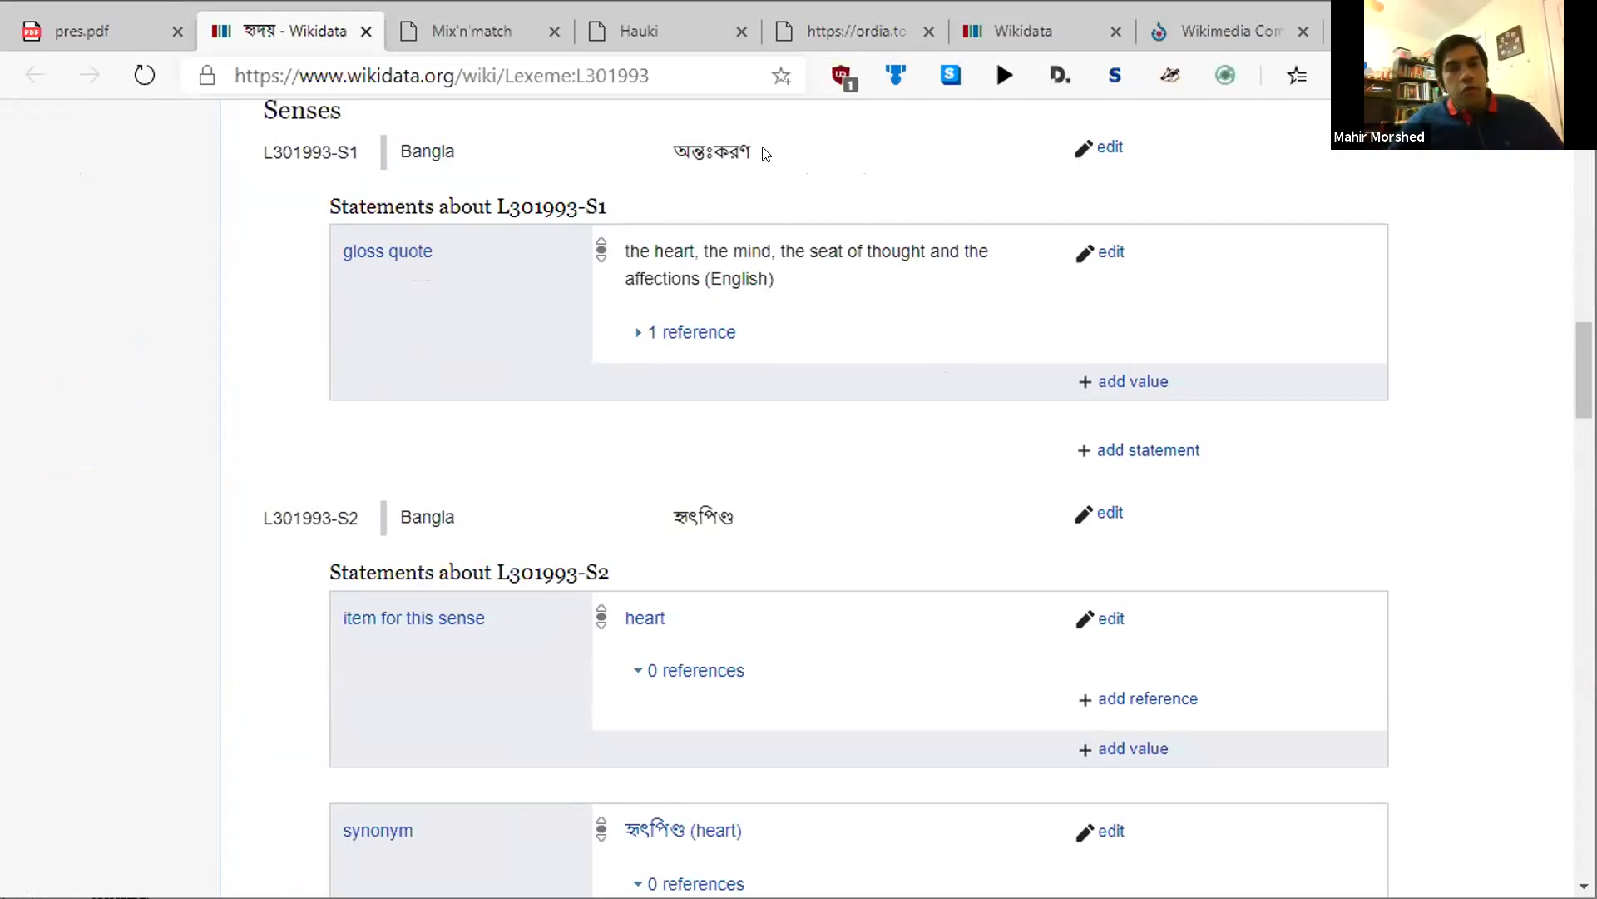
{"action": "left_click", "coordinate": [692, 333]}
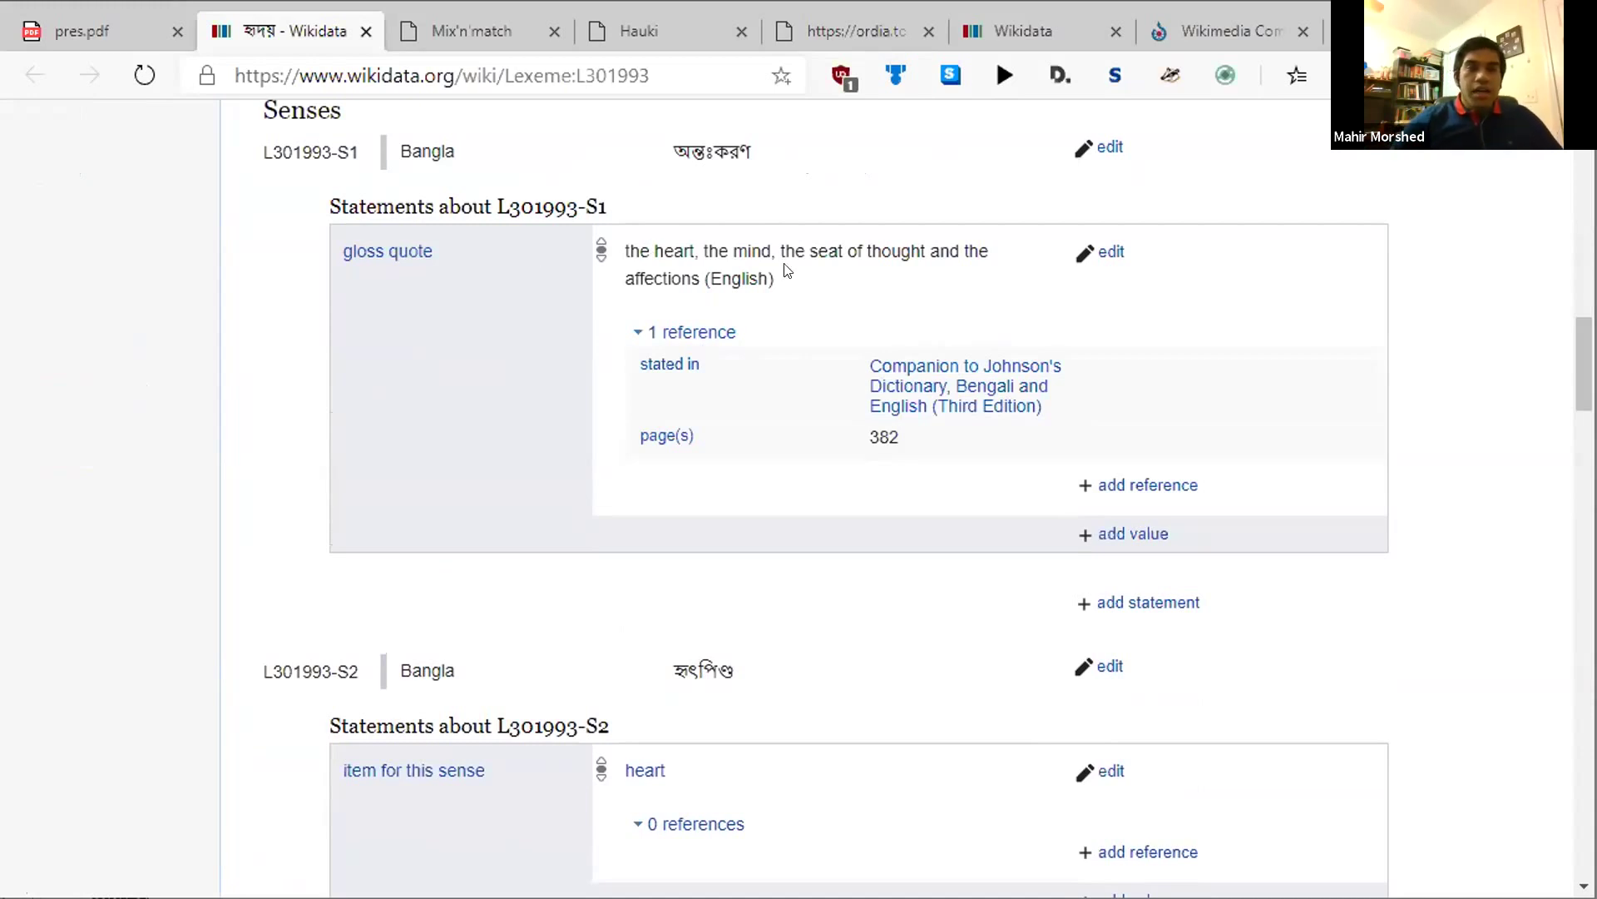
{"action": "scroll", "coordinate": [791, 347], "scroll_direction": "down", "scroll_amount": 5}
{"action": "scroll", "coordinate": [791, 346], "scroll_direction": "down", "scroll_amount": 2}
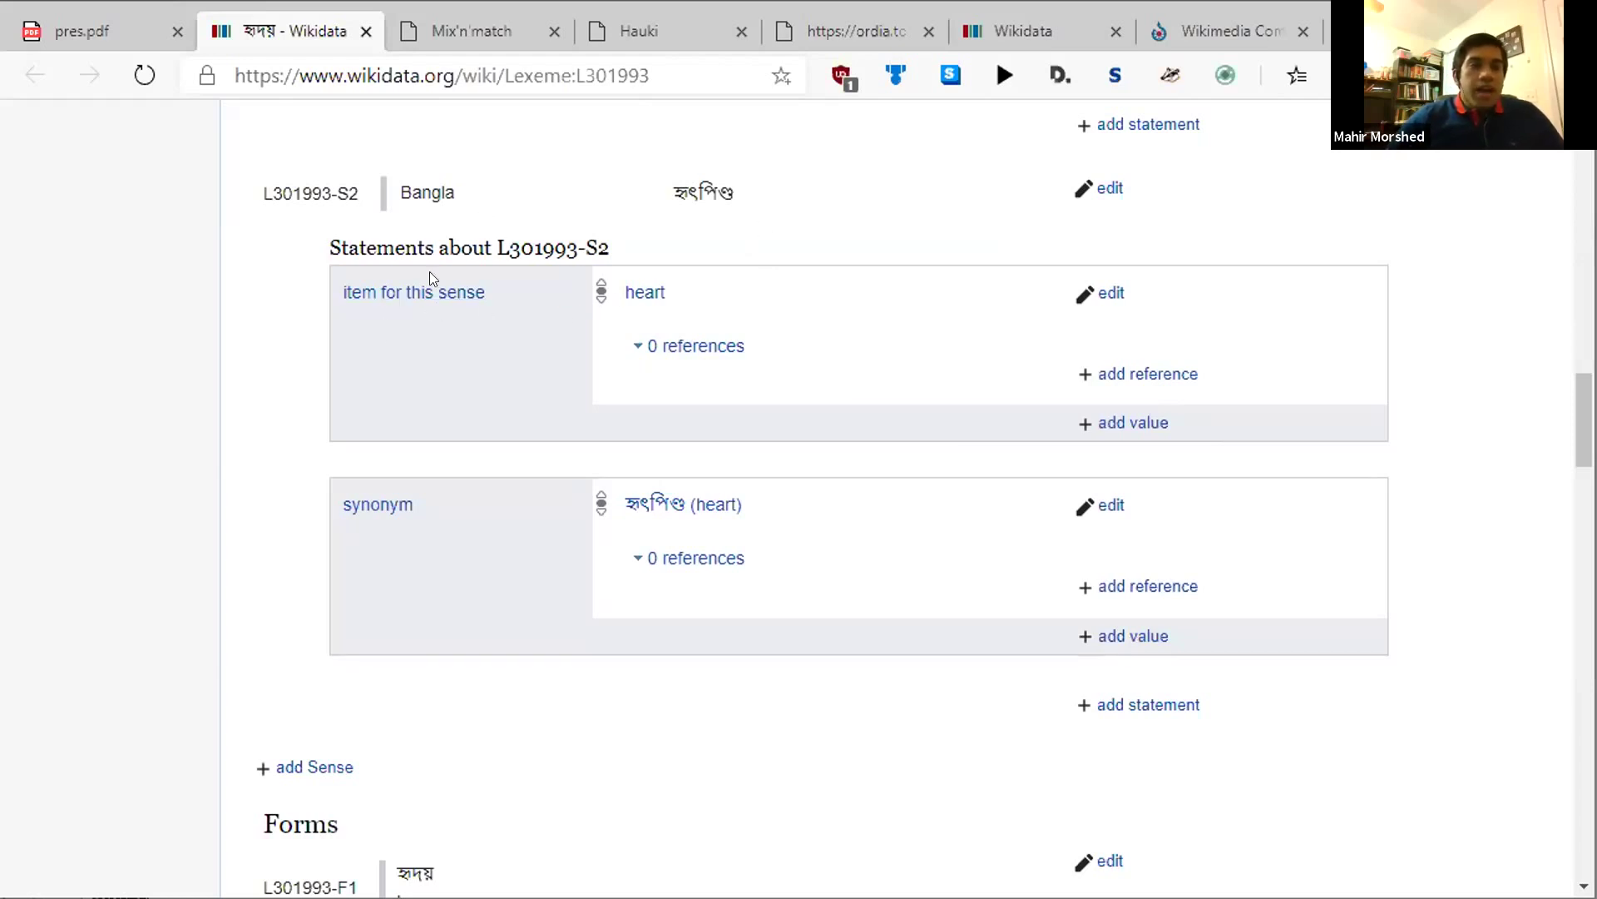
Highlight sense S2's identifier, visit its linked heart item Q1072, then return to L301993.
{"action": "double_click", "coordinate": [352, 188]}
{"action": "left_click", "coordinate": [333, 188]}
{"action": "left_click_drag", "start_coordinate": [374, 196], "coordinate": [254, 176]}
{"action": "left_click", "coordinate": [335, 188]}
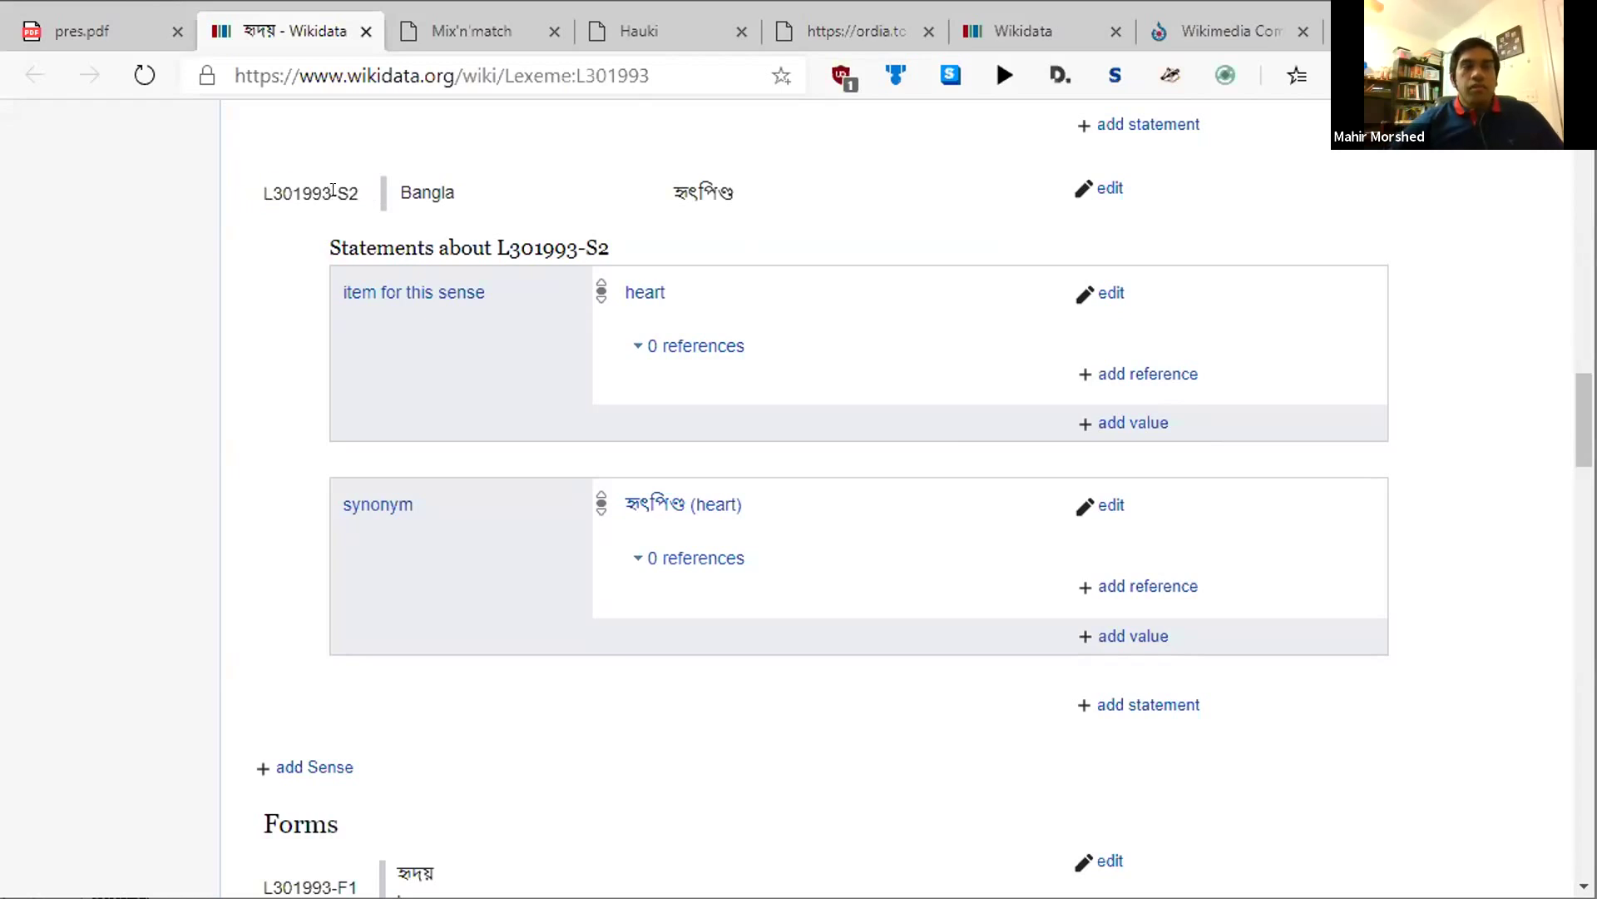
{"action": "left_click", "coordinate": [648, 295]}
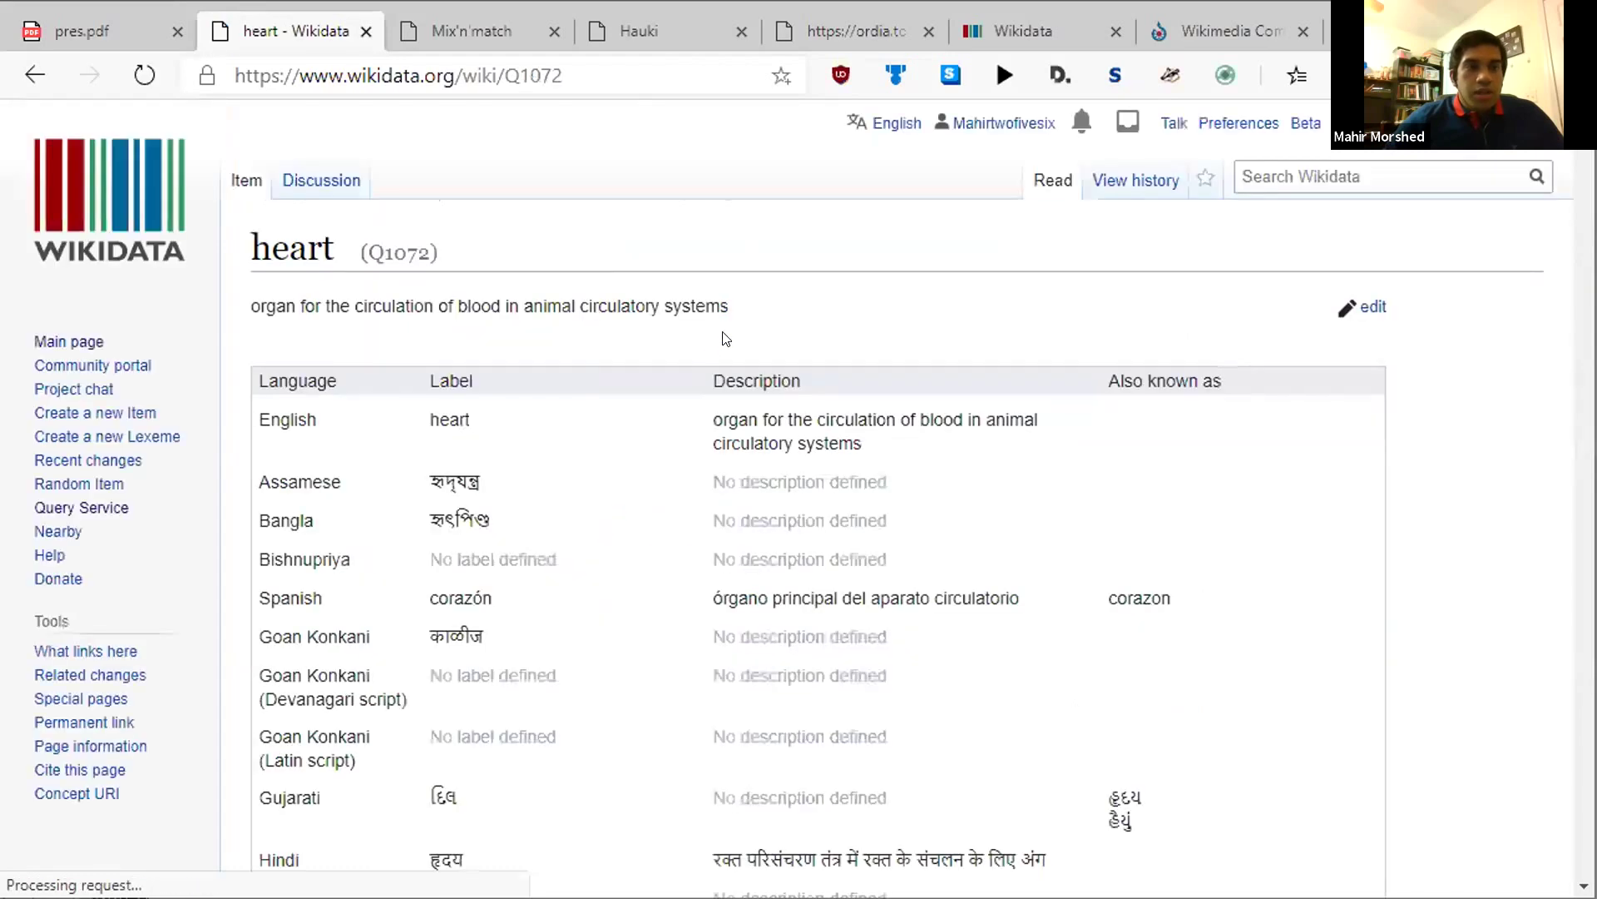
{"action": "scroll", "coordinate": [866, 353], "scroll_direction": "down", "scroll_amount": 1}
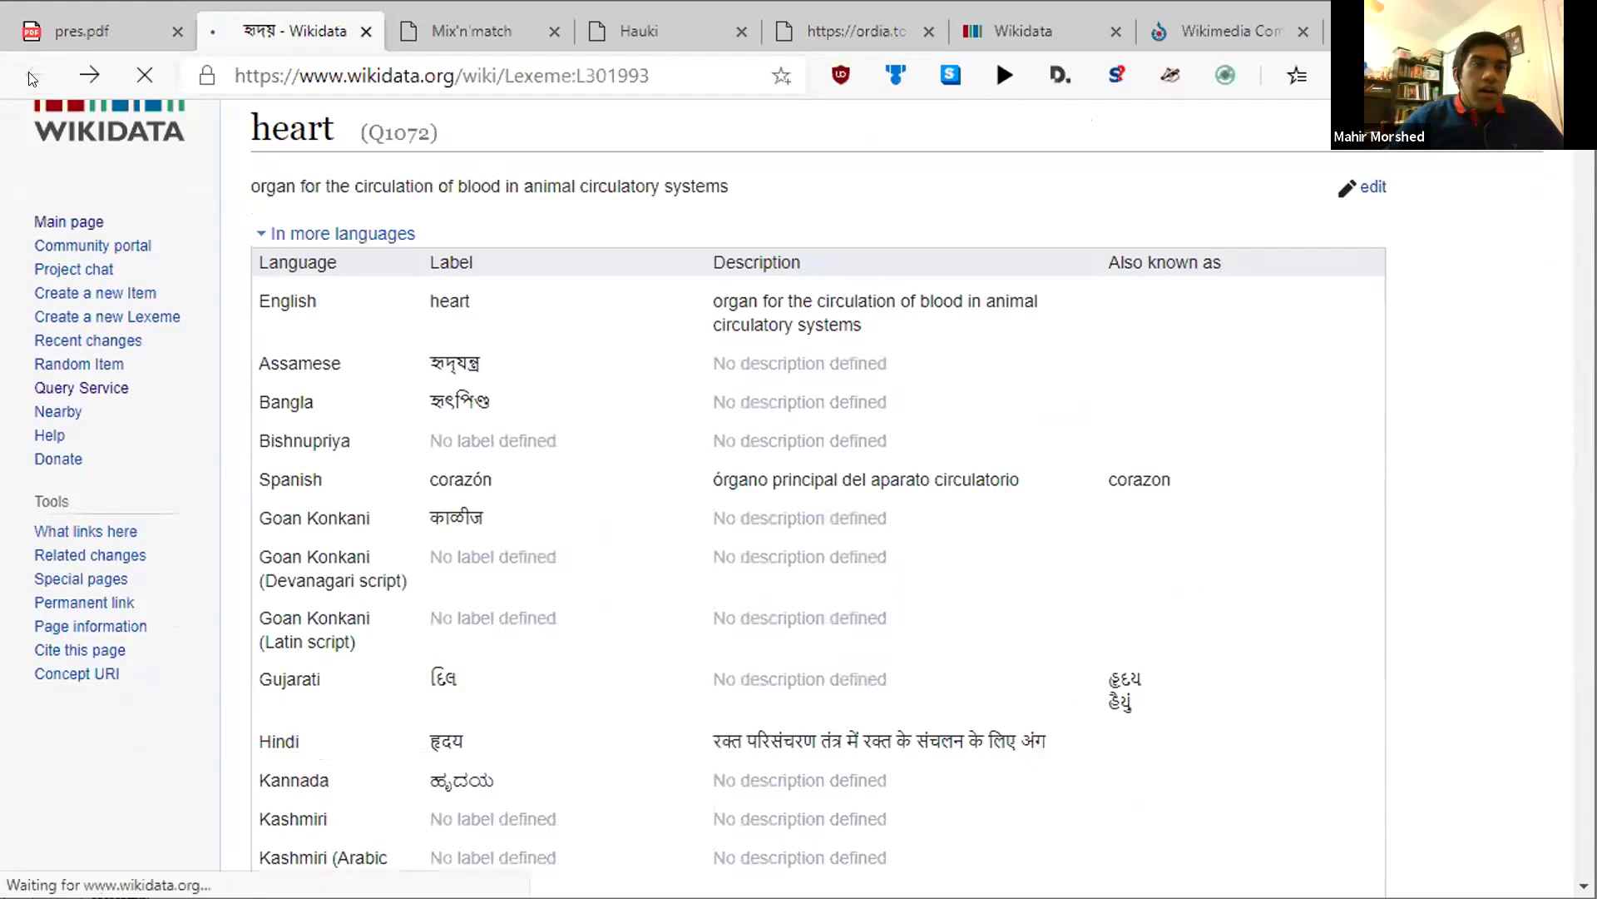
{"action": "left_click", "coordinate": [34, 76]}
{"action": "scroll", "coordinate": [857, 323], "scroll_direction": "down", "scroll_amount": 1}
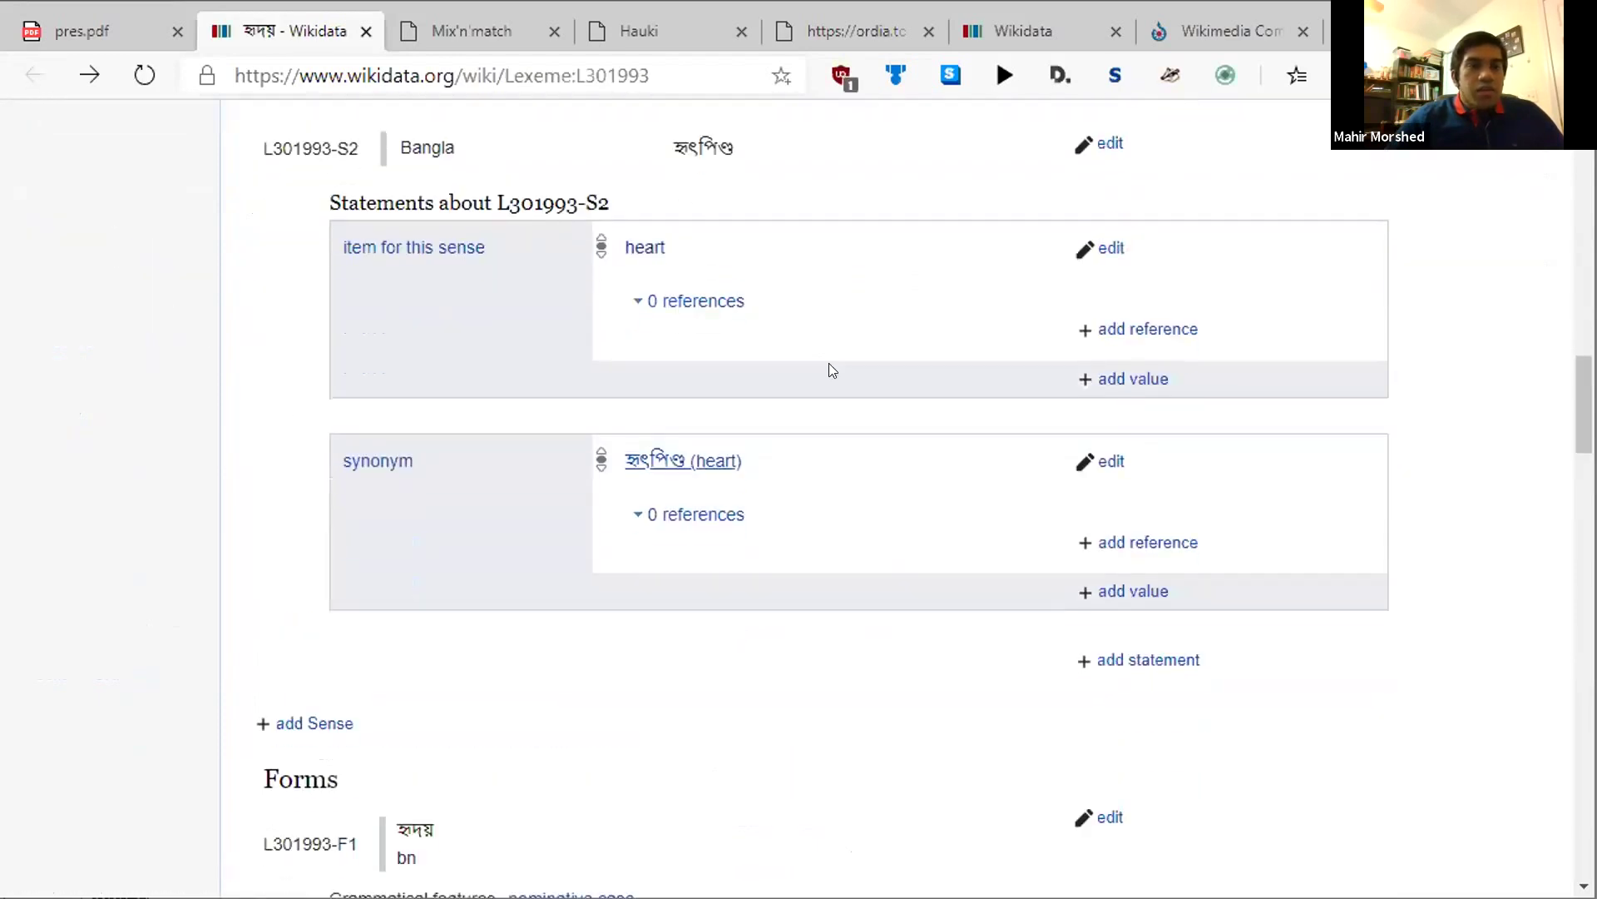
{"action": "double_click", "coordinate": [699, 139]}
{"action": "left_click", "coordinate": [822, 358]}
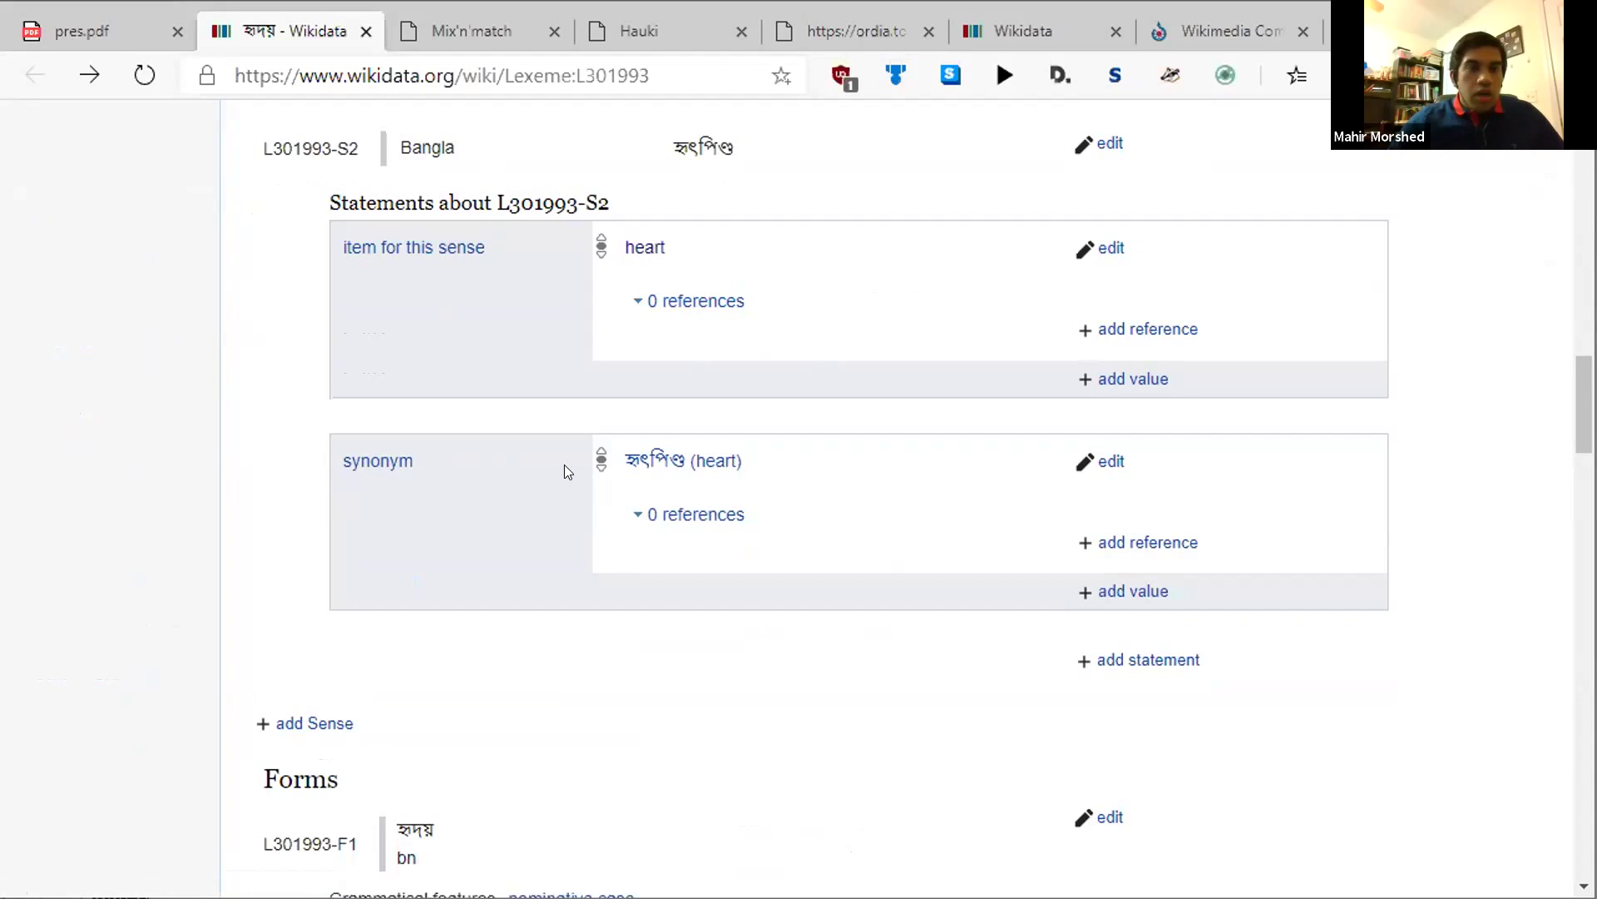
{"action": "scroll", "coordinate": [742, 510], "scroll_direction": "down", "scroll_amount": 4}
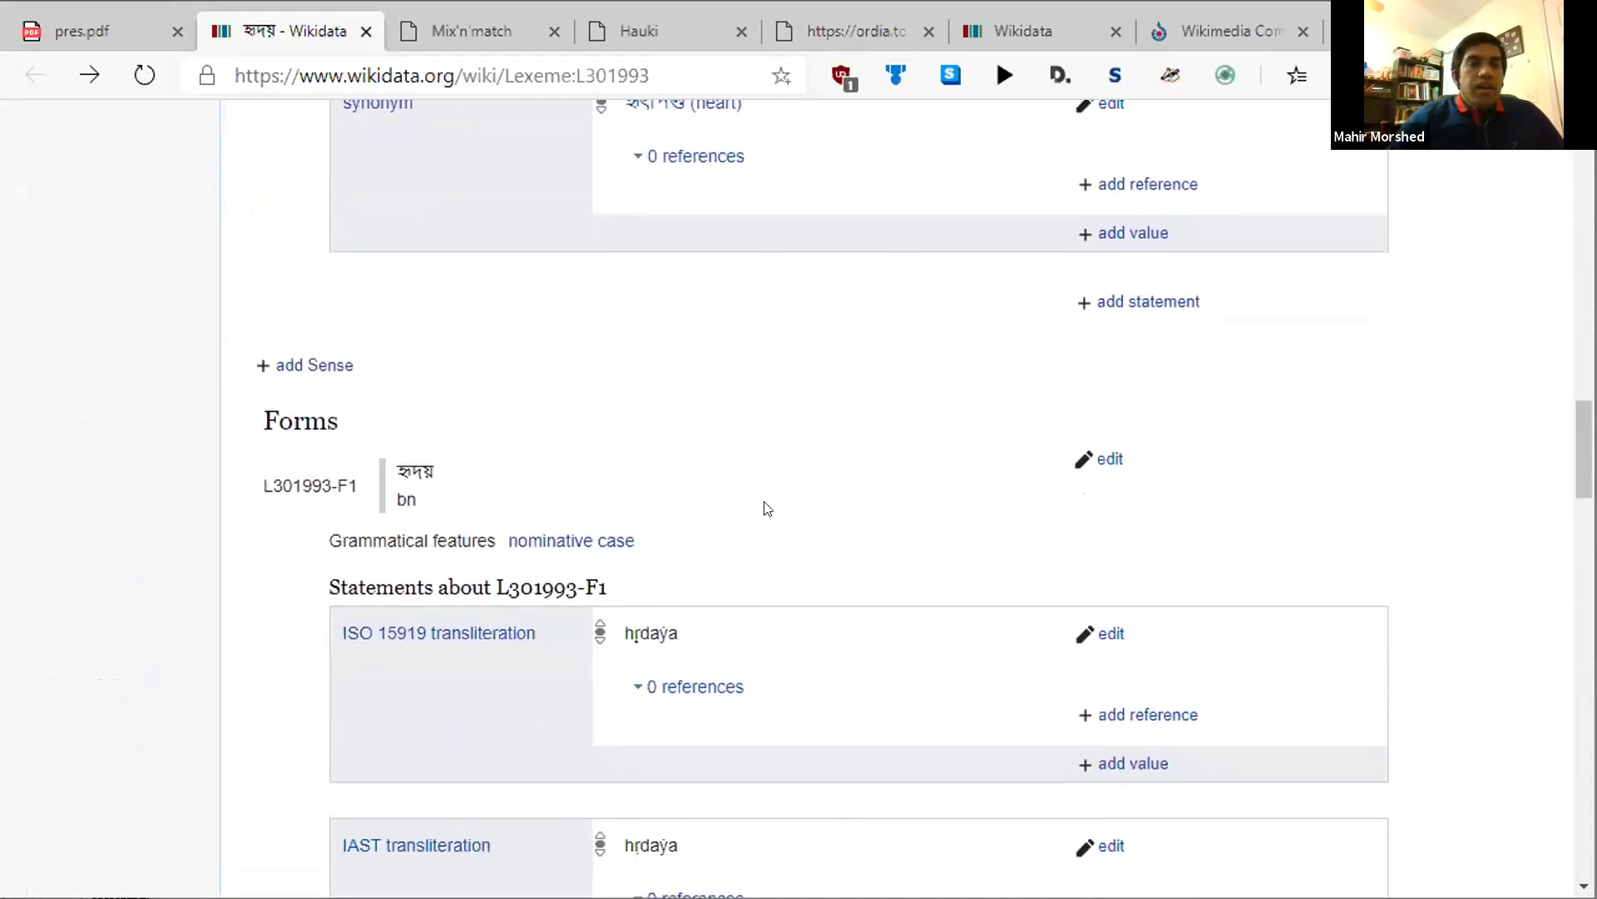
{"action": "scroll", "coordinate": [767, 508], "scroll_direction": "down", "scroll_amount": 3}
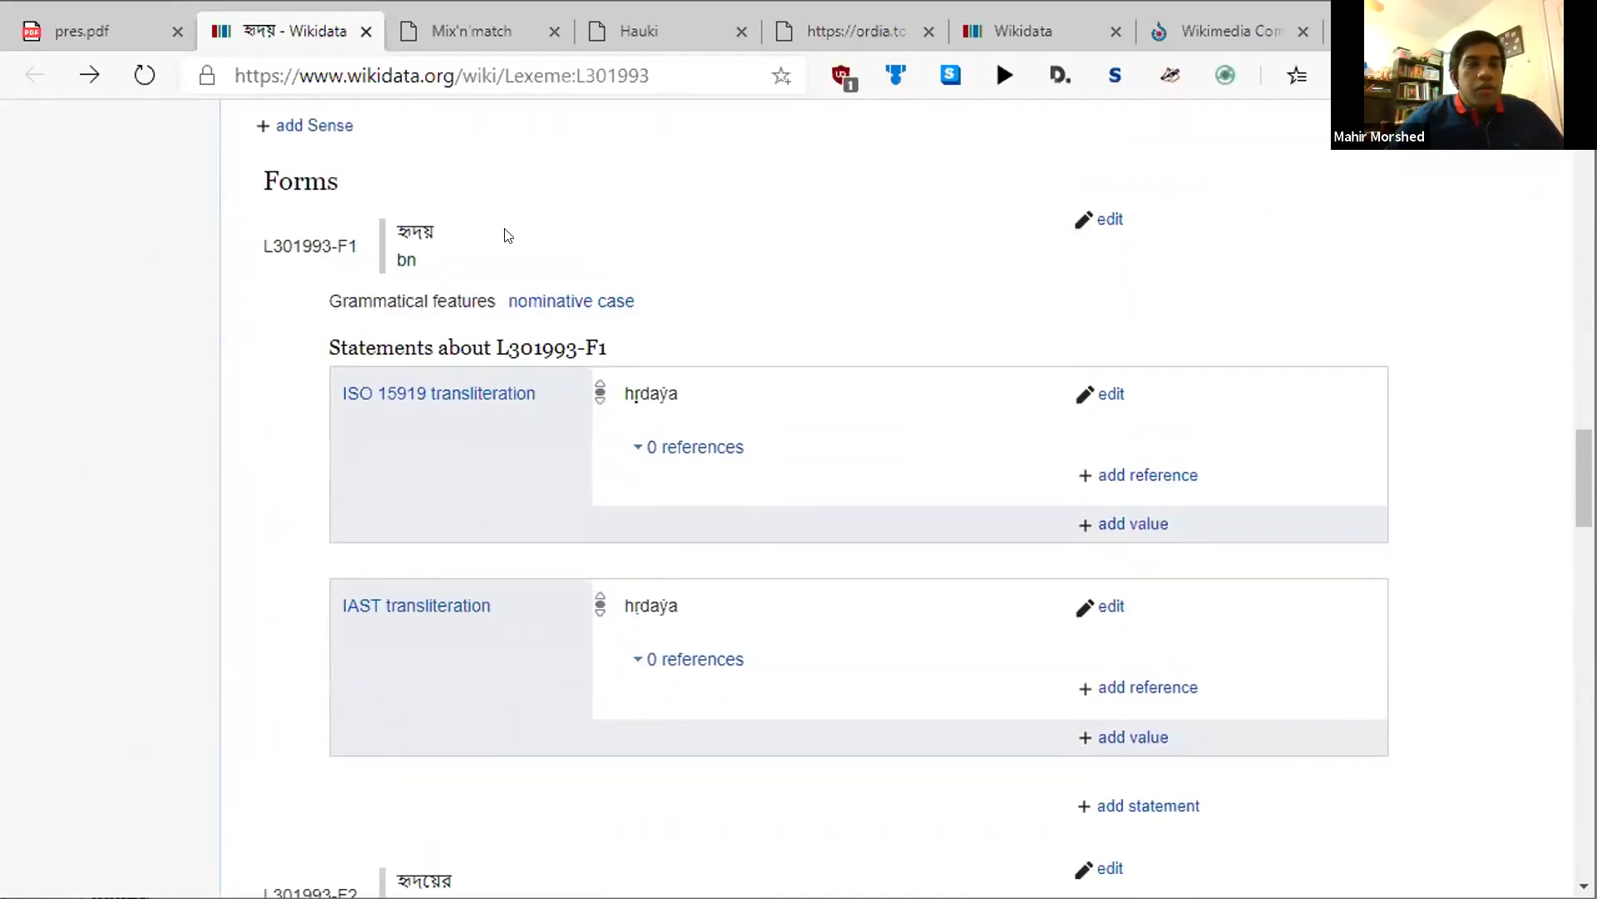
{"action": "scroll", "coordinate": [502, 235], "scroll_direction": "down", "scroll_amount": 2}
{"action": "scroll", "coordinate": [474, 251], "scroll_direction": "up", "scroll_amount": 2}
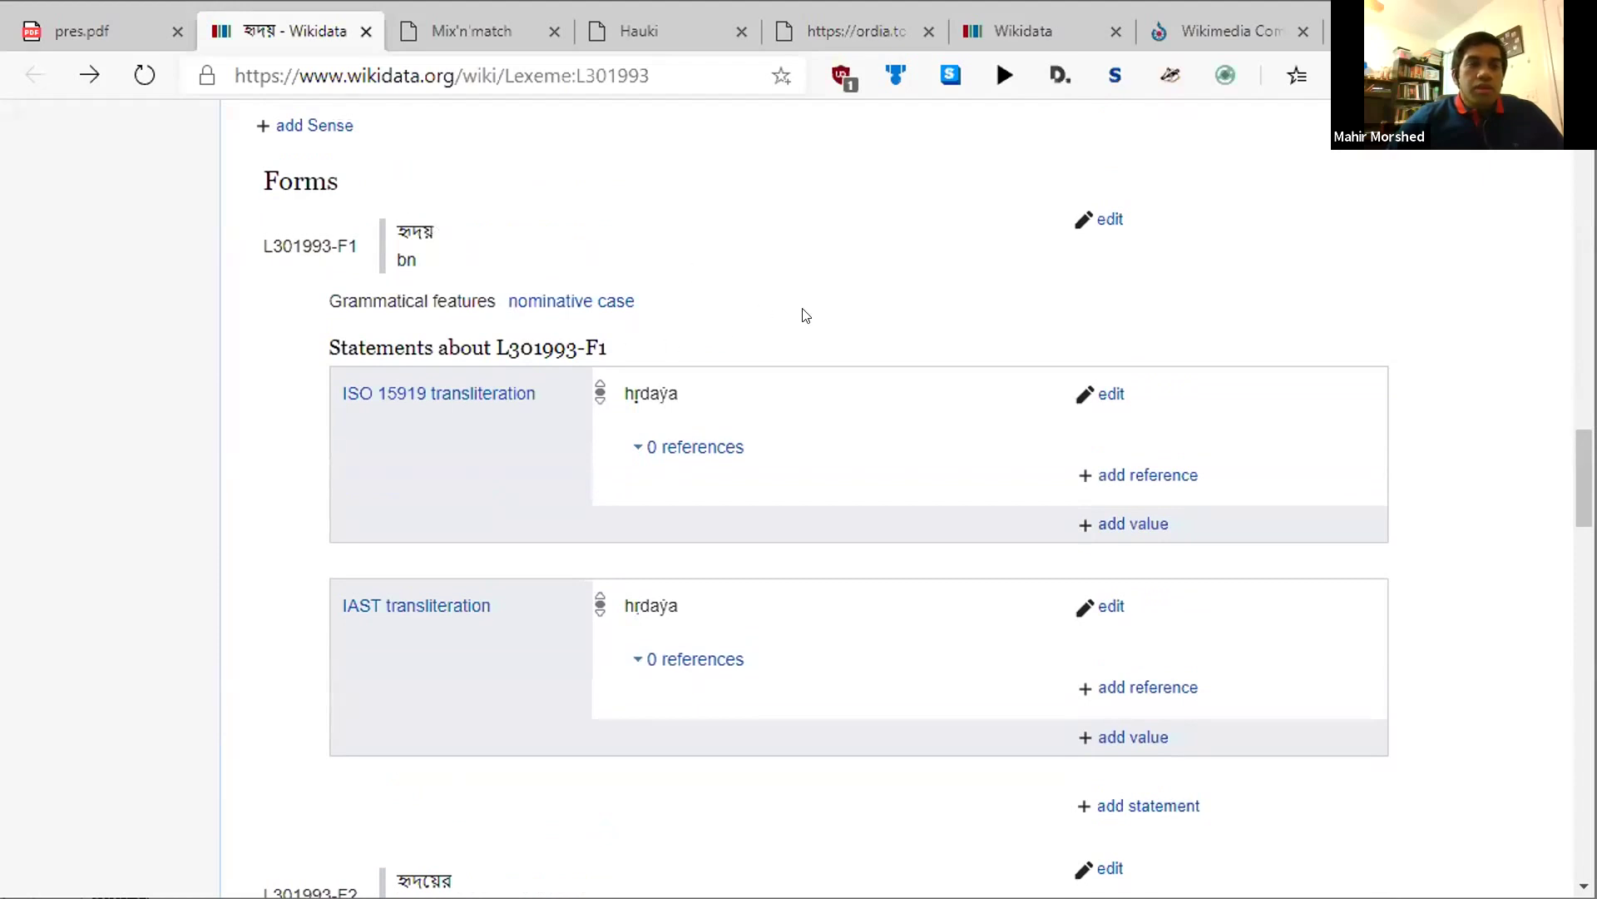
{"action": "left_click", "coordinate": [466, 235]}
{"action": "double_click", "coordinate": [652, 393]}
{"action": "left_click", "coordinate": [674, 610]}
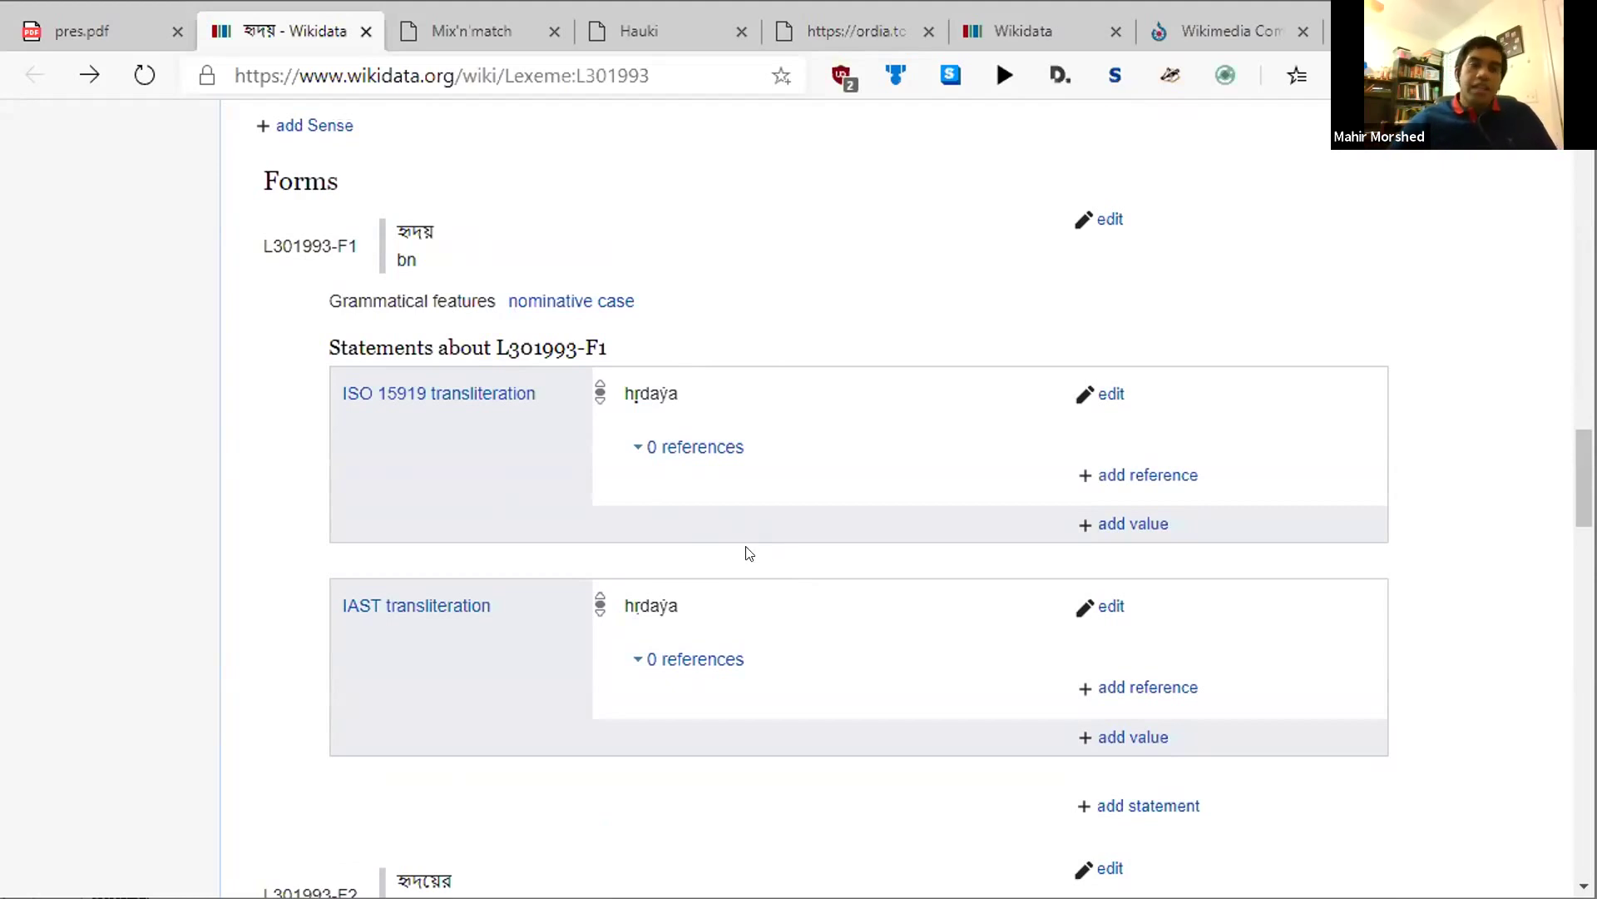
{"action": "scroll", "coordinate": [749, 532], "scroll_direction": "down", "scroll_amount": 20}
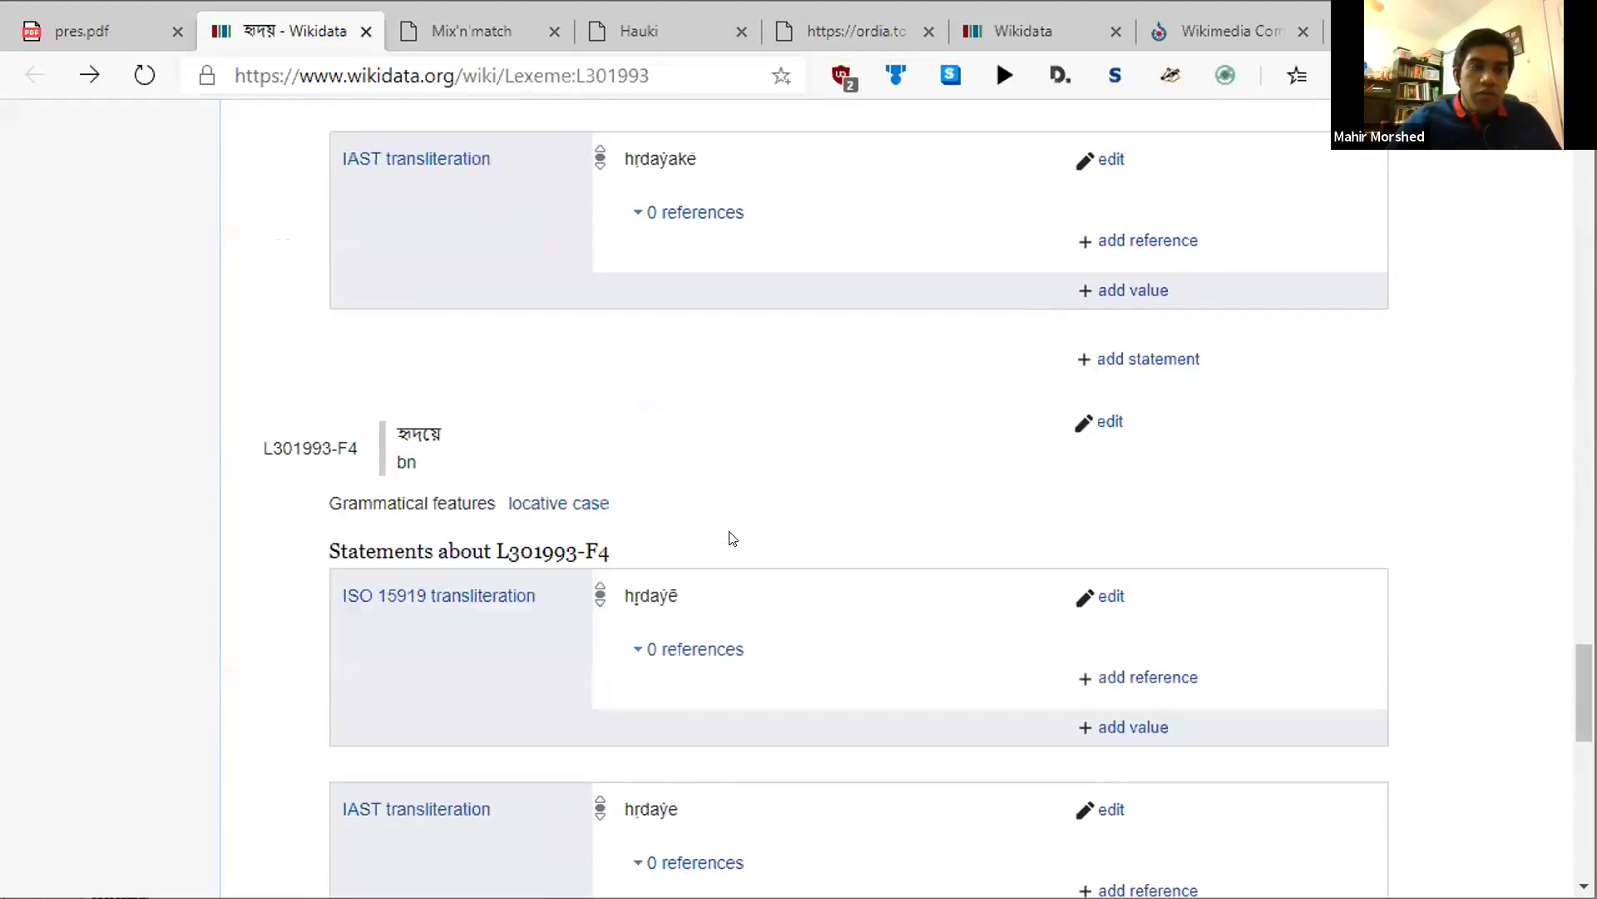
{"action": "scroll", "coordinate": [732, 539], "scroll_direction": "down", "scroll_amount": 3}
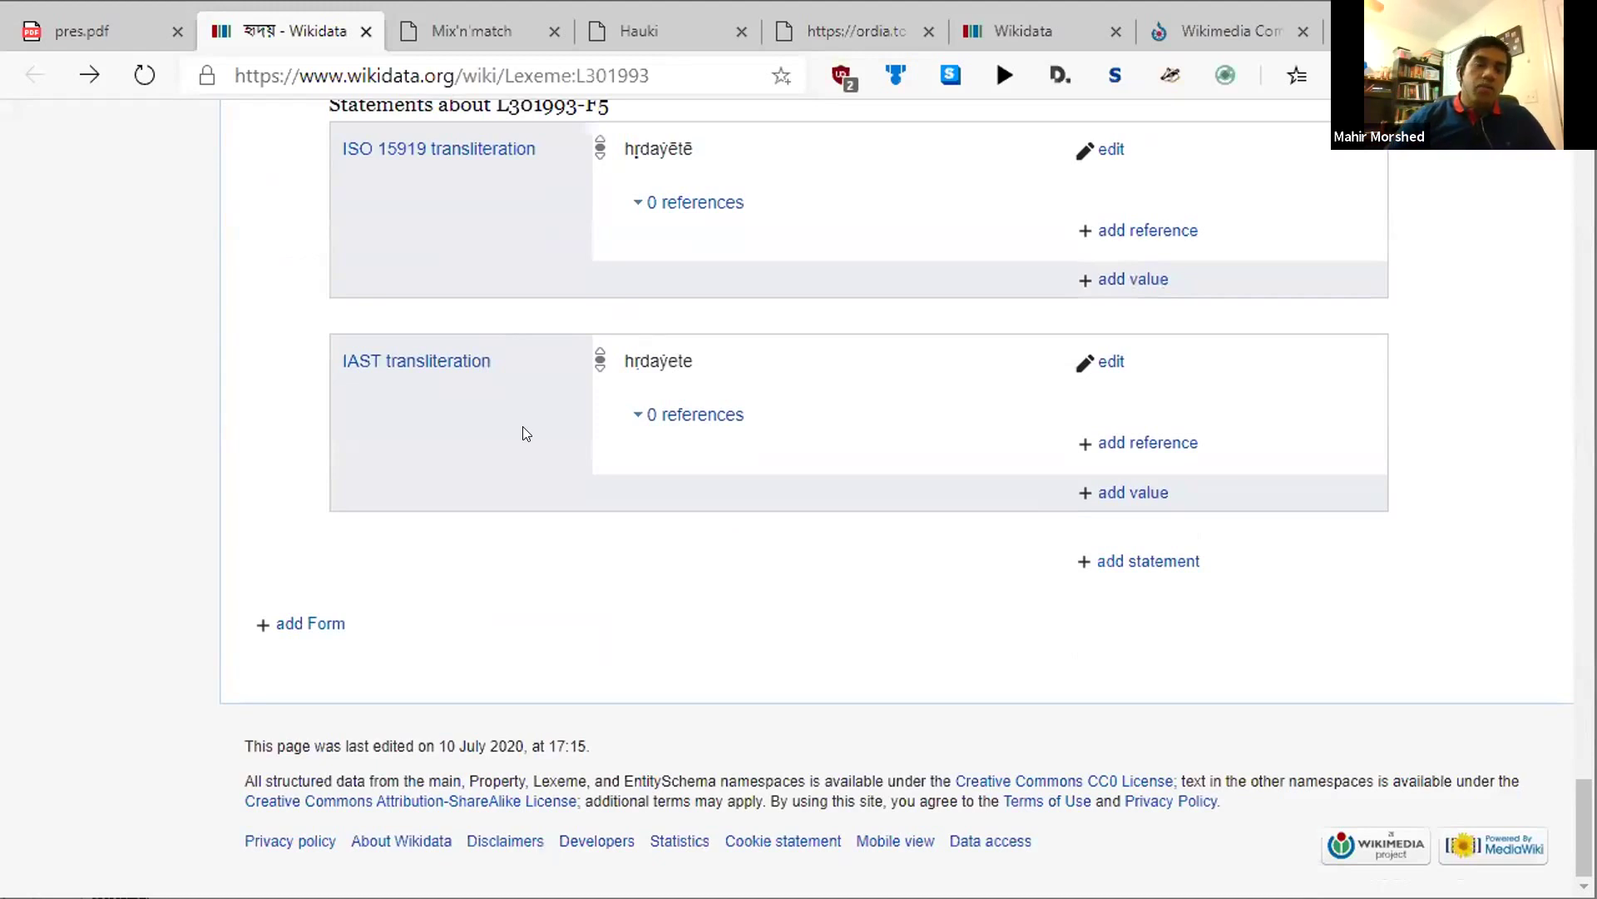
{"action": "scroll", "coordinate": [553, 431], "scroll_direction": "up", "scroll_amount": 3}
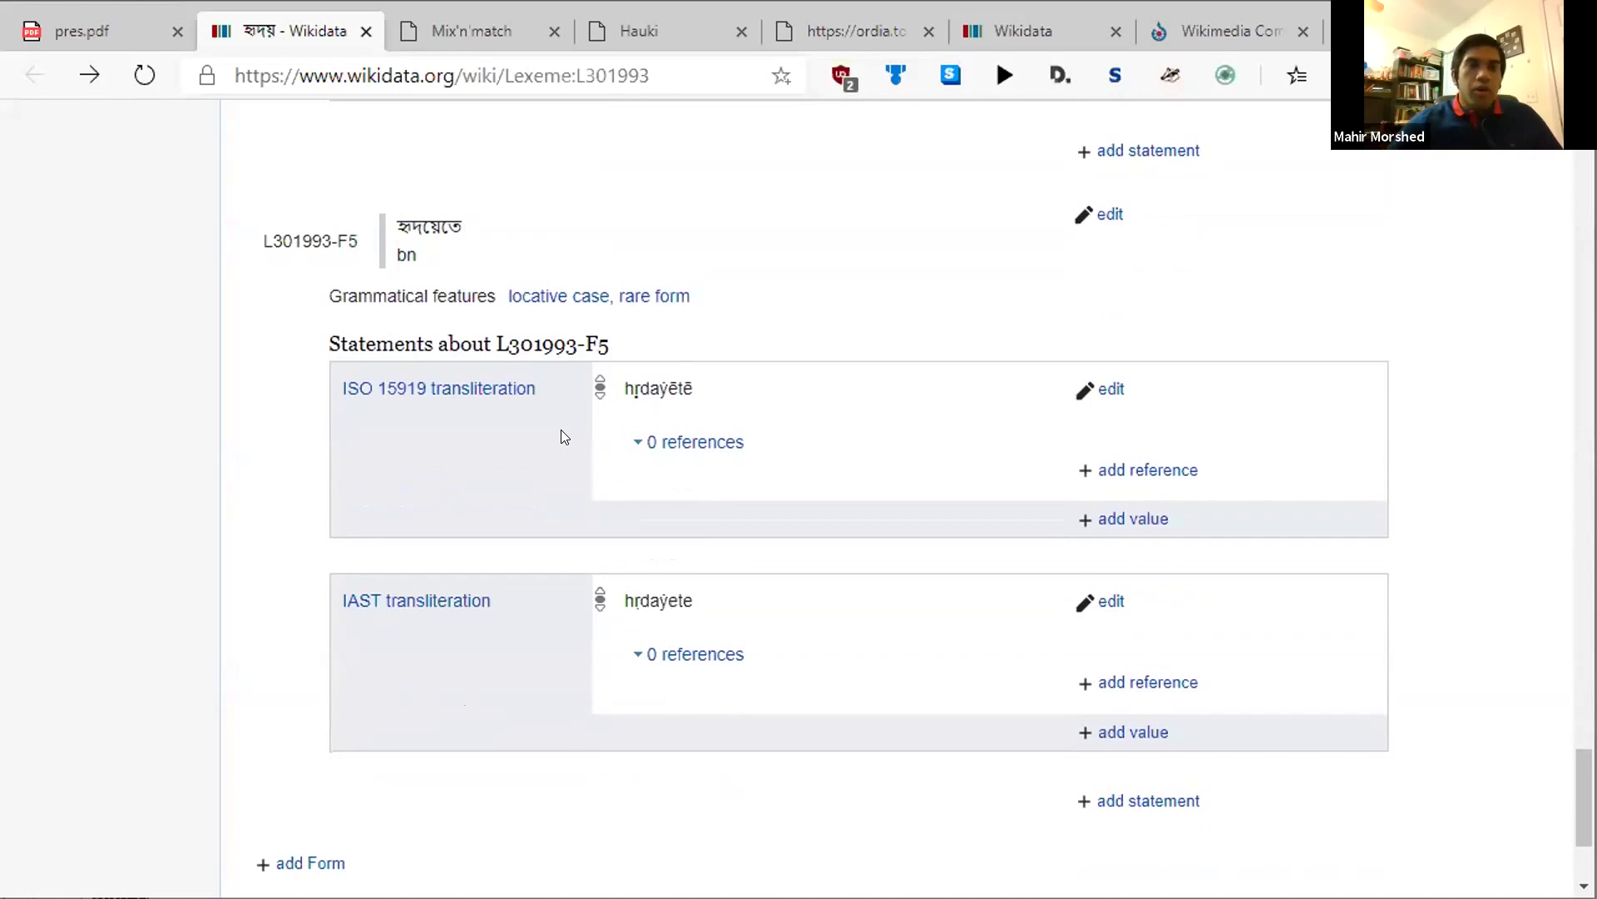
{"action": "scroll", "coordinate": [724, 307], "scroll_direction": "up", "scroll_amount": 10}
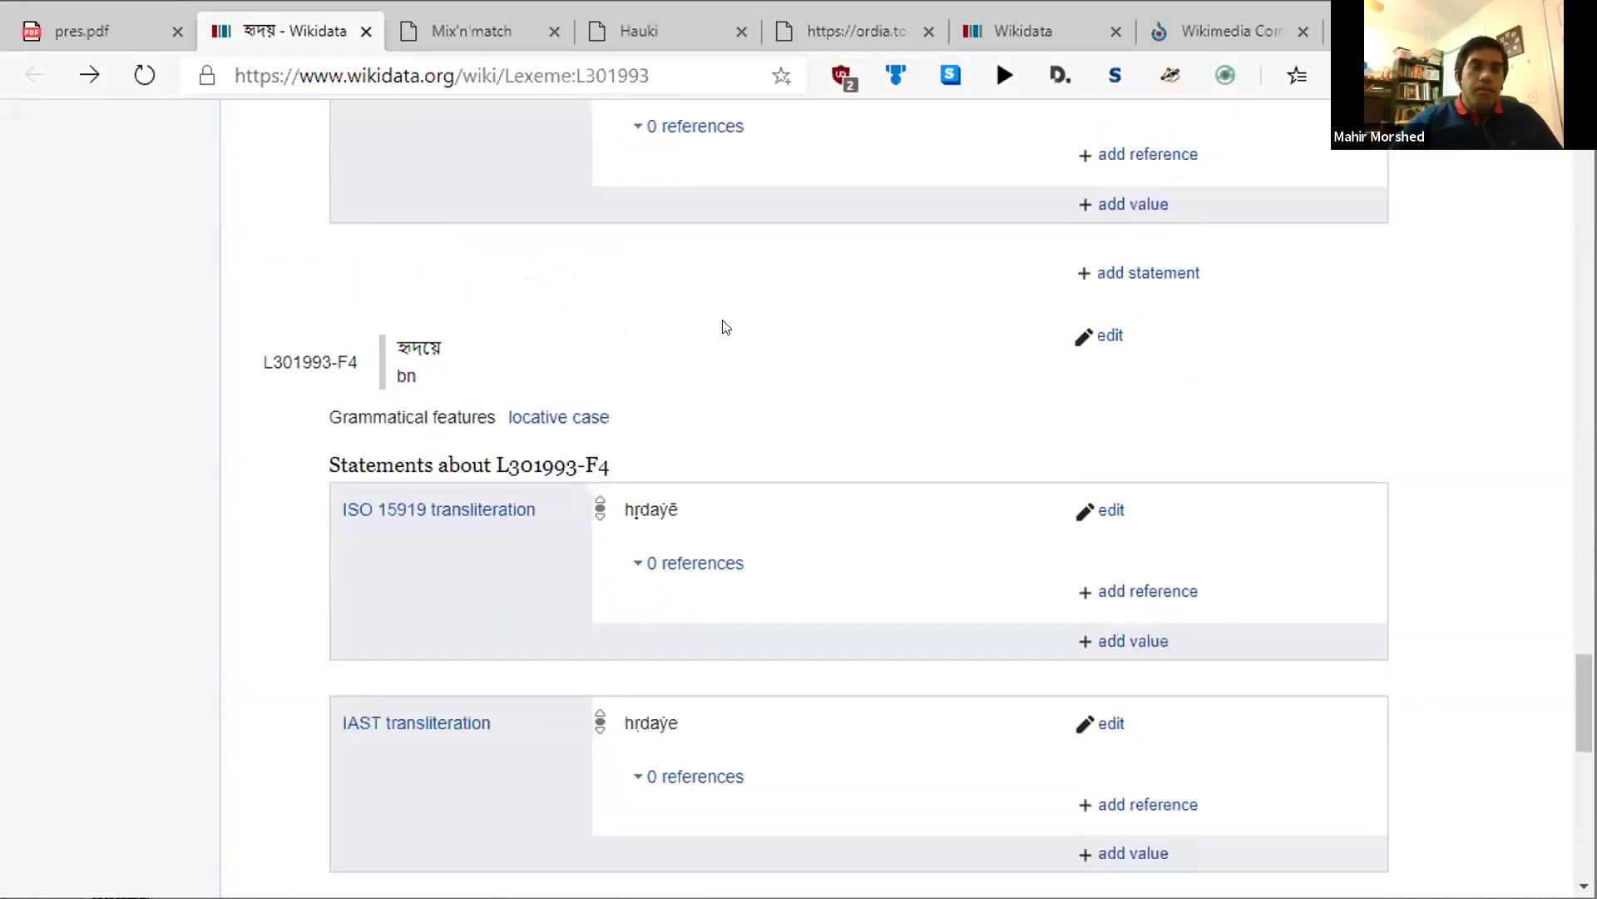
{"action": "scroll", "coordinate": [726, 327], "scroll_direction": "down", "scroll_amount": 3}
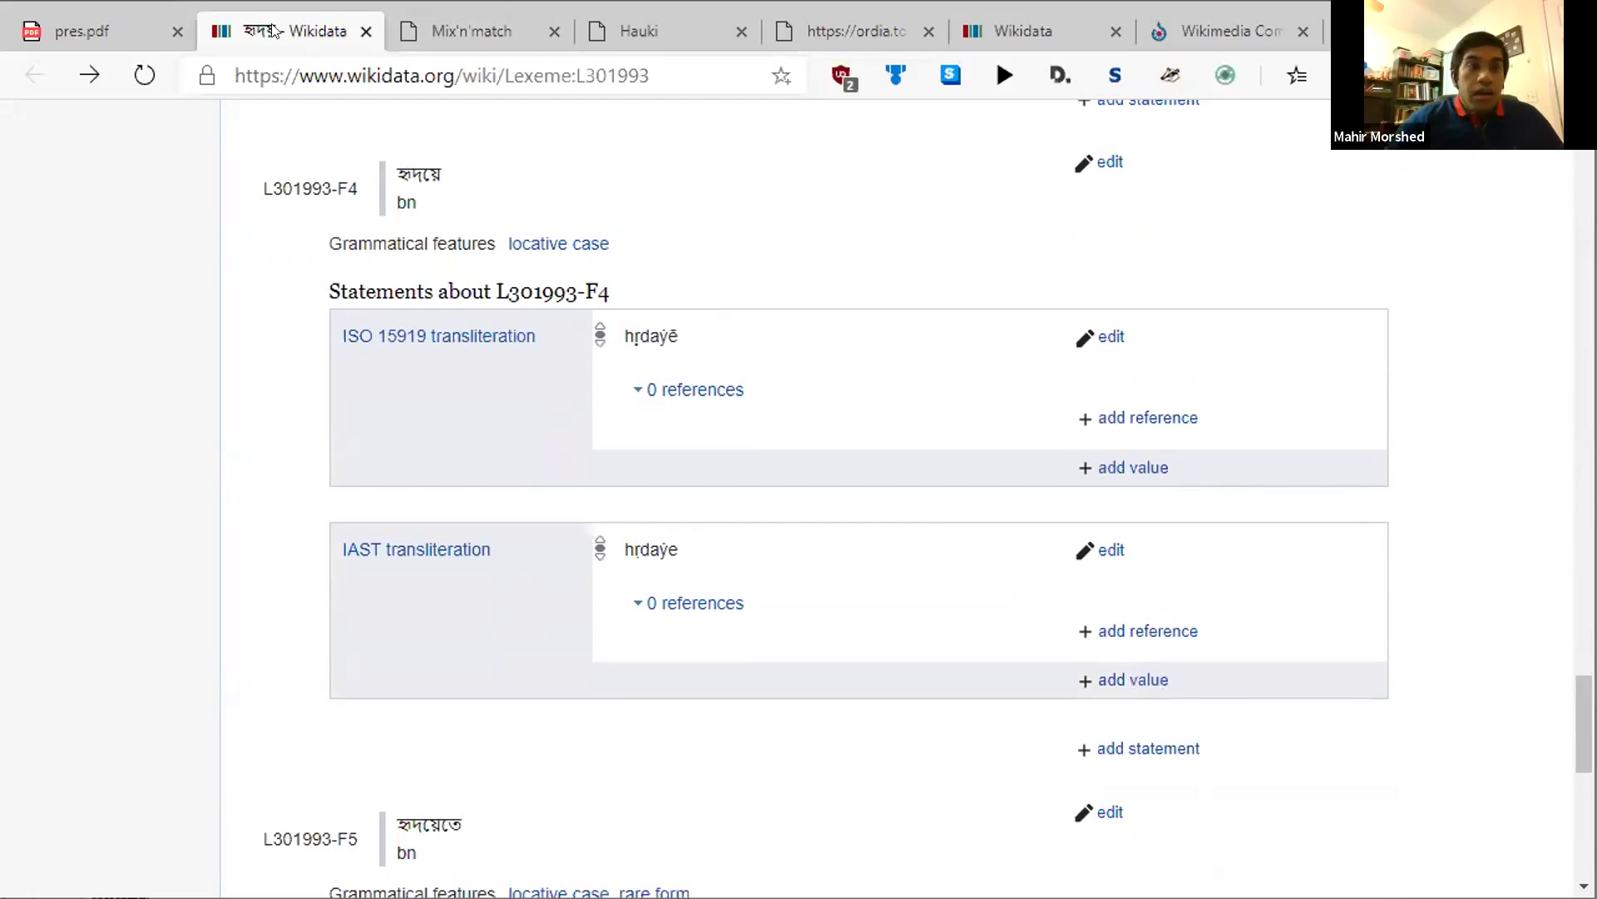
{"action": "scroll", "coordinate": [809, 342], "scroll_direction": "up", "scroll_amount": 11}
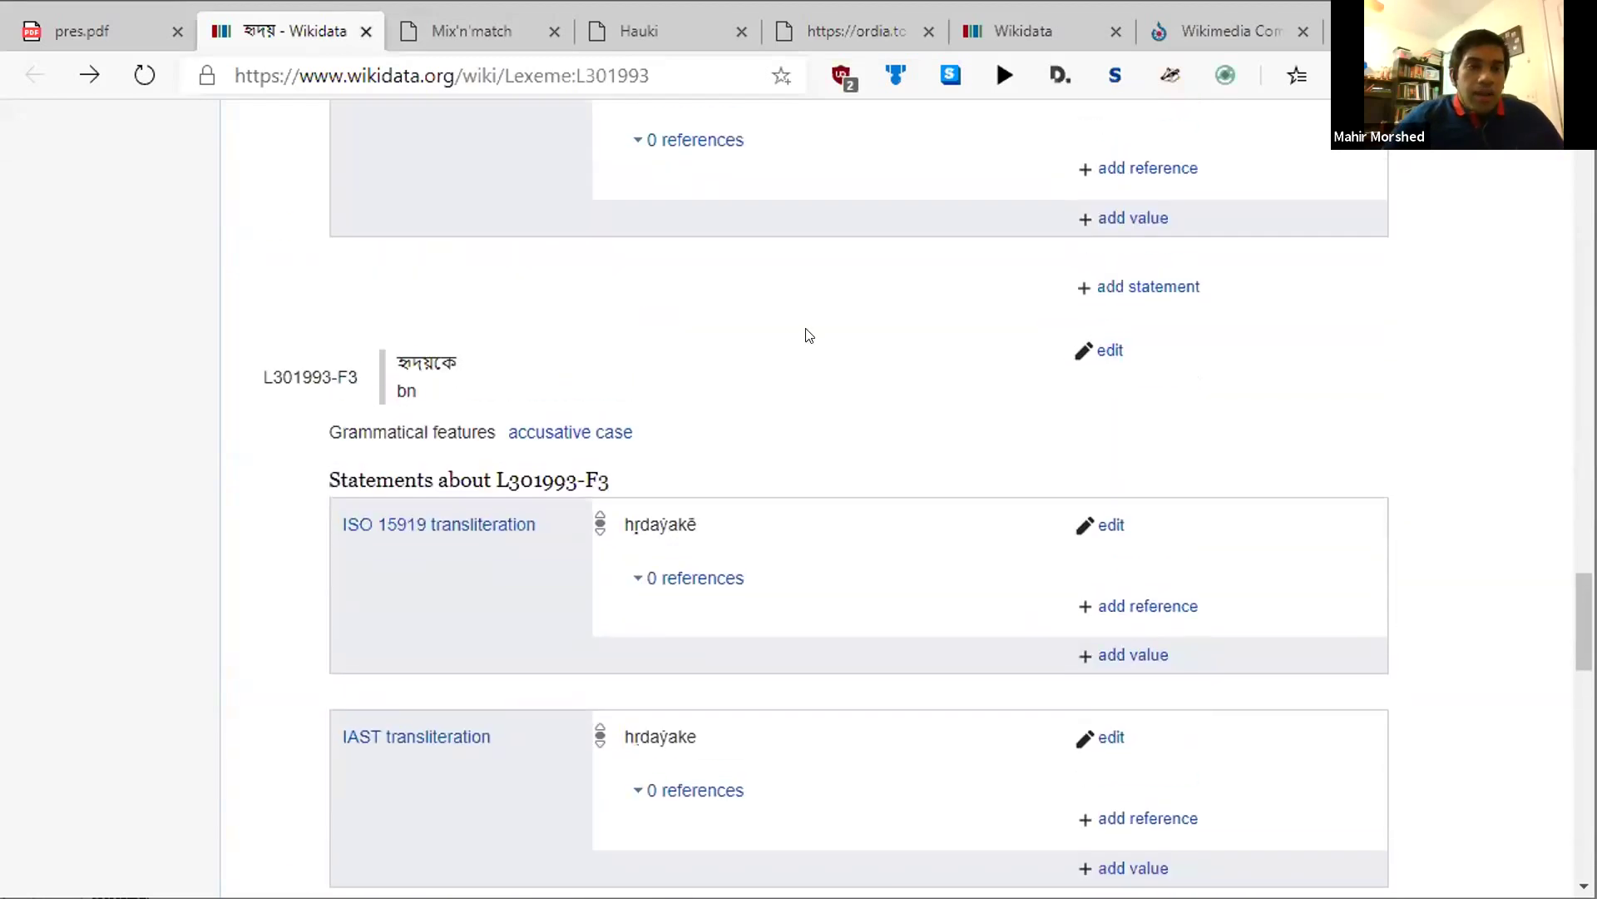
{"action": "scroll", "coordinate": [809, 335], "scroll_direction": "up", "scroll_amount": 20}
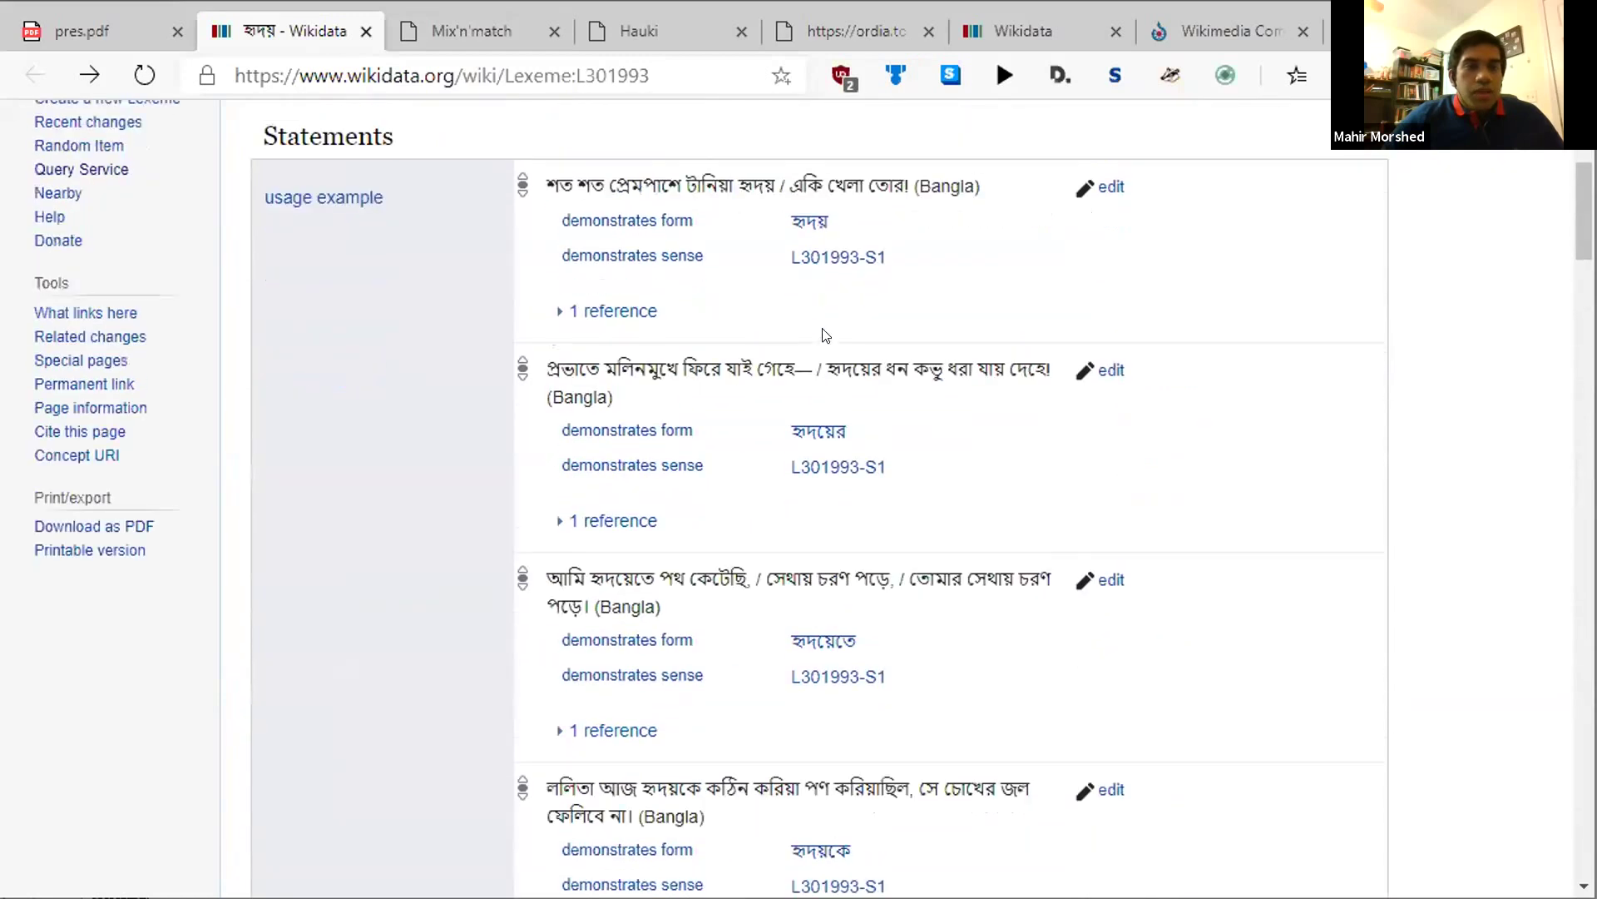
{"action": "scroll", "coordinate": [819, 333], "scroll_direction": "up", "scroll_amount": 4}
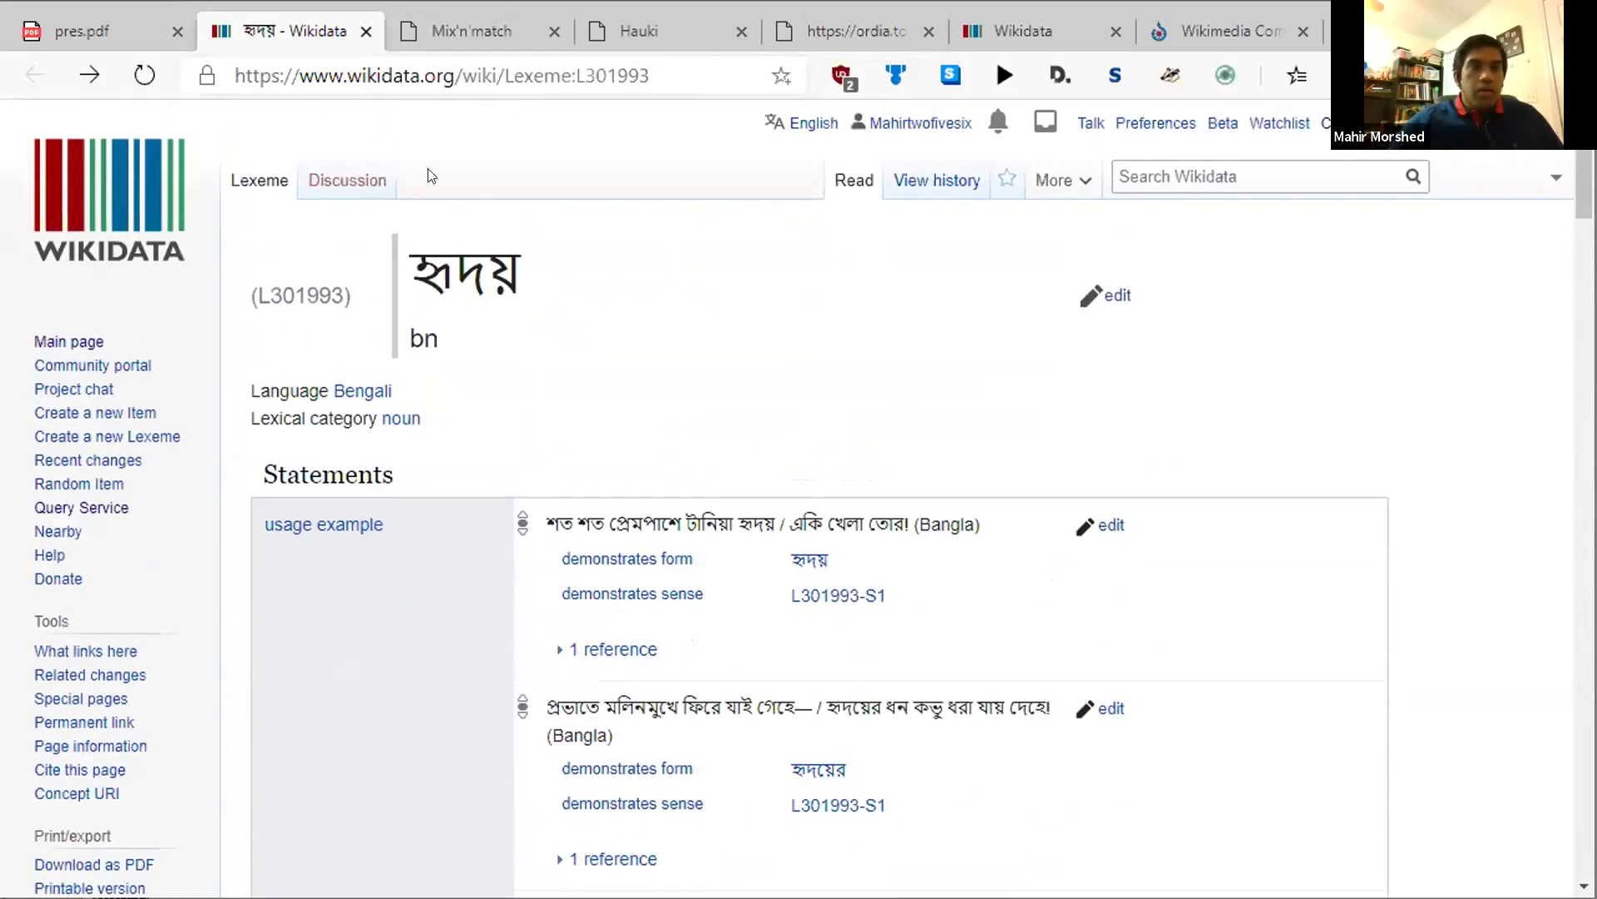
Advance the slides to 'Where can we find lexemes on Wikidata?' and close the lexeme tab.
{"action": "left_click", "coordinate": [68, 29]}
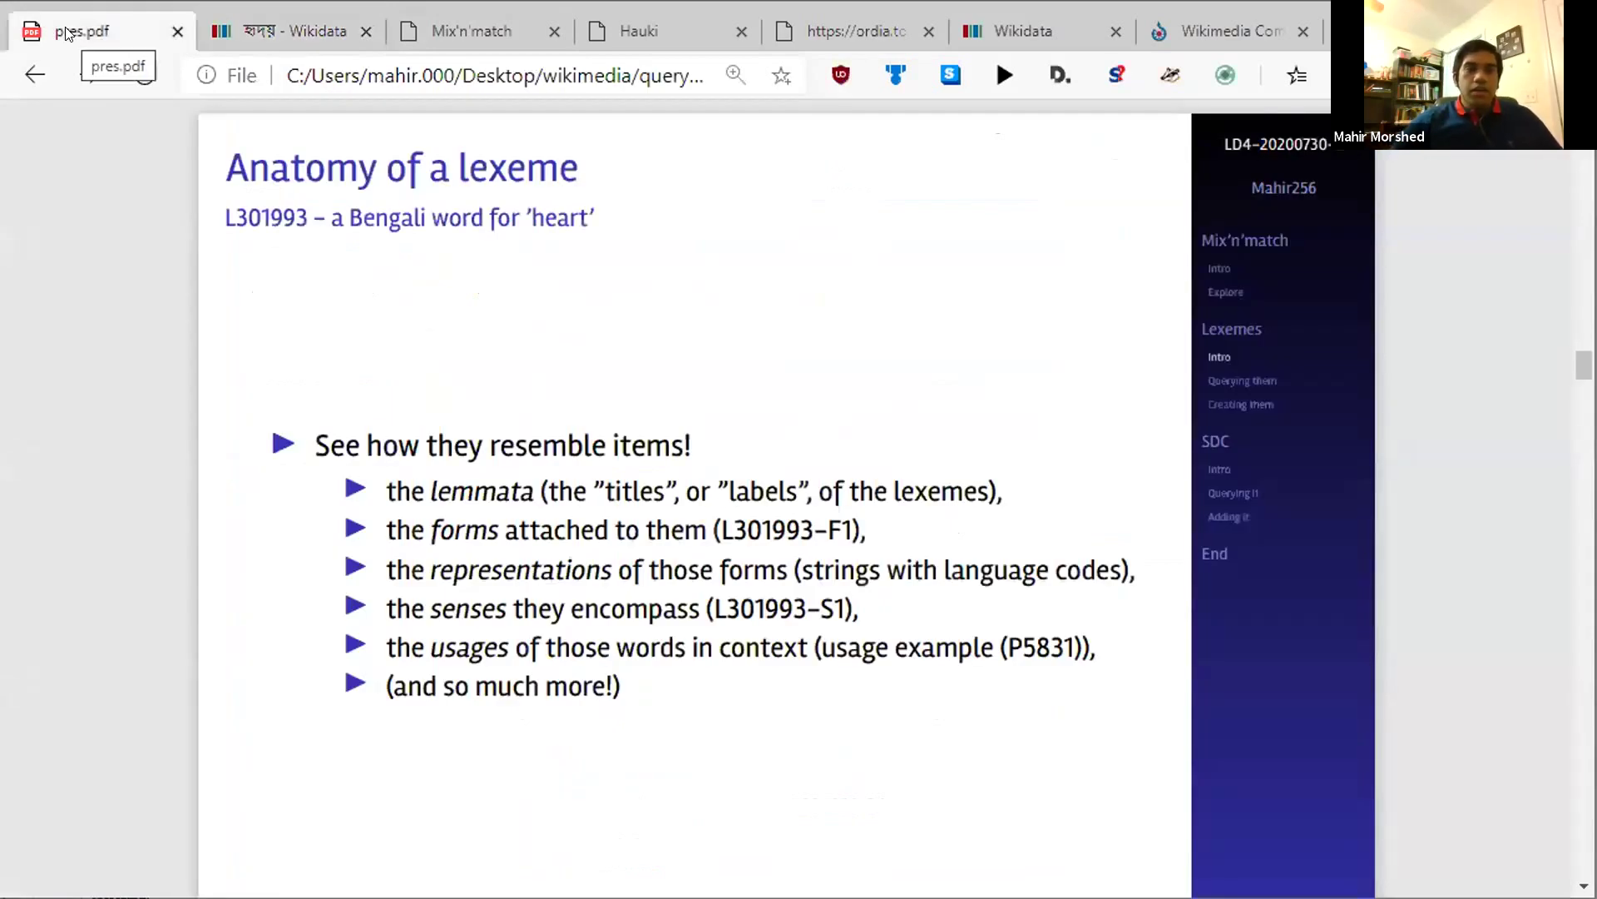
{"action": "key", "text": "Right"}
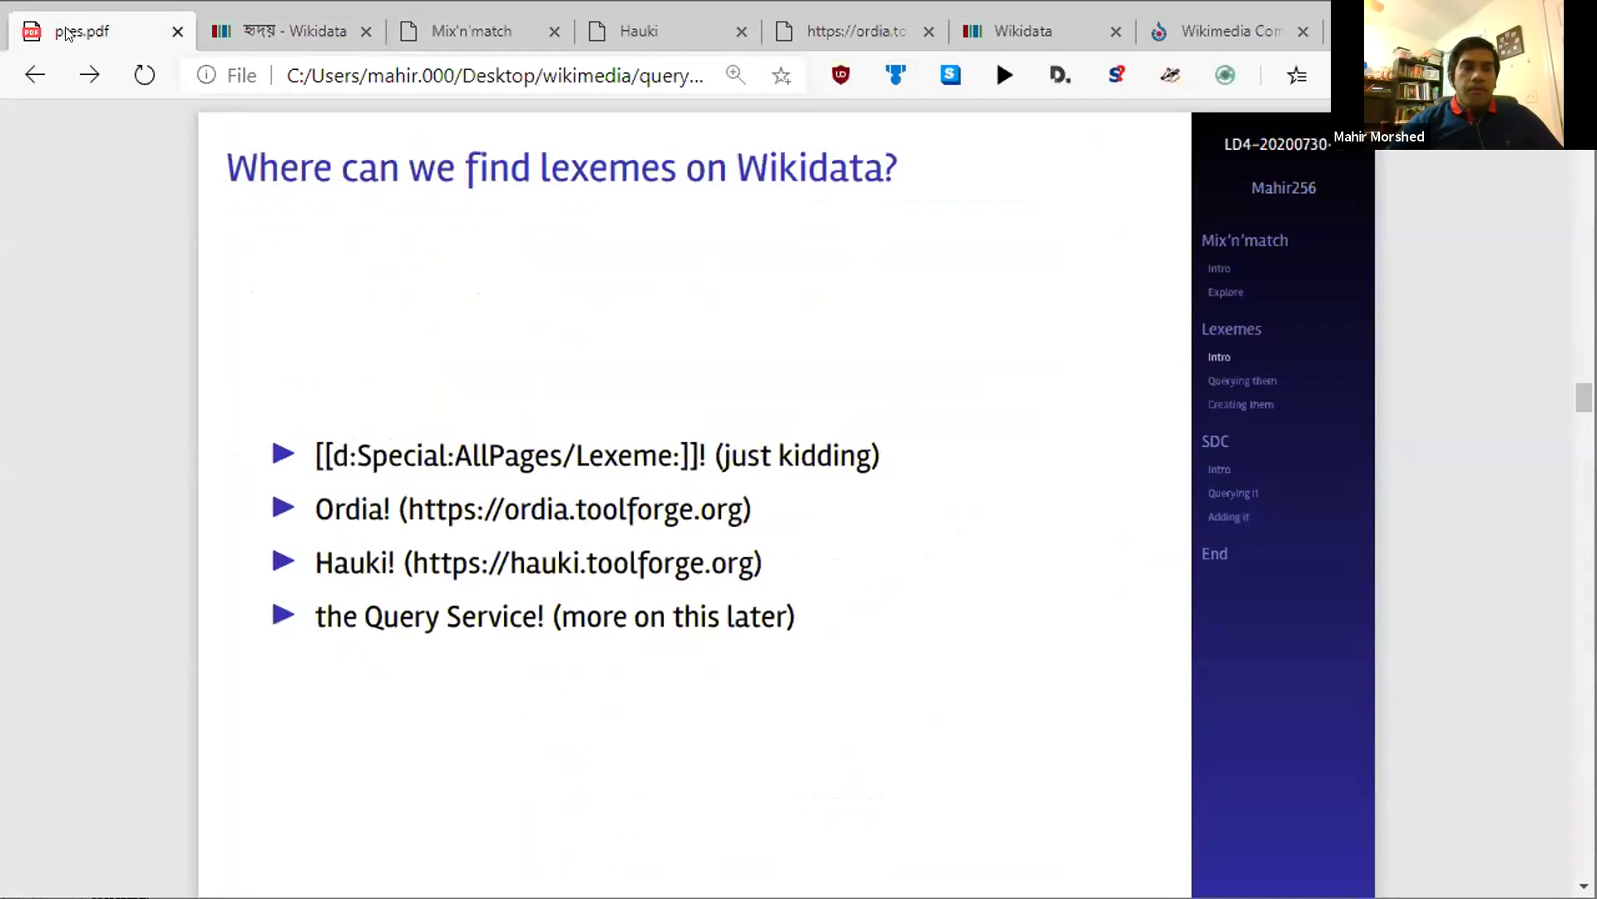
{"action": "left_click", "coordinate": [365, 32]}
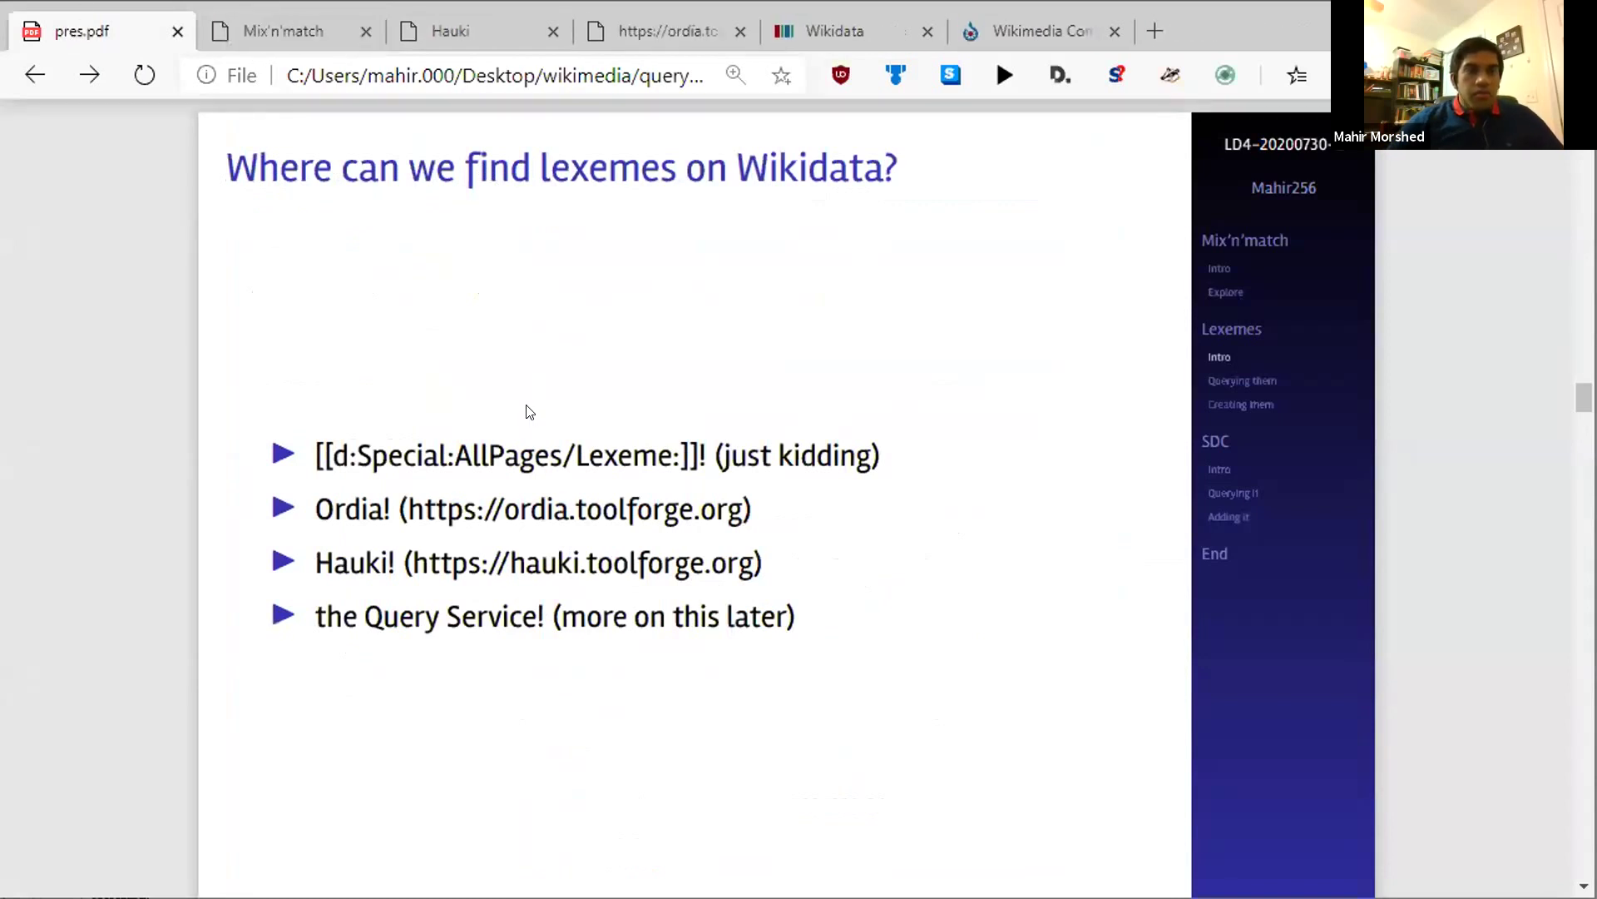
Open the slide's AllPages lexeme list in a new tab, browse it, then close it.
{"action": "right_click", "coordinate": [451, 463]}
{"action": "left_click", "coordinate": [528, 452]}
{"action": "left_click", "coordinate": [301, 30]}
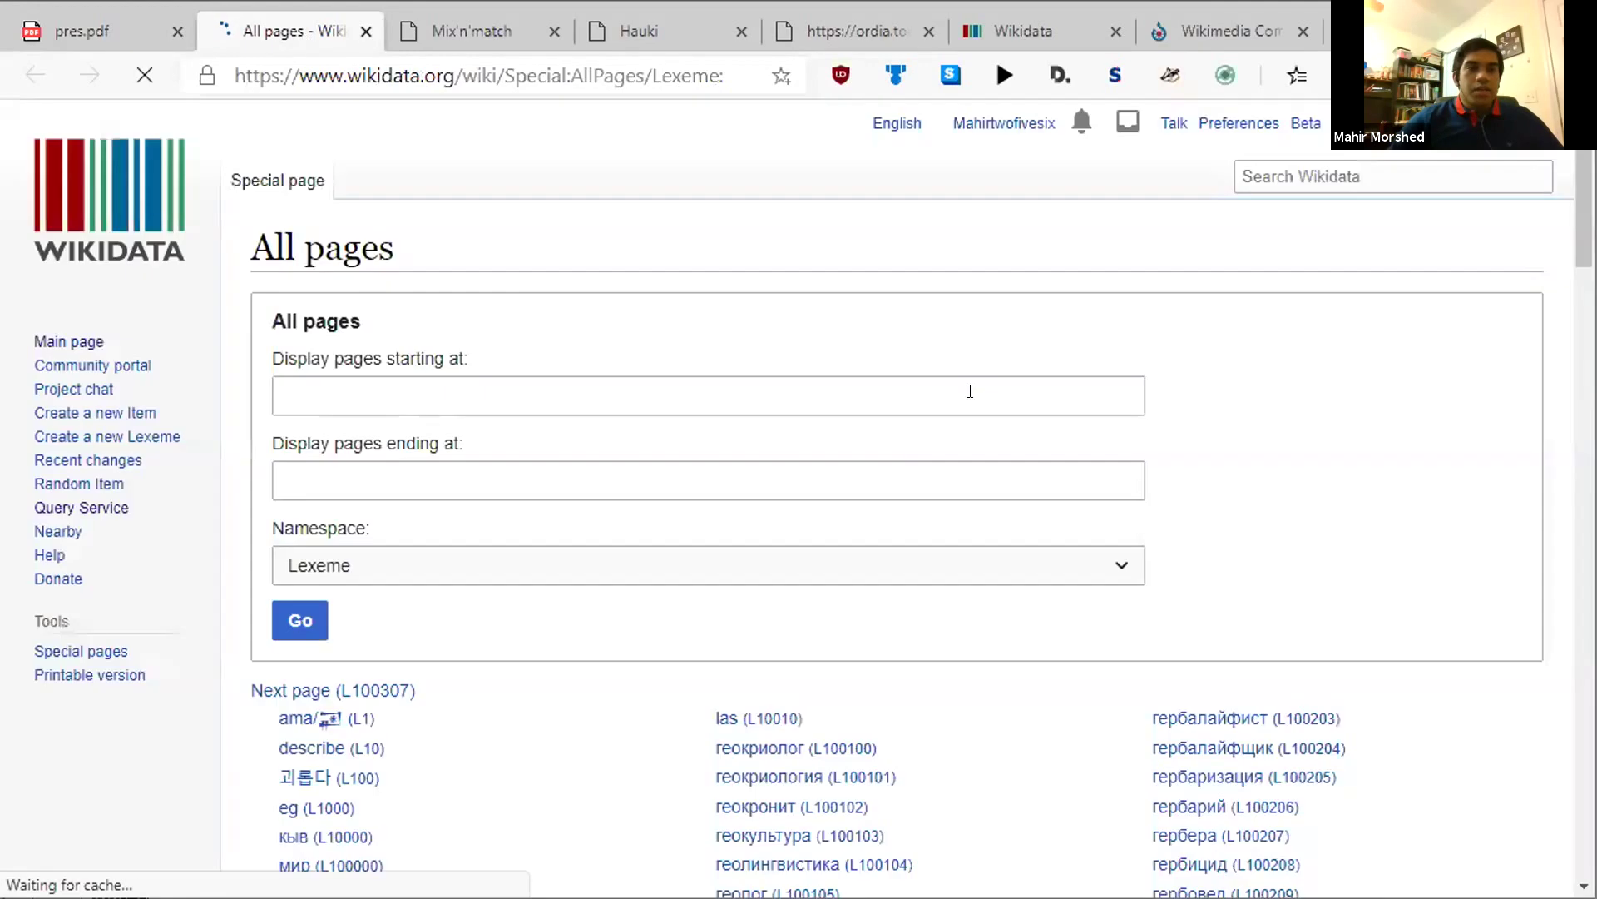
{"action": "scroll", "coordinate": [969, 392], "scroll_direction": "down", "scroll_amount": 5}
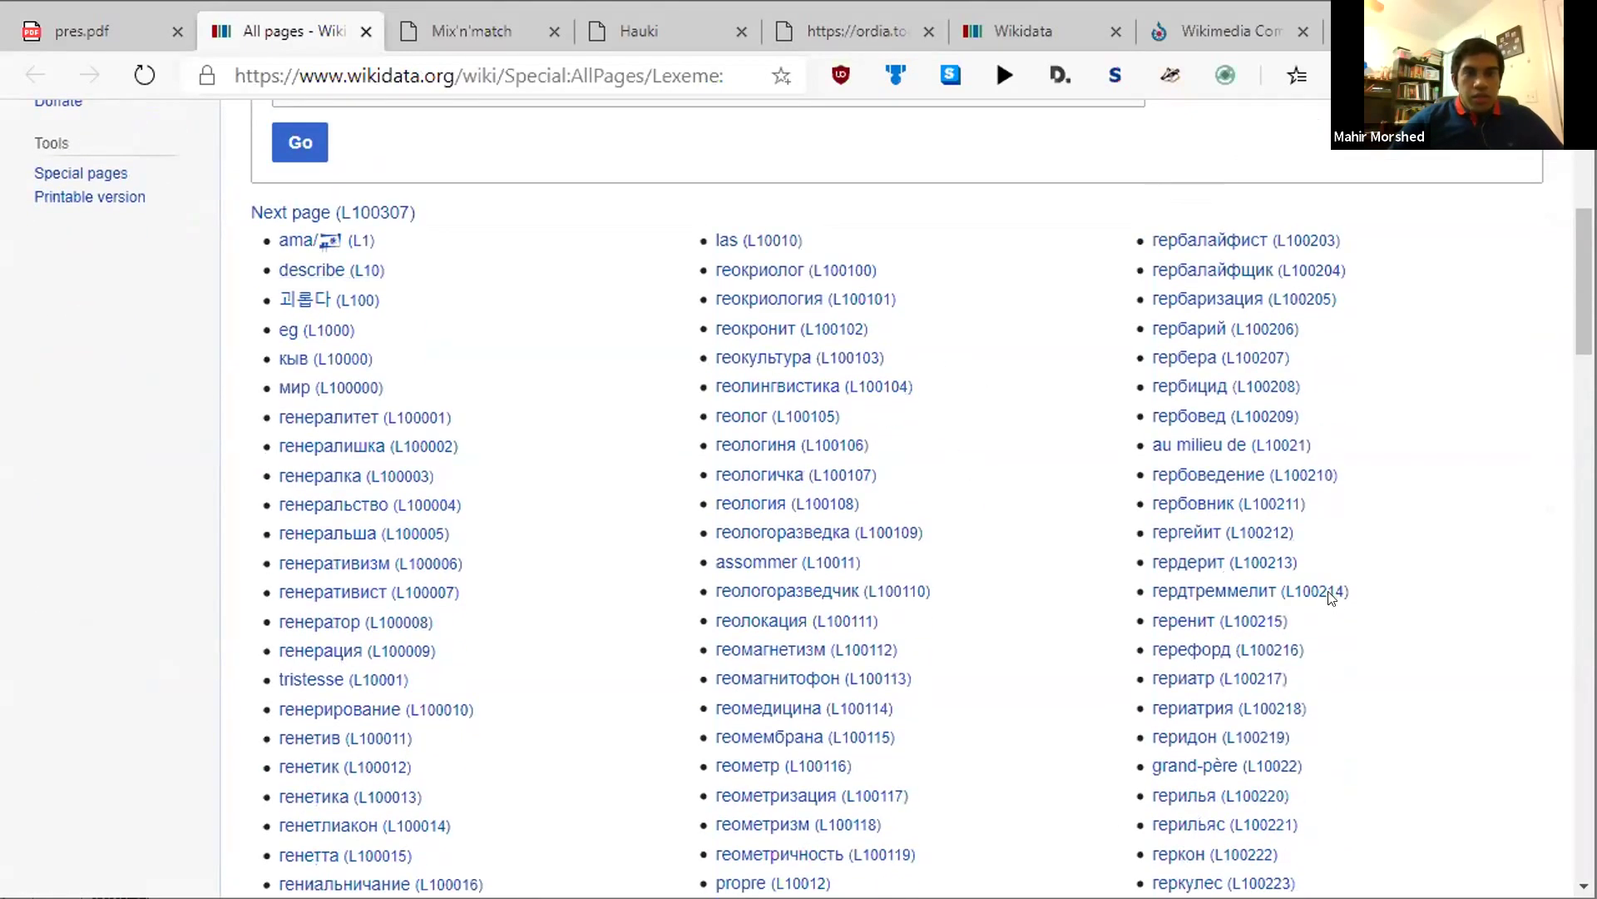
{"action": "key", "text": "ctrl+w"}
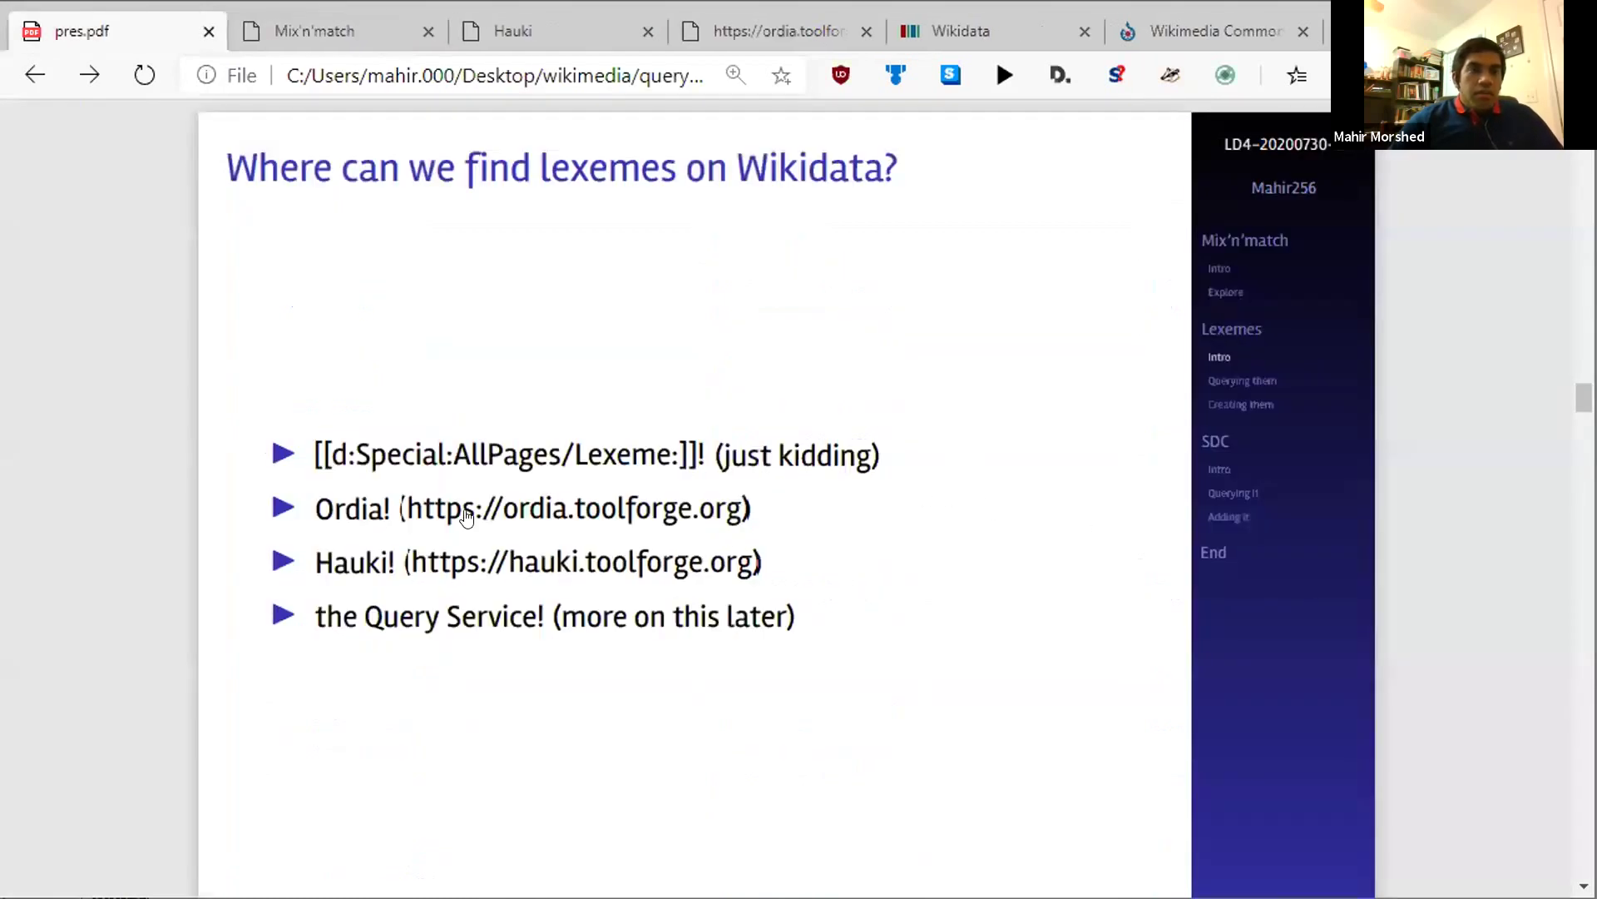
In Ordia, open the Luftballon example lexeme and scroll through its details.
{"action": "left_click", "coordinate": [750, 41]}
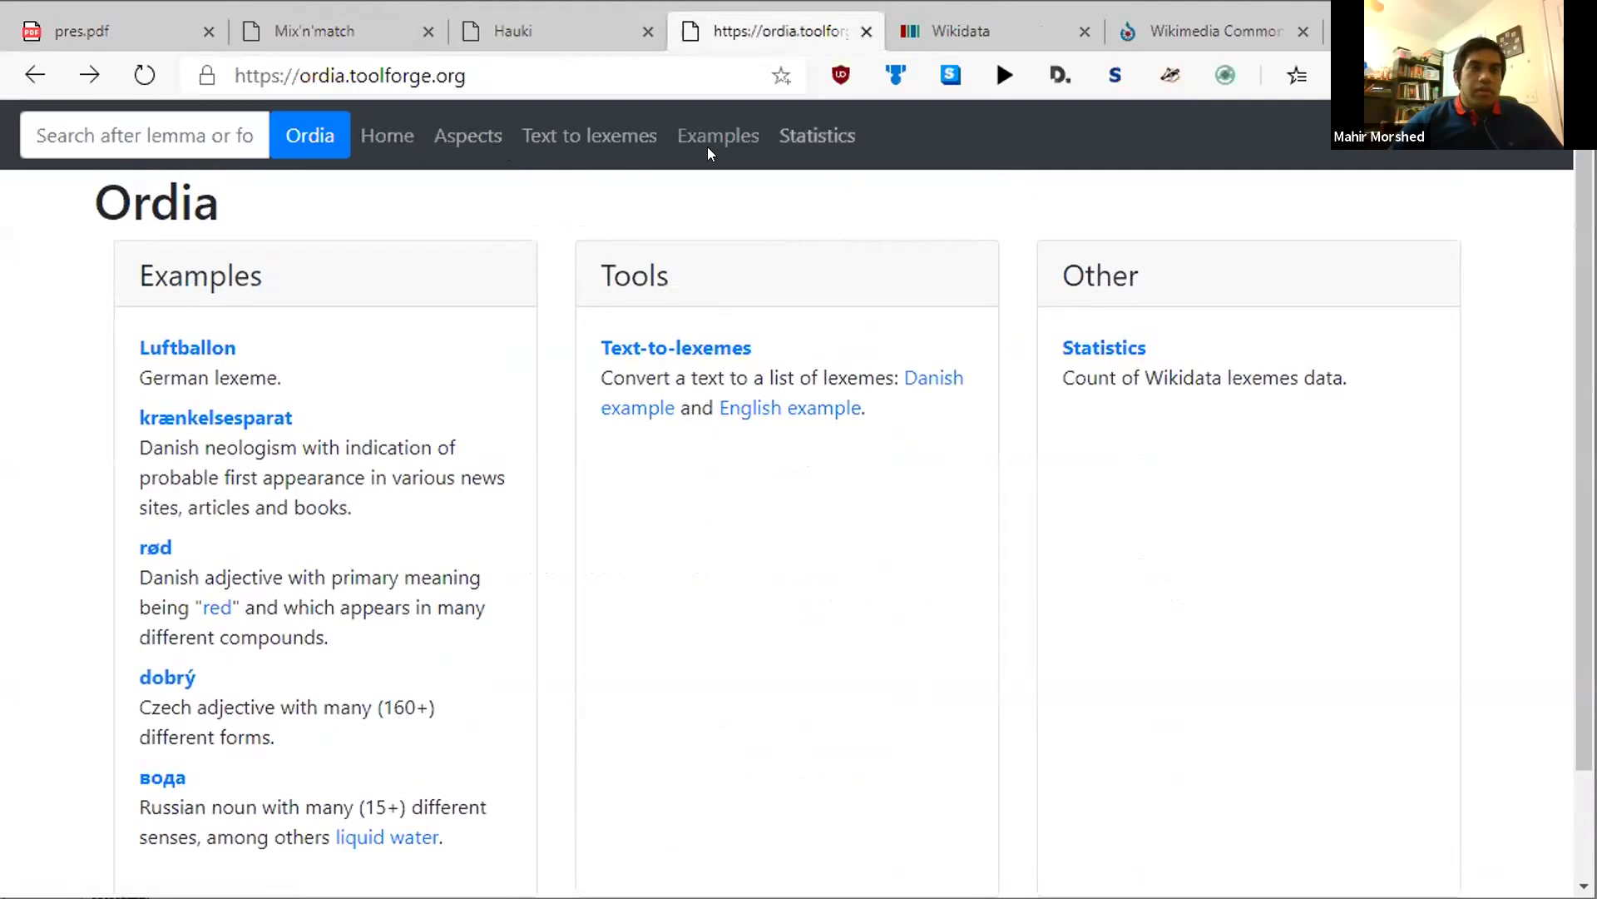
{"action": "left_click", "coordinate": [195, 349]}
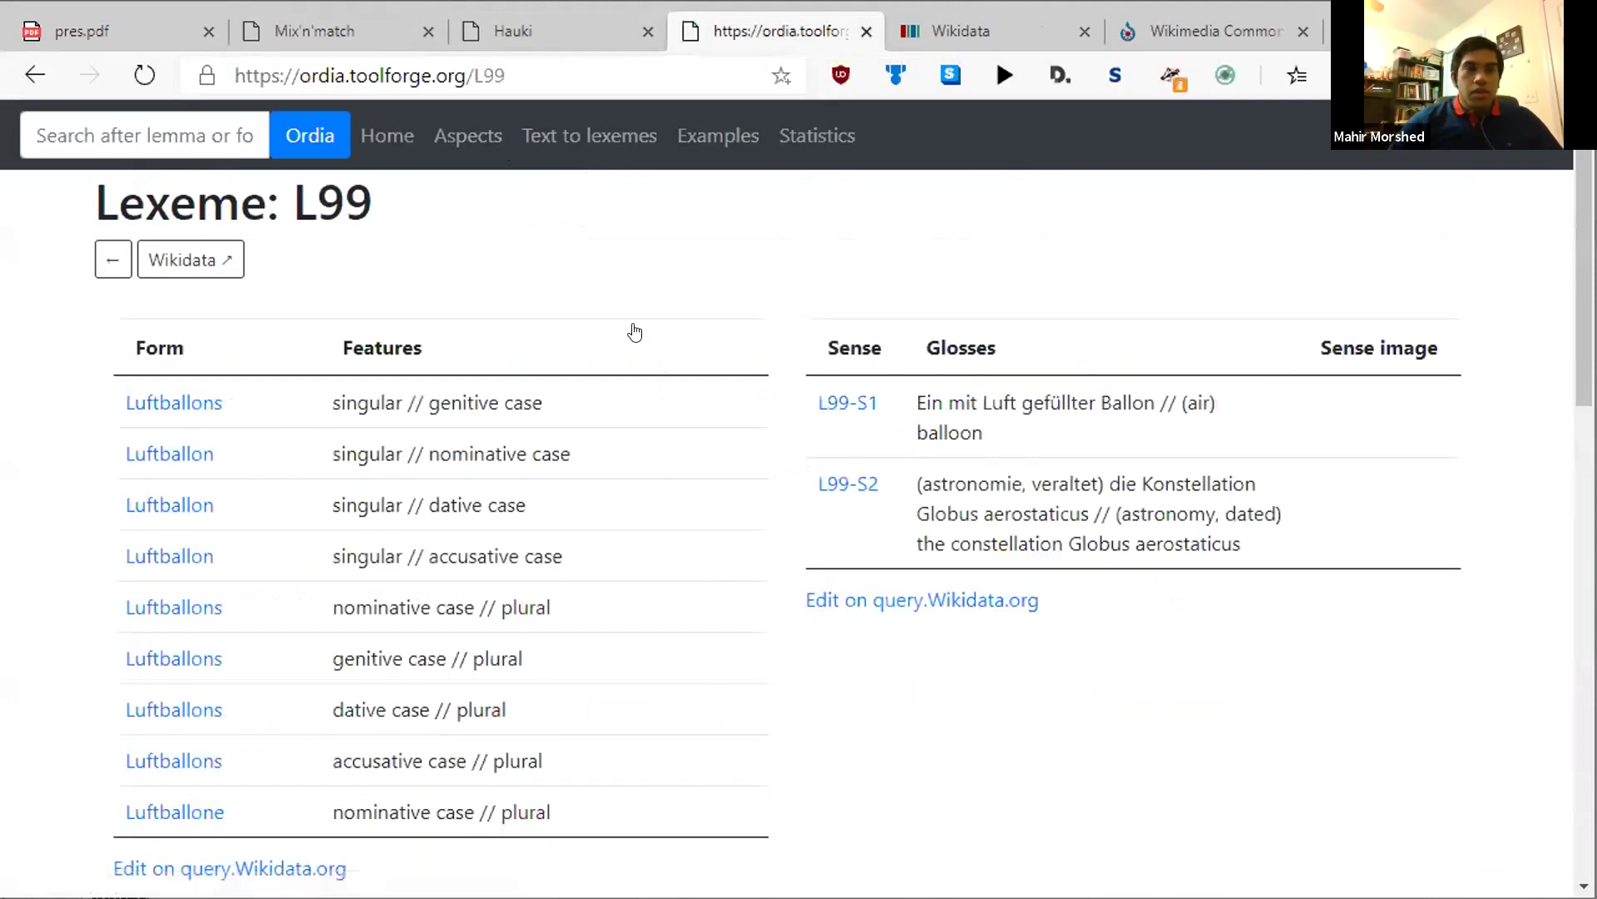
{"action": "scroll", "coordinate": [633, 332], "scroll_direction": "down", "scroll_amount": 1}
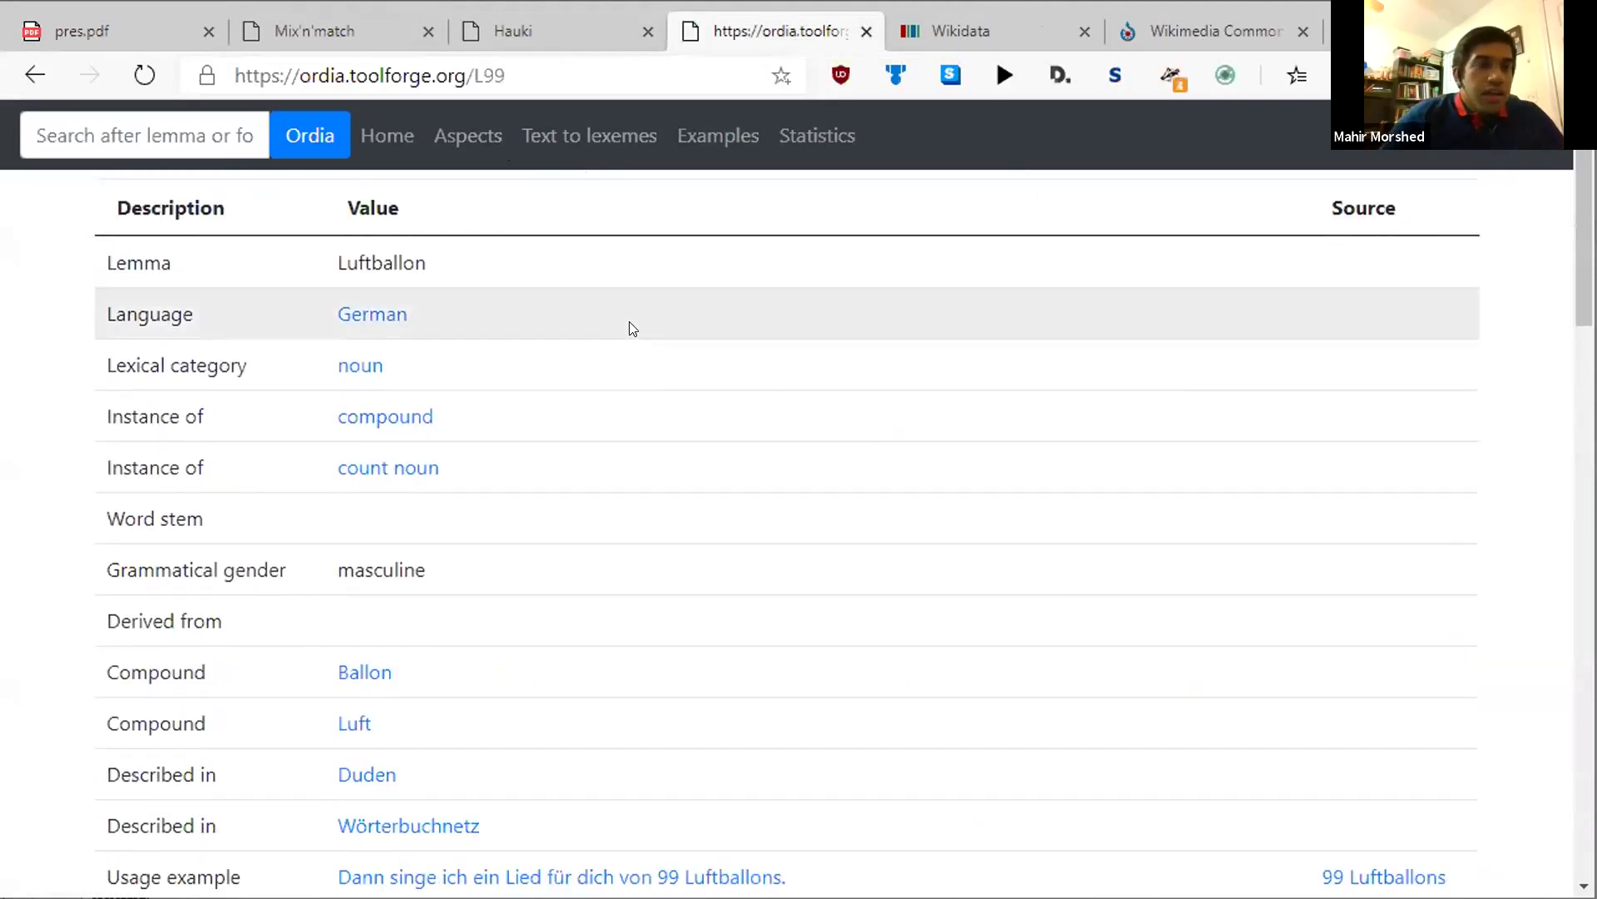
{"action": "scroll", "coordinate": [323, 295], "scroll_direction": "down", "scroll_amount": 1}
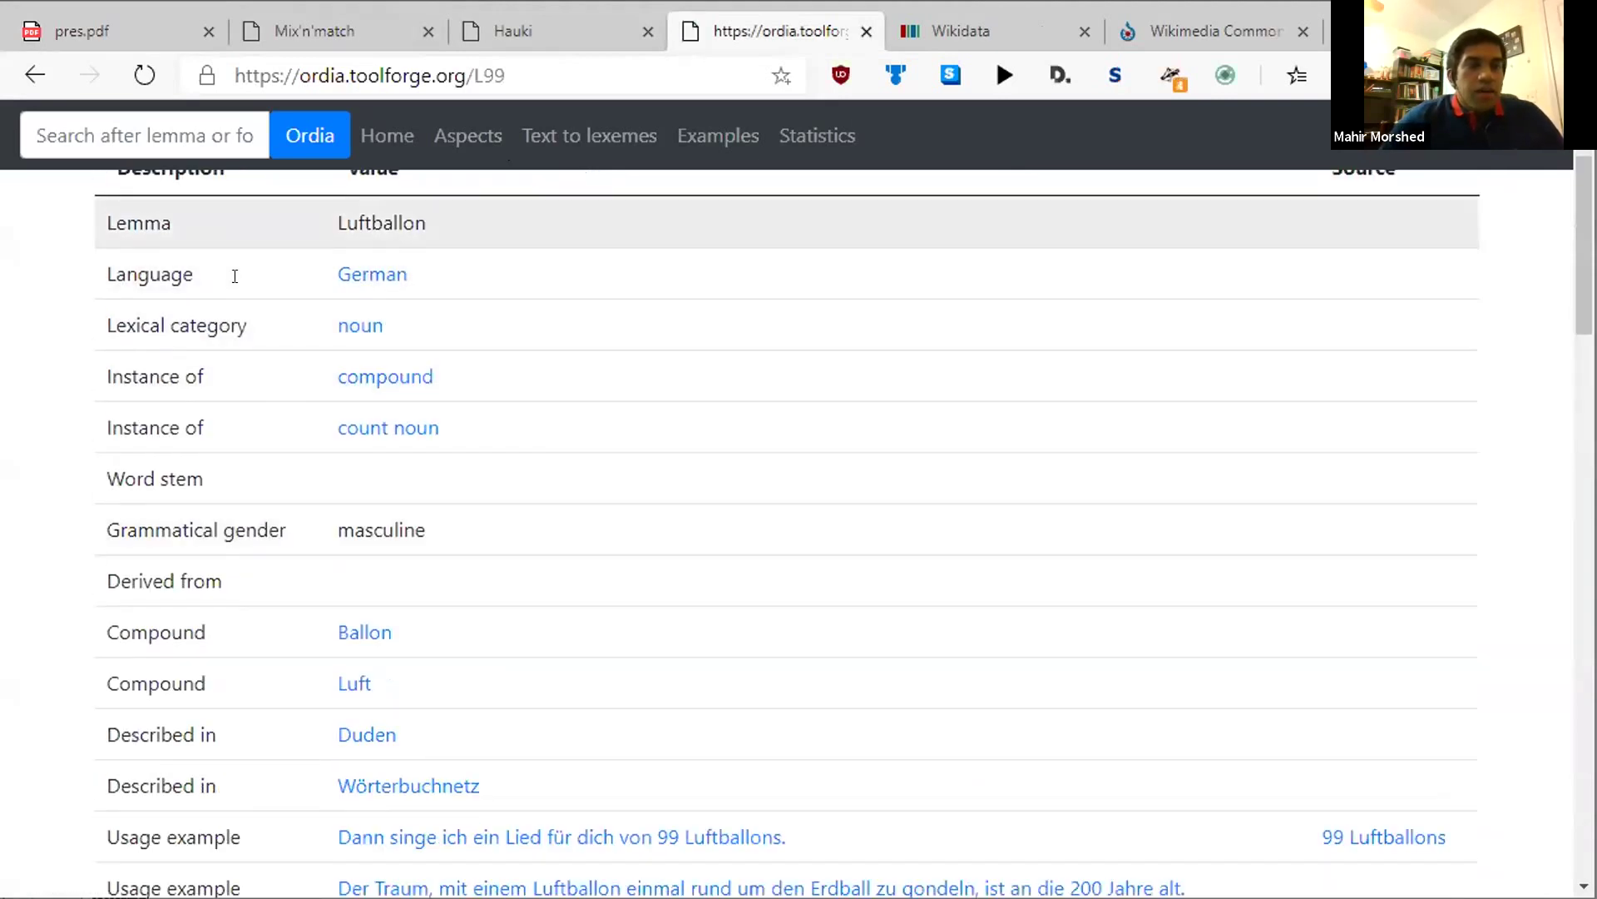
{"action": "scroll", "coordinate": [504, 649], "scroll_direction": "up", "scroll_amount": 1}
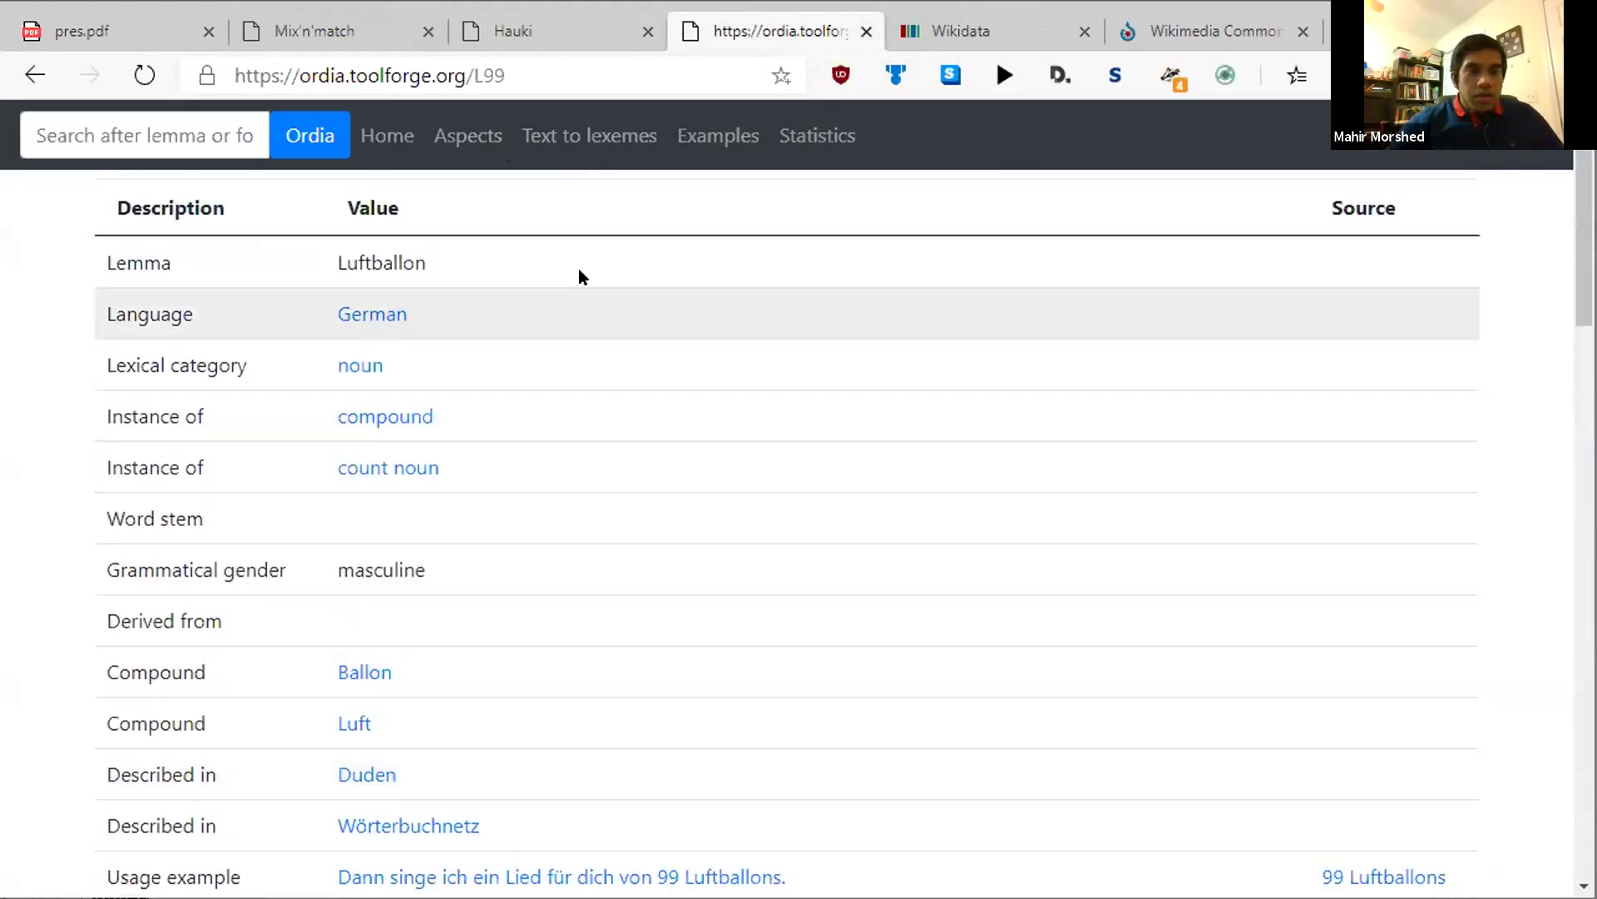
{"action": "scroll", "coordinate": [609, 372], "scroll_direction": "down", "scroll_amount": 8}
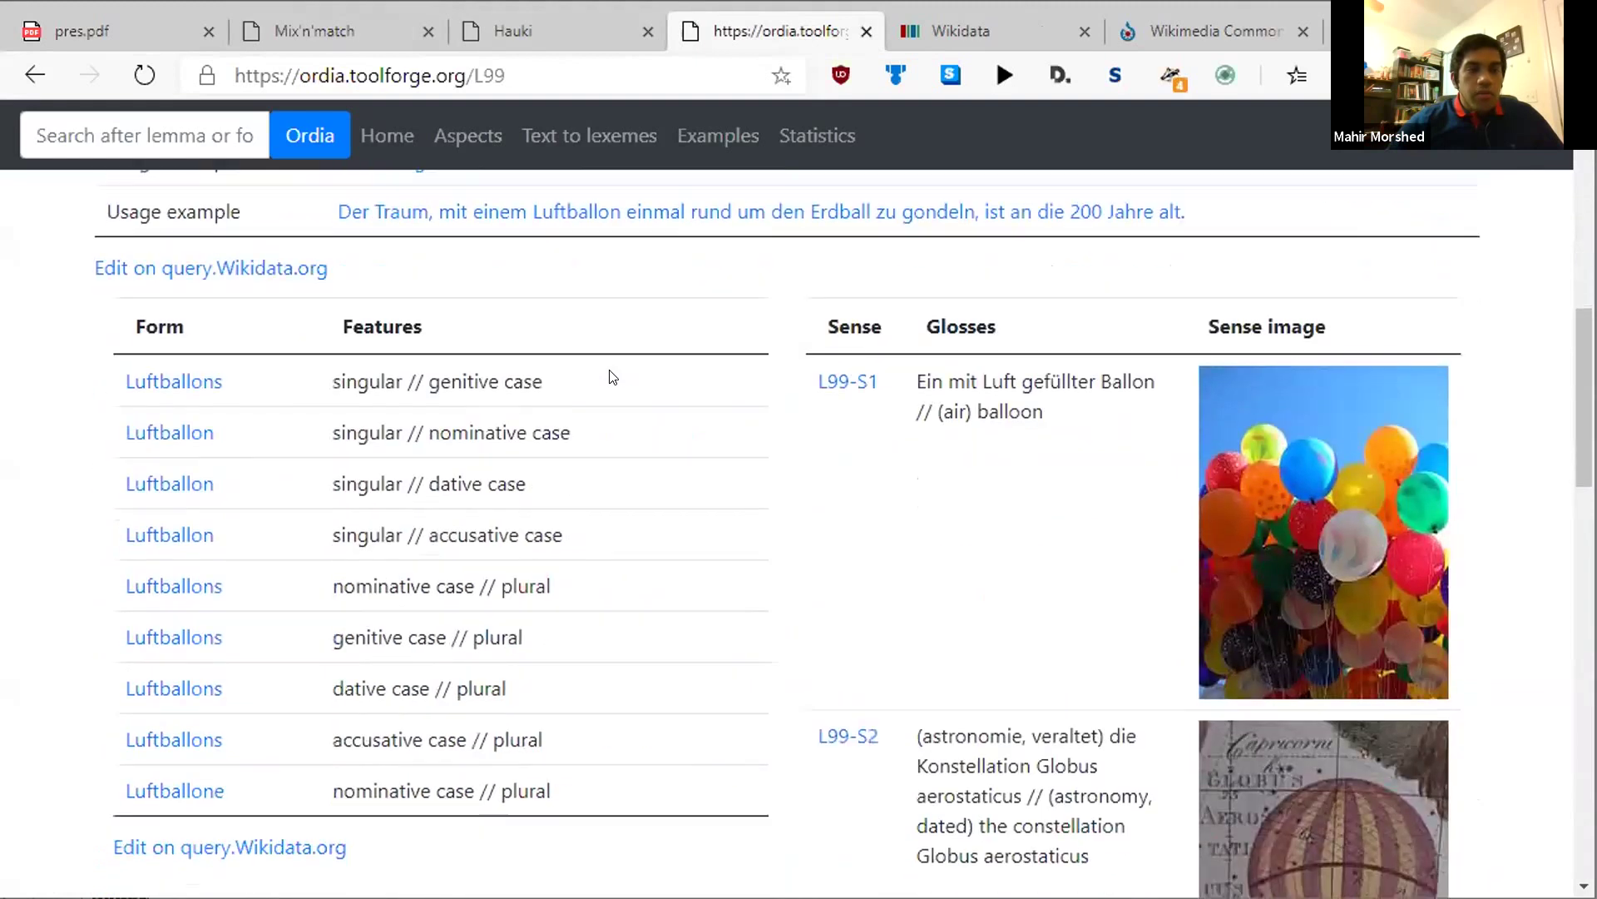
{"action": "scroll", "coordinate": [613, 377], "scroll_direction": "down", "scroll_amount": 1}
{"action": "scroll", "coordinate": [609, 374], "scroll_direction": "up", "scroll_amount": 1}
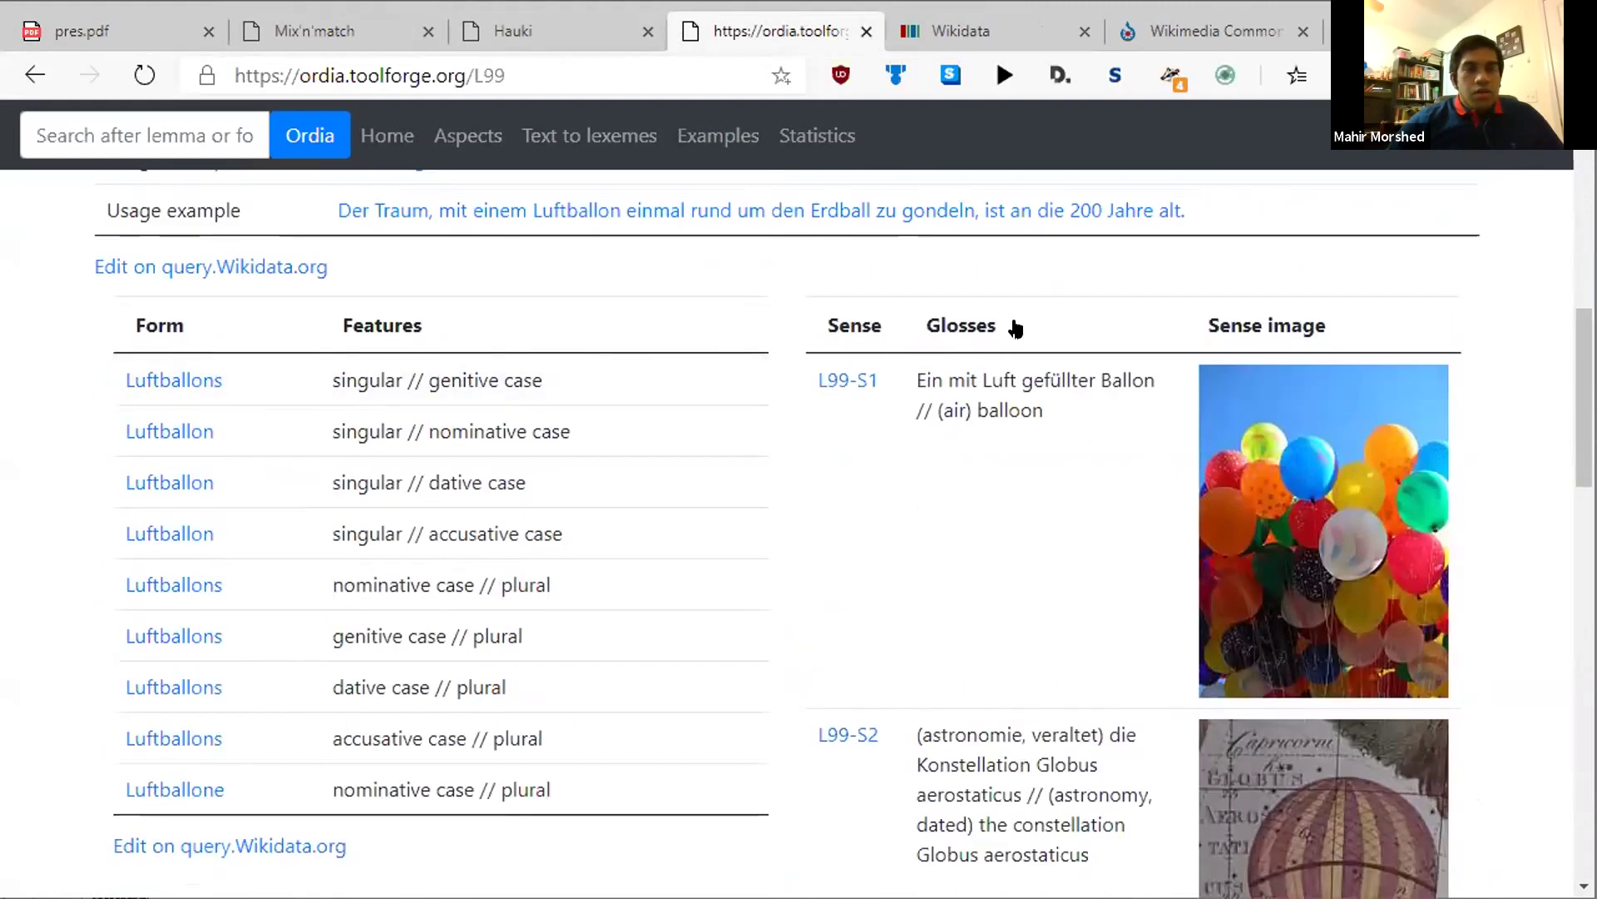
{"action": "scroll", "coordinate": [1087, 501], "scroll_direction": "down", "scroll_amount": 1}
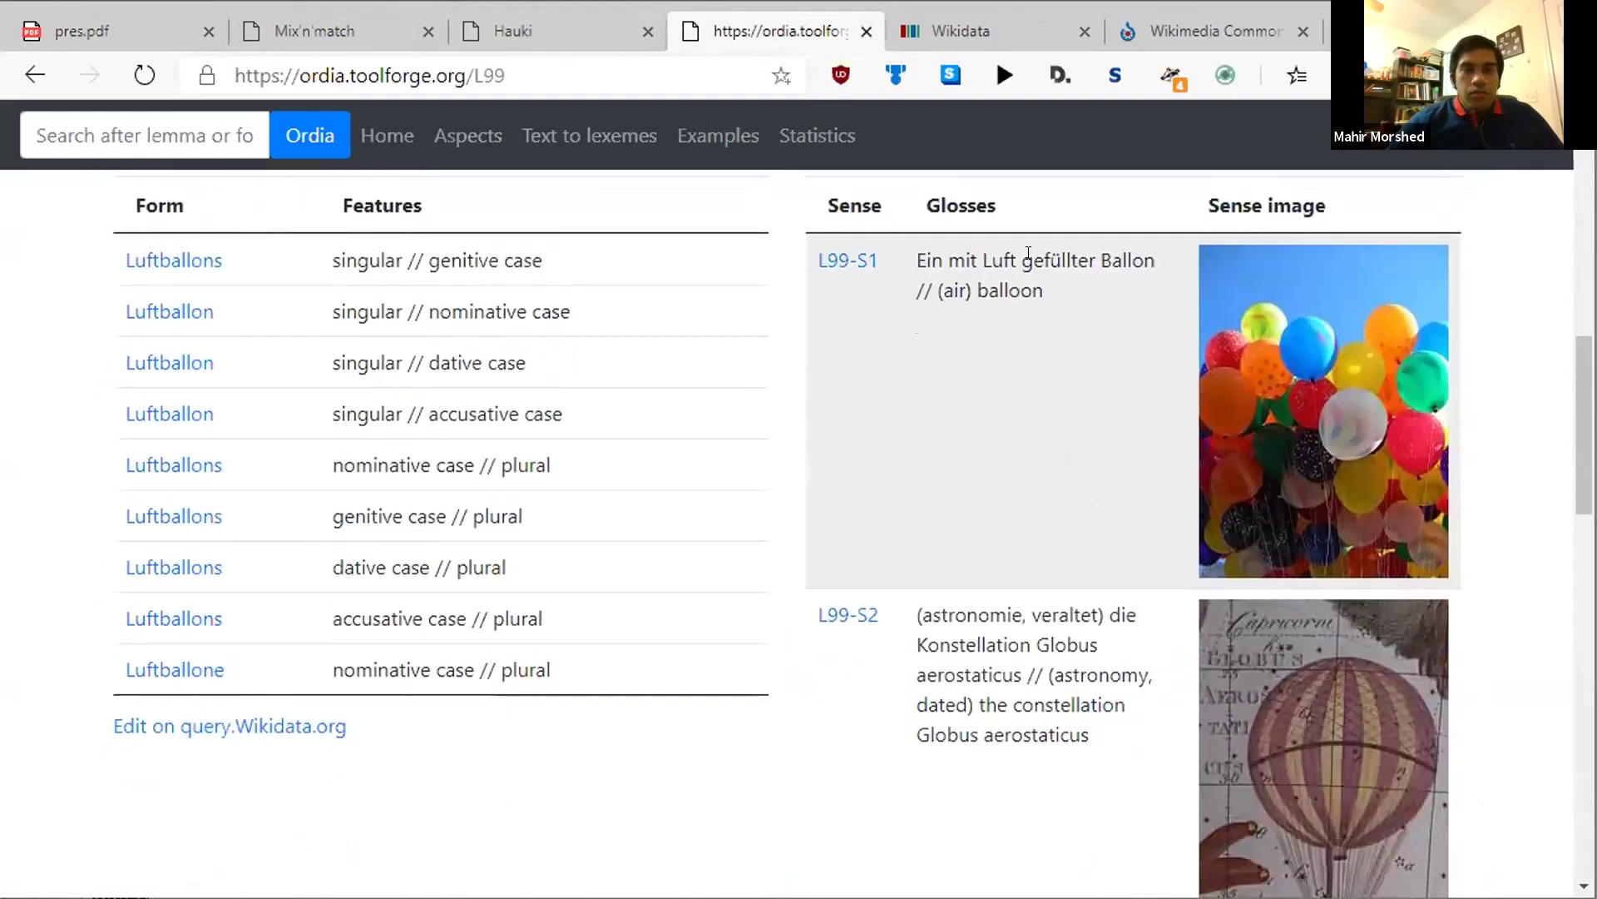
Highlight the glosses 'Ein mit Luft gefüllter Ballon' and '(air) balloon'.
{"action": "triple_click", "coordinate": [962, 267]}
{"action": "left_click", "coordinate": [919, 257]}
{"action": "left_click_drag", "start_coordinate": [909, 256], "coordinate": [1156, 262]}
{"action": "left_click_drag", "start_coordinate": [938, 290], "coordinate": [1048, 341]}
{"action": "left_click", "coordinate": [1050, 348]}
Review the rest of the Luftballon page, then return to Ordia's home page.
{"action": "scroll", "coordinate": [1120, 564], "scroll_direction": "down", "scroll_amount": 1}
{"action": "scroll", "coordinate": [1381, 465], "scroll_direction": "up", "scroll_amount": 1}
{"action": "scroll", "coordinate": [1383, 566], "scroll_direction": "down", "scroll_amount": 3}
{"action": "scroll", "coordinate": [1383, 569], "scroll_direction": "down", "scroll_amount": 3}
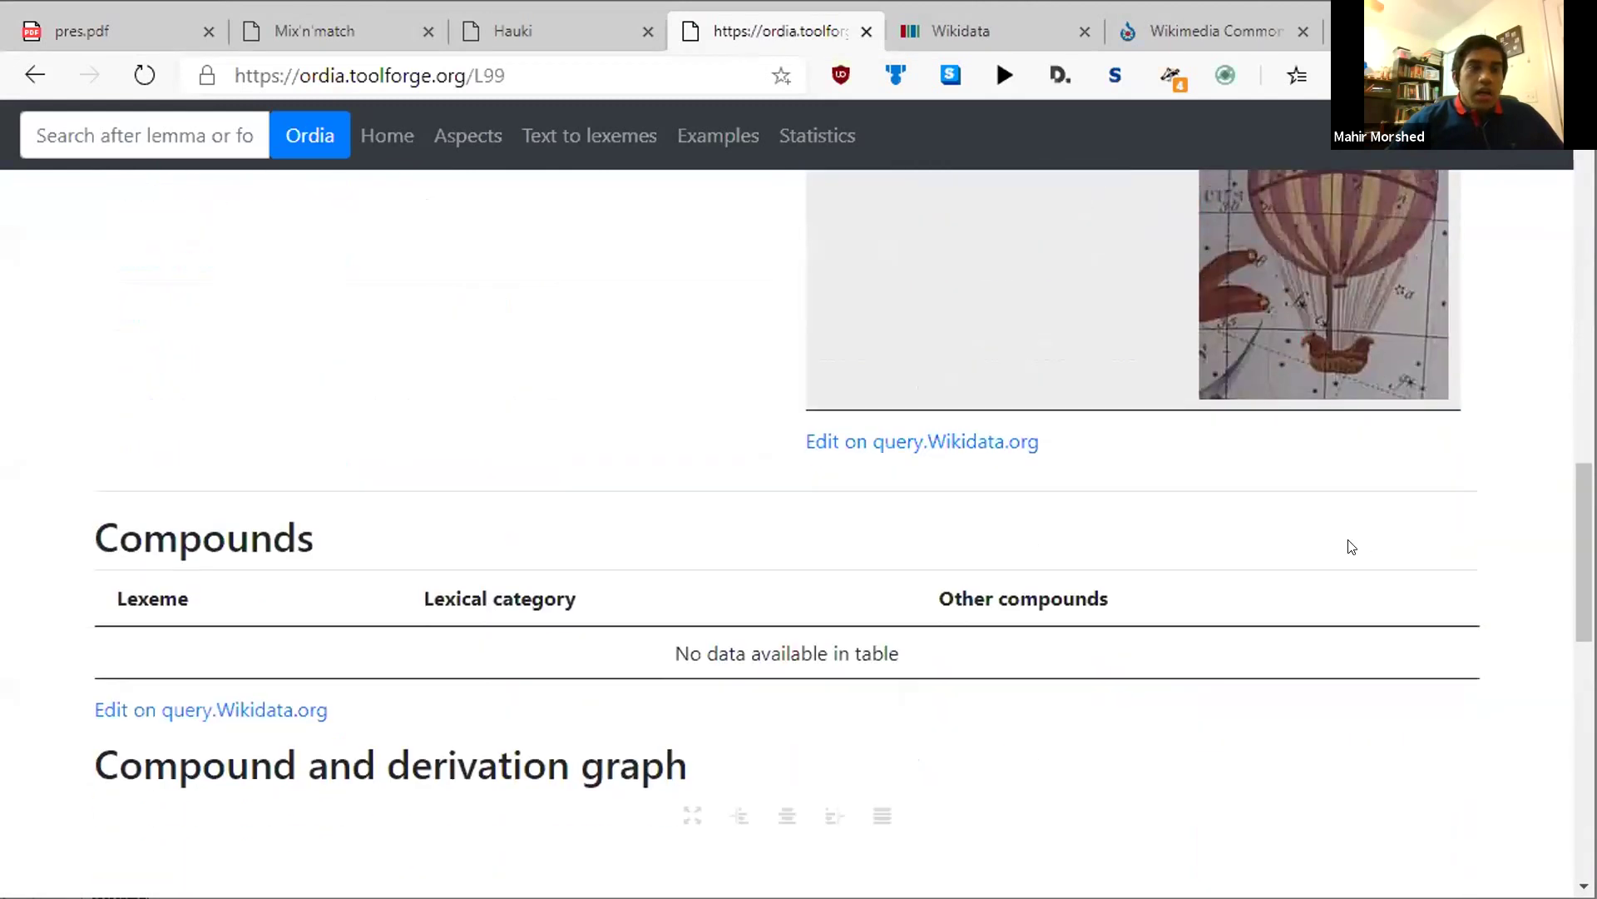
{"action": "scroll", "coordinate": [1323, 533], "scroll_direction": "up", "scroll_amount": 20}
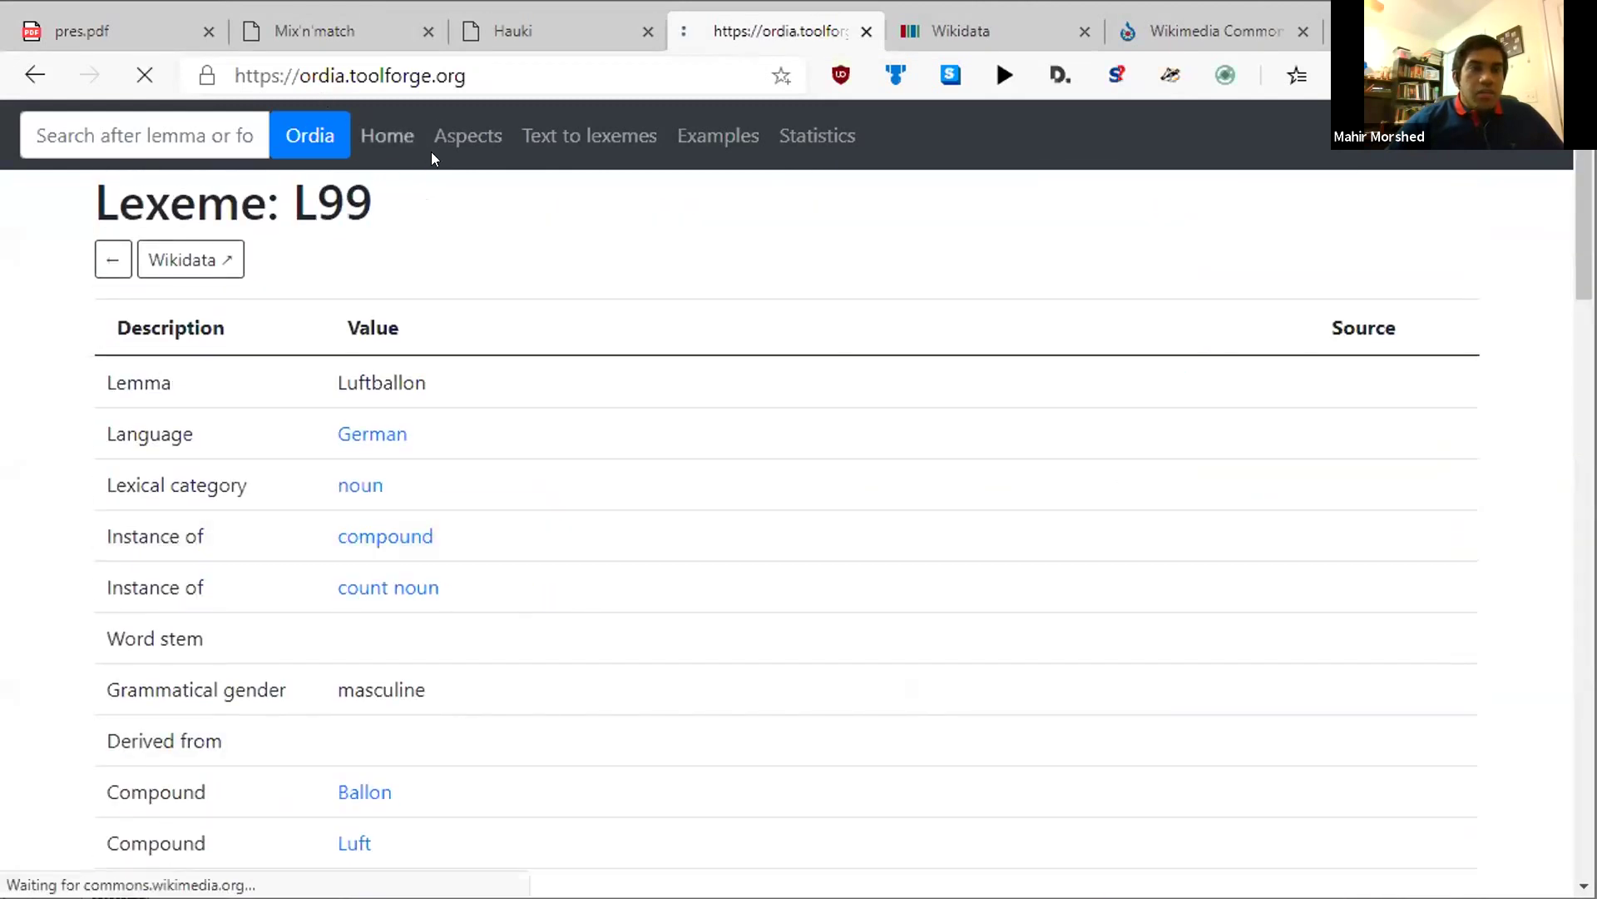
{"action": "left_click", "coordinate": [395, 137]}
{"action": "scroll", "coordinate": [433, 449], "scroll_direction": "down", "scroll_amount": 1}
{"action": "scroll", "coordinate": [433, 449], "scroll_direction": "up", "scroll_amount": 1}
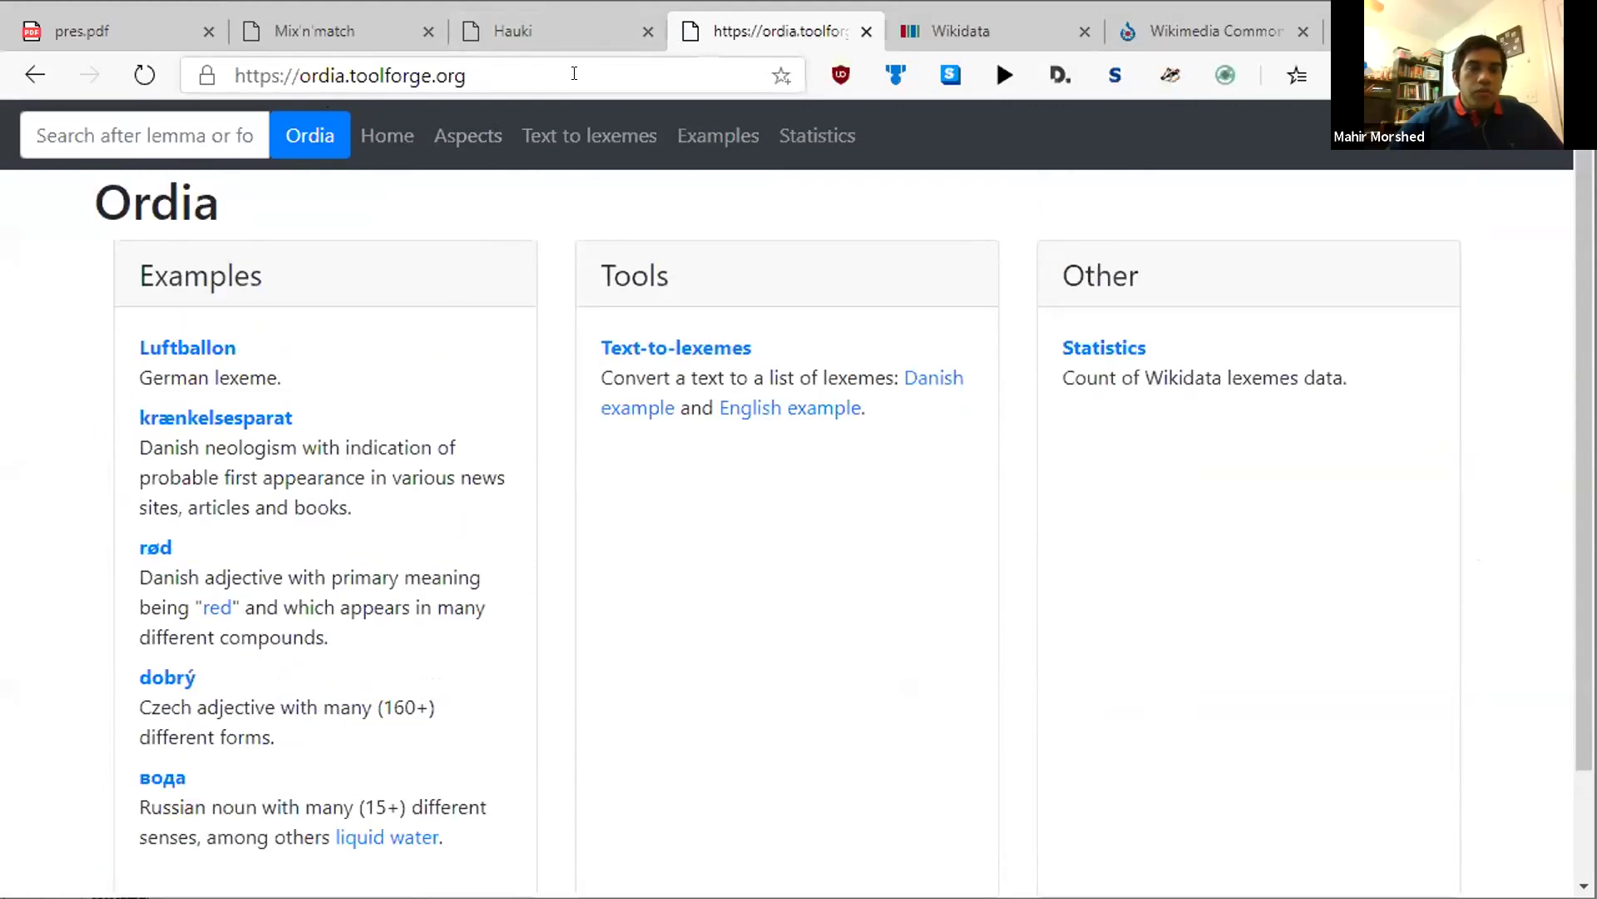
Request Hauki's English (40841) lexeme listing, then return to the 'Where can we find lexemes on Wikidata?' slide.
{"action": "left_click", "coordinate": [524, 28]}
{"action": "scroll", "coordinate": [940, 389], "scroll_direction": "up", "scroll_amount": 1}
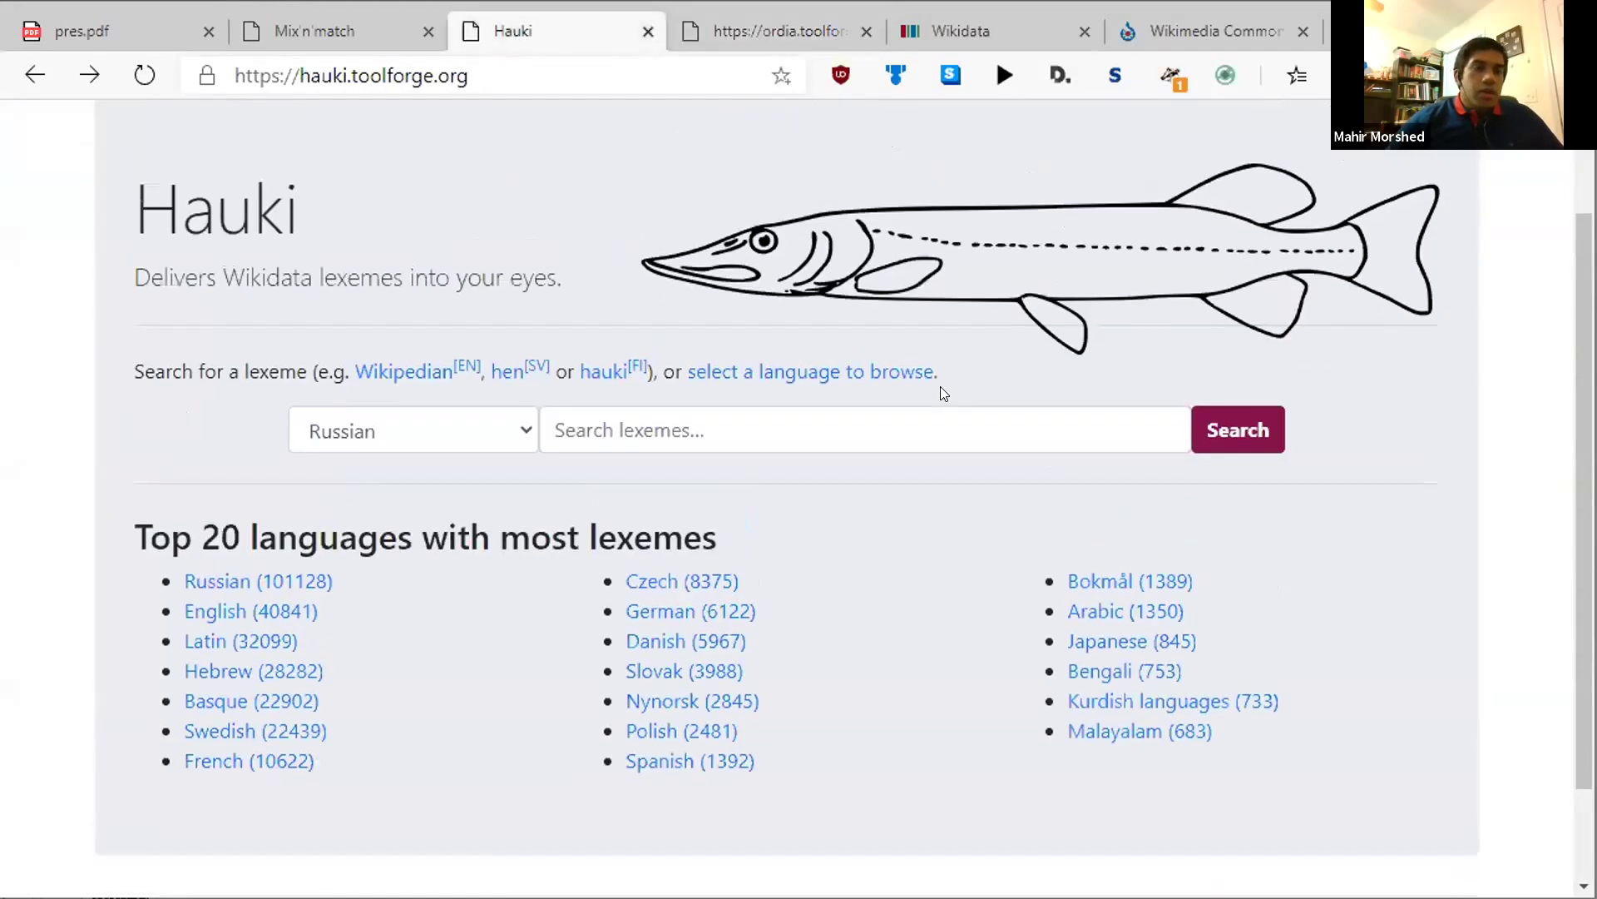
{"action": "scroll", "coordinate": [940, 386], "scroll_direction": "up", "scroll_amount": 1}
{"action": "scroll", "coordinate": [982, 408], "scroll_direction": "down", "scroll_amount": 1}
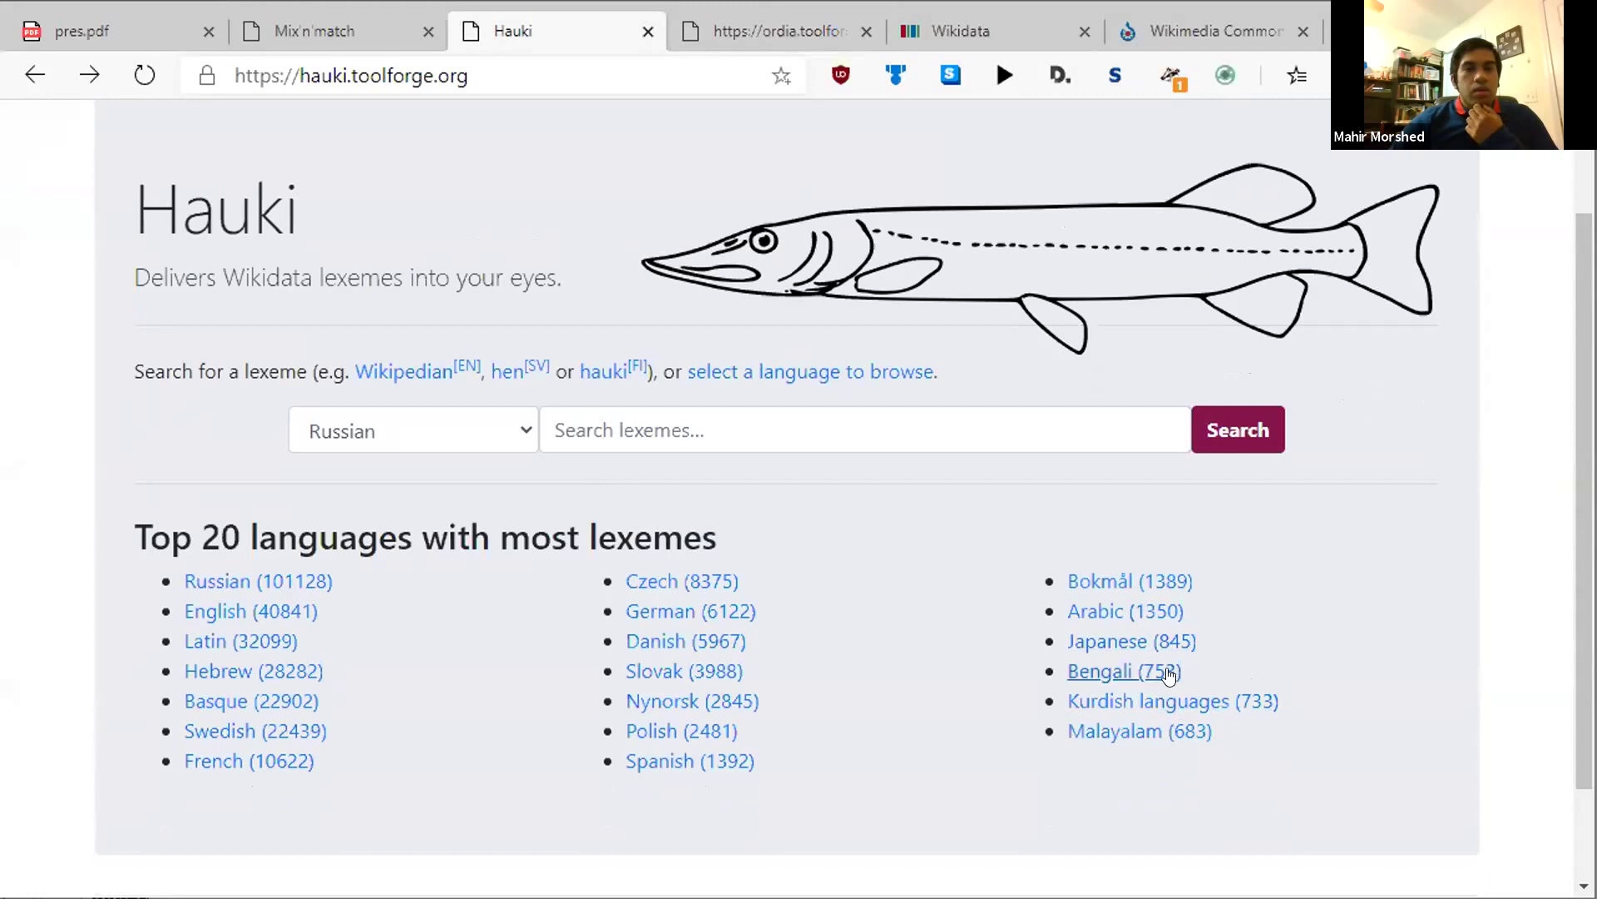
{"action": "left_click", "coordinate": [267, 614]}
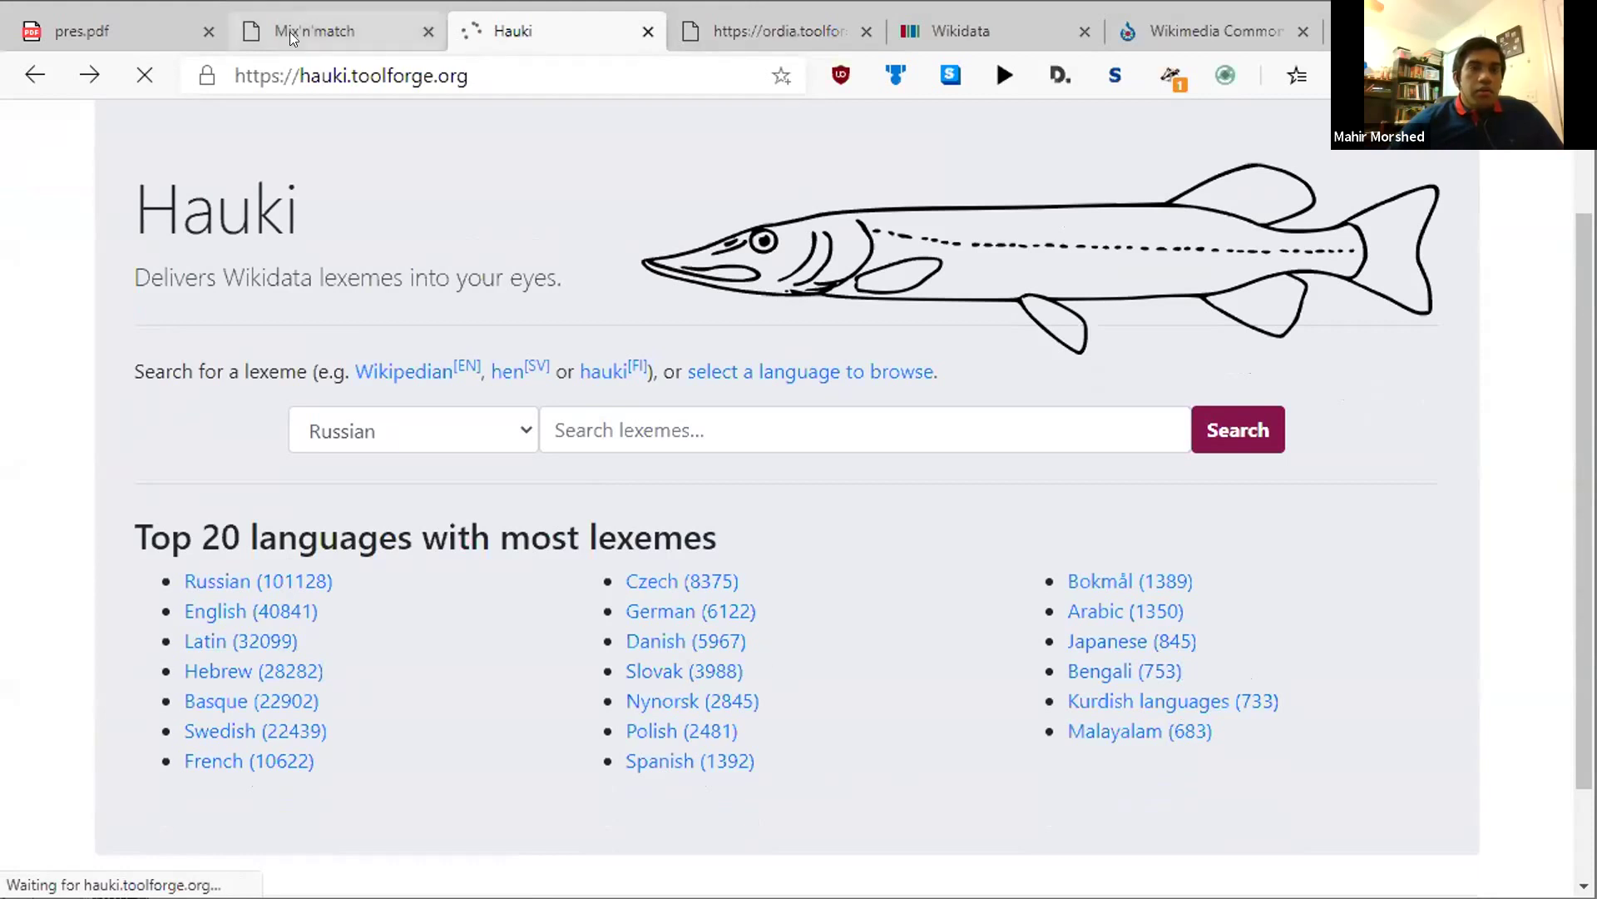
{"action": "left_click", "coordinate": [79, 31]}
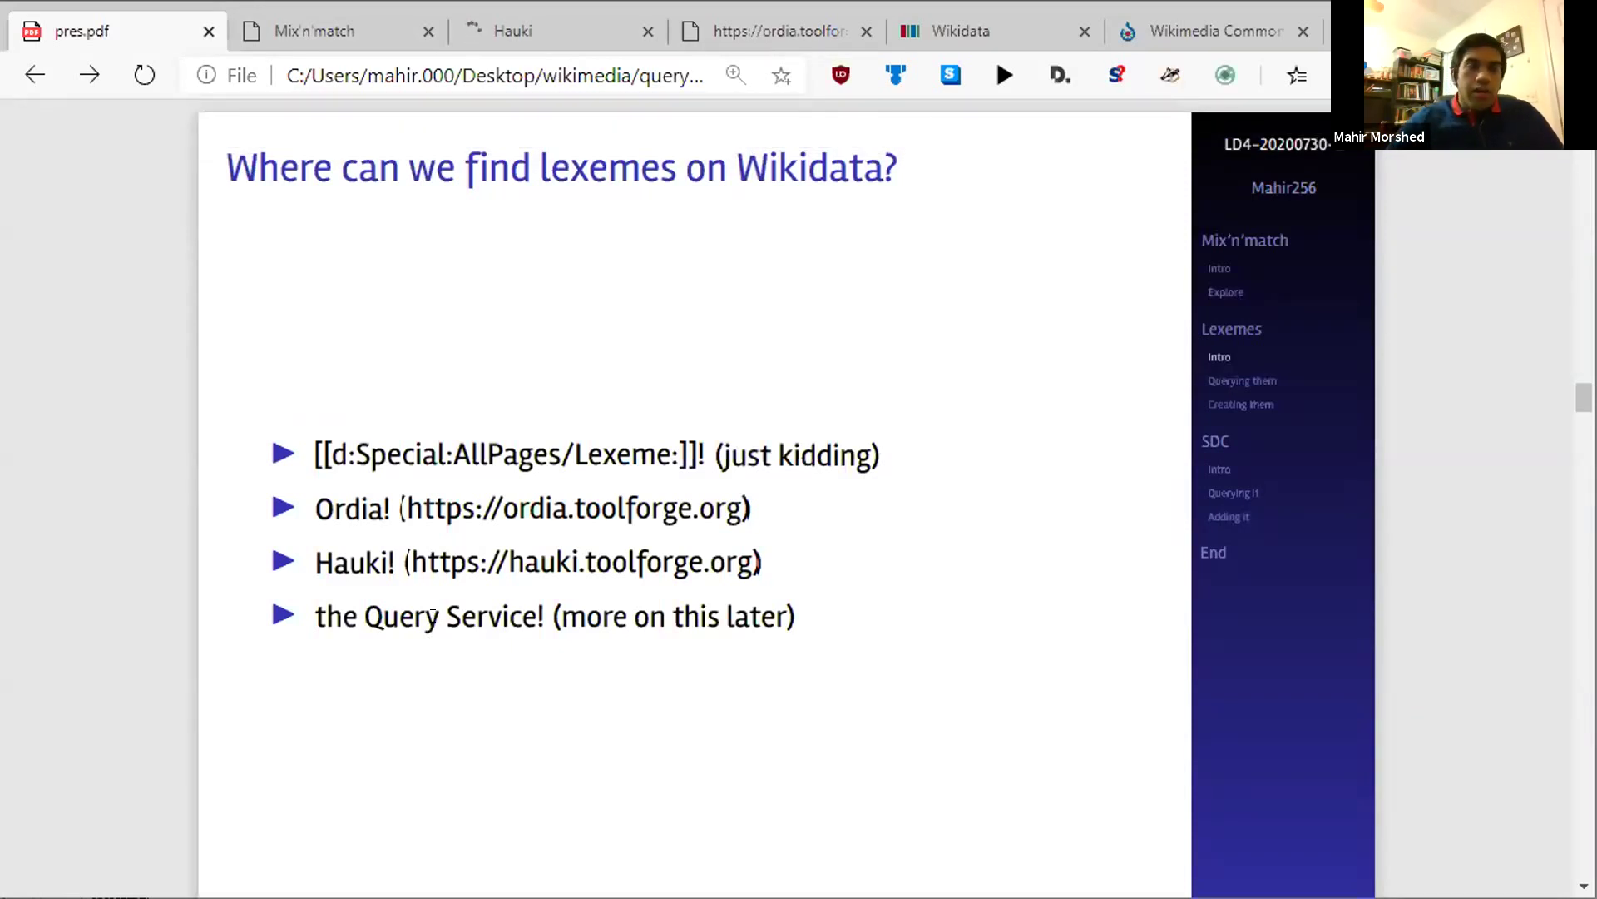
Advance to the 'Find lexemes in your language, part 1' slide and open its w.wiki/YEE link in a new tab.
{"action": "key", "text": "Right"}
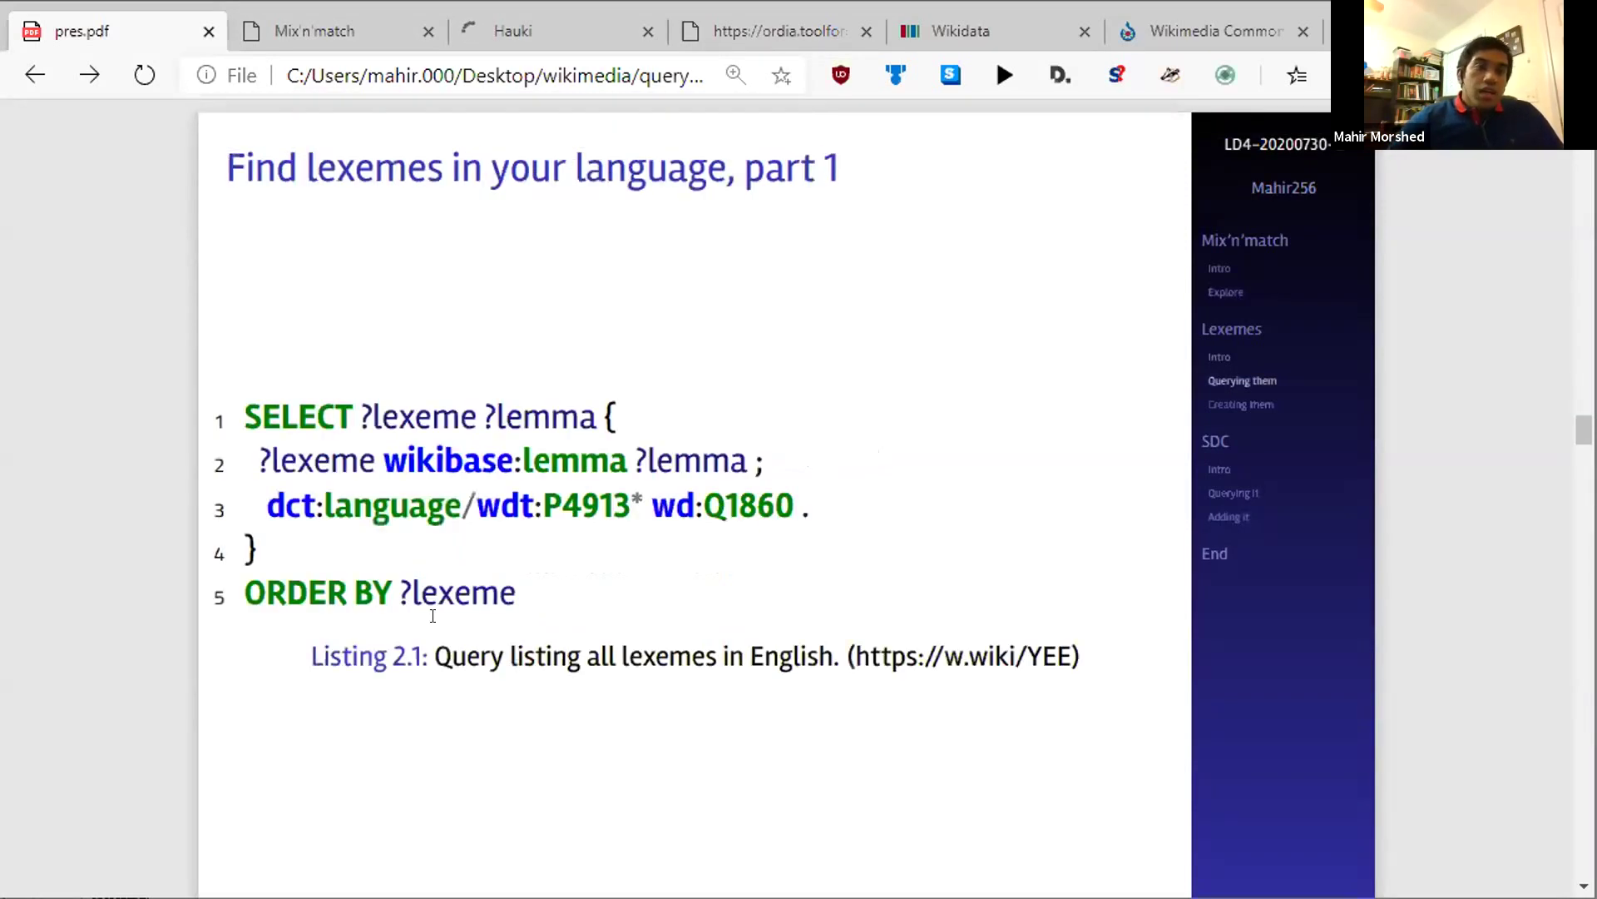
{"action": "right_click", "coordinate": [926, 668]}
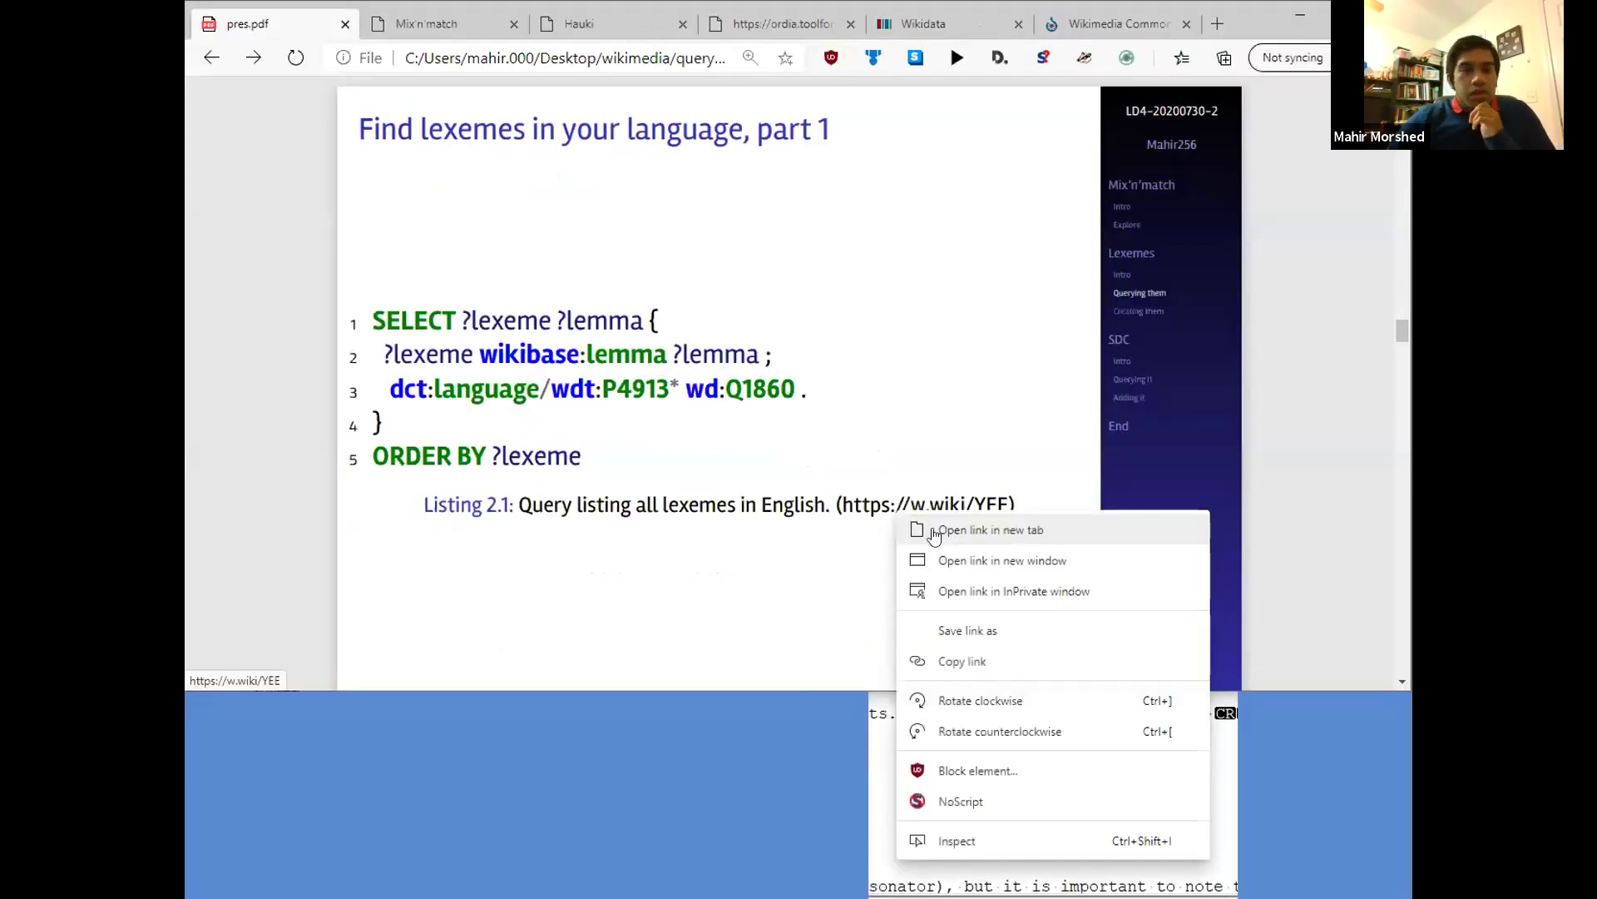
{"action": "left_click", "coordinate": [933, 531]}
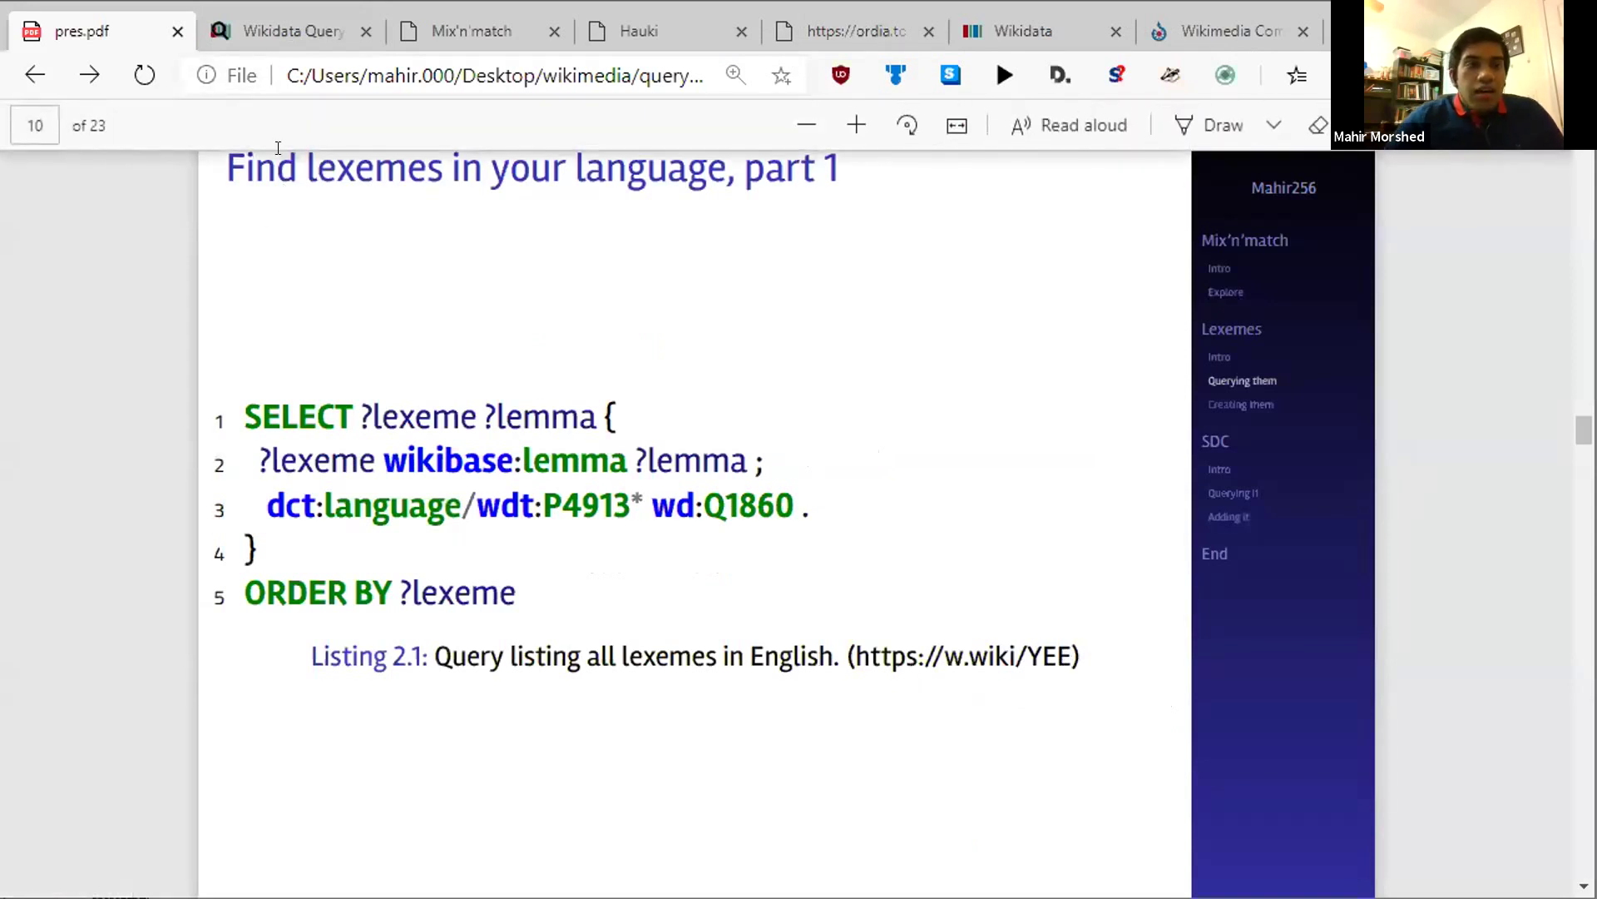
Bring up the Wikidata Query results listing English lexemes such as describe, highlight and chip.
{"action": "left_click", "coordinate": [274, 32]}
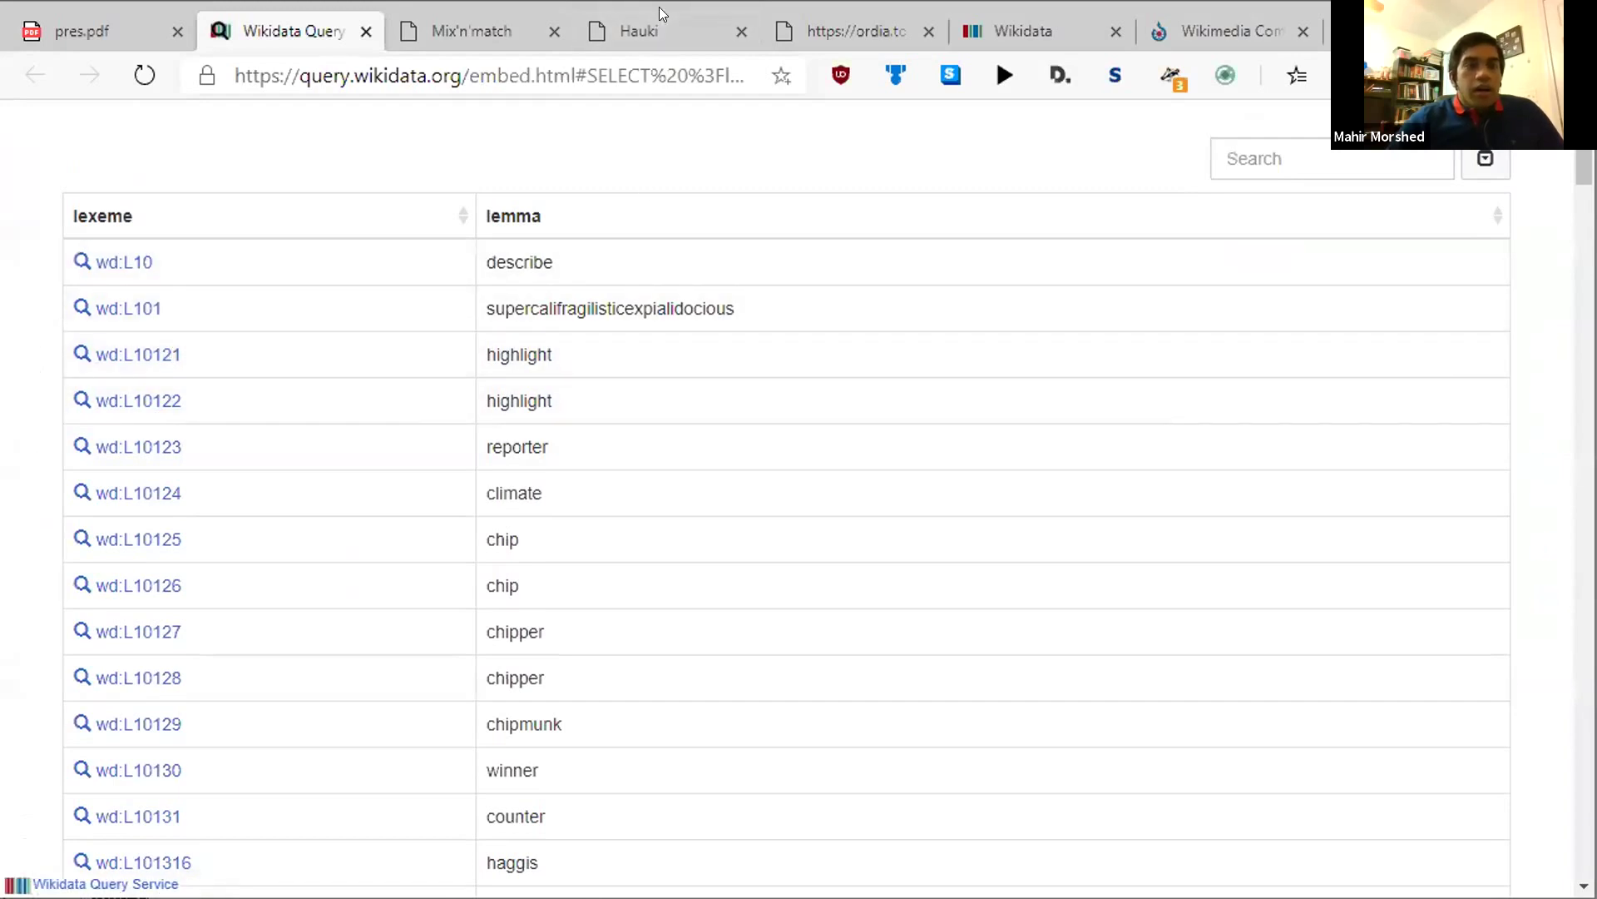
Browse Hauki's English lexeme list, briefly rechecking the query results, and open the 'a lot' entry.
{"action": "left_click", "coordinate": [640, 23]}
{"action": "scroll", "coordinate": [848, 346], "scroll_direction": "down", "scroll_amount": 3}
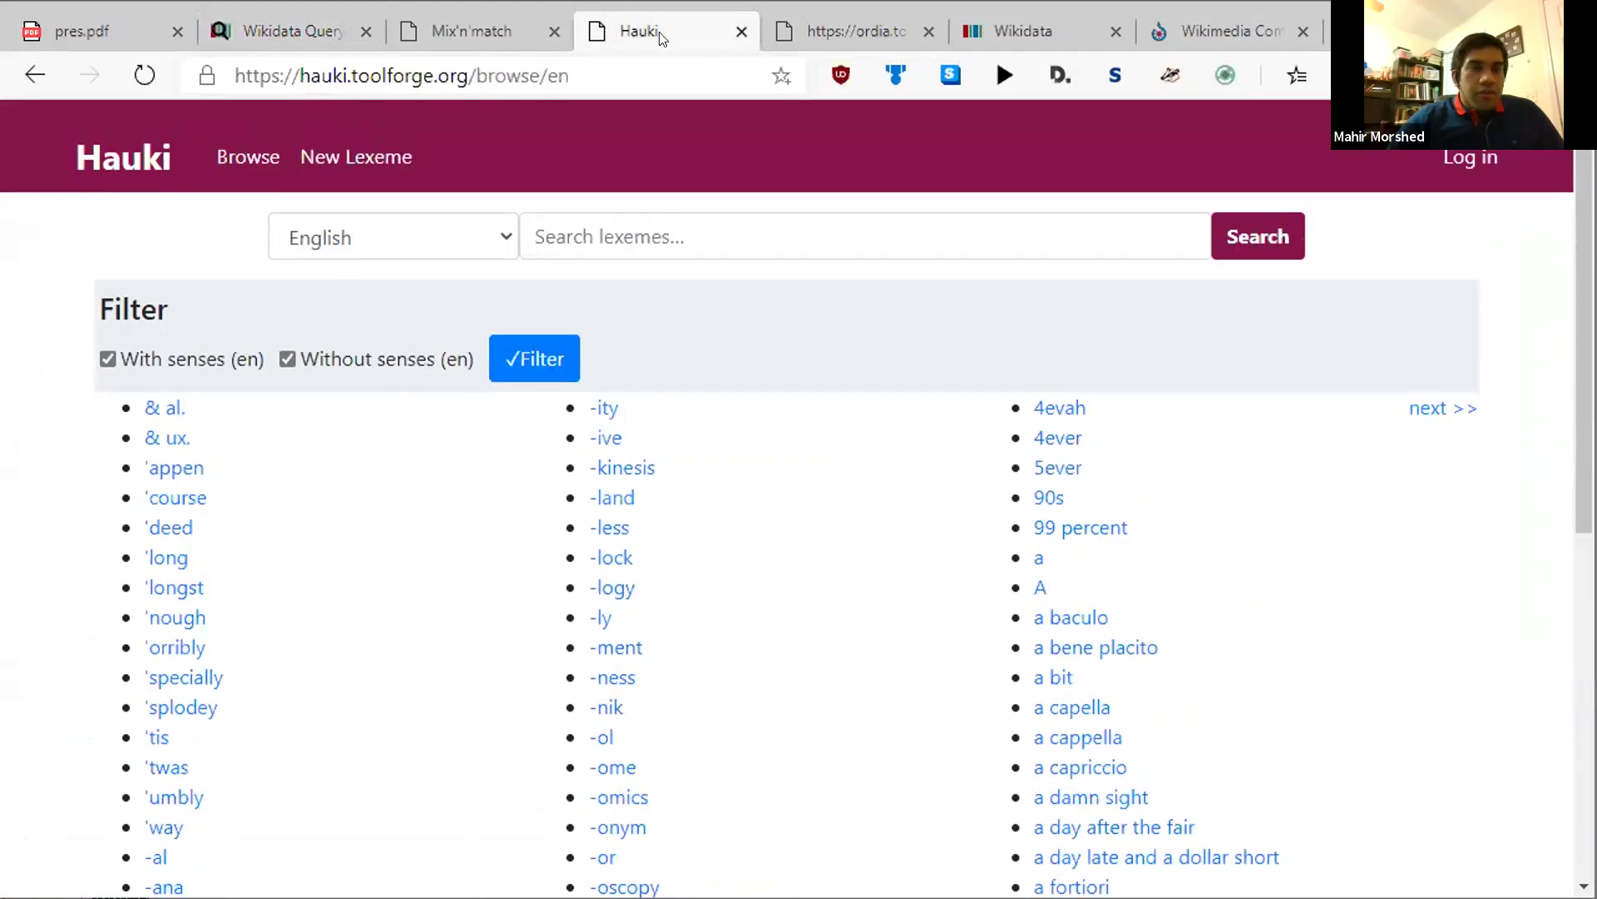
{"action": "scroll", "coordinate": [685, 214], "scroll_direction": "down", "scroll_amount": 5}
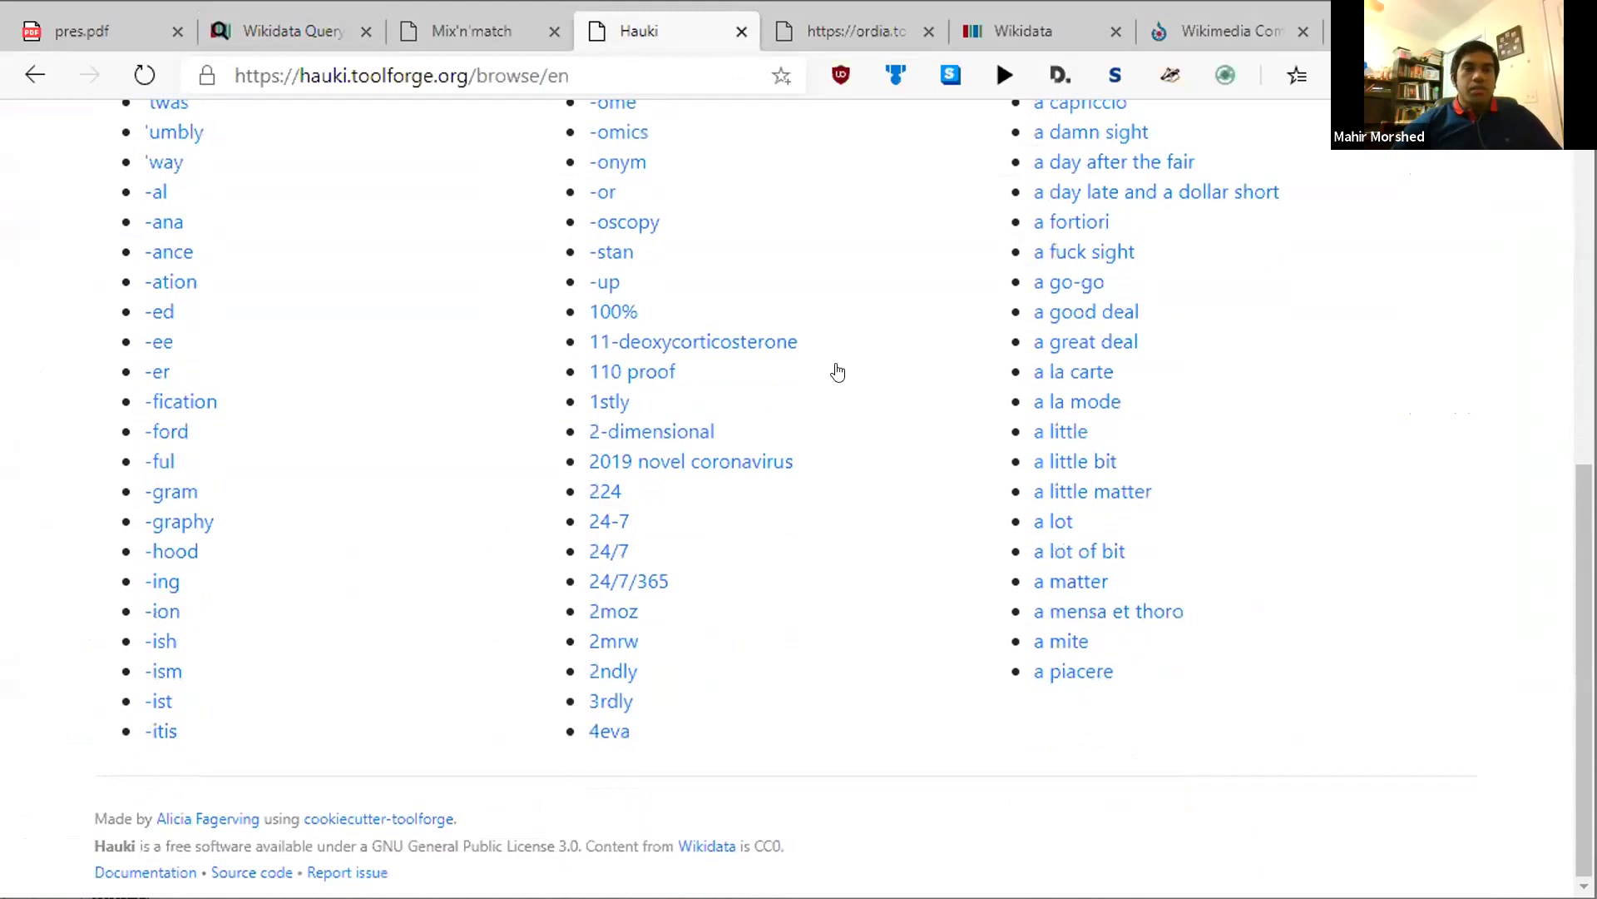
{"action": "left_click", "coordinate": [310, 25]}
{"action": "left_click", "coordinate": [642, 33]}
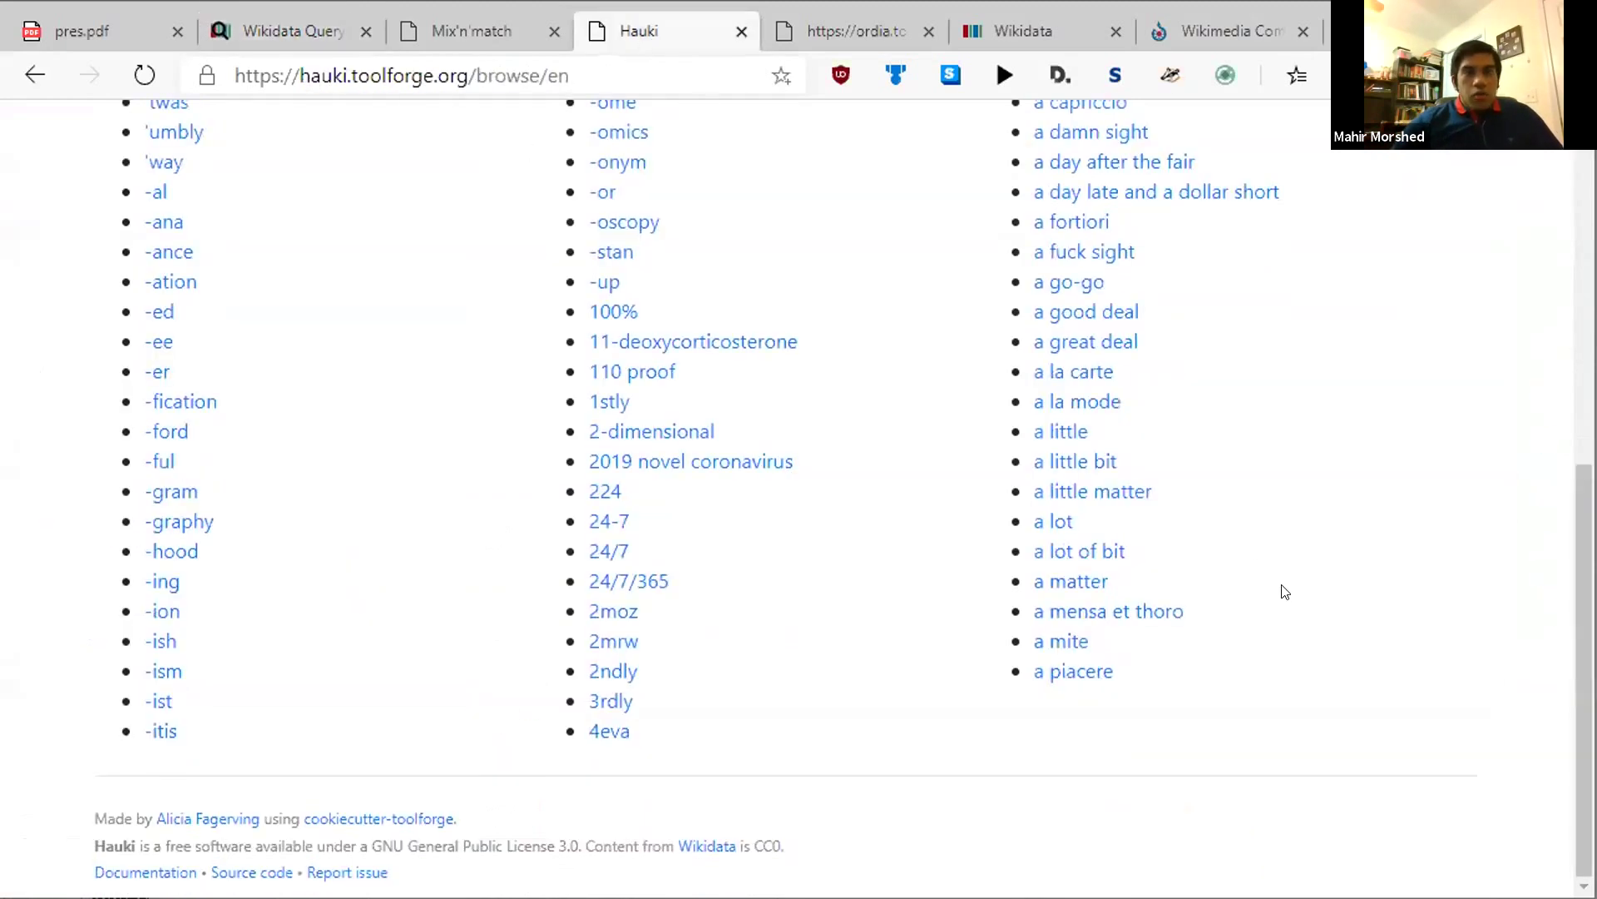
{"action": "scroll", "coordinate": [1269, 595], "scroll_direction": "up", "scroll_amount": 10}
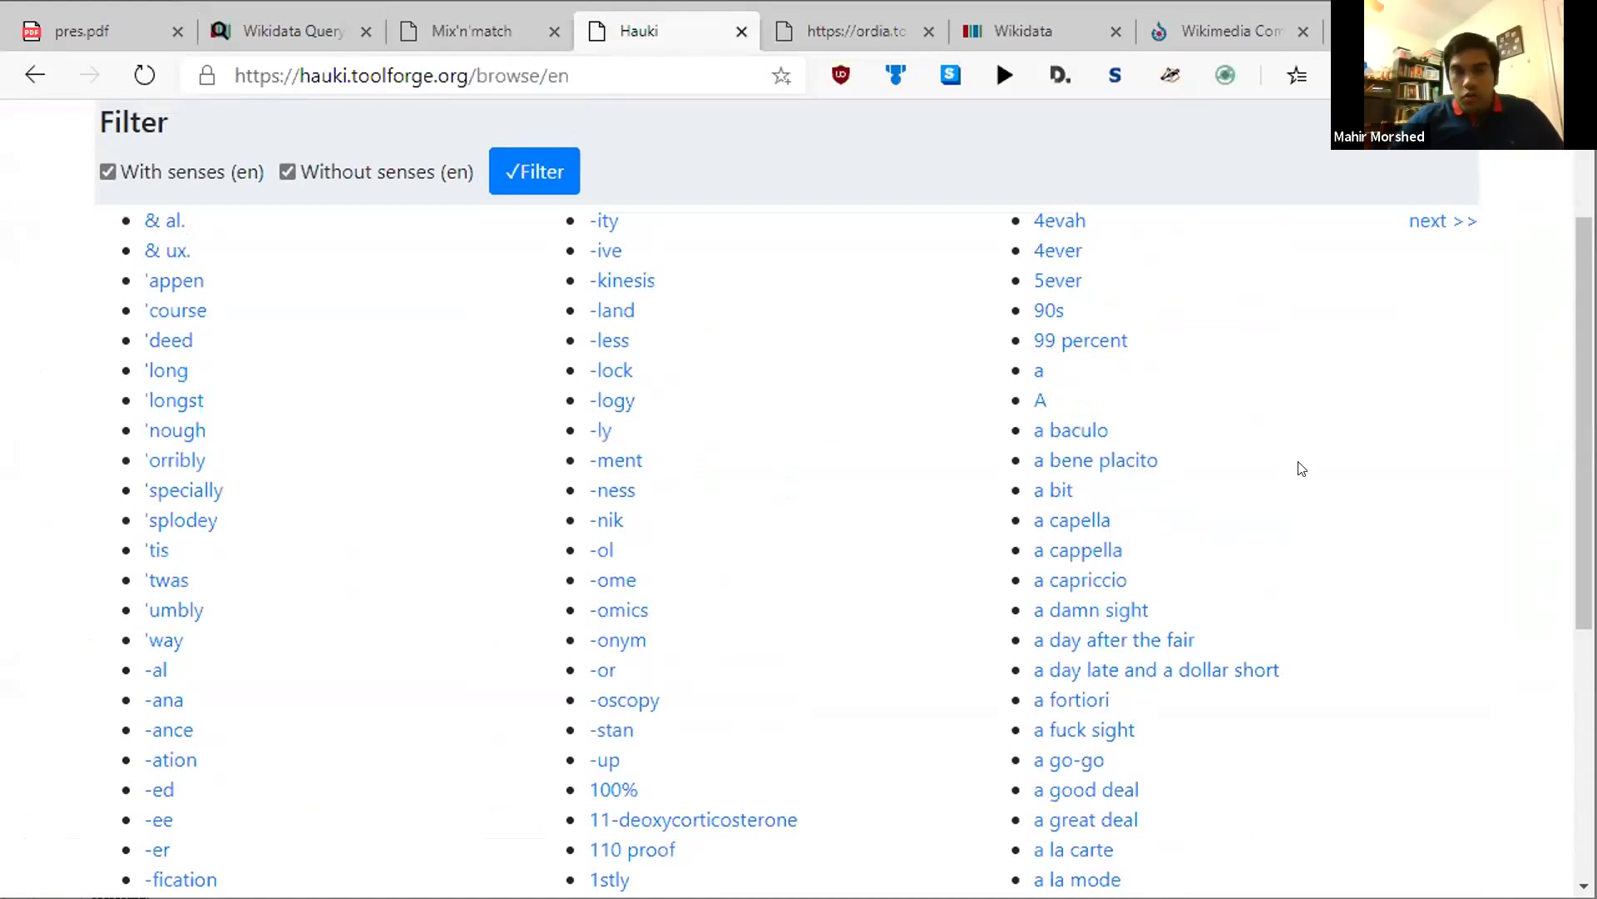
{"action": "scroll", "coordinate": [1298, 332], "scroll_direction": "down", "scroll_amount": 4}
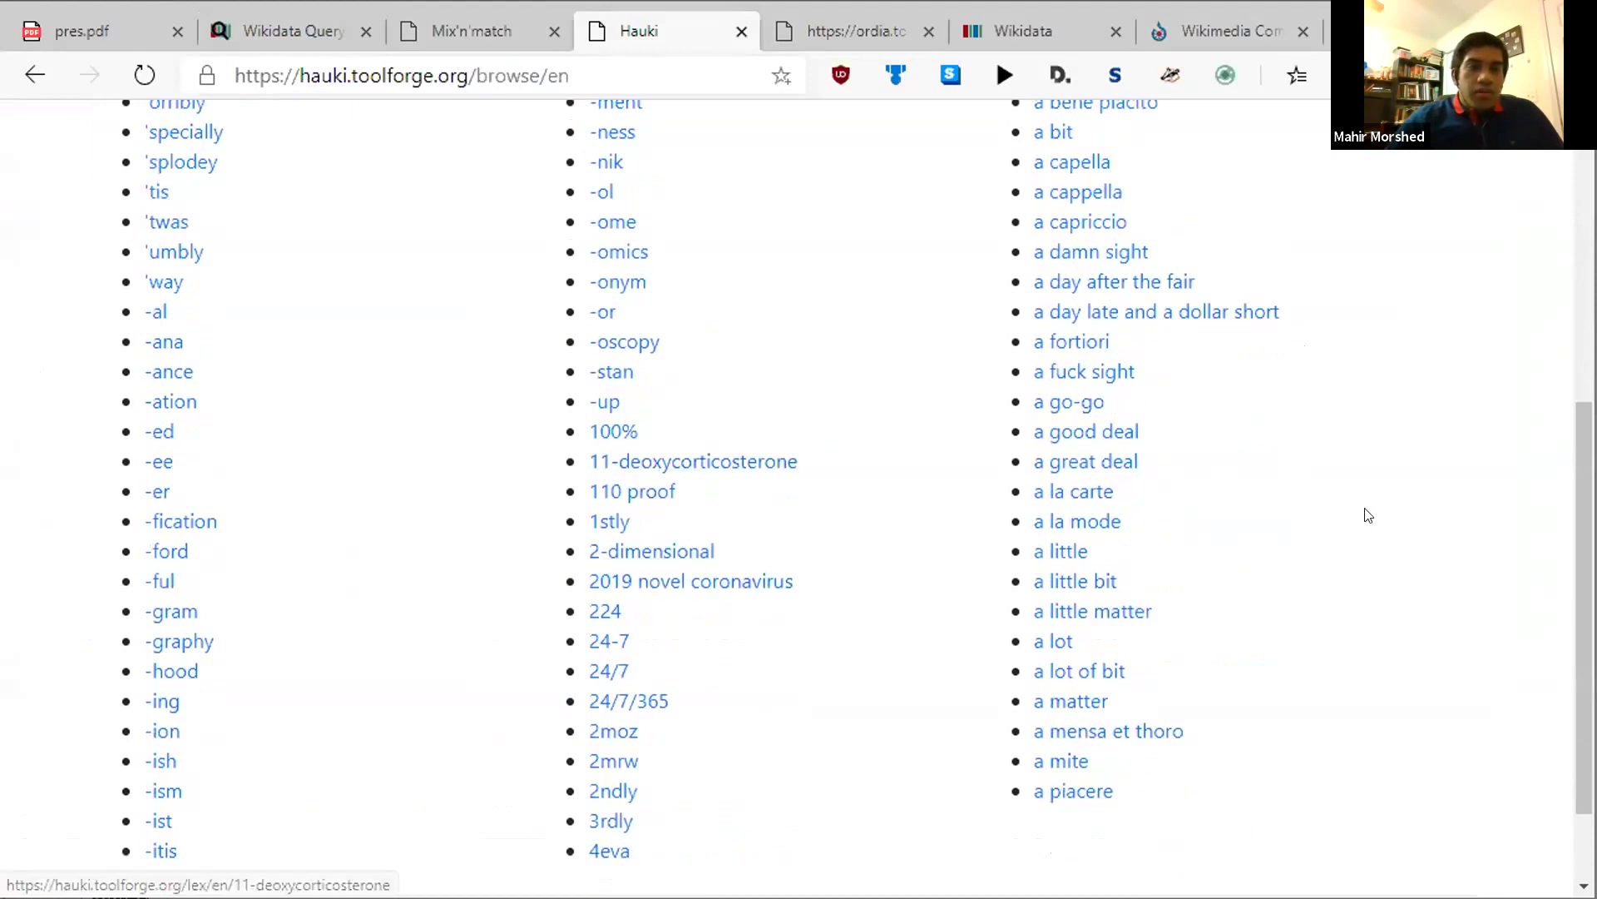
{"action": "left_click", "coordinate": [1056, 642]}
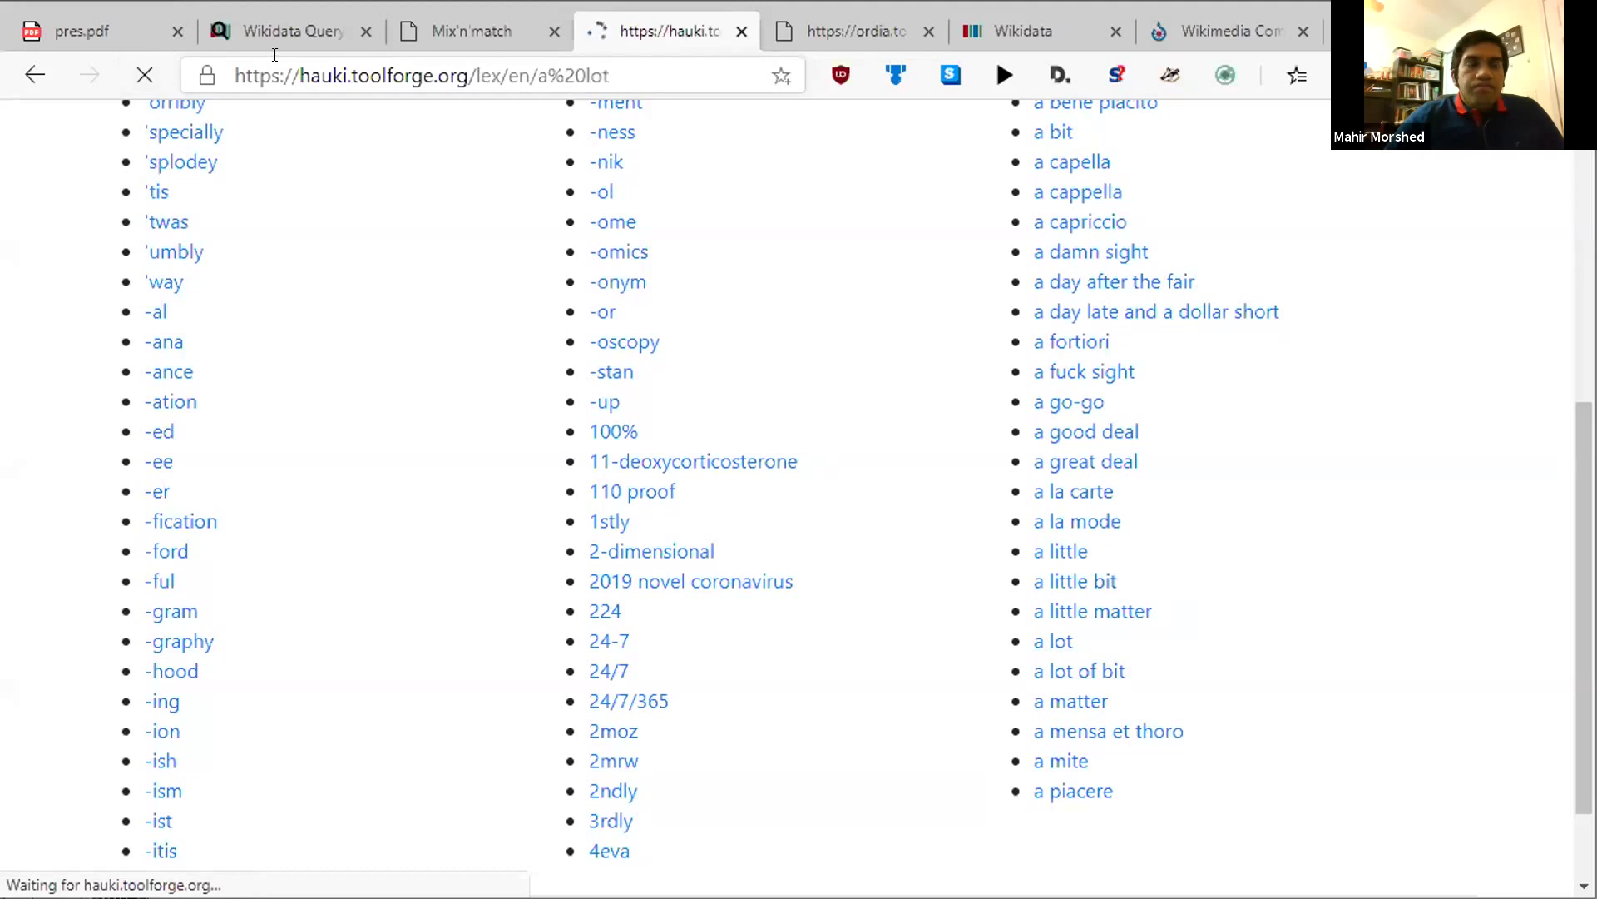
Highlight the form and sense of the 'a lot' adverb (L44204), then return to the query results.
{"action": "triple_click", "coordinate": [173, 482]}
{"action": "left_click", "coordinate": [307, 510]}
{"action": "triple_click", "coordinate": [1018, 482]}
{"action": "left_click", "coordinate": [986, 477]}
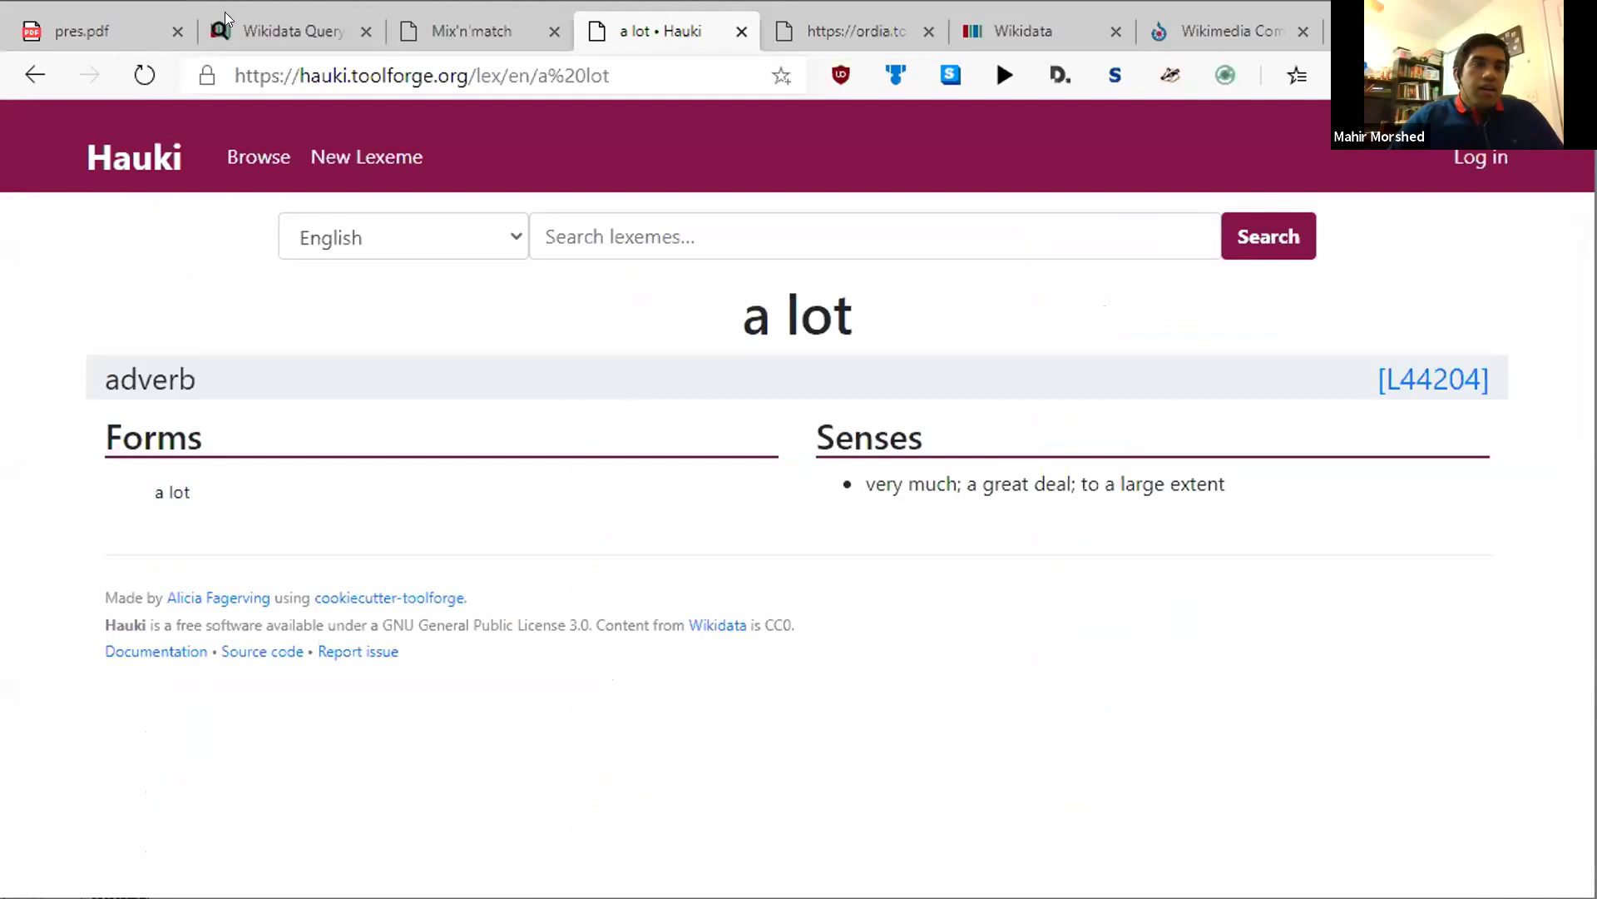
{"action": "left_click", "coordinate": [305, 25]}
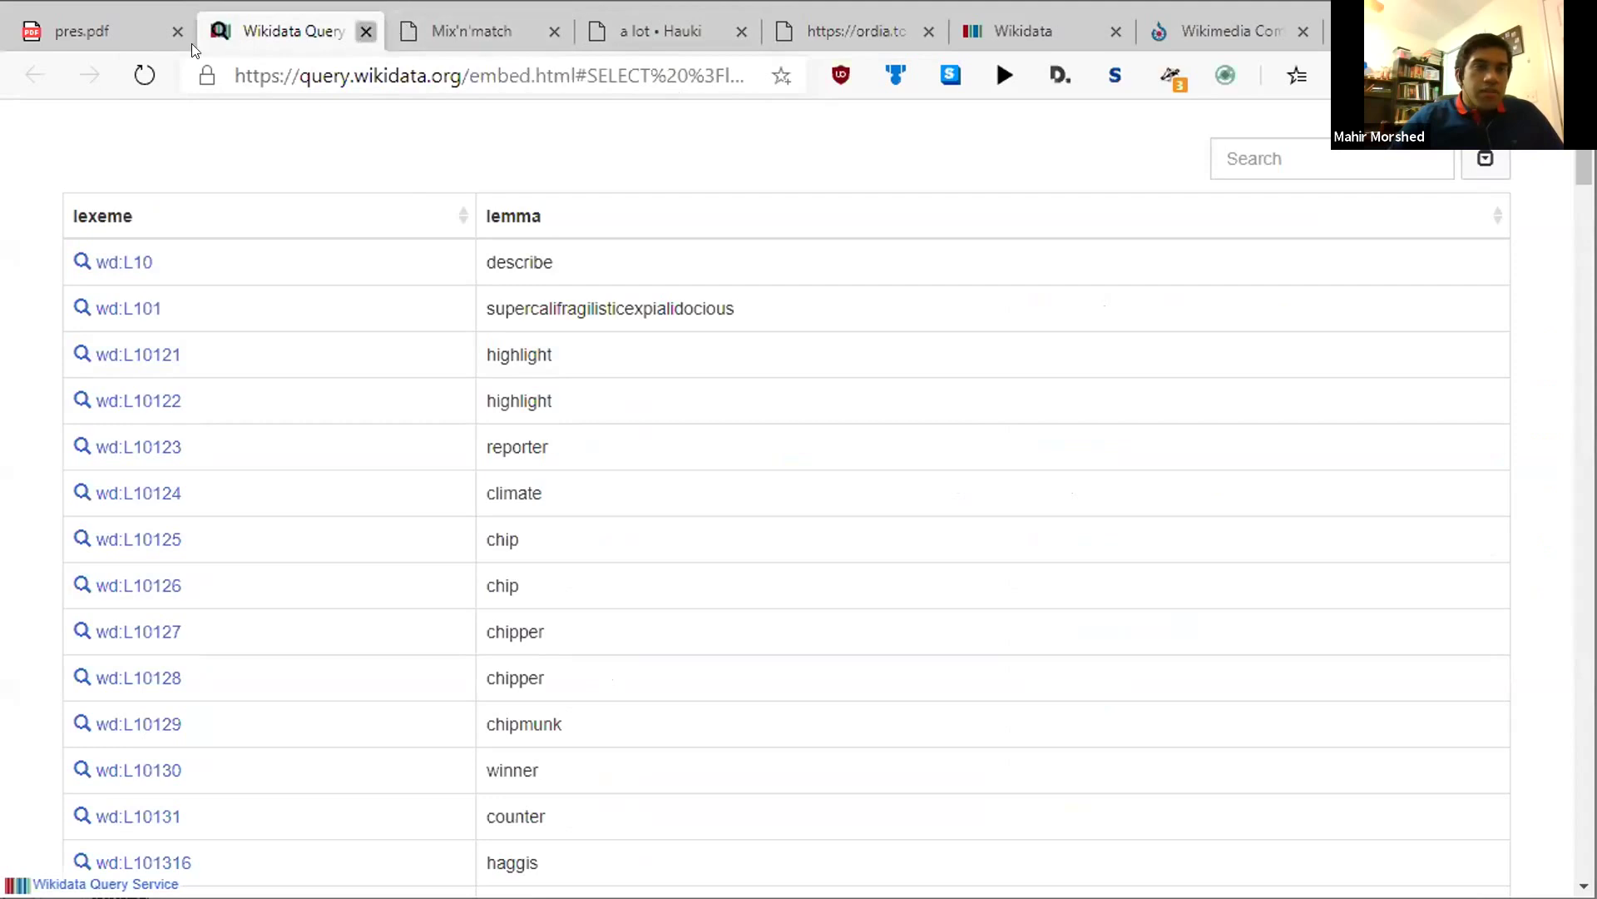
Close the Wikidata Query tab and advance the presentation to the Structured Data on Commons Outline slide.
{"action": "left_click", "coordinate": [366, 32]}
{"action": "left_click", "coordinate": [100, 31]}
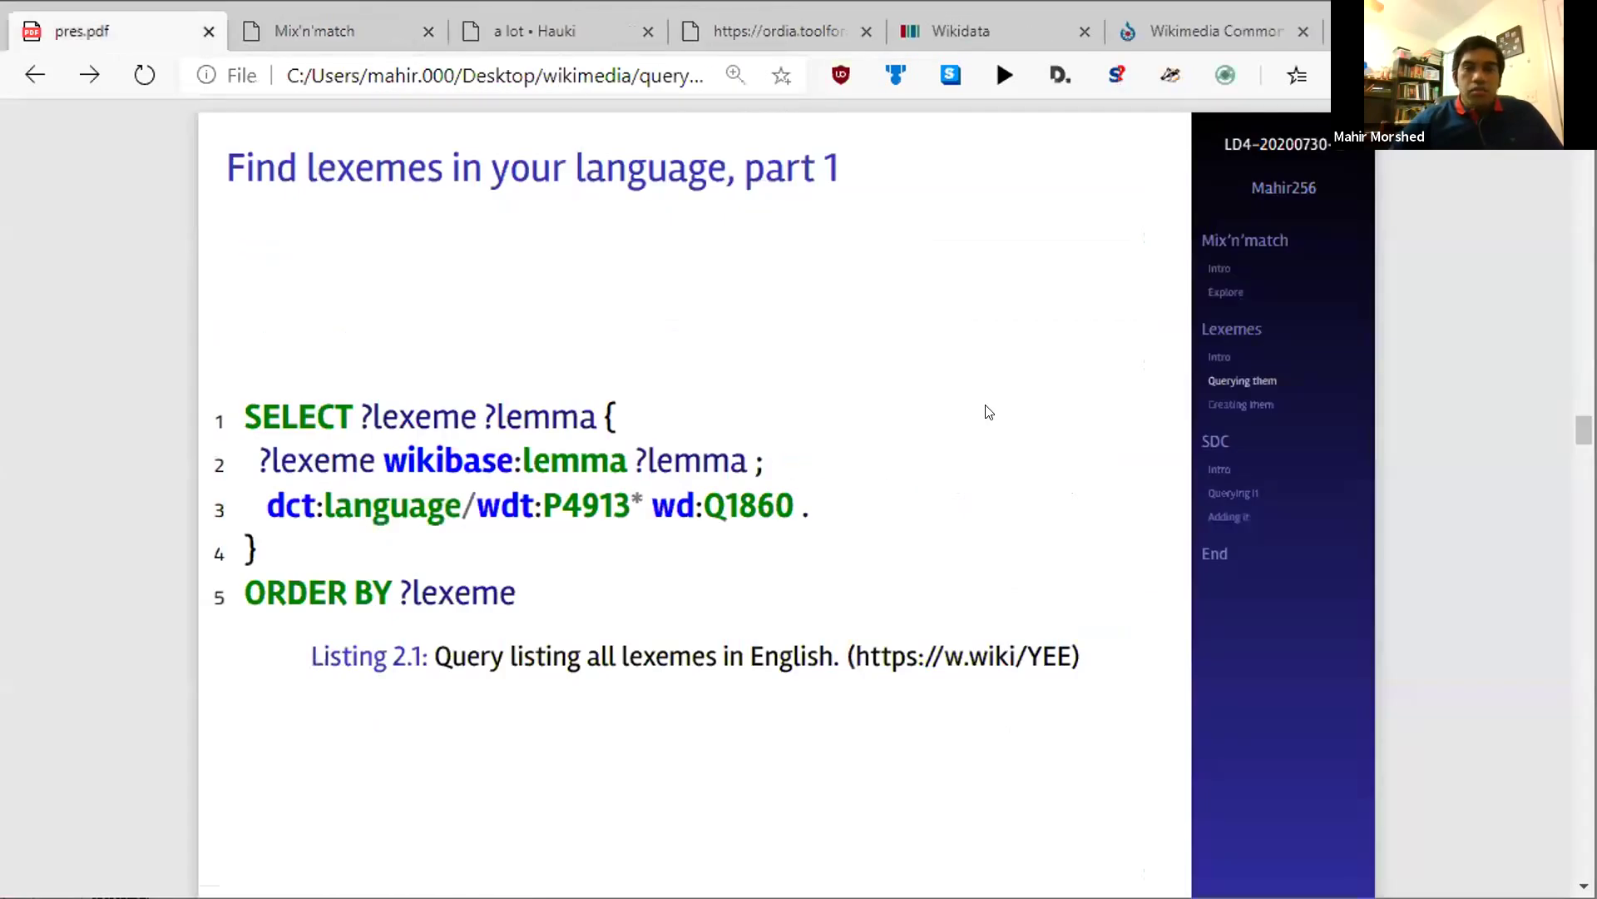
{"action": "key", "text": "Right"}
{"action": "key", "text": "Right"}
{"action": "key", "text": "Right"}
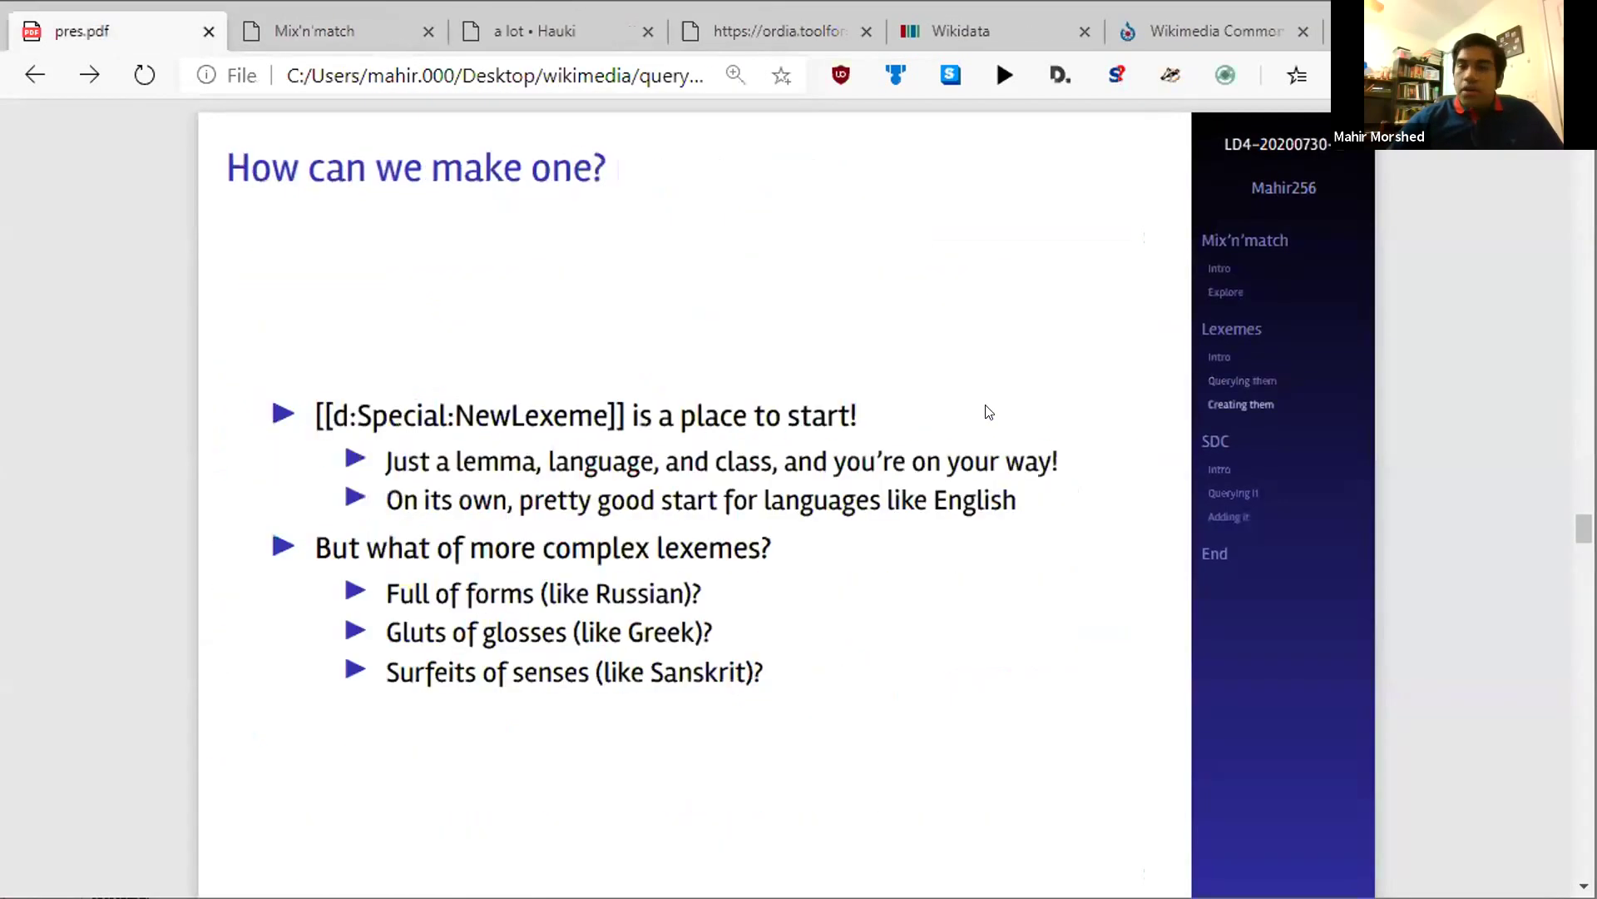
{"action": "key", "text": "Right"}
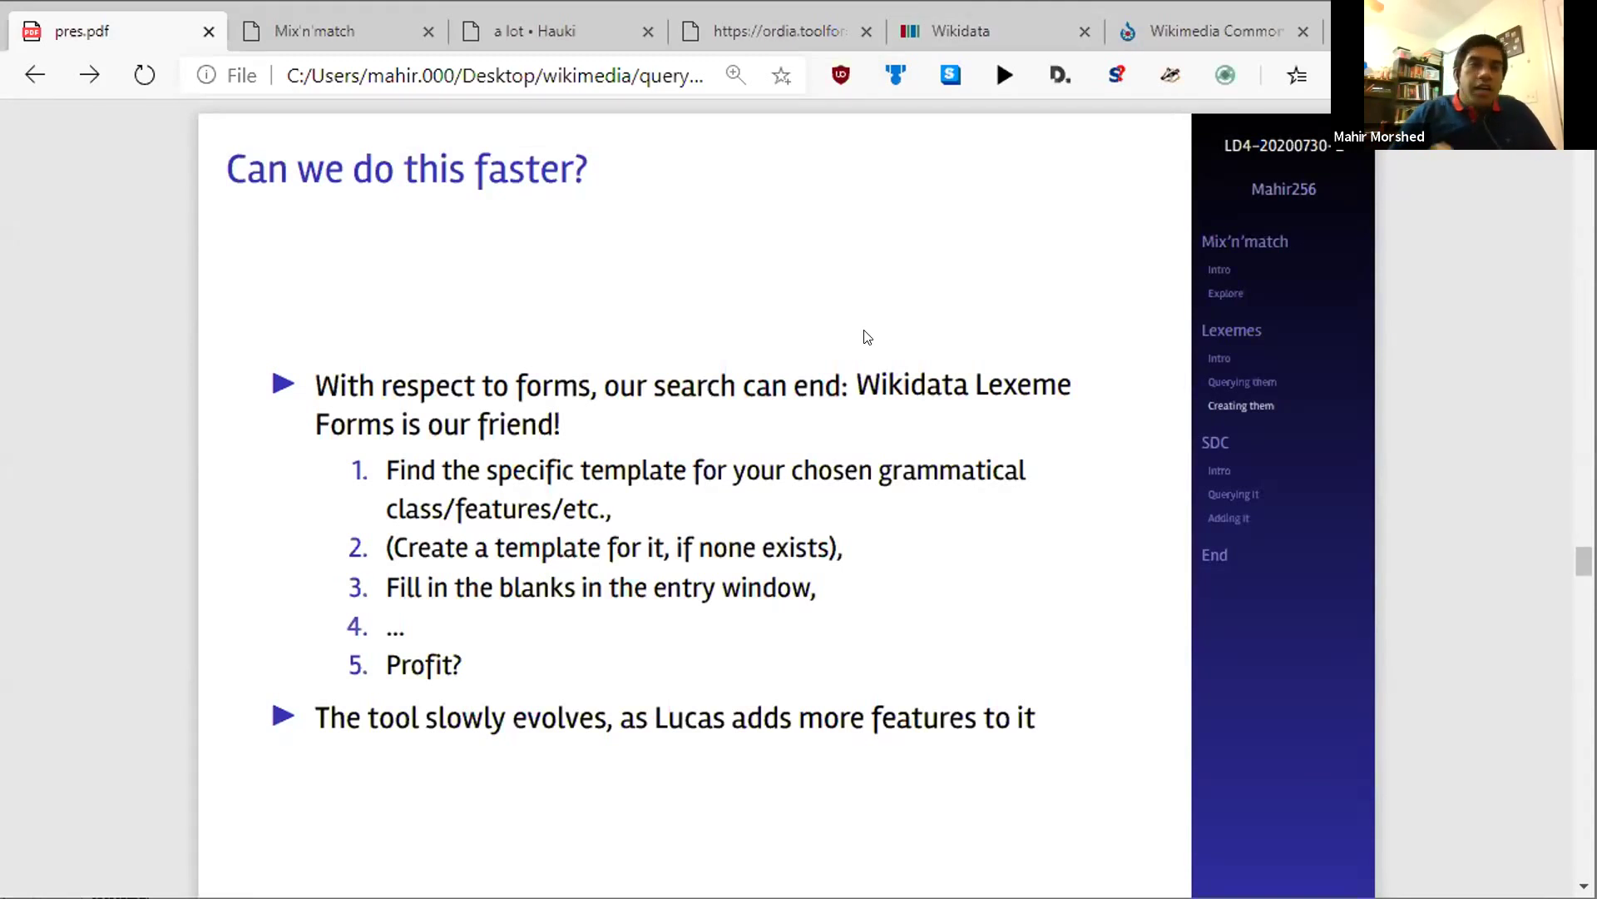
{"action": "key", "text": "Page_Down"}
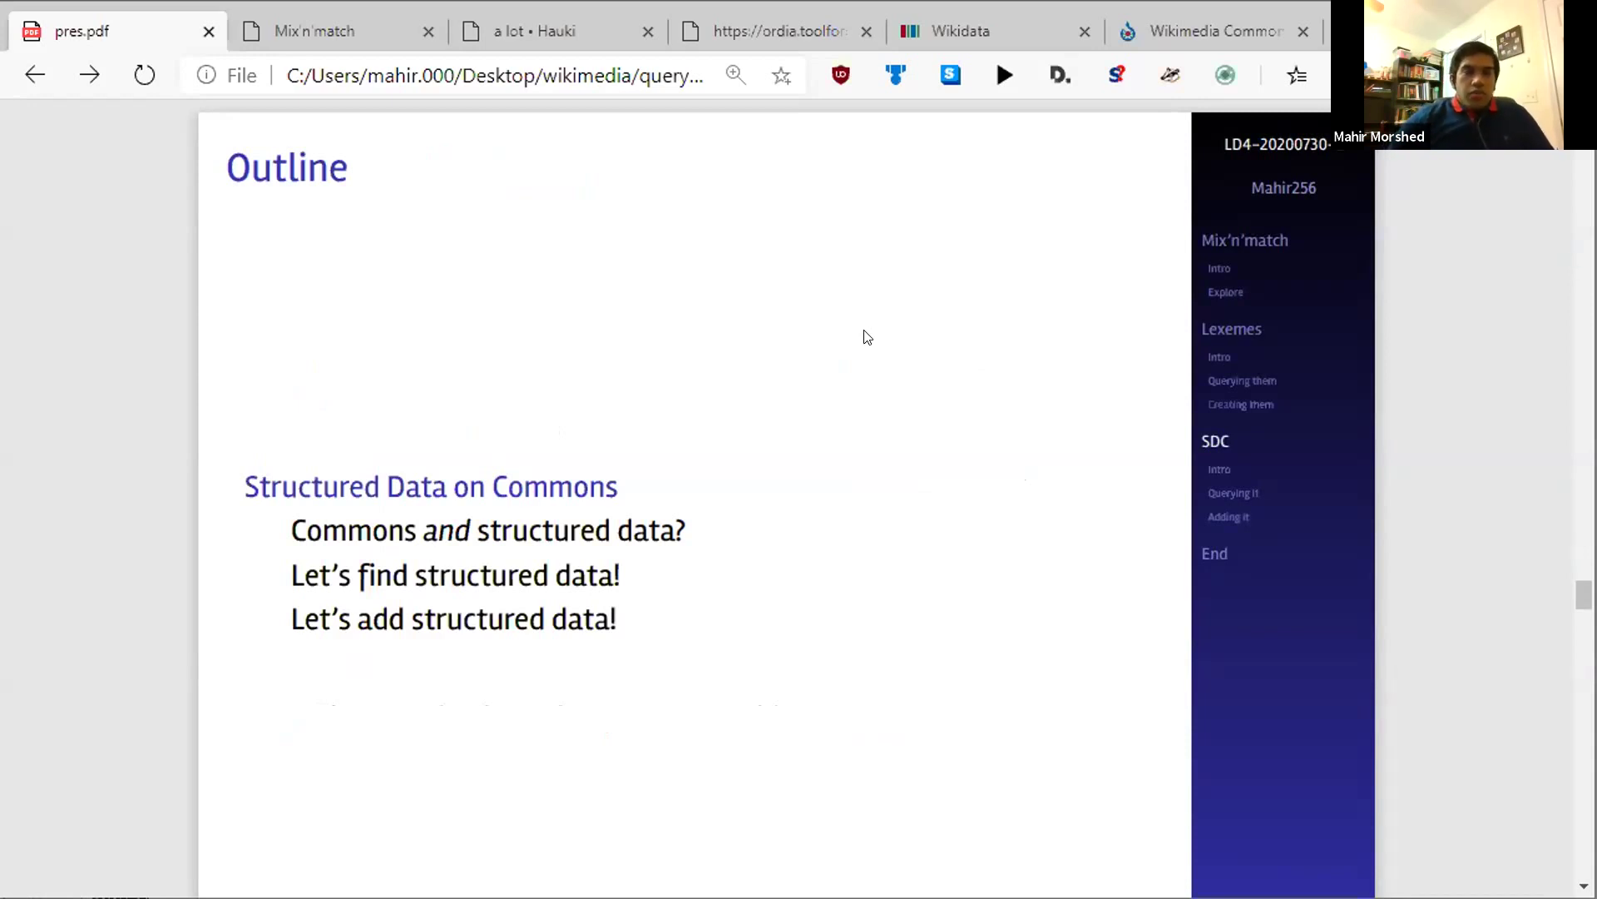
Point out the Photographs, Paintings and Videos lines on 'Commons and structured data?', then advance to 'And thus SDC was born'.
{"action": "key", "text": "Right"}
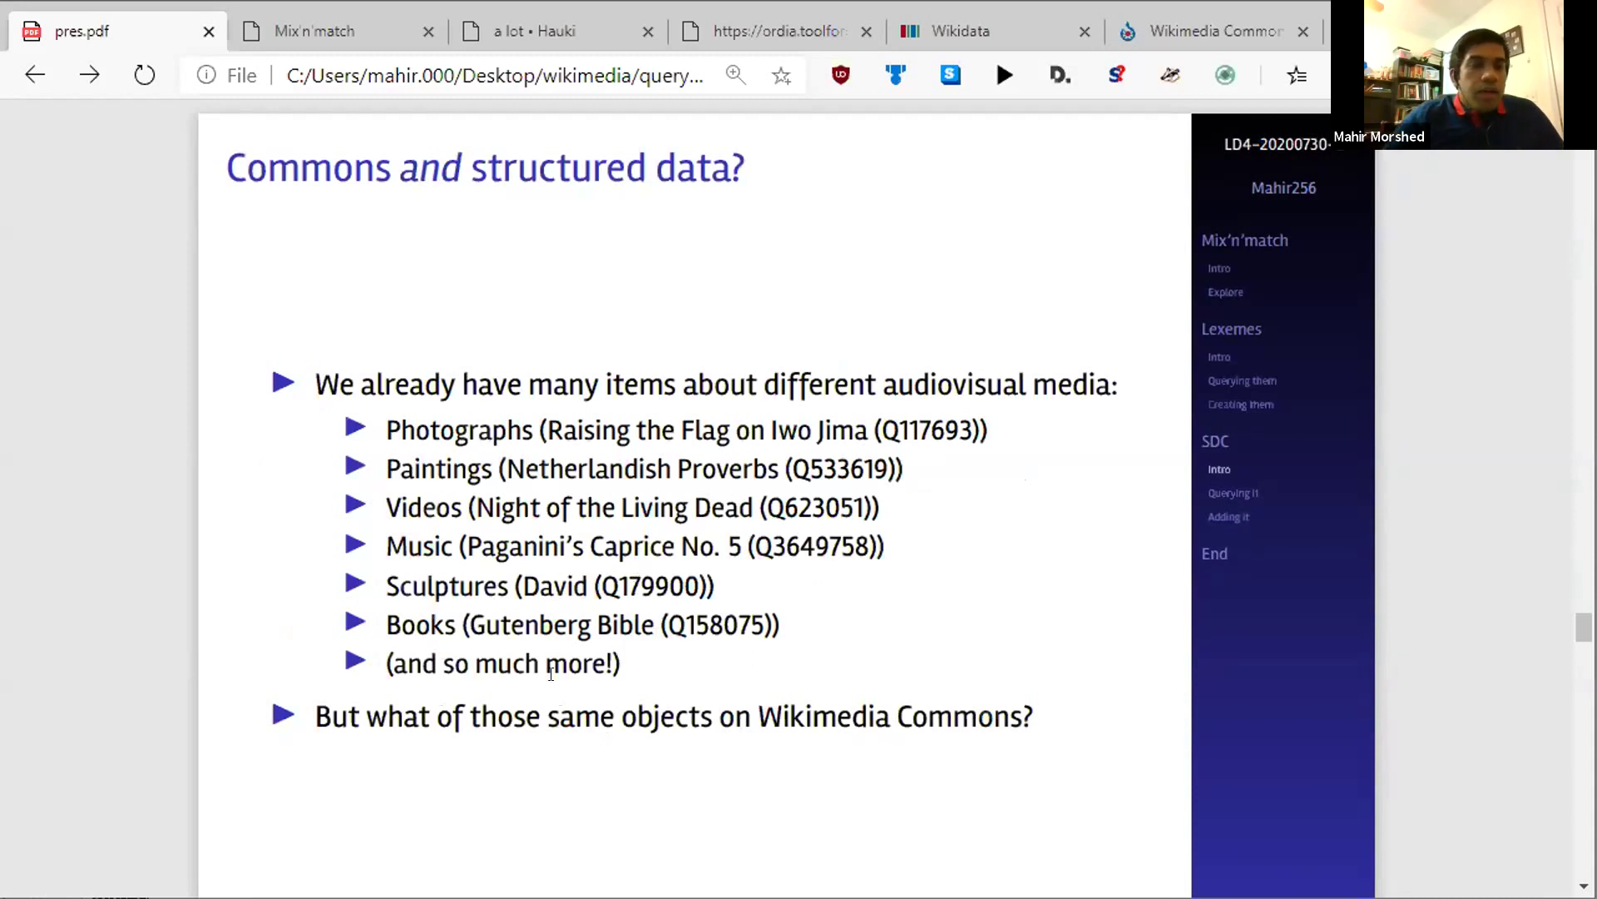
{"action": "triple_click", "coordinate": [749, 430]}
{"action": "left_click", "coordinate": [582, 469]}
{"action": "triple_click", "coordinate": [586, 468]}
{"action": "double_click", "coordinate": [554, 509]}
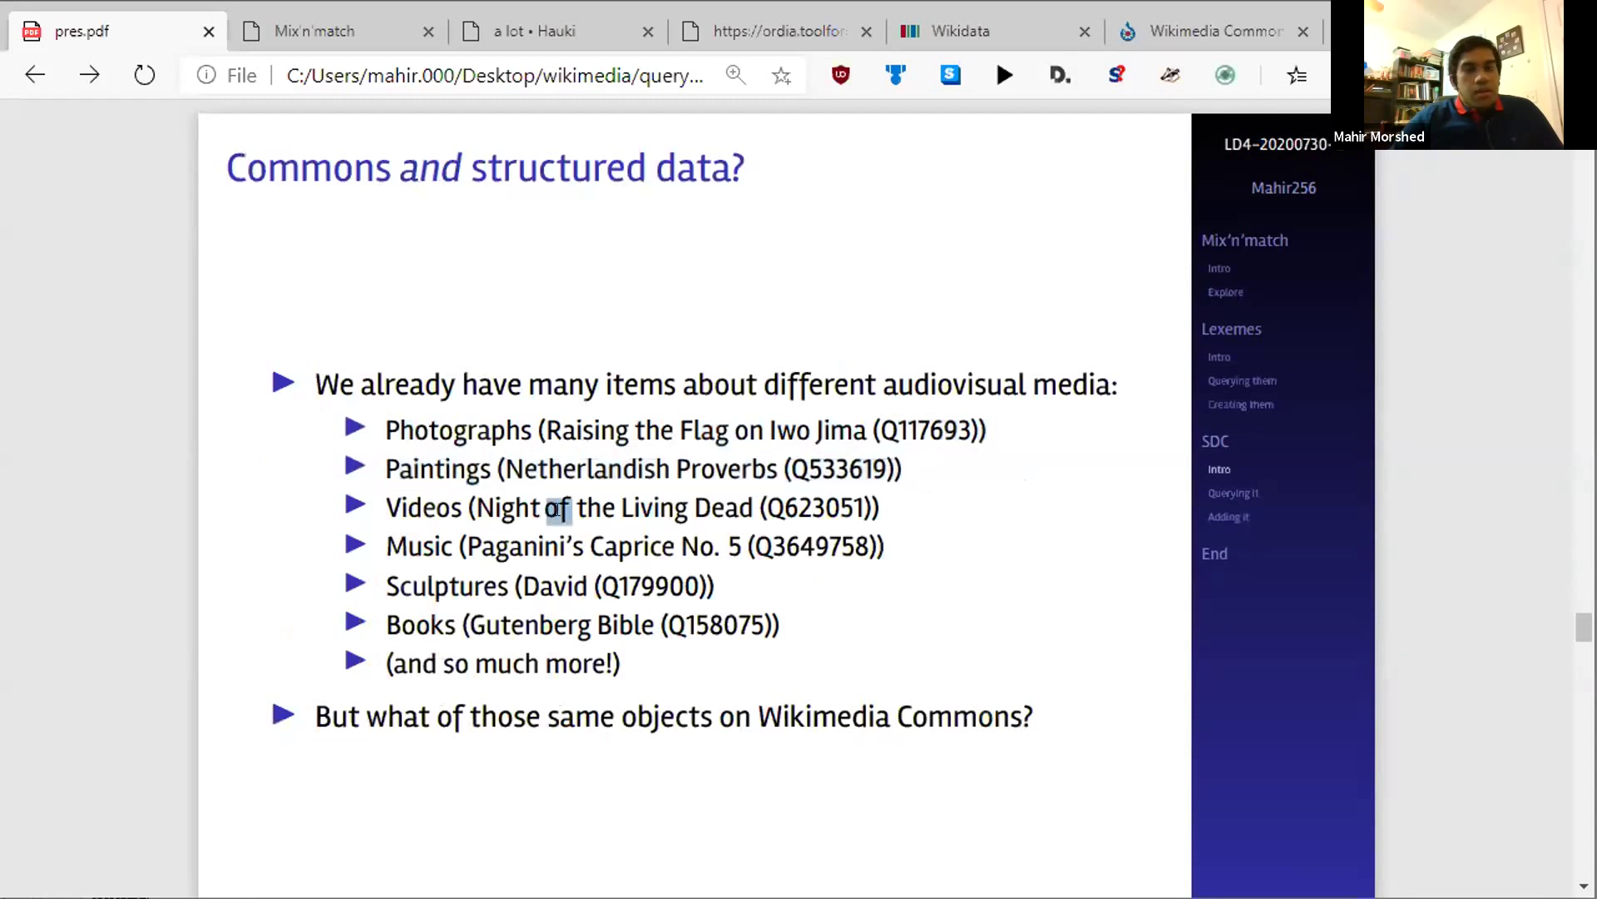
{"action": "left_click", "coordinate": [805, 658]}
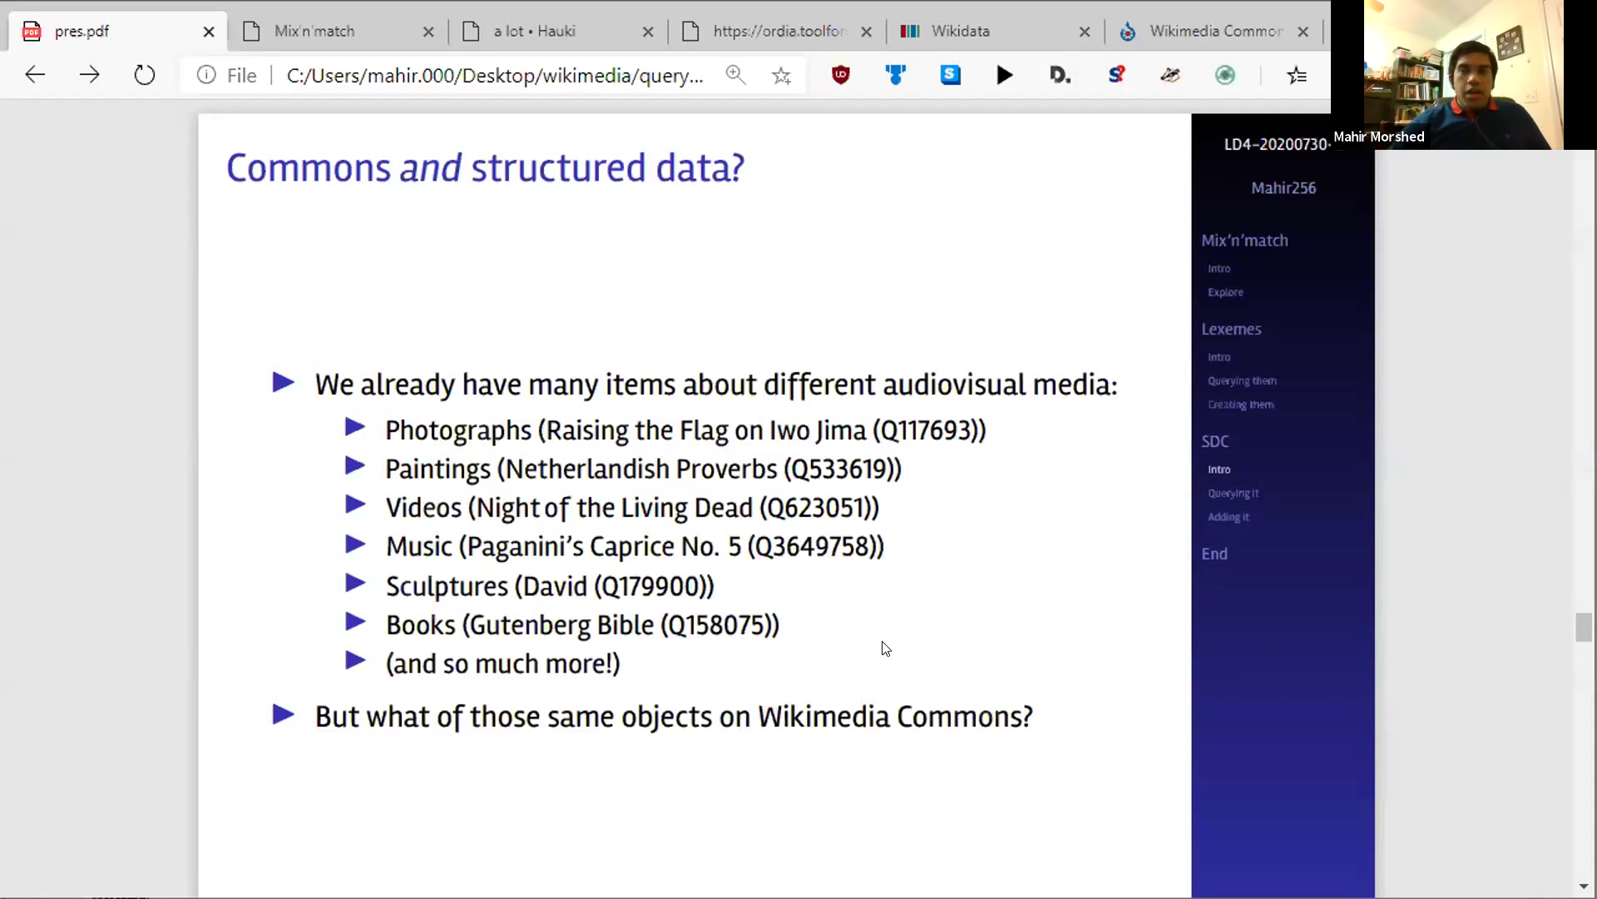
{"action": "triple_click", "coordinate": [938, 430]}
{"action": "left_click", "coordinate": [924, 430]}
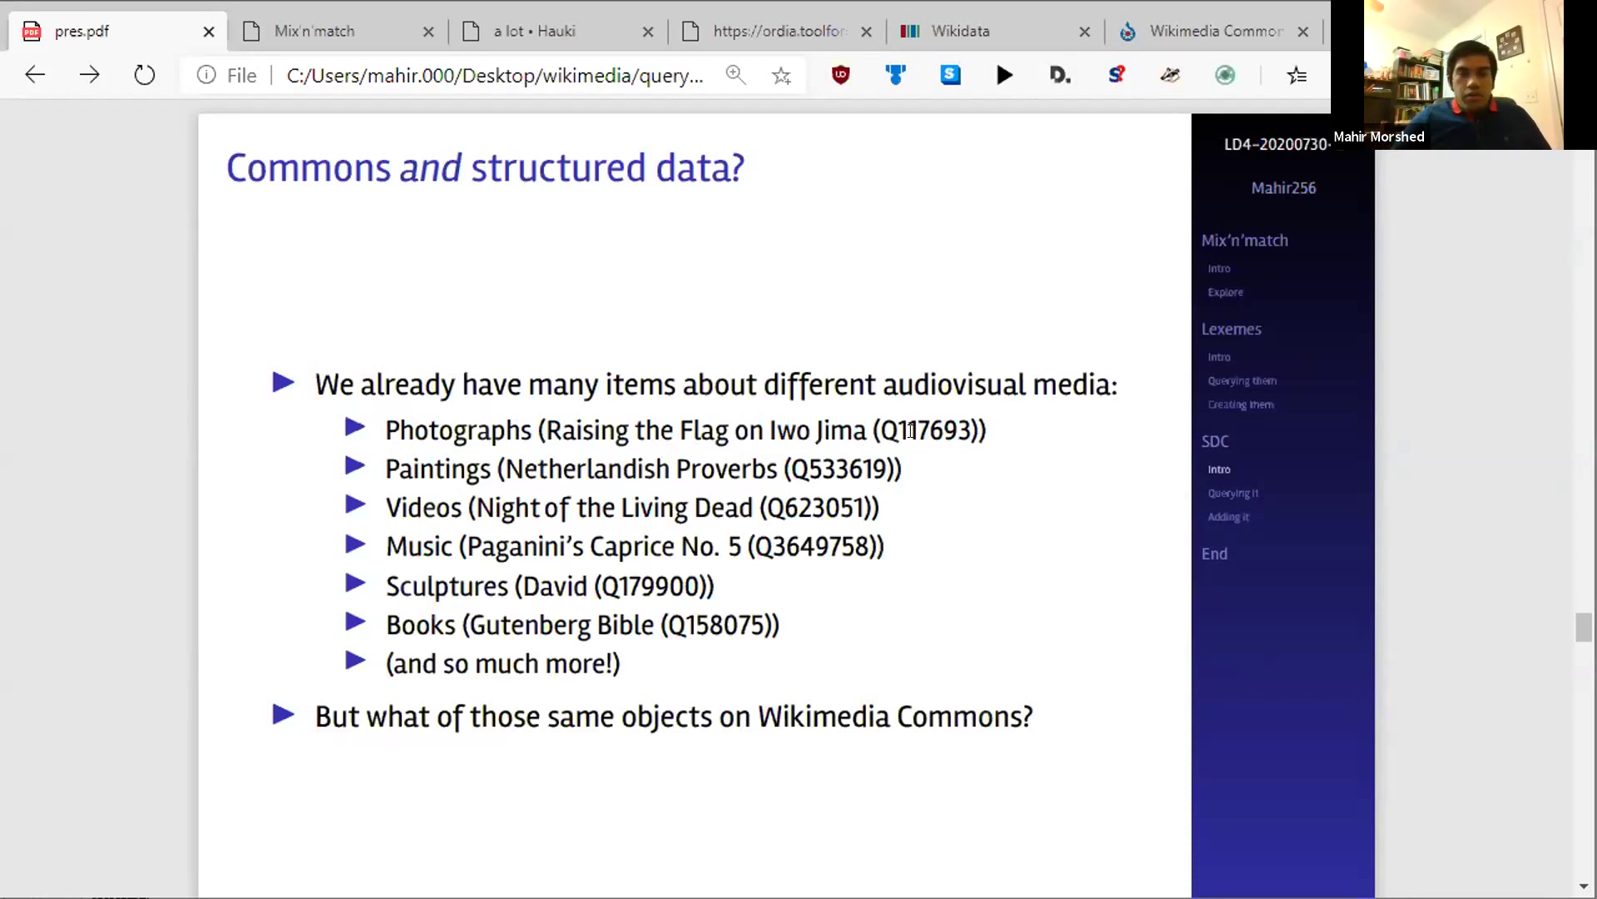
{"action": "key", "text": "Right"}
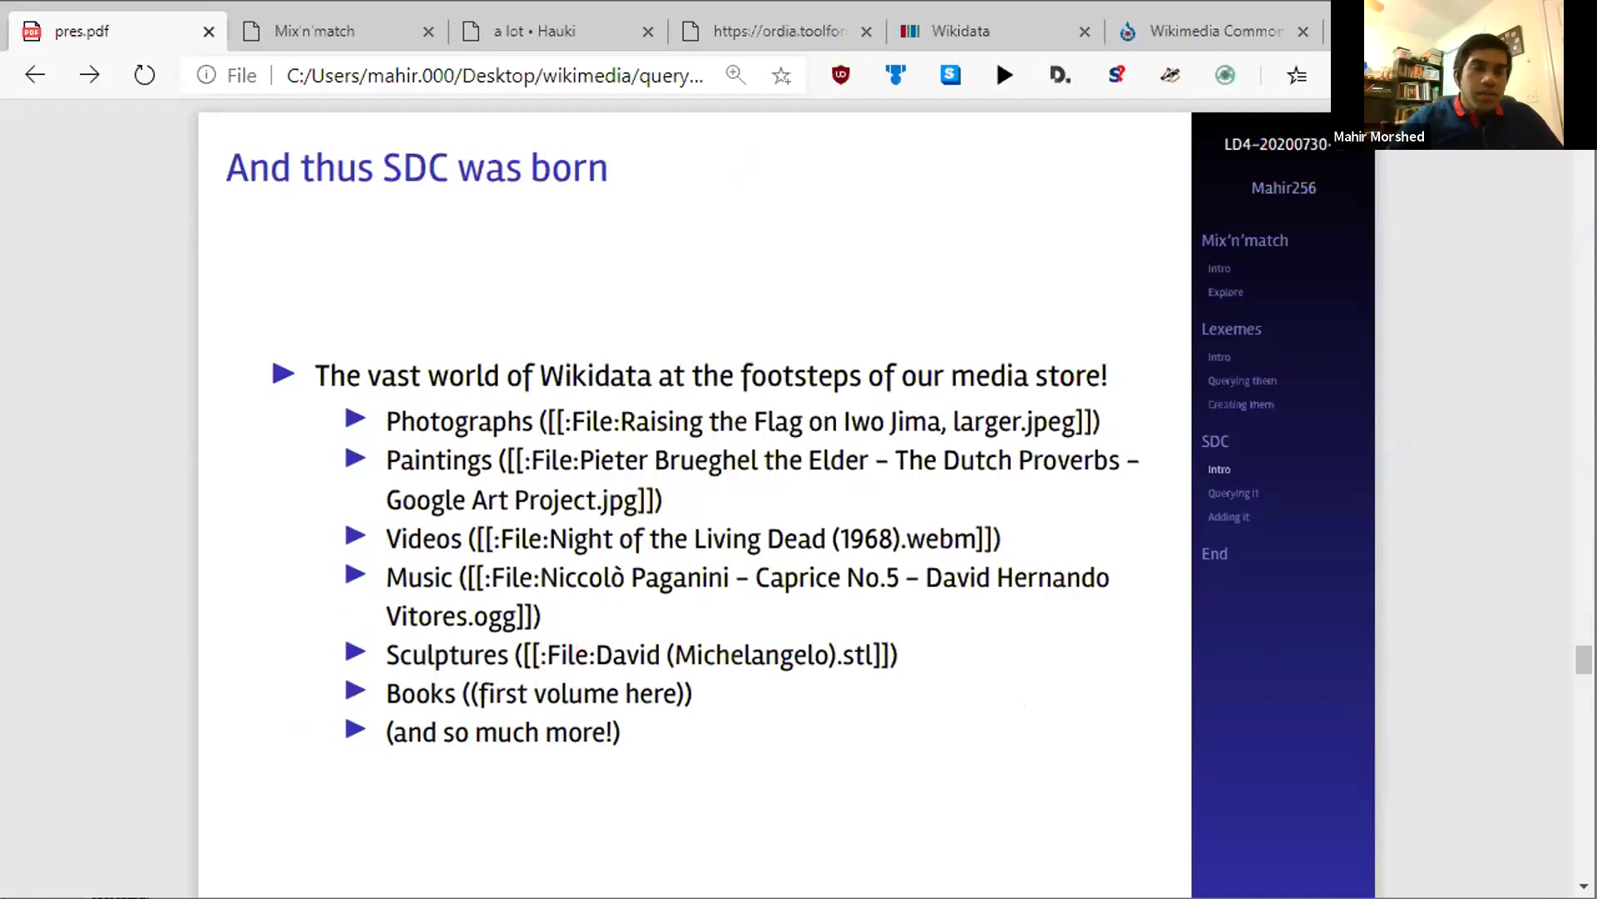
Copy the Raising the Flag on Iwo Jima file name from the slide.
{"action": "left_click_drag", "start_coordinate": [565, 420], "coordinate": [1069, 420]}
{"action": "right_click", "coordinate": [1023, 423]}
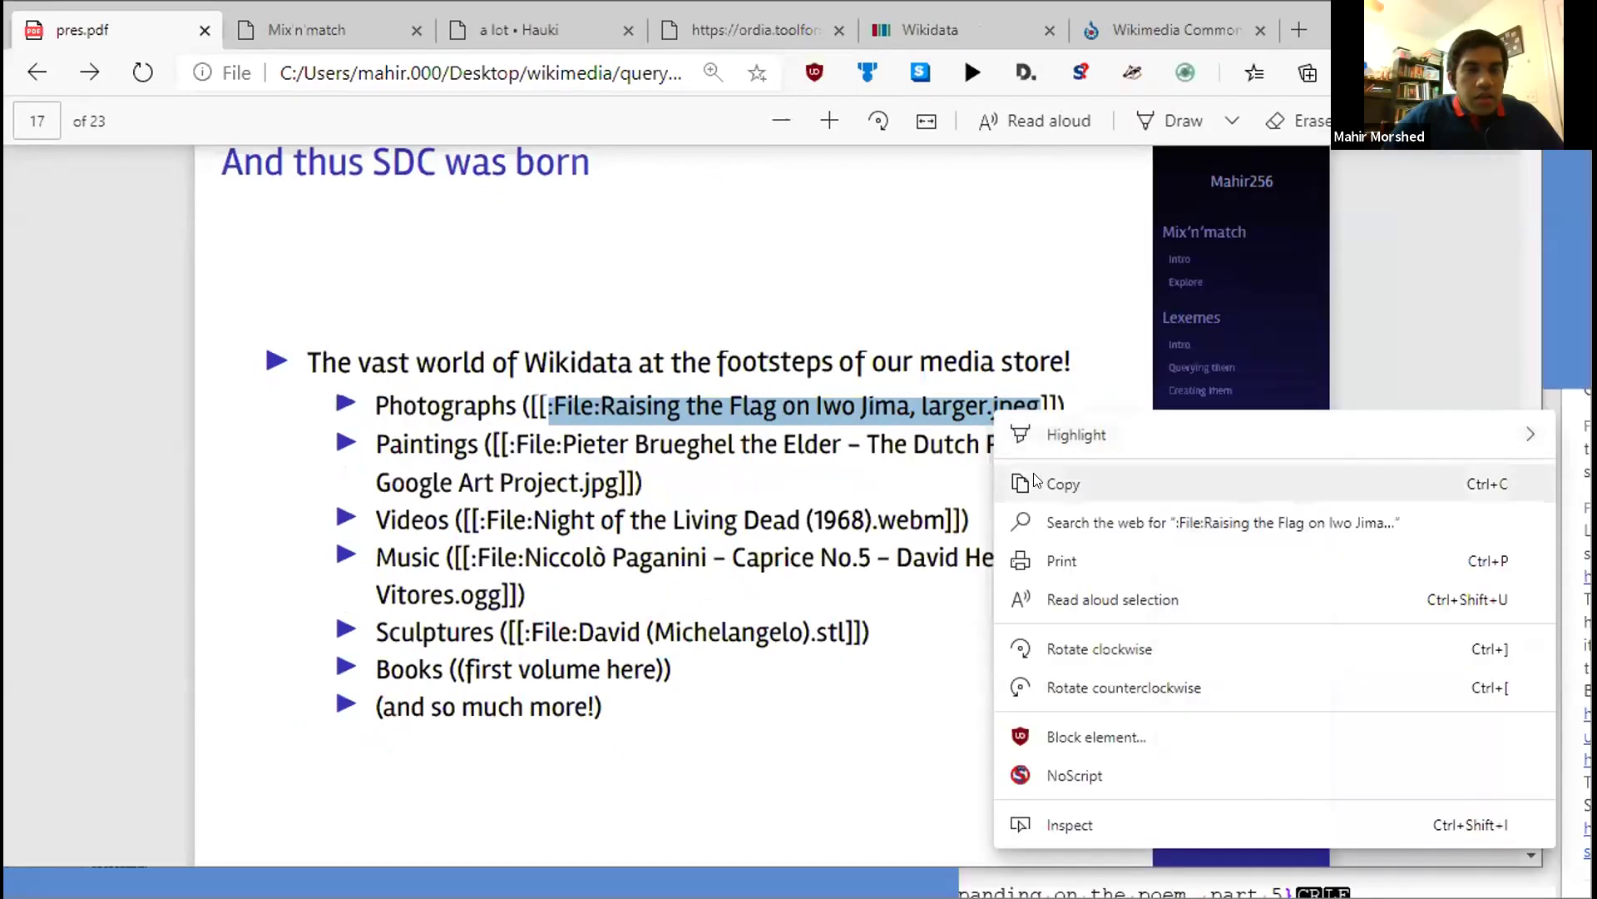
{"action": "left_click", "coordinate": [1036, 476]}
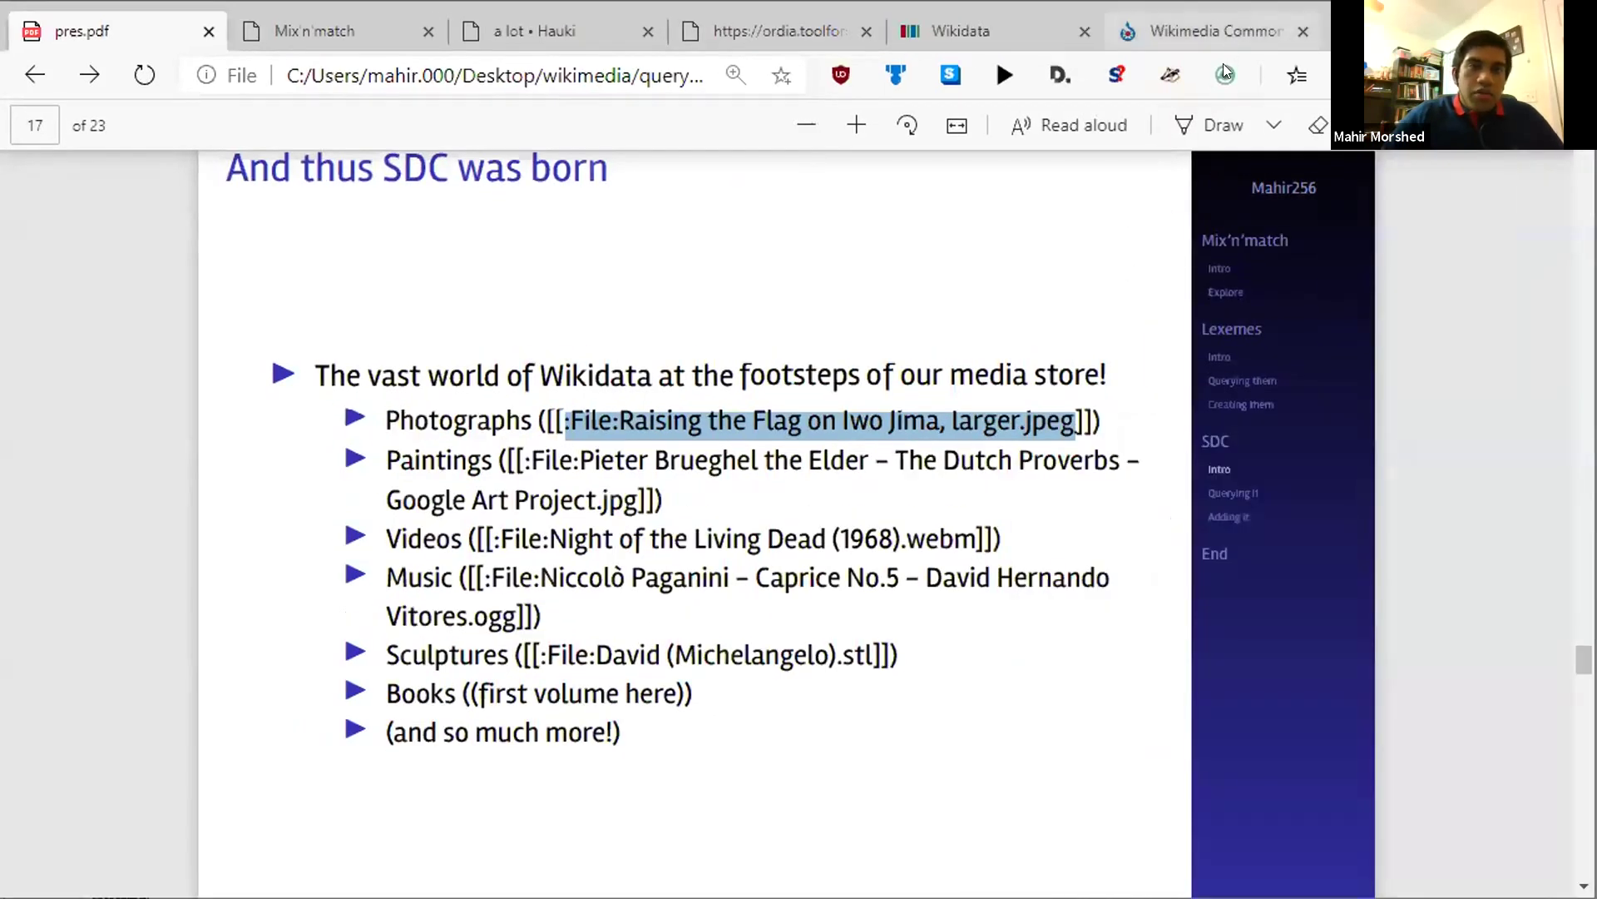
Search Commons for 'Raising the Flag on Iwo Jima, larger.jpeg' without its leading colon and scroll to the Summary.
{"action": "left_click", "coordinate": [1148, 31]}
{"action": "left_click", "coordinate": [1349, 188]}
{"action": "key", "text": "ctrl+v"}
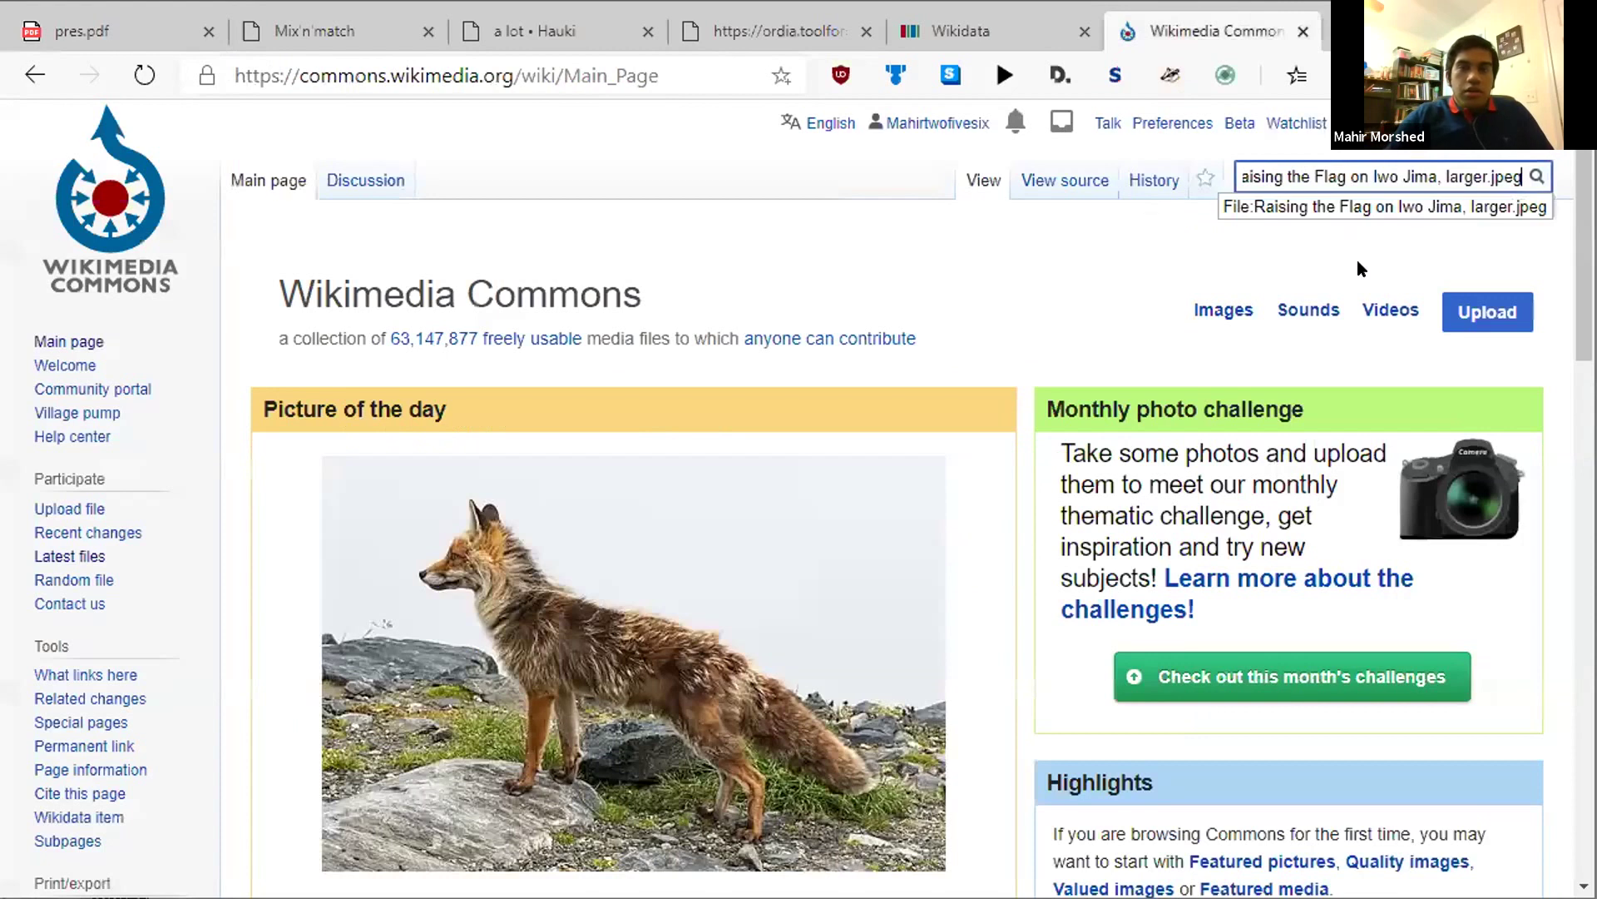
{"action": "key", "text": "Home"}
{"action": "key", "text": "Delete"}
{"action": "key", "text": "Return"}
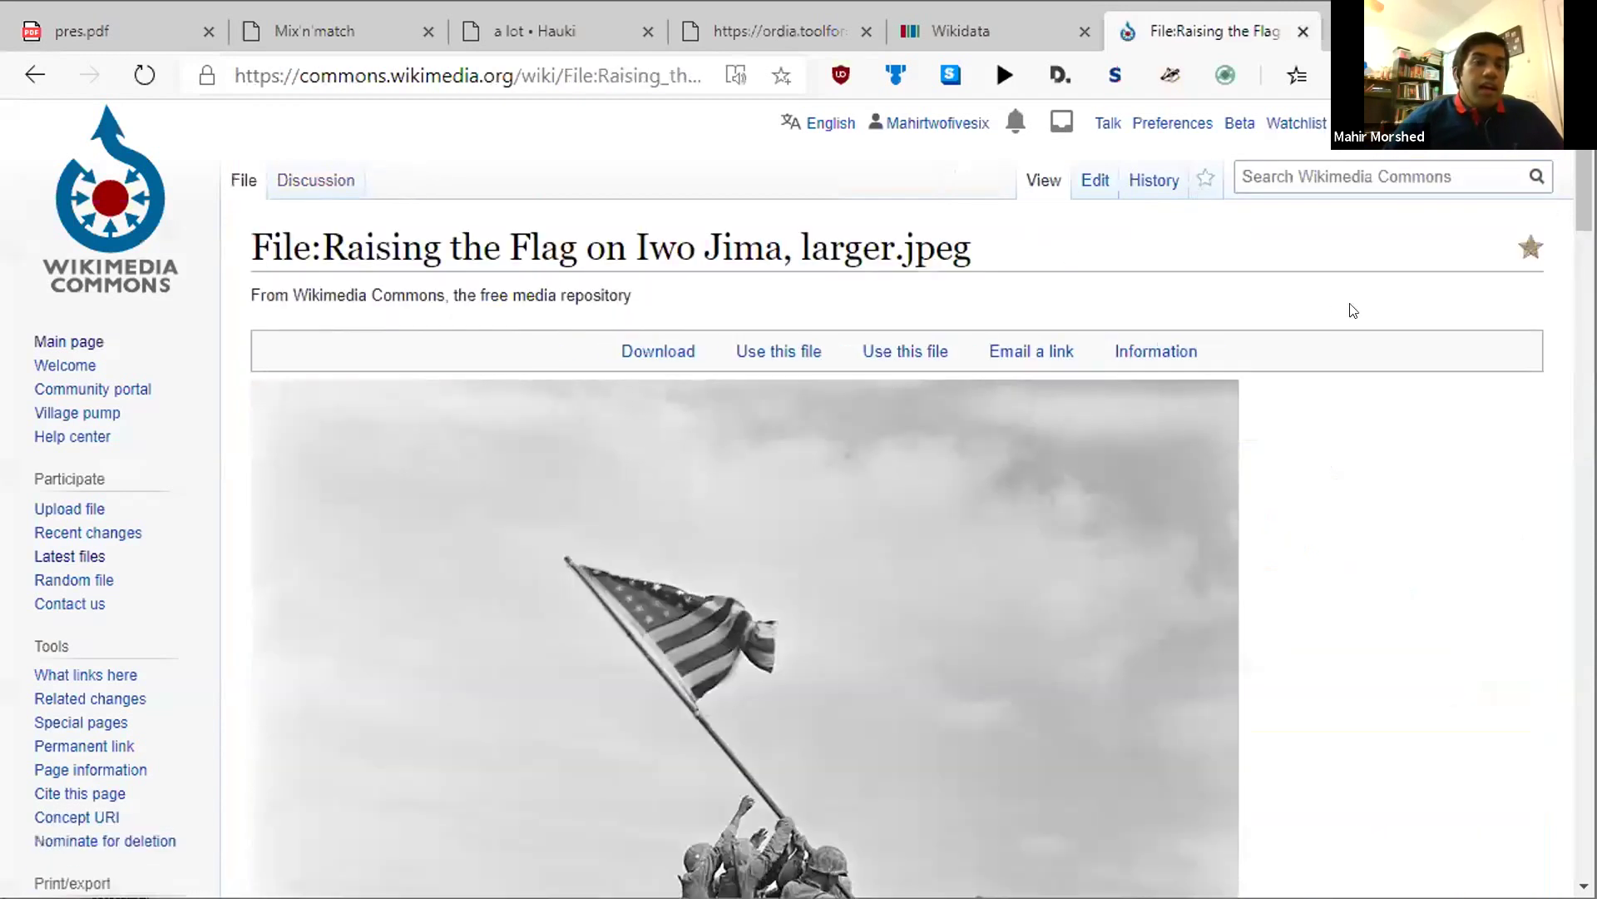
{"action": "scroll", "coordinate": [1353, 414], "scroll_direction": "down", "scroll_amount": 7}
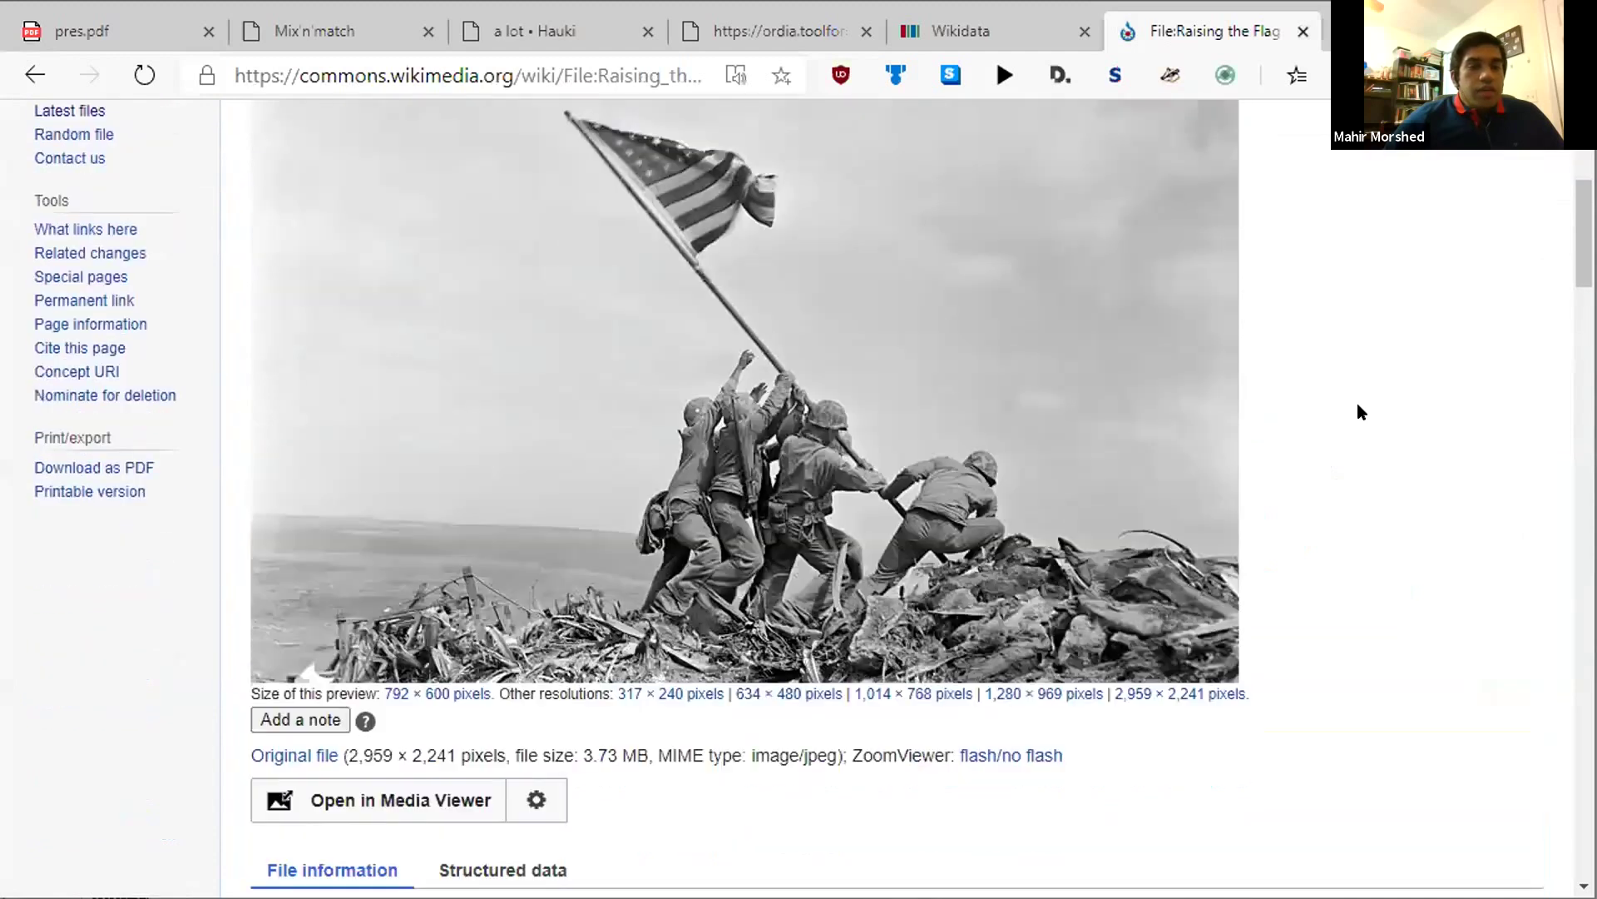
{"action": "scroll", "coordinate": [1357, 410], "scroll_direction": "down", "scroll_amount": 4}
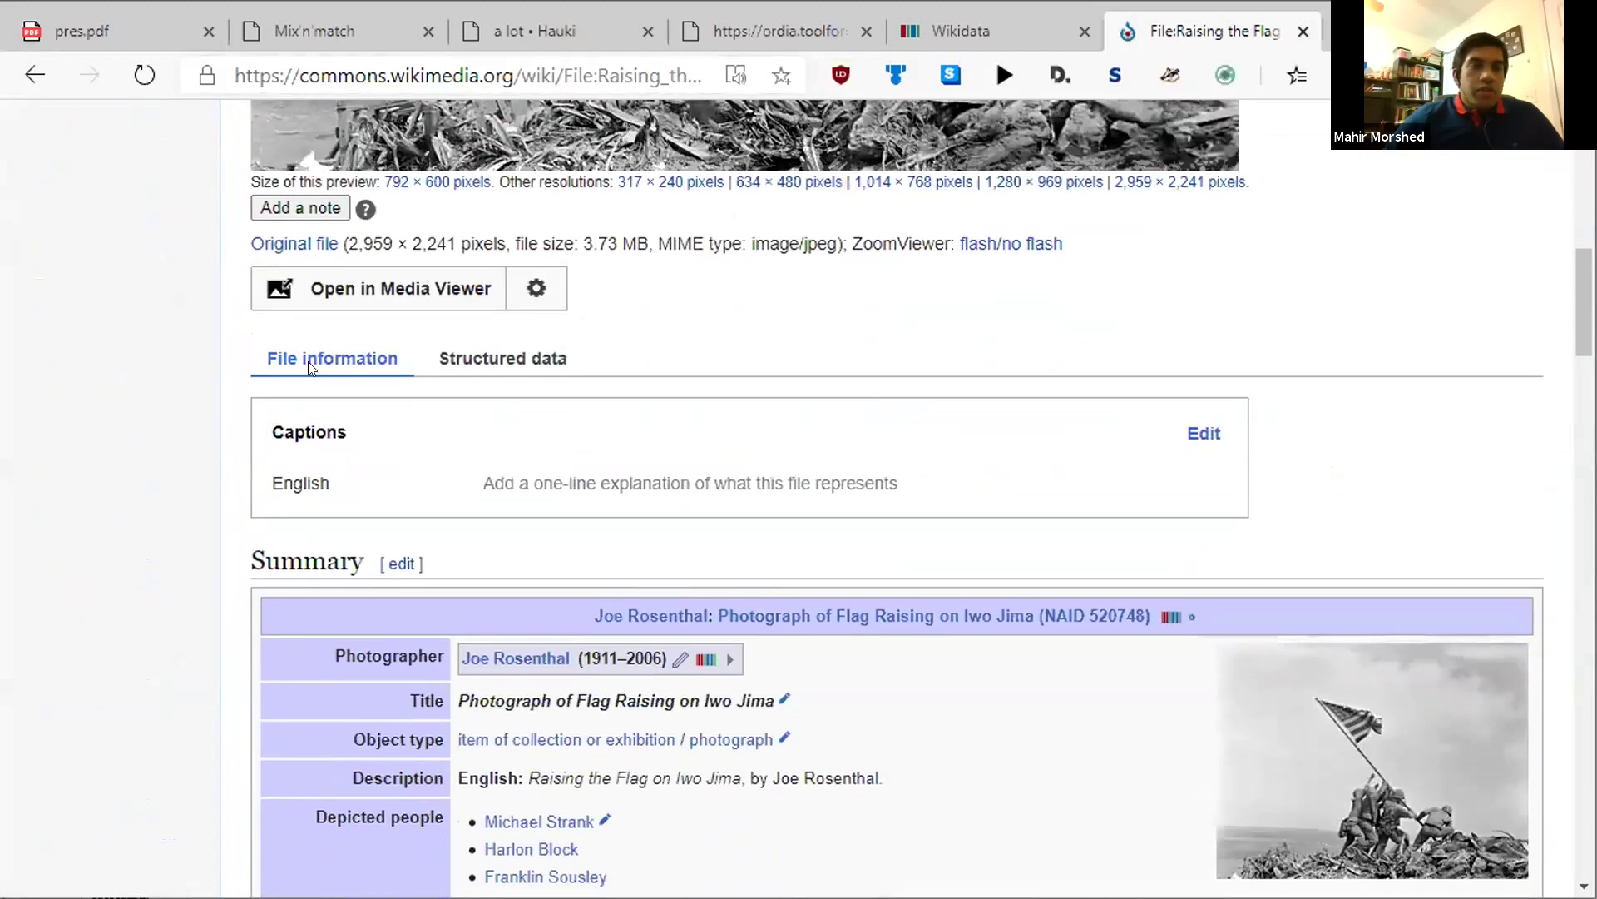
{"action": "scroll", "coordinate": [350, 333], "scroll_direction": "down", "scroll_amount": 1}
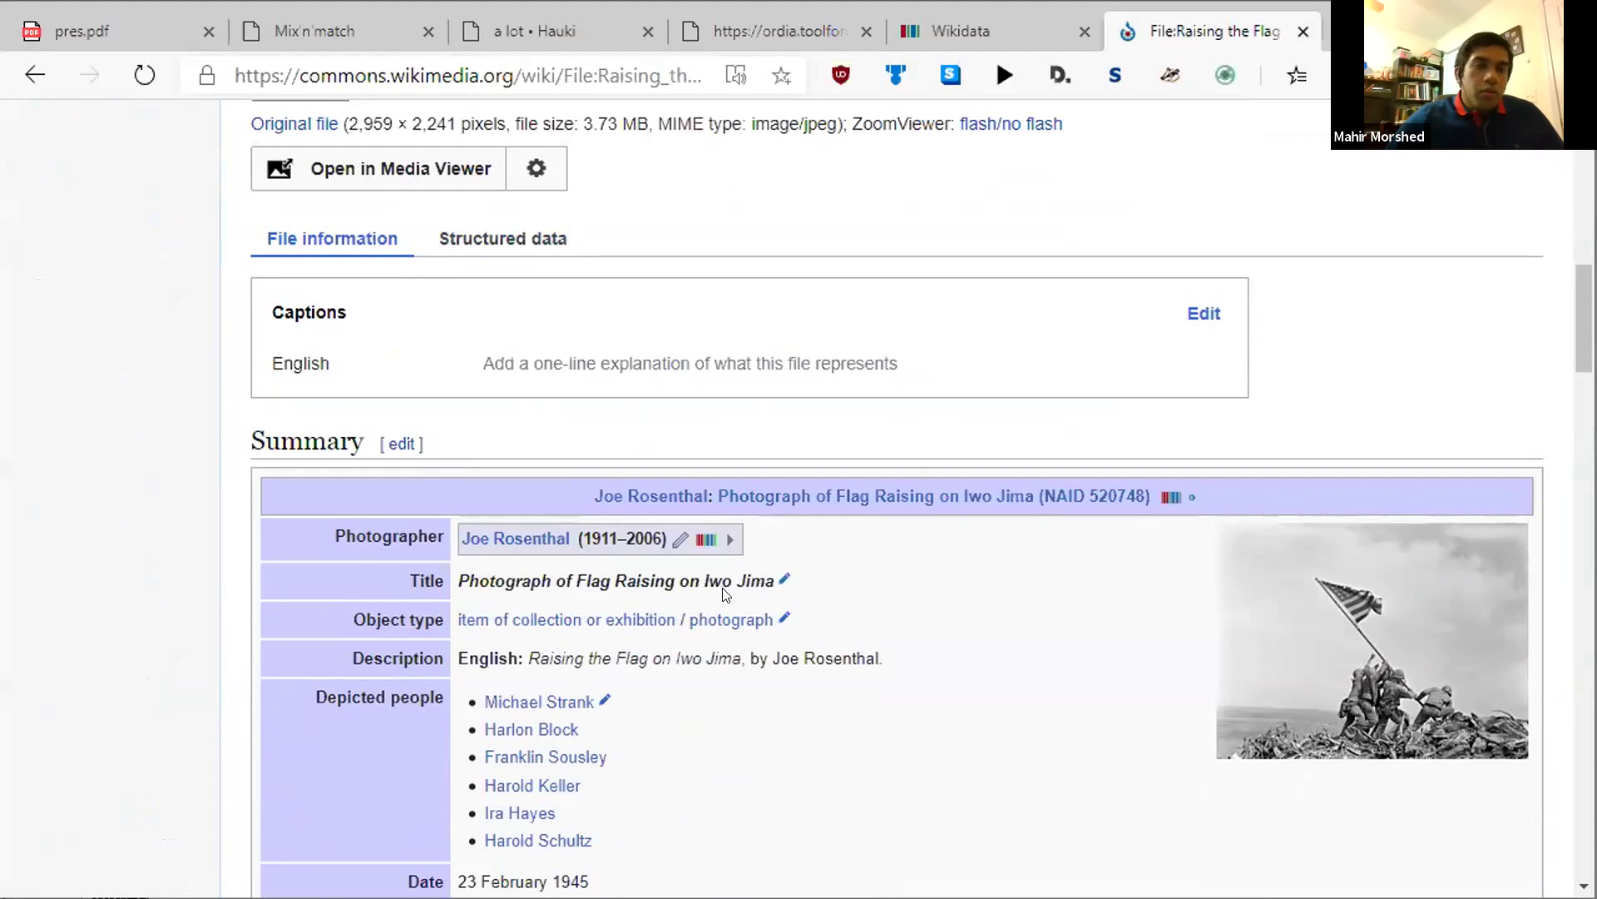
Show the Iwo Jima photo's structured data and point out its depicts statements.
{"action": "left_click", "coordinate": [489, 252]}
{"action": "scroll", "coordinate": [641, 413], "scroll_direction": "down", "scroll_amount": 3}
{"action": "scroll", "coordinate": [641, 412], "scroll_direction": "down", "scroll_amount": 2}
{"action": "scroll", "coordinate": [642, 413], "scroll_direction": "up", "scroll_amount": 2}
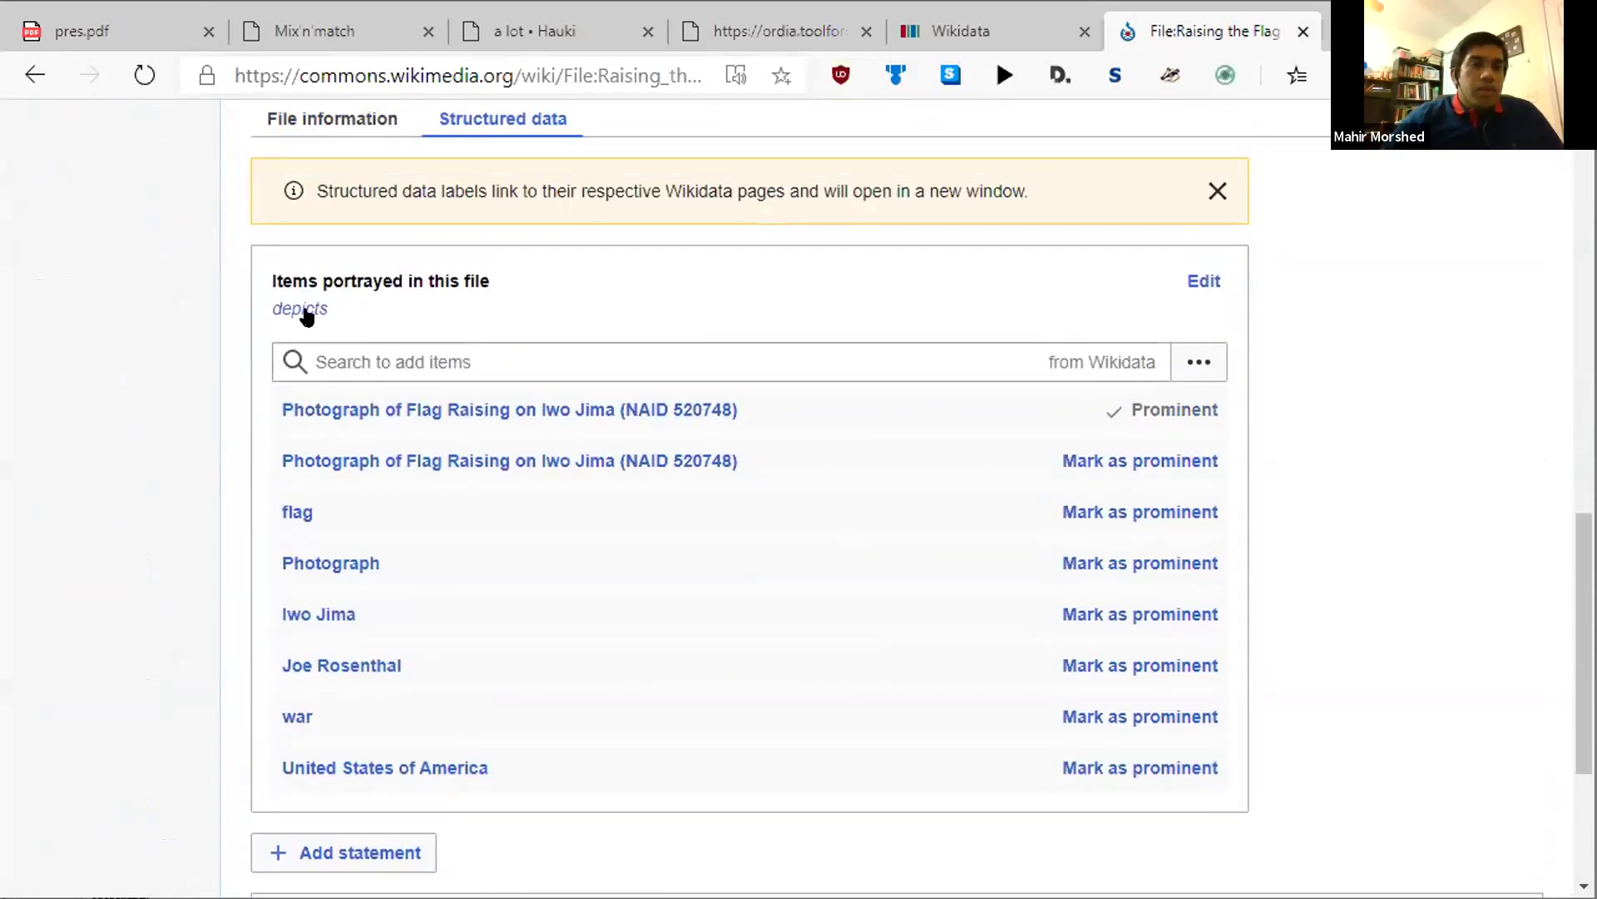
{"action": "double_click", "coordinate": [388, 306]}
{"action": "left_click", "coordinate": [371, 313]}
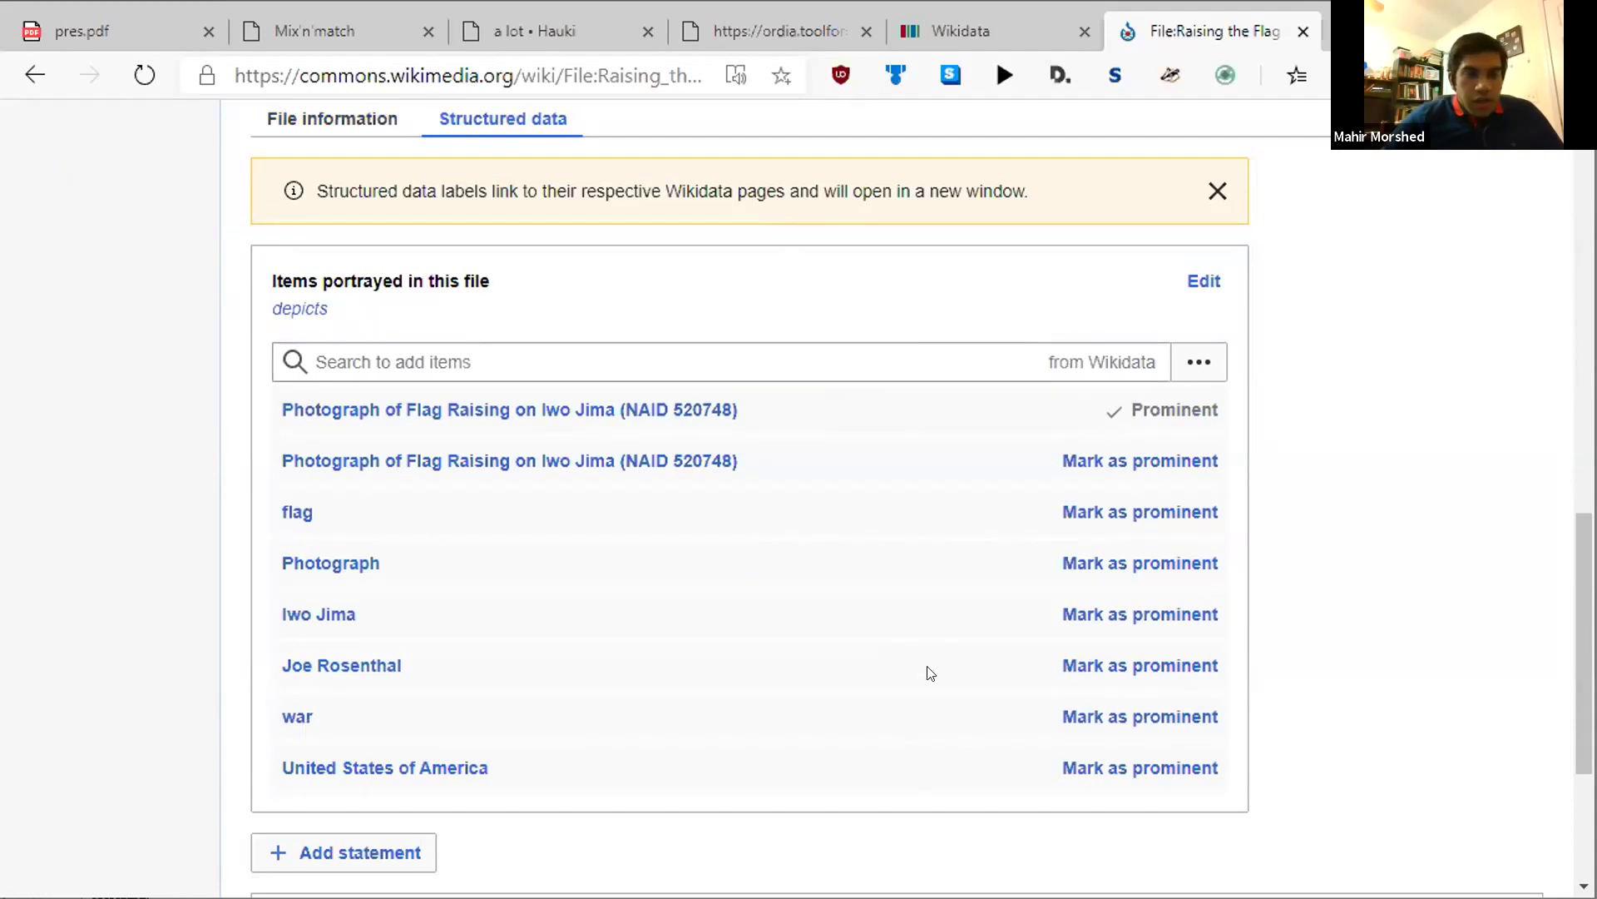
{"action": "scroll", "coordinate": [997, 770], "scroll_direction": "up", "scroll_amount": 10}
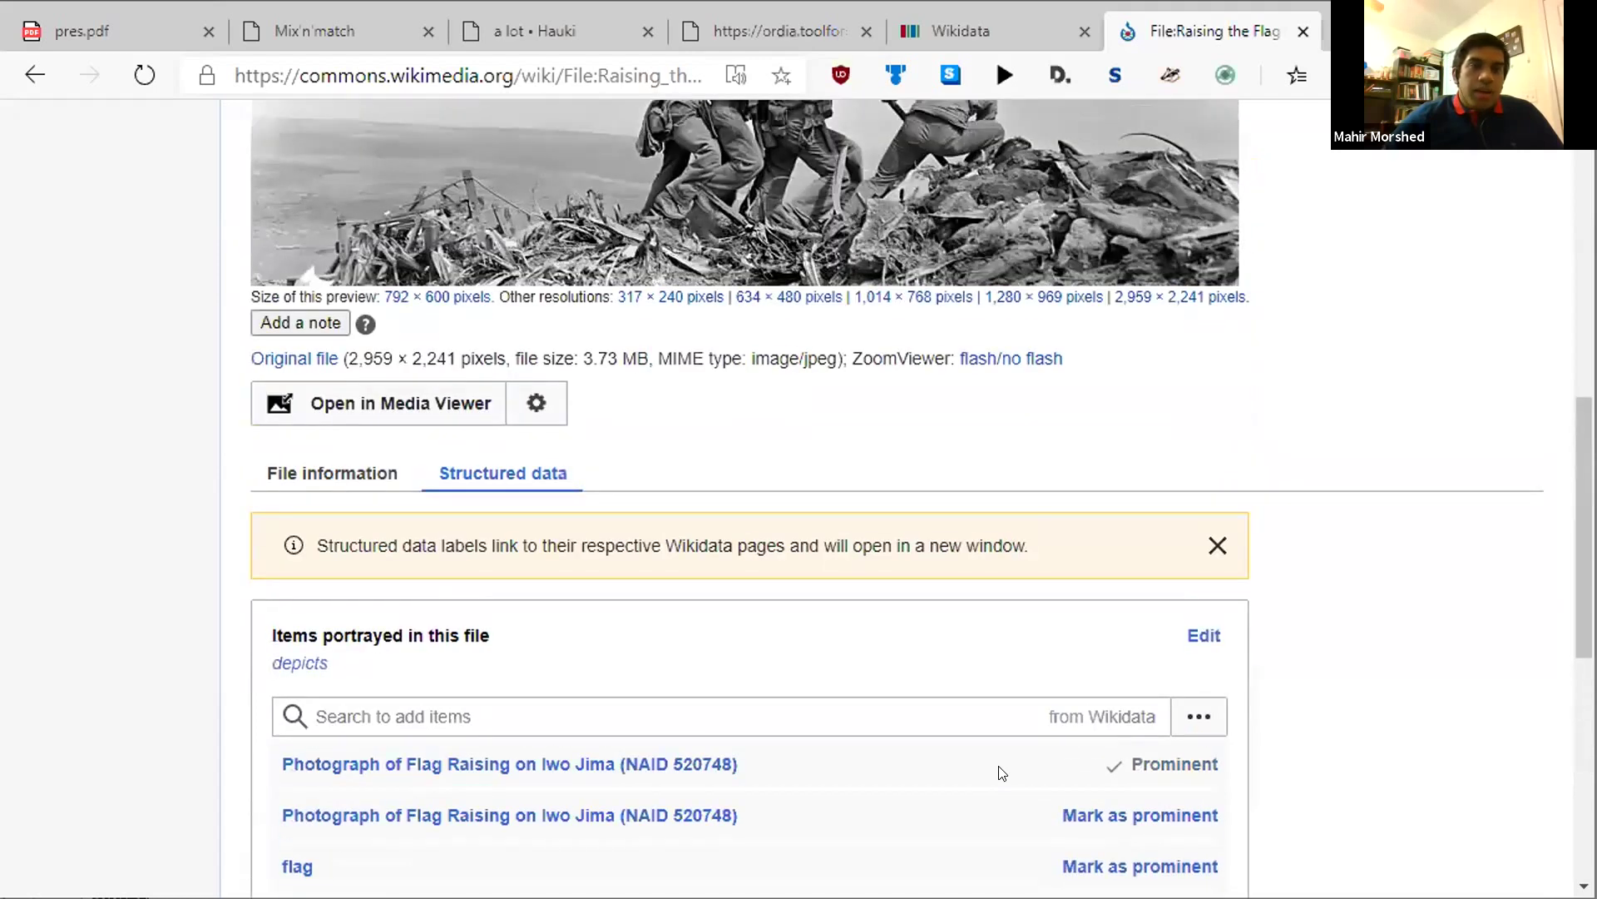
{"action": "scroll", "coordinate": [996, 770], "scroll_direction": "down", "scroll_amount": 10}
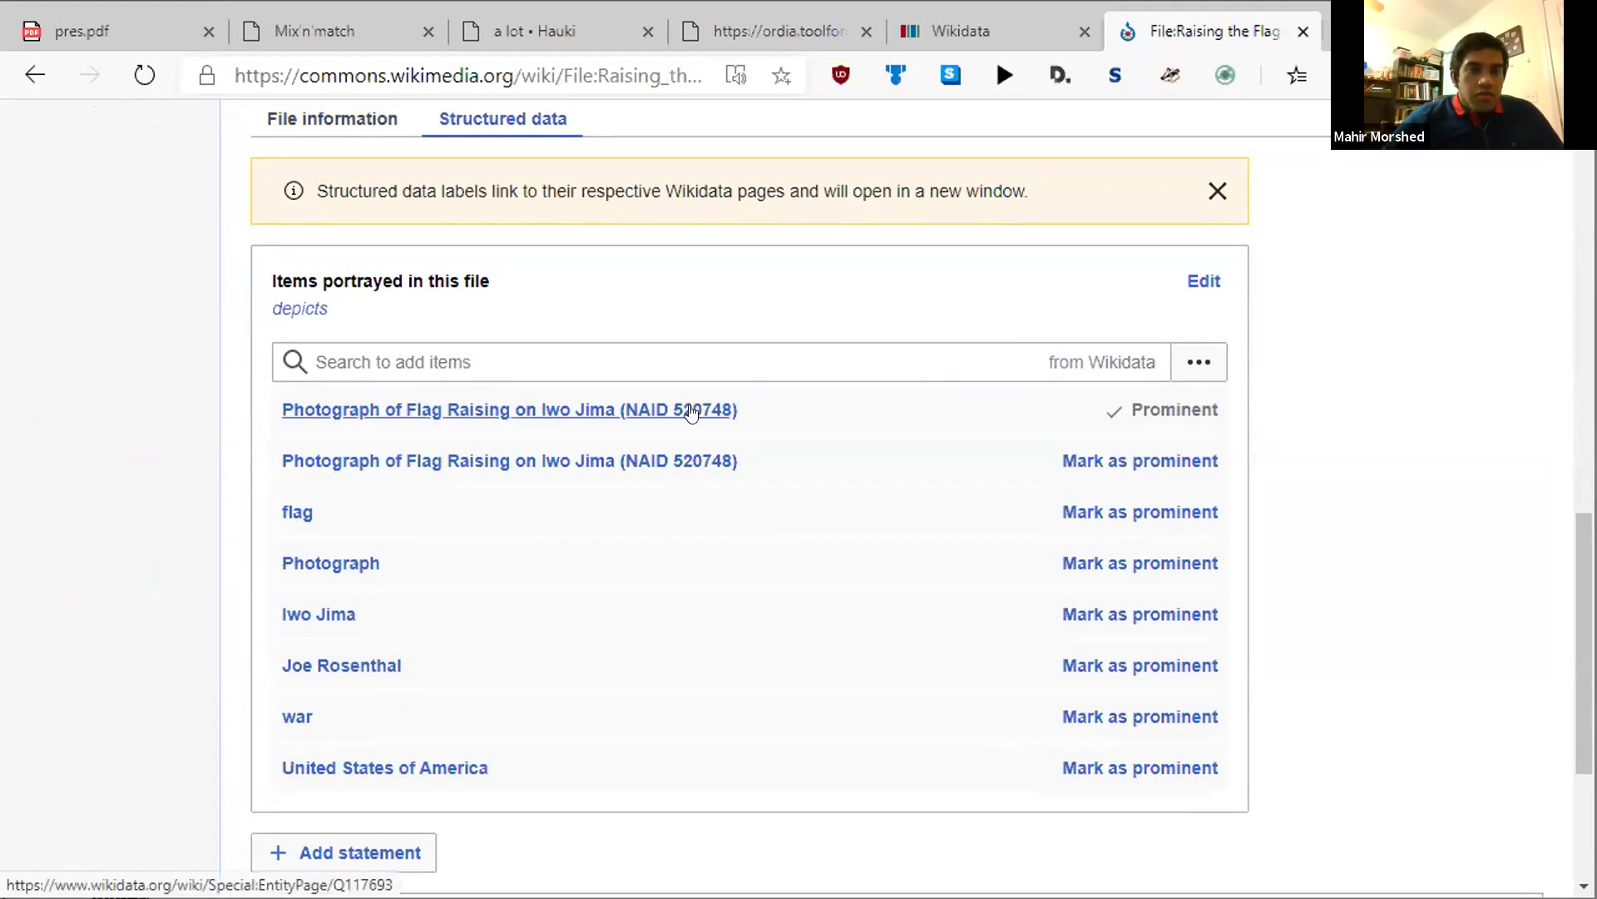
Step the presentation back one slide, then return to the flag photo's Commons page.
{"action": "left_click", "coordinate": [48, 30]}
{"action": "key", "text": "Left"}
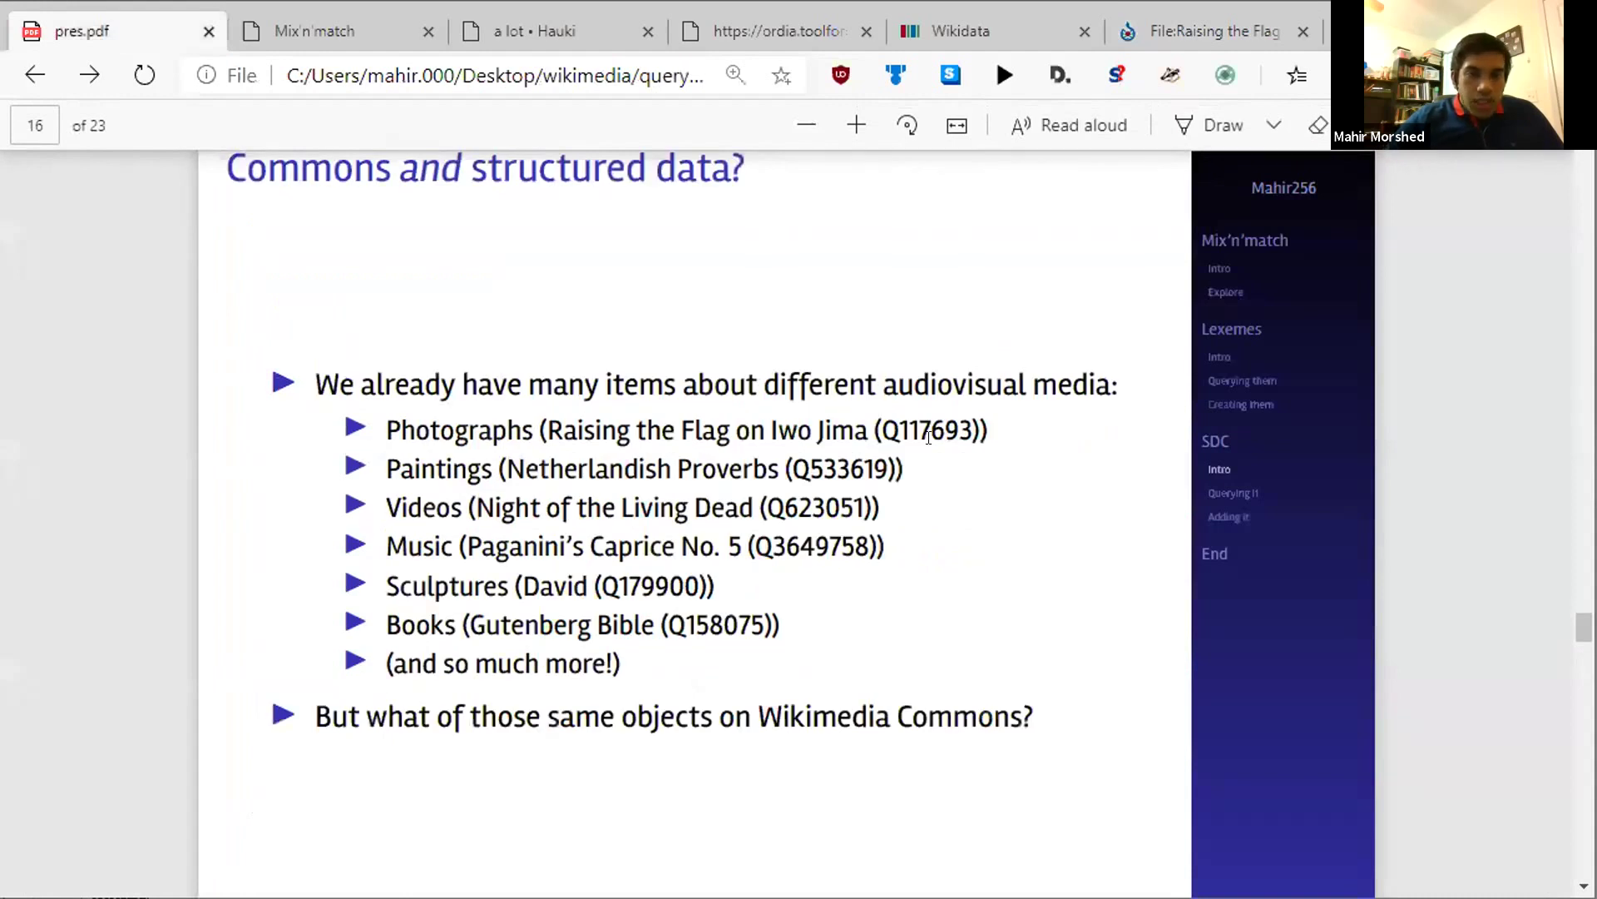
{"action": "key", "text": "ctrl+shift+Tab"}
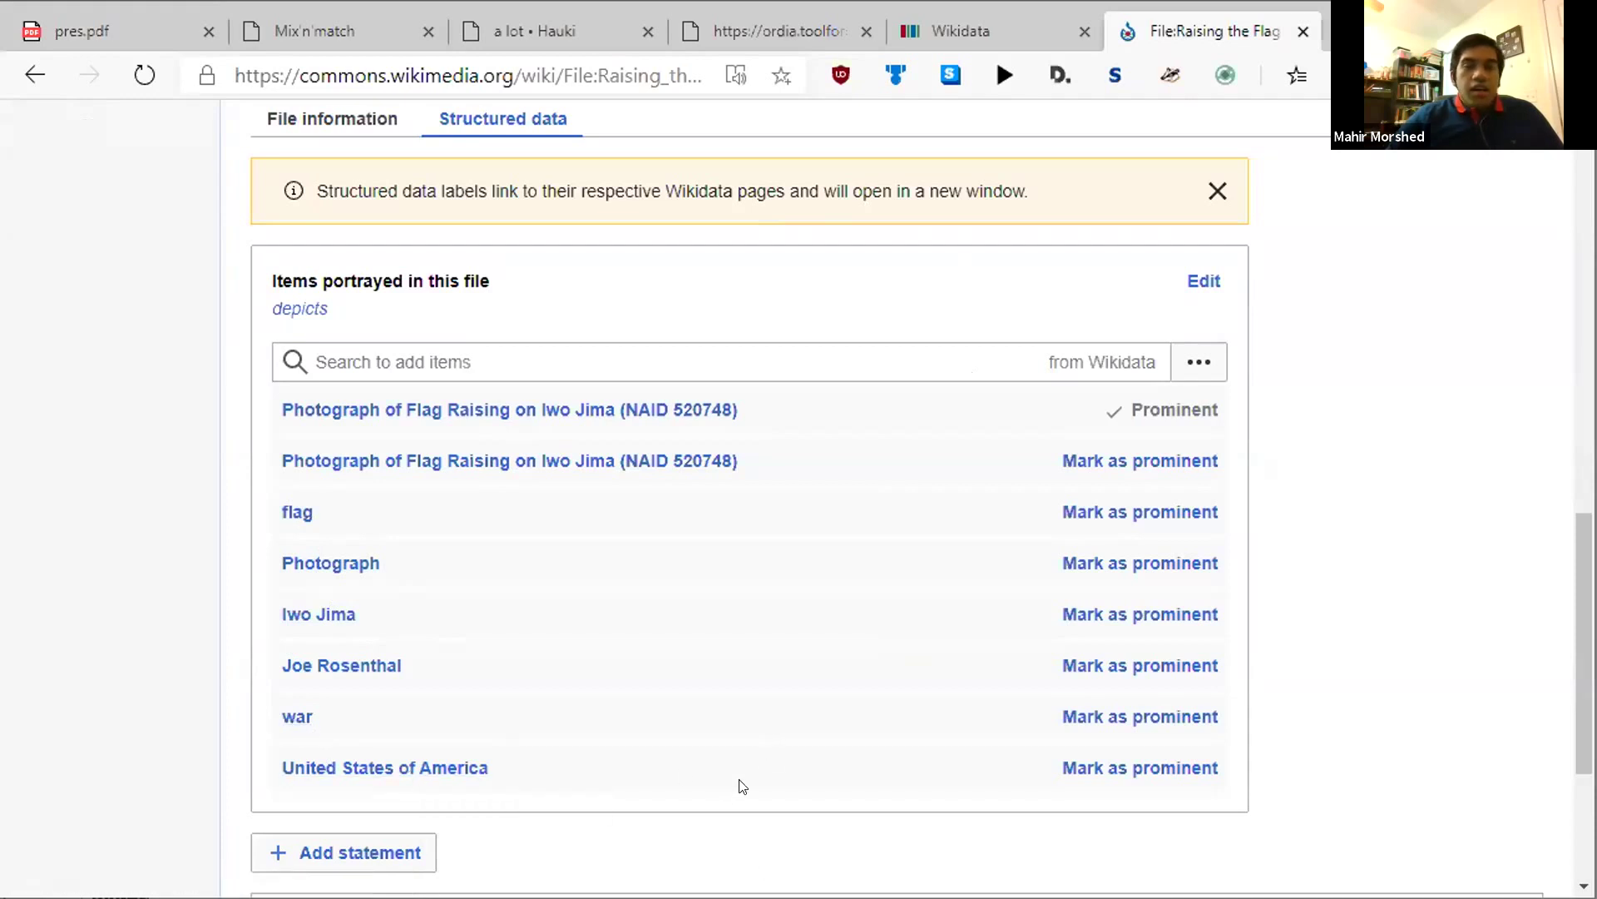
{"action": "scroll", "coordinate": [772, 695], "scroll_direction": "up", "scroll_amount": 2}
{"action": "scroll", "coordinate": [767, 696], "scroll_direction": "down", "scroll_amount": 2}
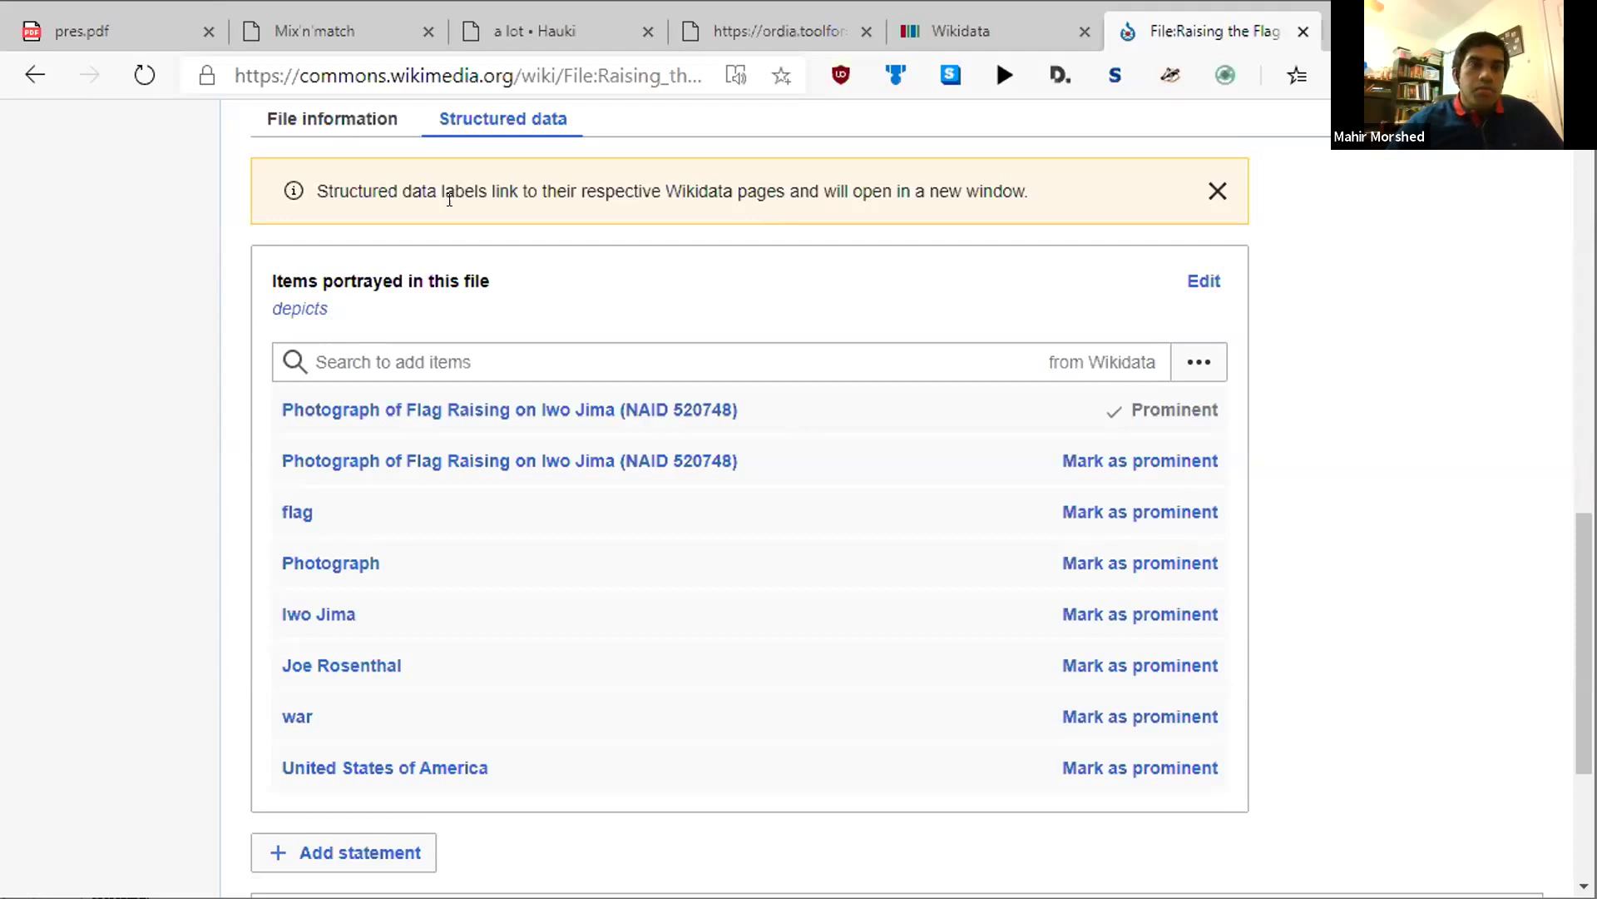
Select the File:David (Michelangelo).stl name on slide 17 for copying.
{"action": "left_click", "coordinate": [105, 12]}
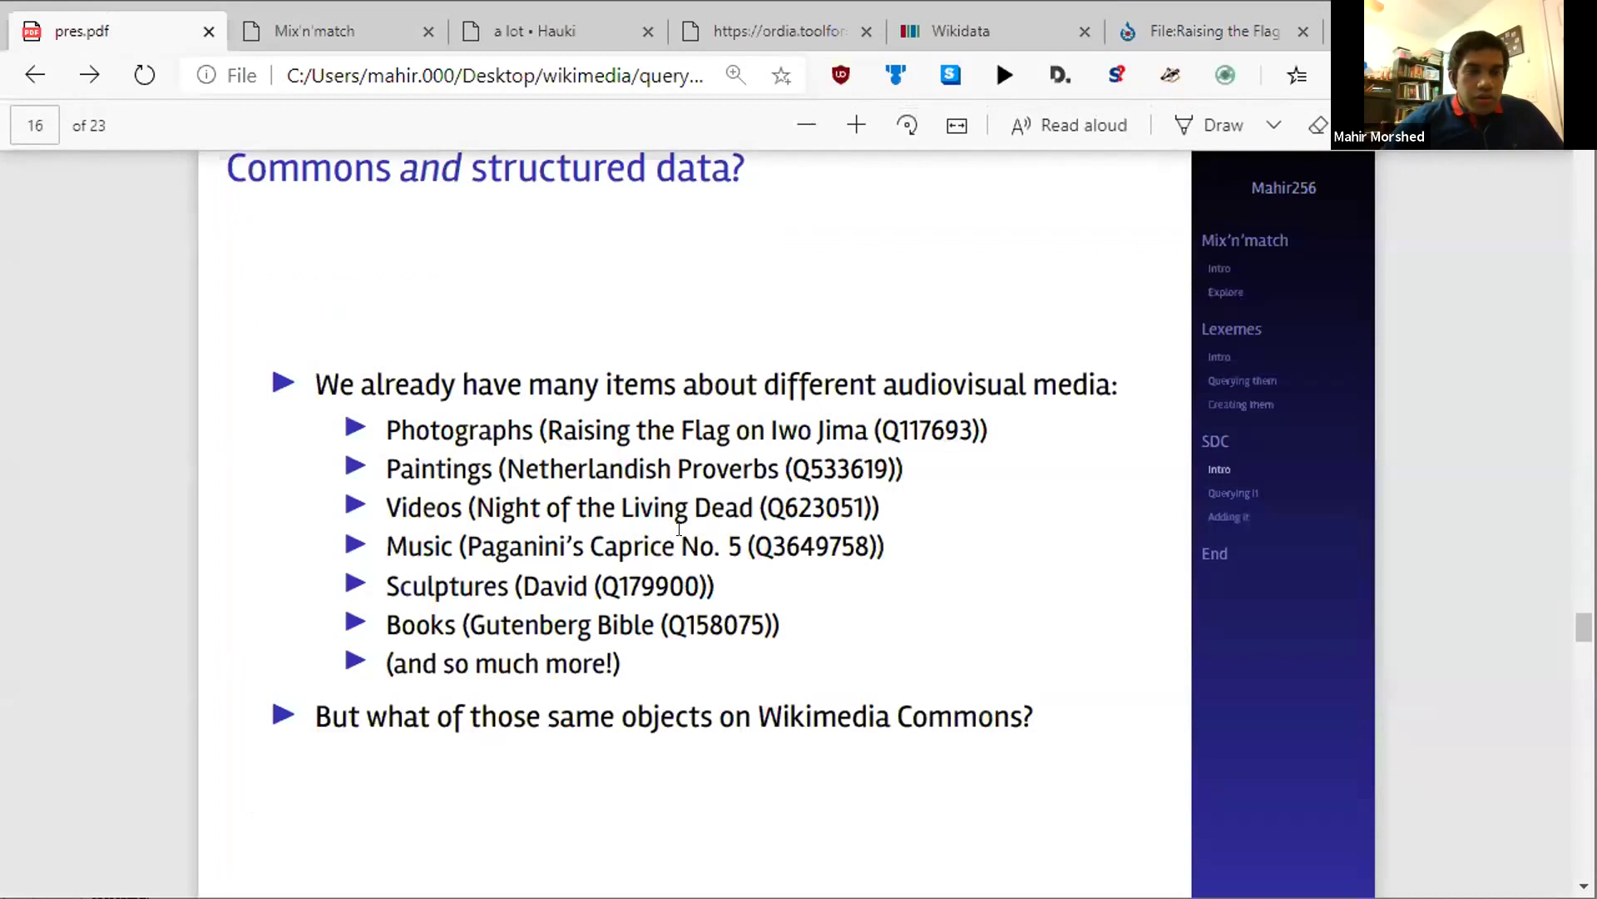
{"action": "scroll", "coordinate": [679, 529], "scroll_direction": "down", "scroll_amount": 3}
{"action": "left_click_drag", "start_coordinate": [679, 529], "coordinate": [539, 609]}
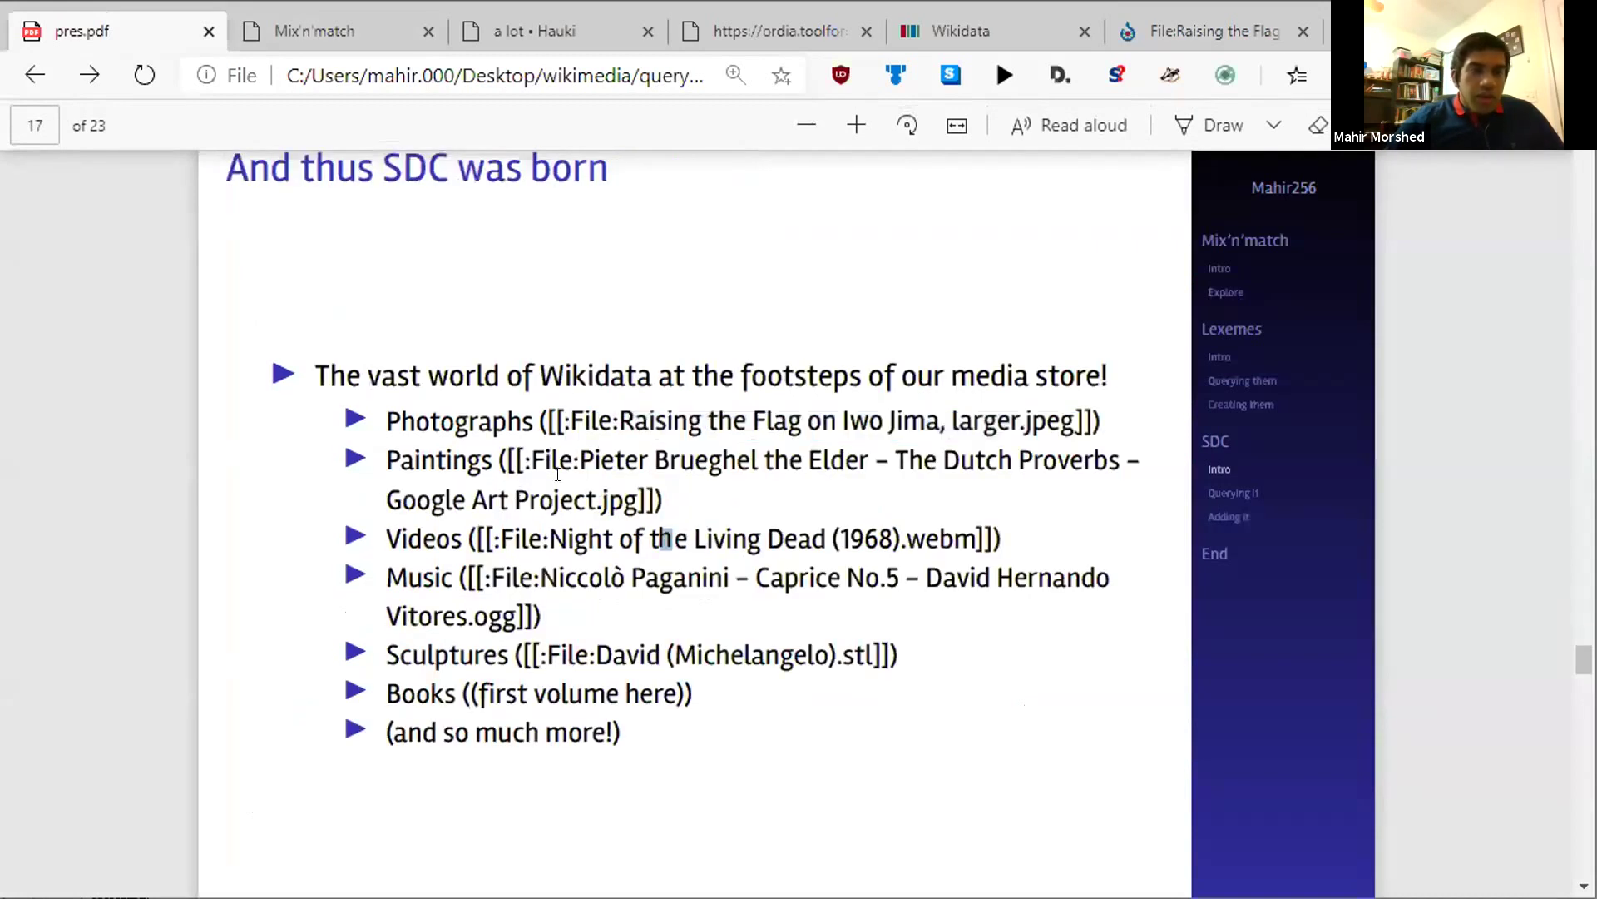
{"action": "left_click", "coordinate": [630, 578]}
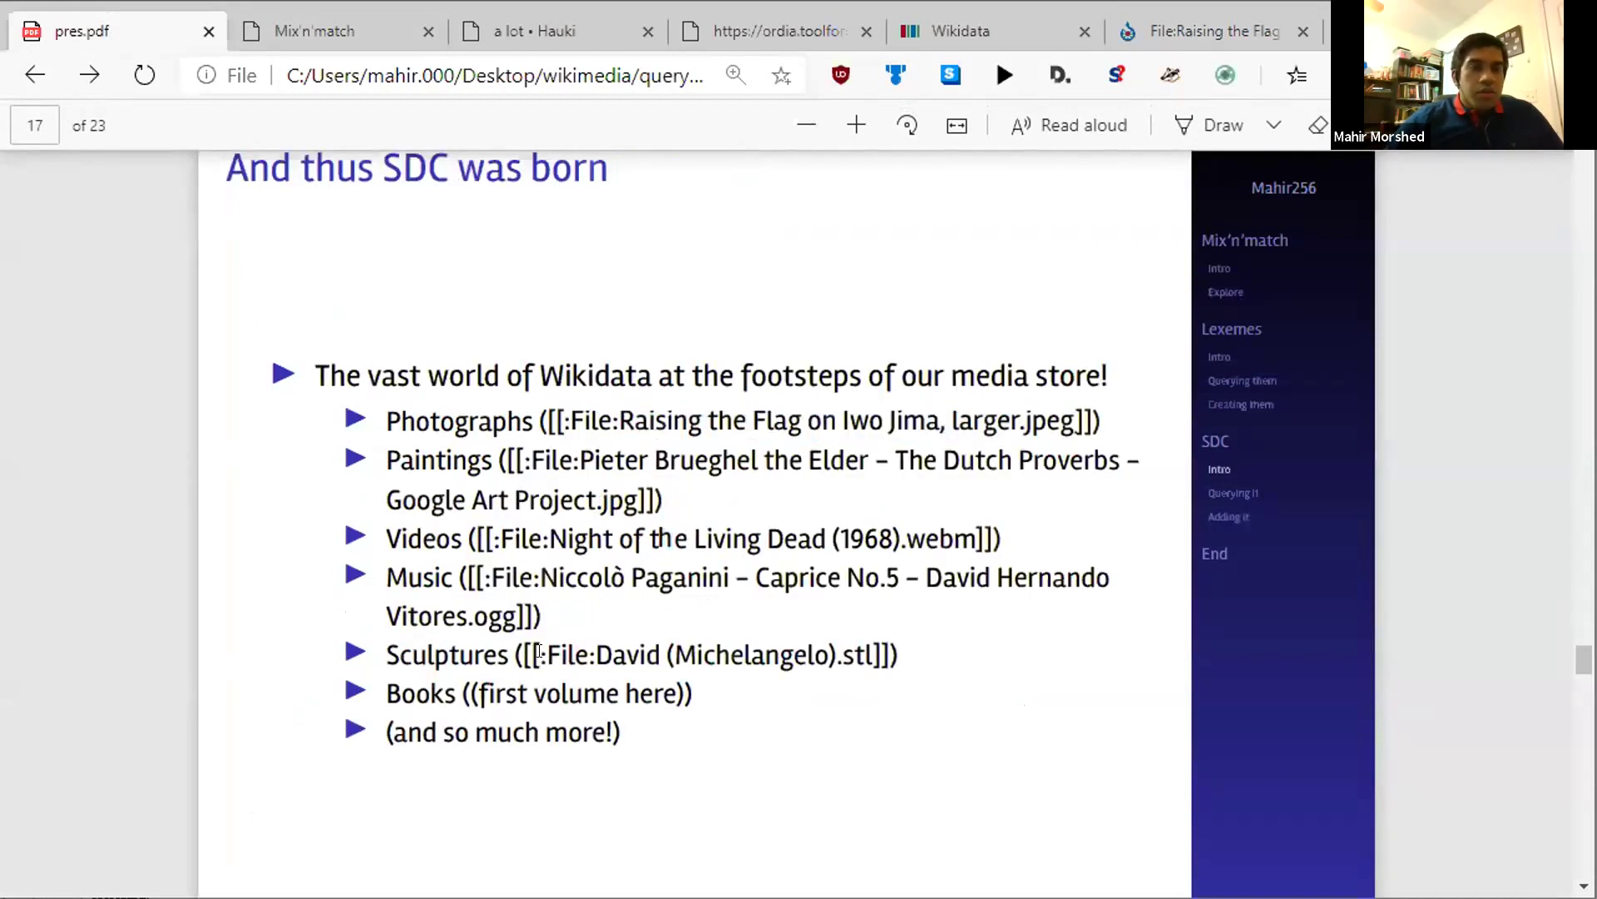
{"action": "left_click_drag", "start_coordinate": [540, 652], "coordinate": [871, 654]}
{"action": "key", "text": "ctrl+c"}
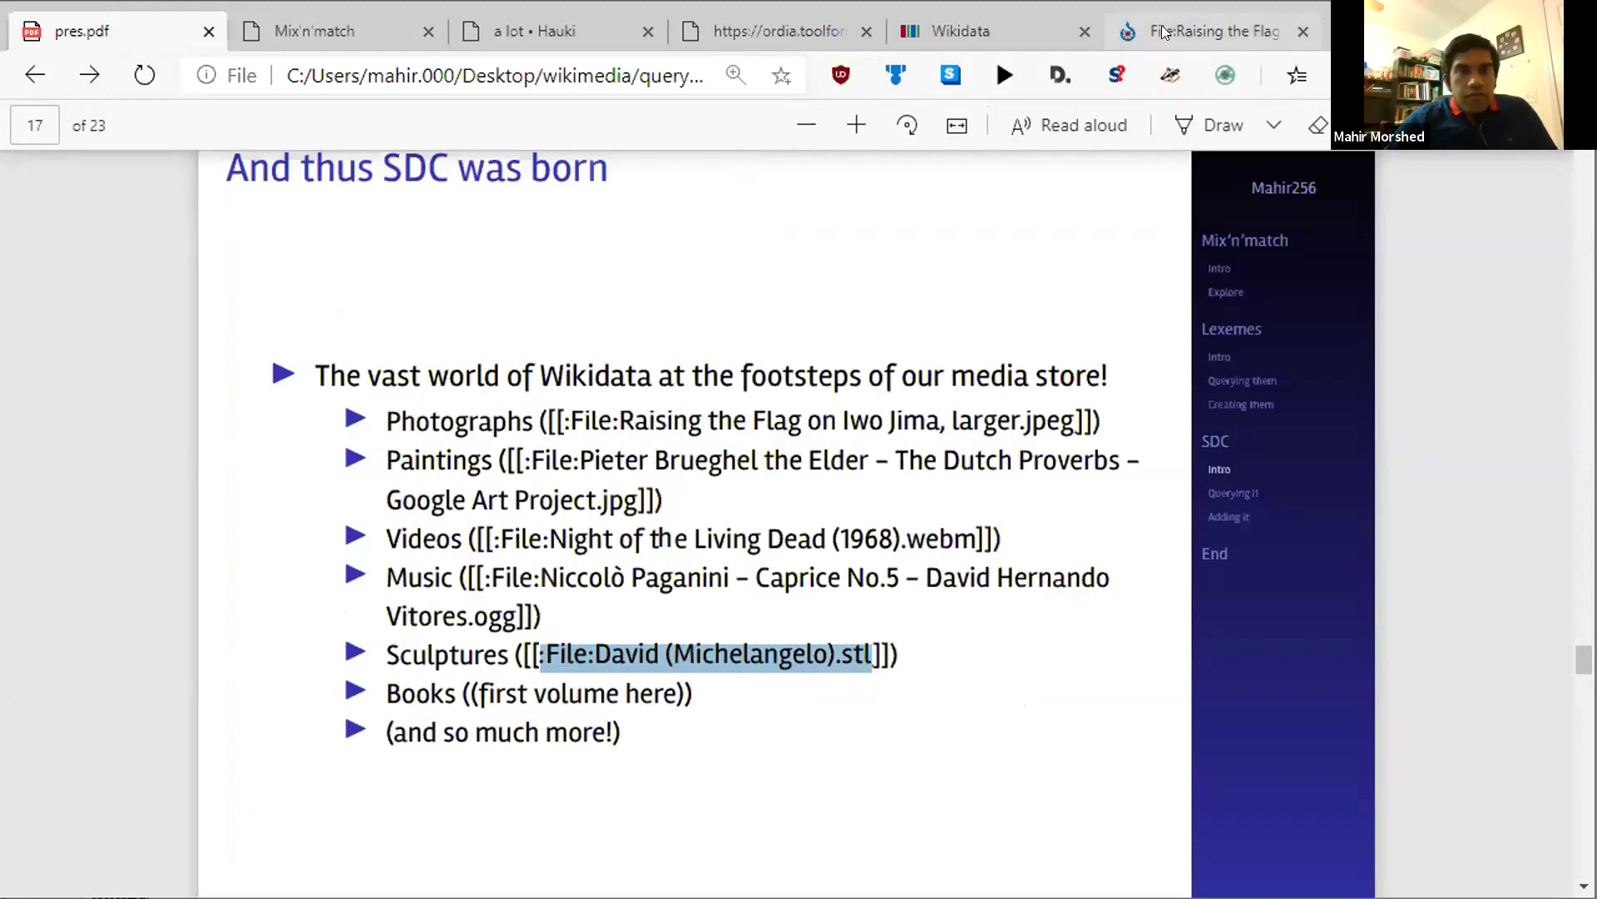
Search Commons for David (Michelangelo).stl and show its structured data, whose depicts list is empty.
{"action": "left_click", "coordinate": [1163, 32]}
{"action": "scroll", "coordinate": [1348, 167], "scroll_direction": "up", "scroll_amount": 10}
{"action": "left_click", "coordinate": [1348, 177]}
{"action": "key", "text": "ctrl+a"}
{"action": "key", "text": "ctrl+v"}
{"action": "key", "text": "Home"}
{"action": "key", "text": "Delete"}
{"action": "key", "text": "Return"}
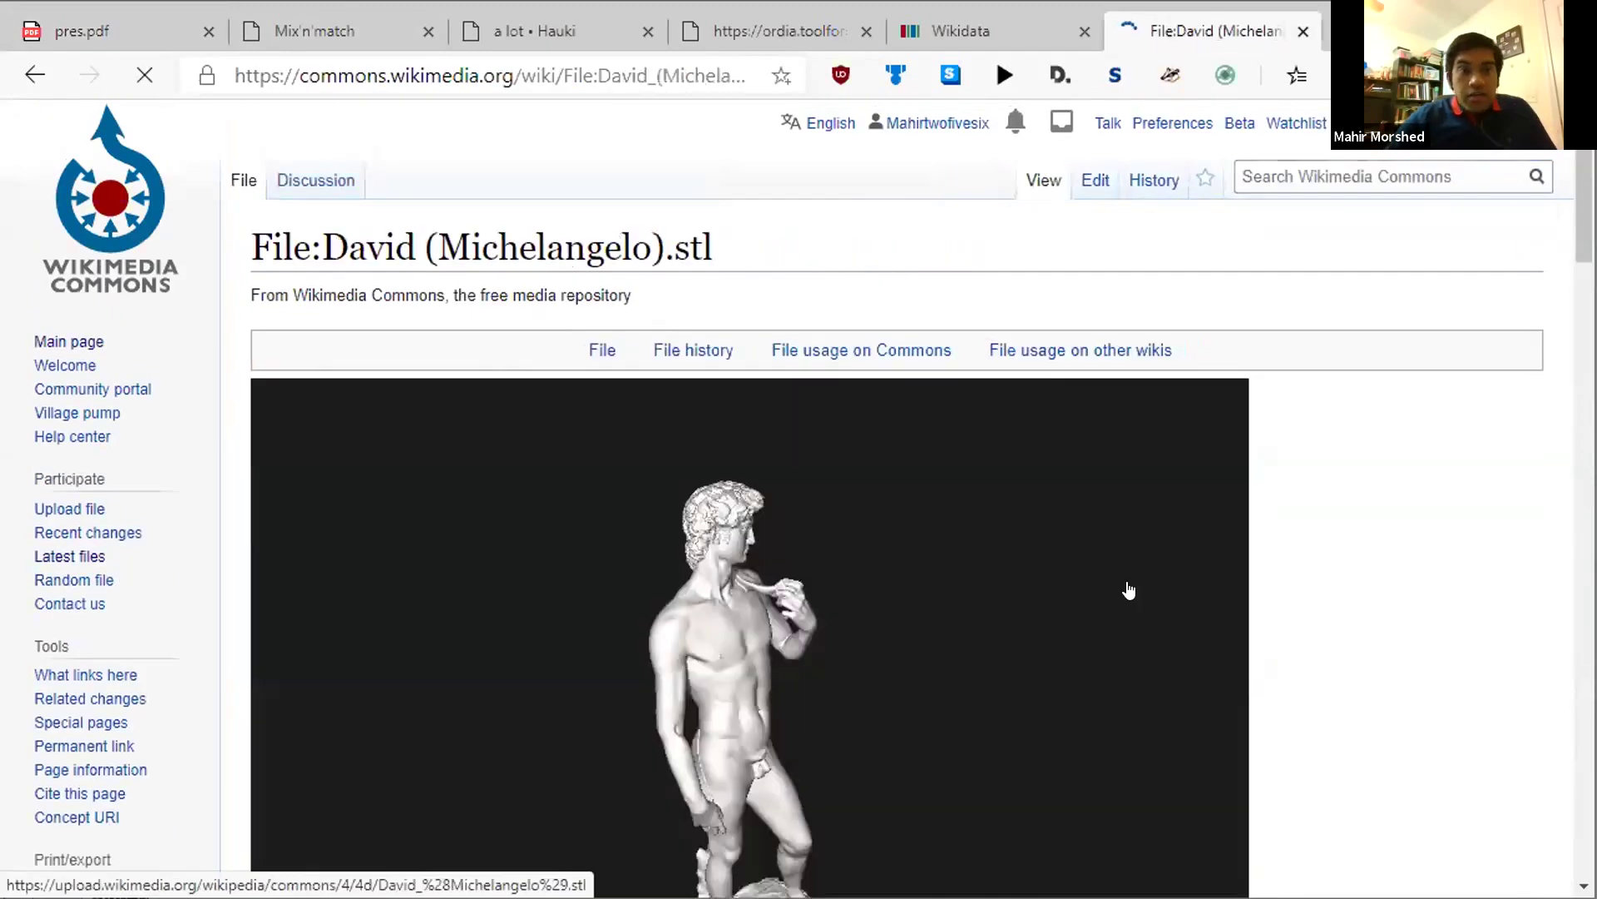
{"action": "scroll", "coordinate": [1127, 589], "scroll_direction": "down", "scroll_amount": 5}
{"action": "scroll", "coordinate": [1077, 499], "scroll_direction": "up", "scroll_amount": 1}
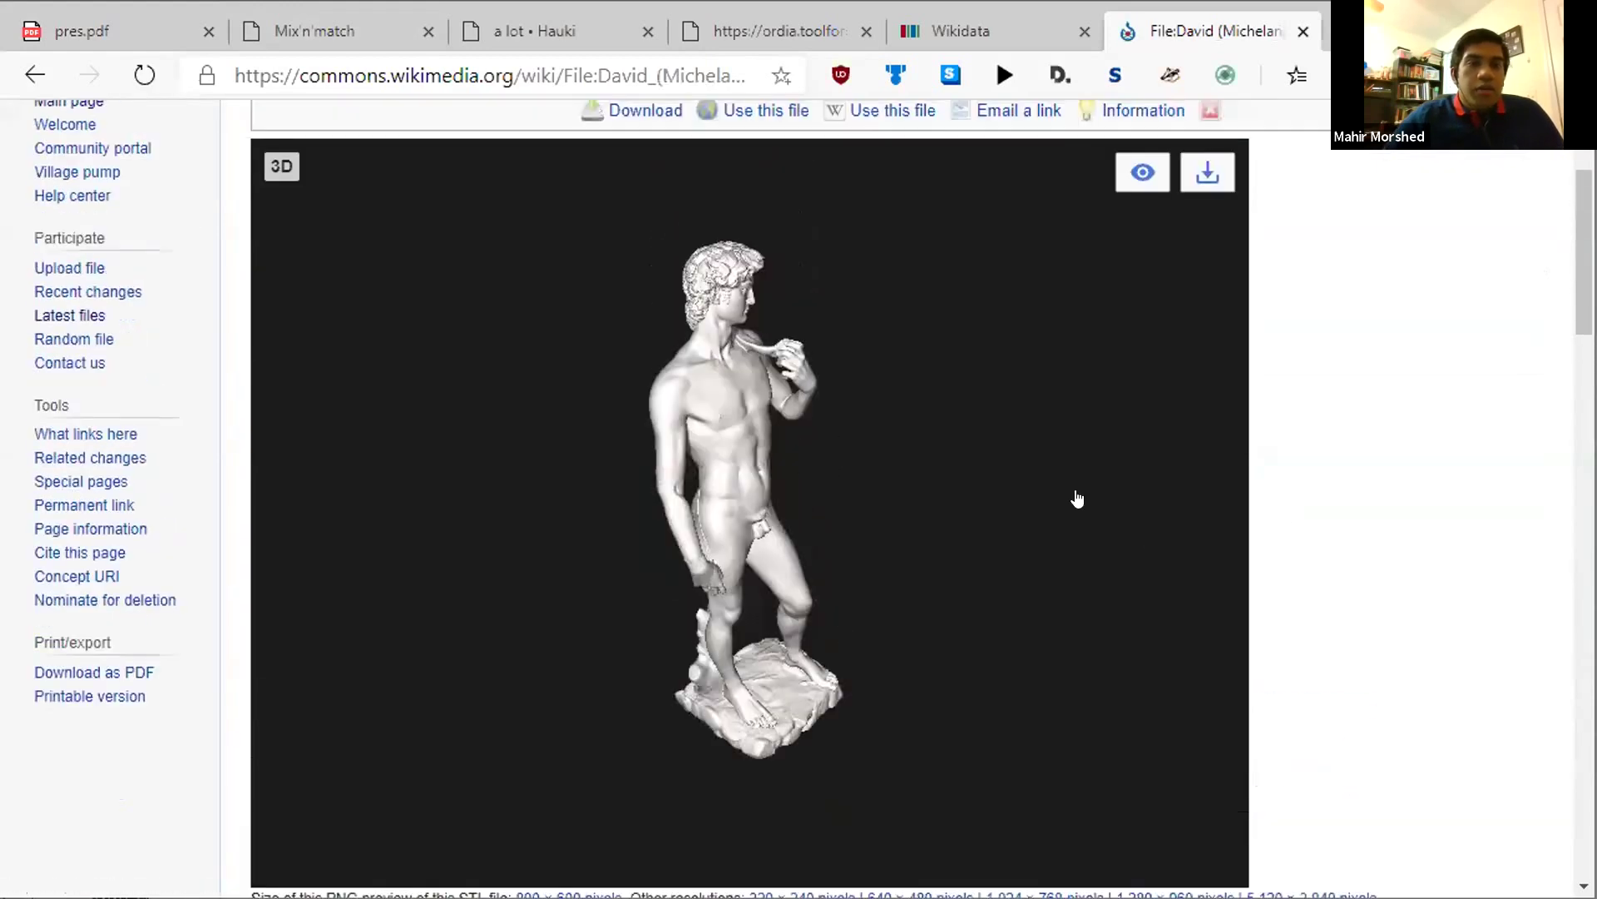
{"action": "scroll", "coordinate": [1248, 447], "scroll_direction": "down", "scroll_amount": 10}
{"action": "left_click", "coordinate": [506, 211]}
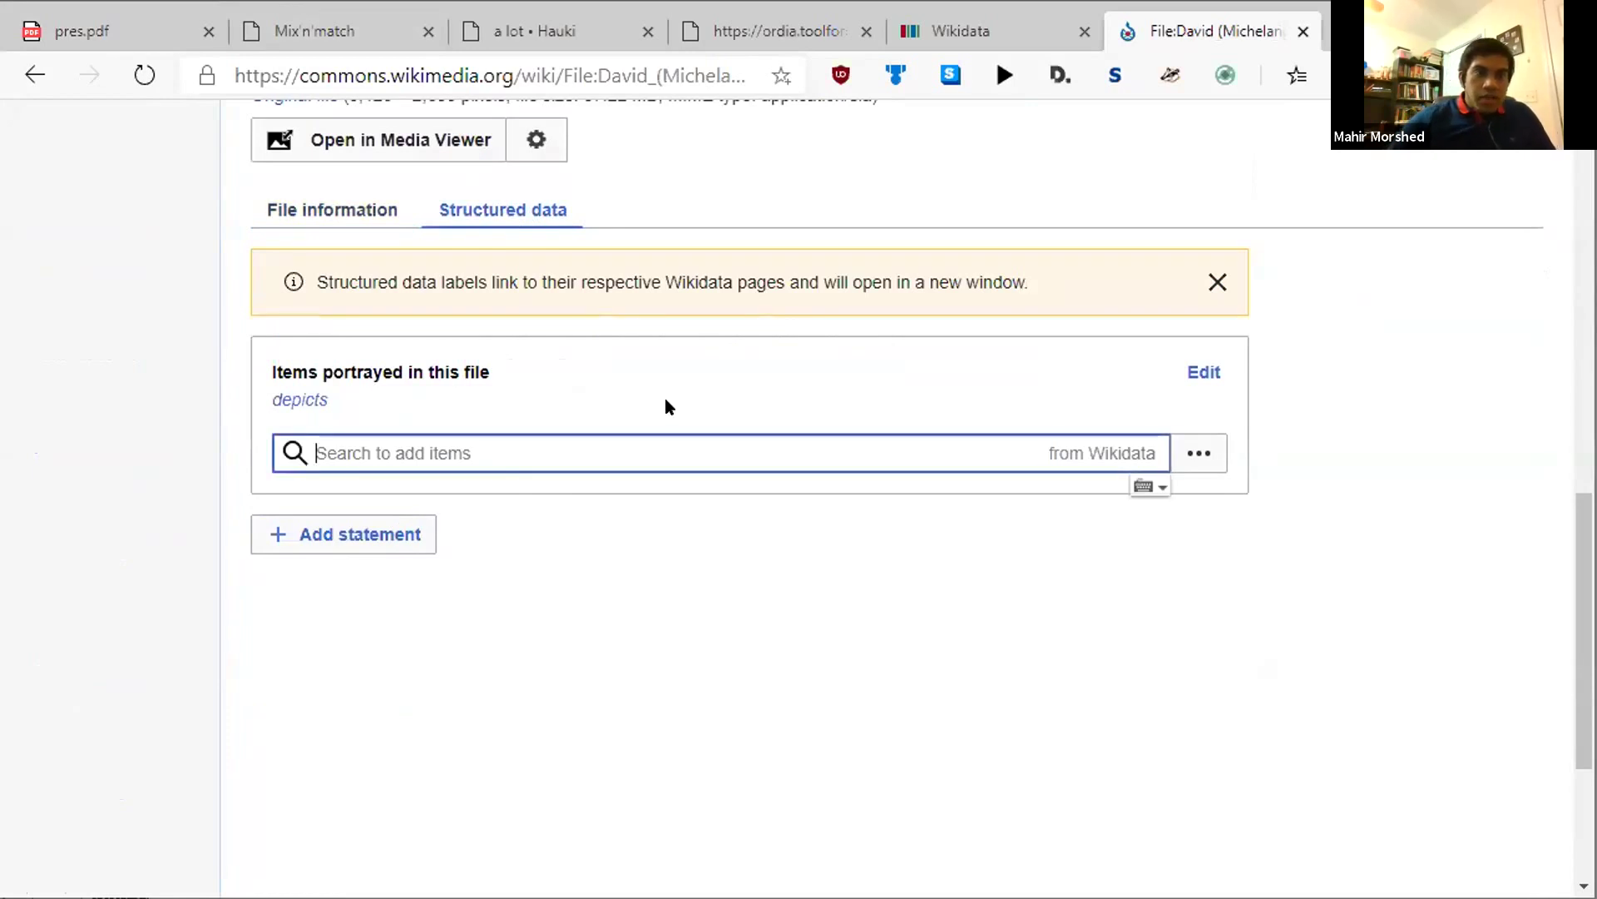
Search the depicts field for "michelangelo's david" and select the David item.
{"action": "type", "text": "david"}
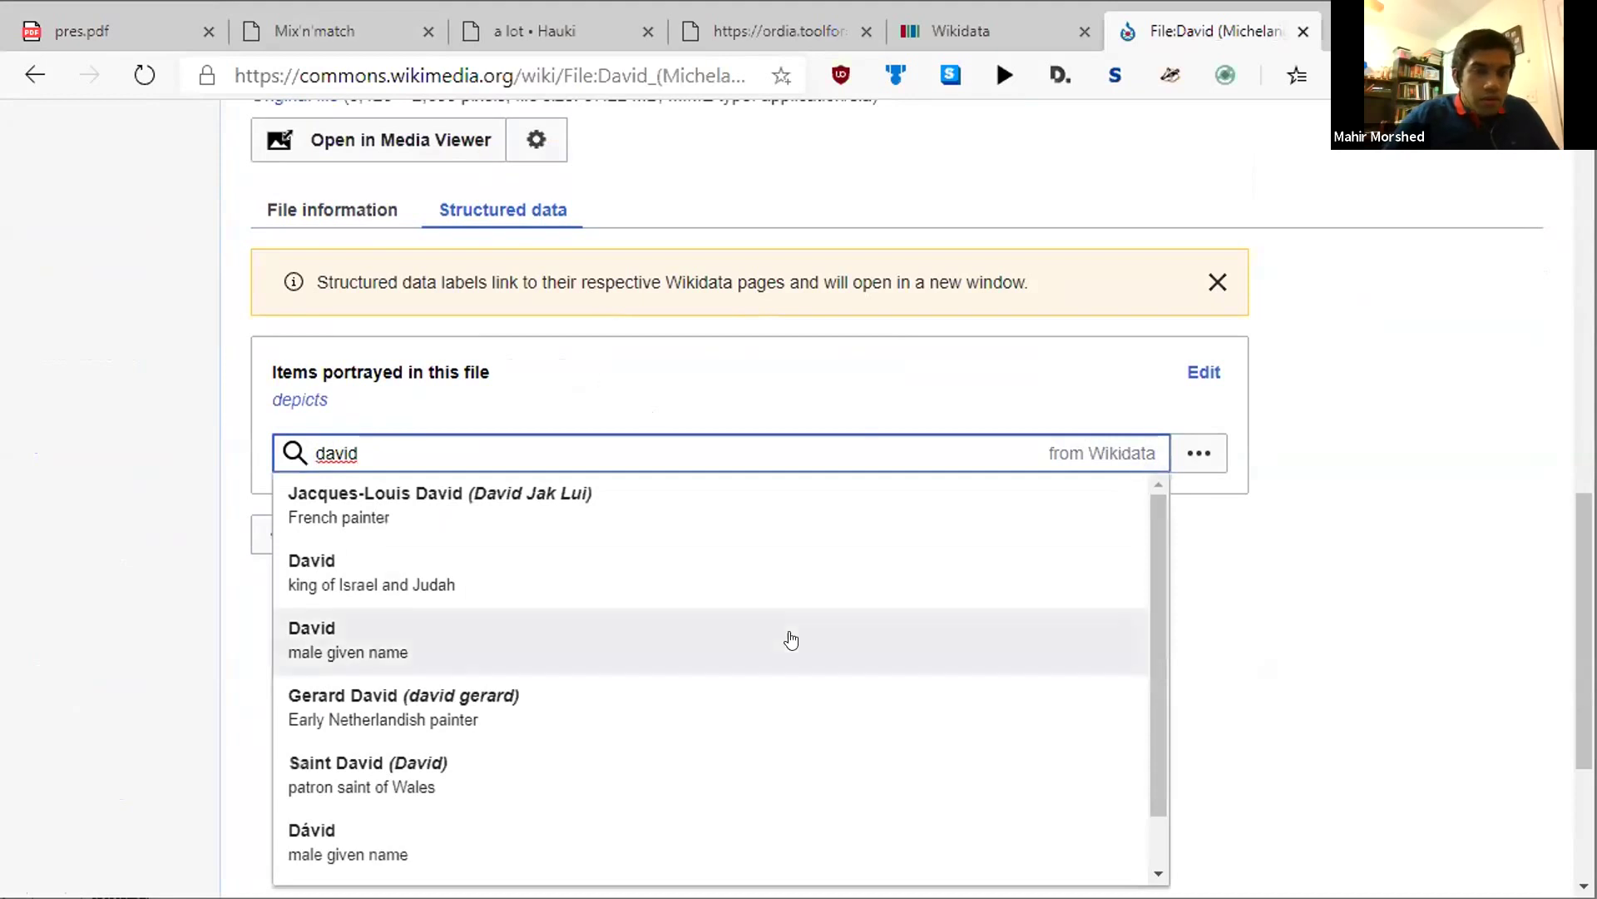
{"action": "scroll", "coordinate": [710, 556], "scroll_direction": "down", "scroll_amount": 1}
{"action": "key", "text": "Home"}
{"action": "type", "text": "michelangel"}
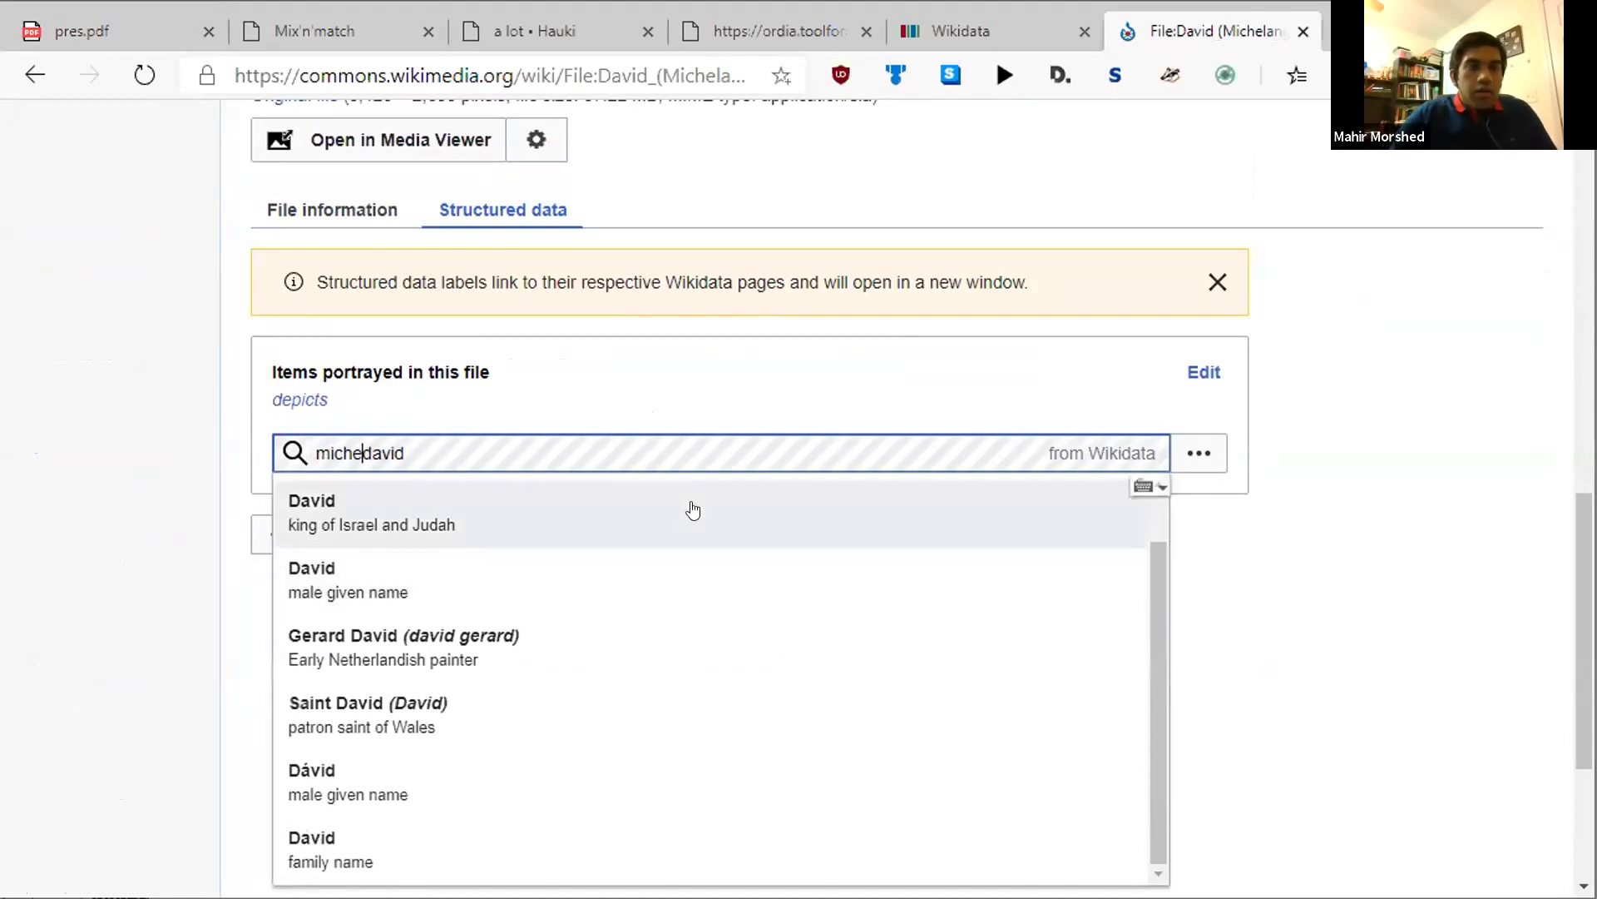
{"action": "type", "text": "o's"}
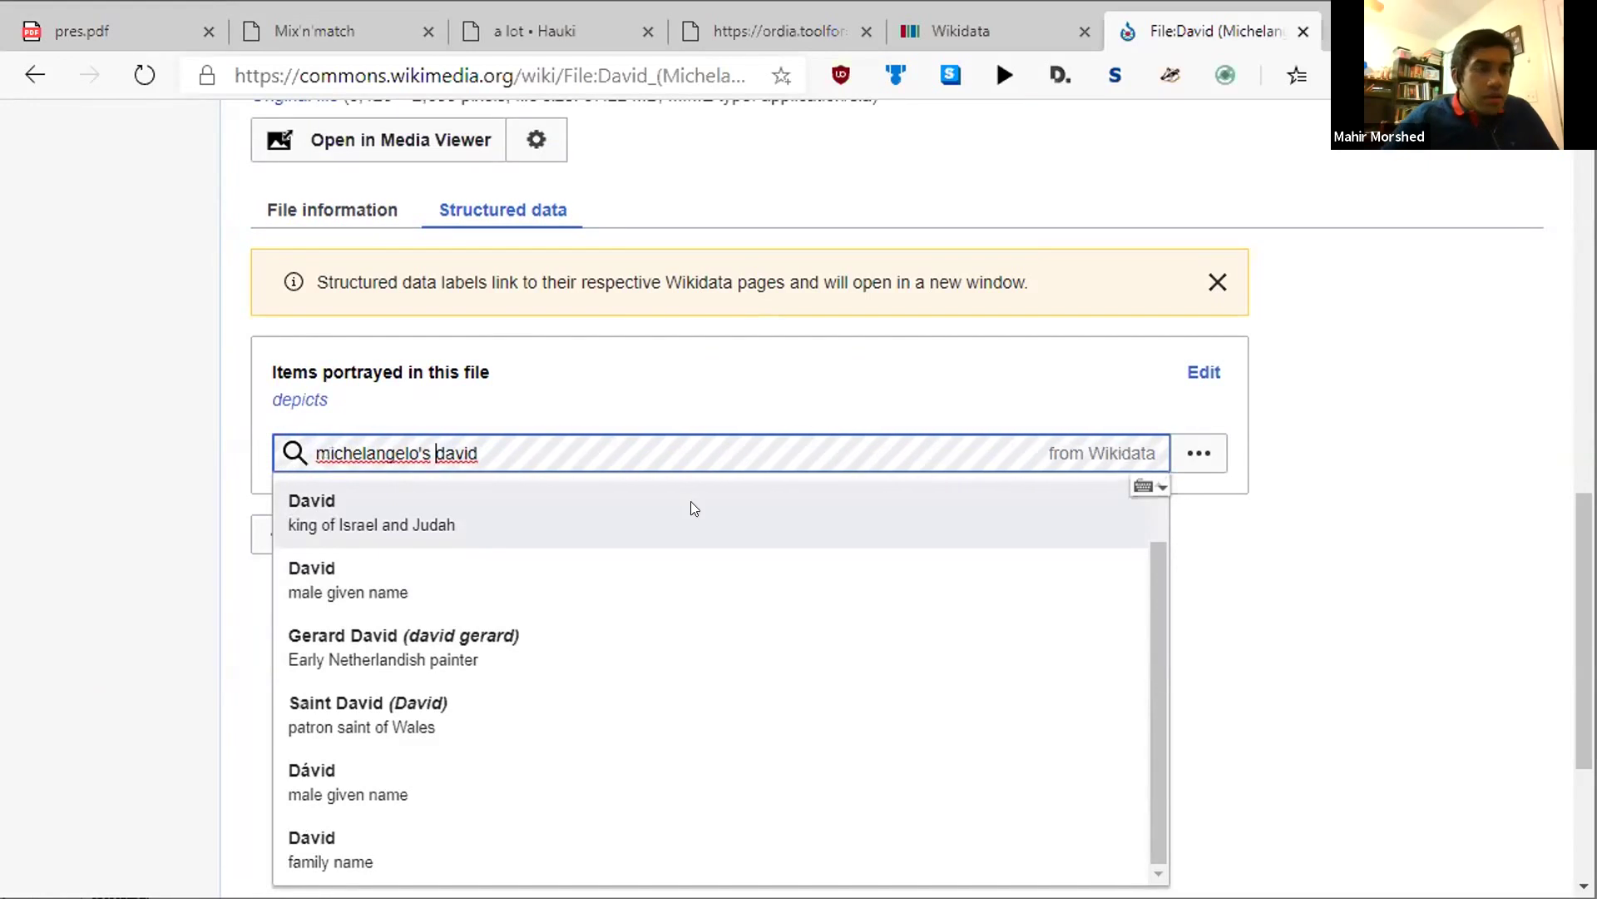
{"action": "left_click", "coordinate": [549, 496]}
Accept the structured data terms and publish the new depicts statement.
{"action": "left_click", "coordinate": [854, 672]}
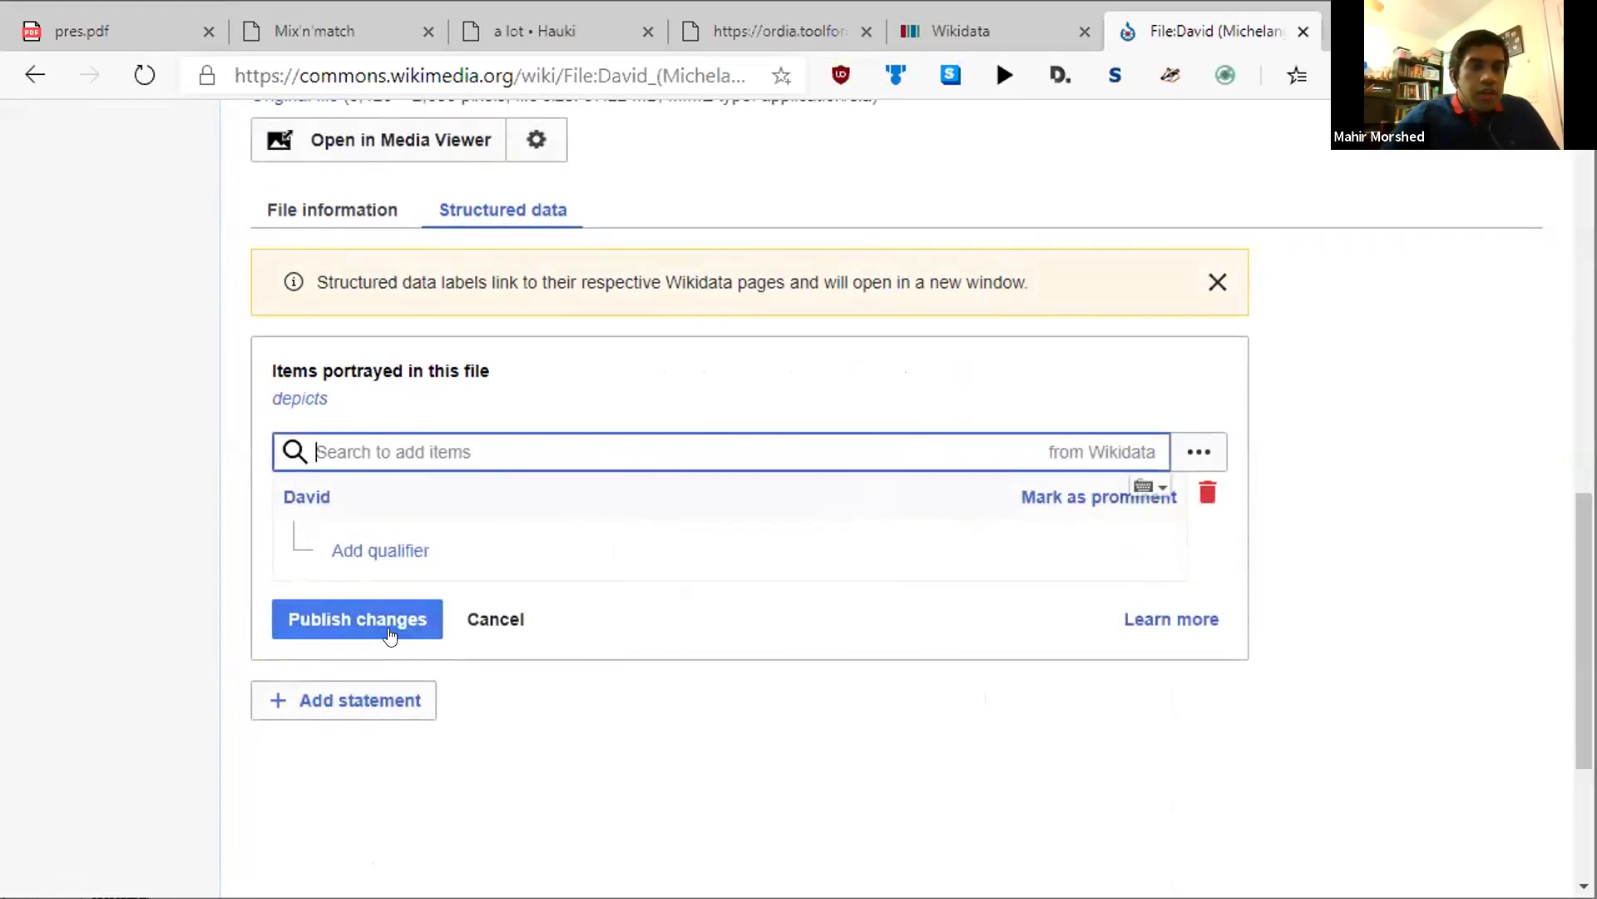
{"action": "left_click", "coordinate": [379, 632]}
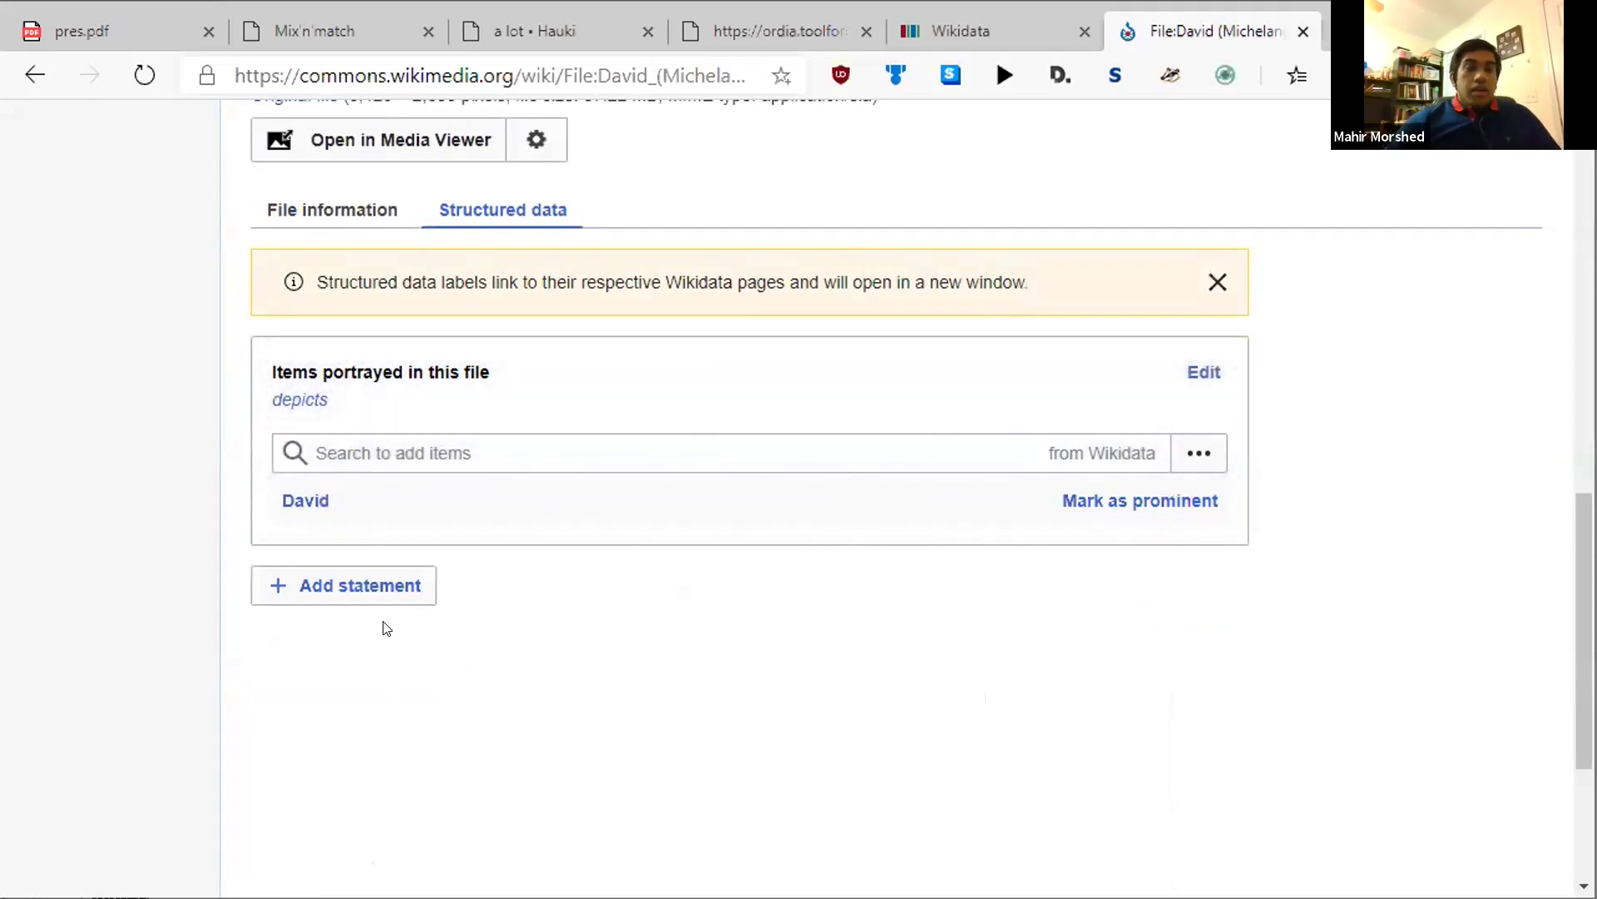
{"action": "scroll", "coordinate": [759, 375], "scroll_direction": "up", "scroll_amount": 2}
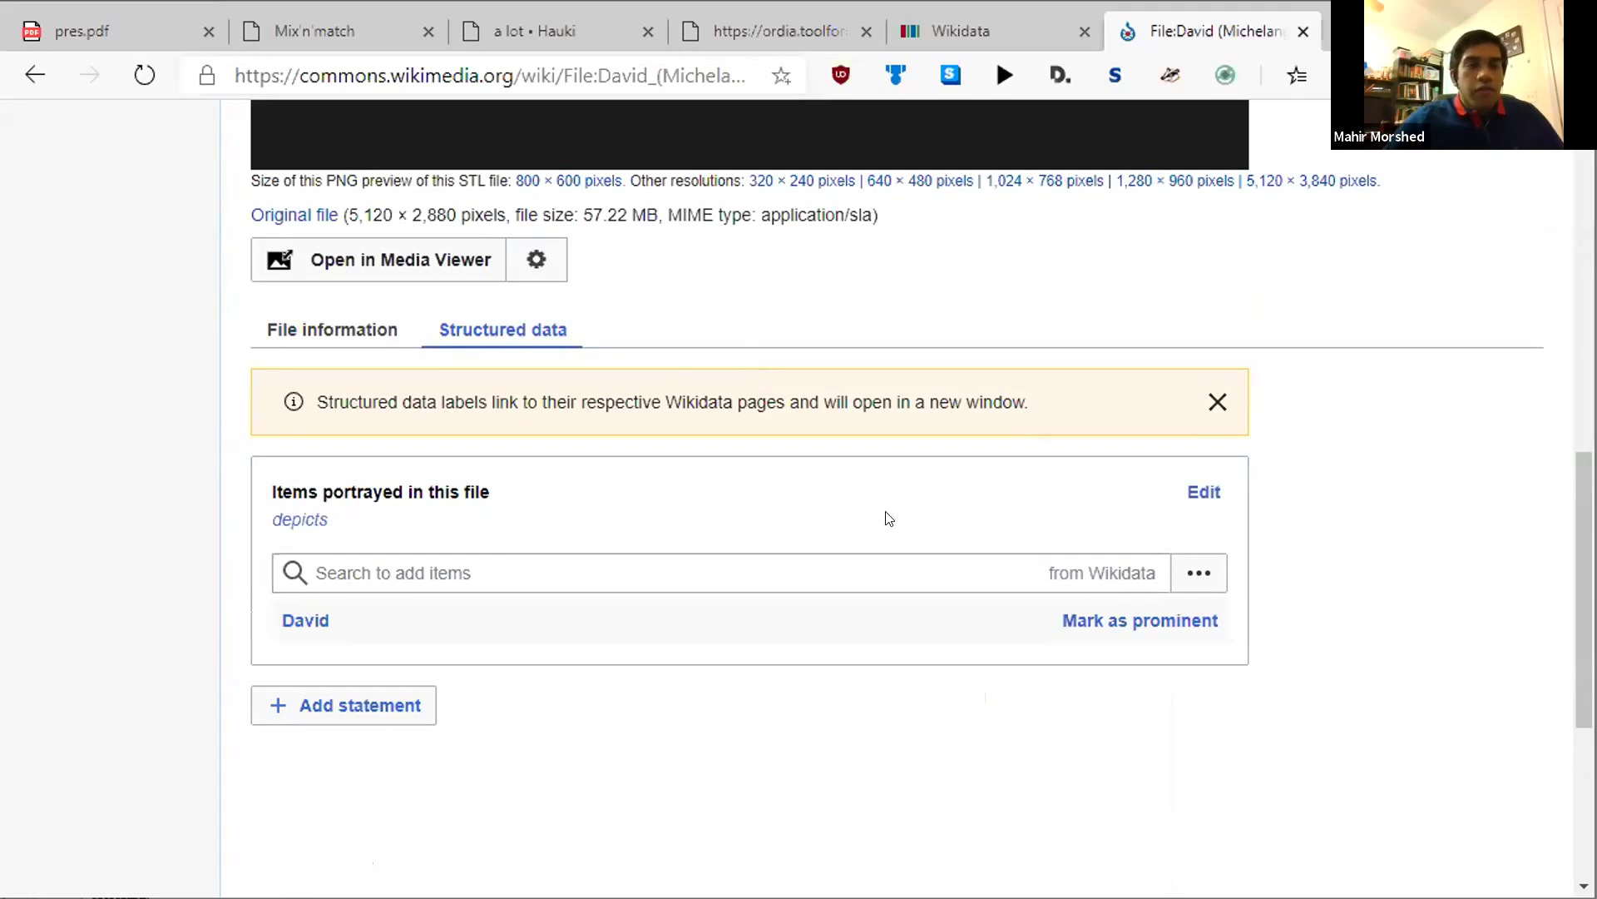
{"action": "scroll", "coordinate": [887, 516], "scroll_direction": "down", "scroll_amount": 2}
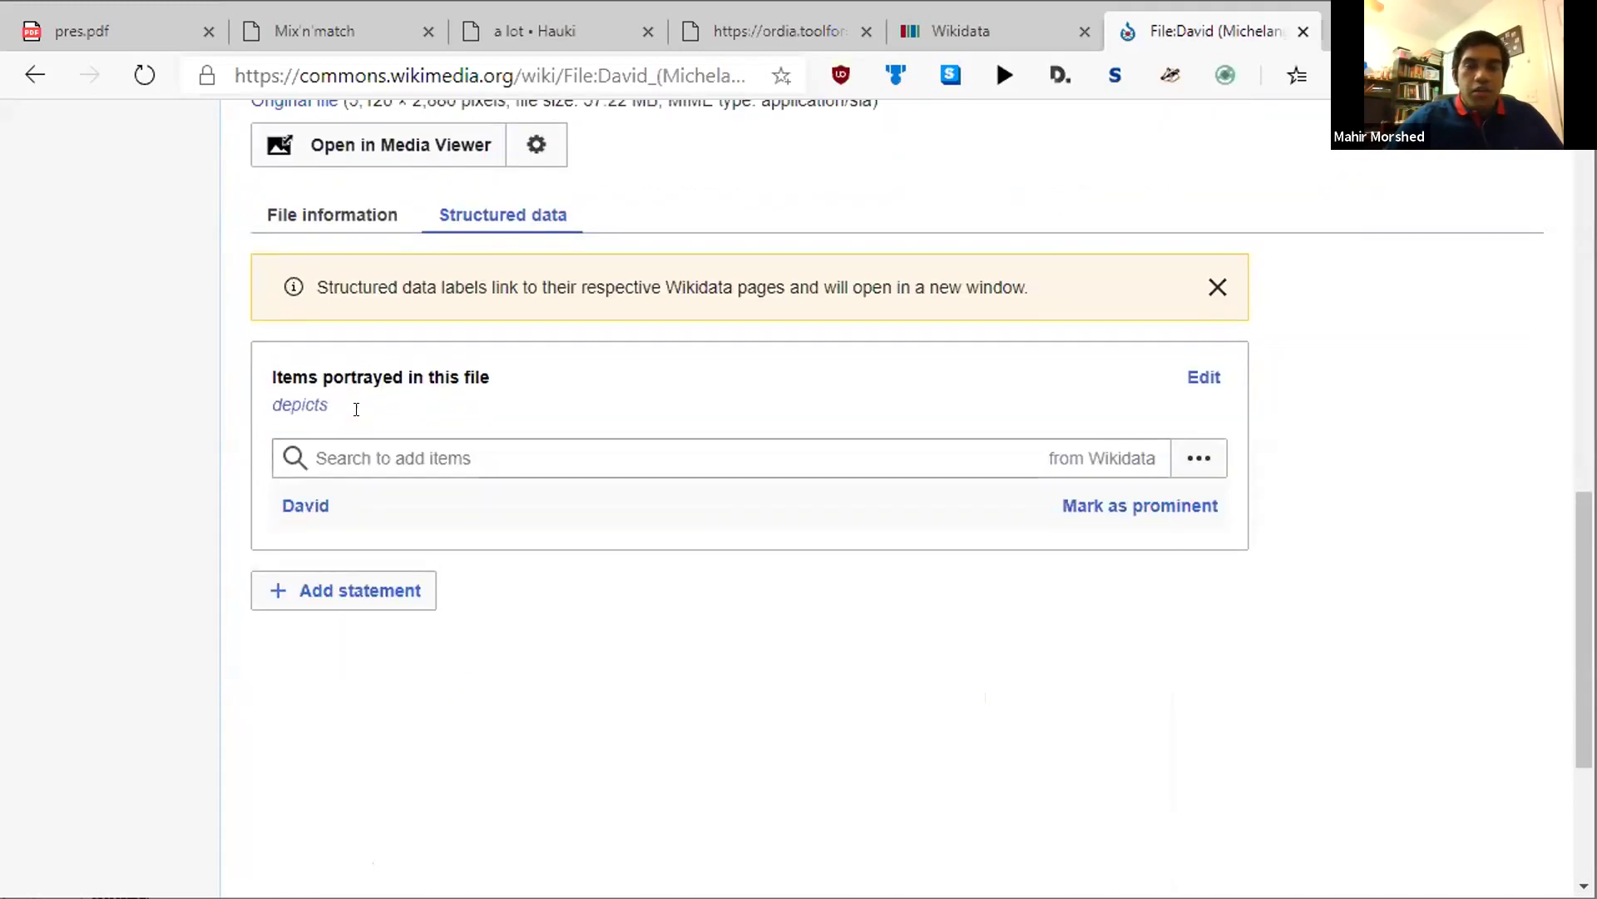
{"action": "scroll", "coordinate": [737, 504], "scroll_direction": "up", "scroll_amount": 8}
{"action": "scroll", "coordinate": [735, 512], "scroll_direction": "up", "scroll_amount": 6}
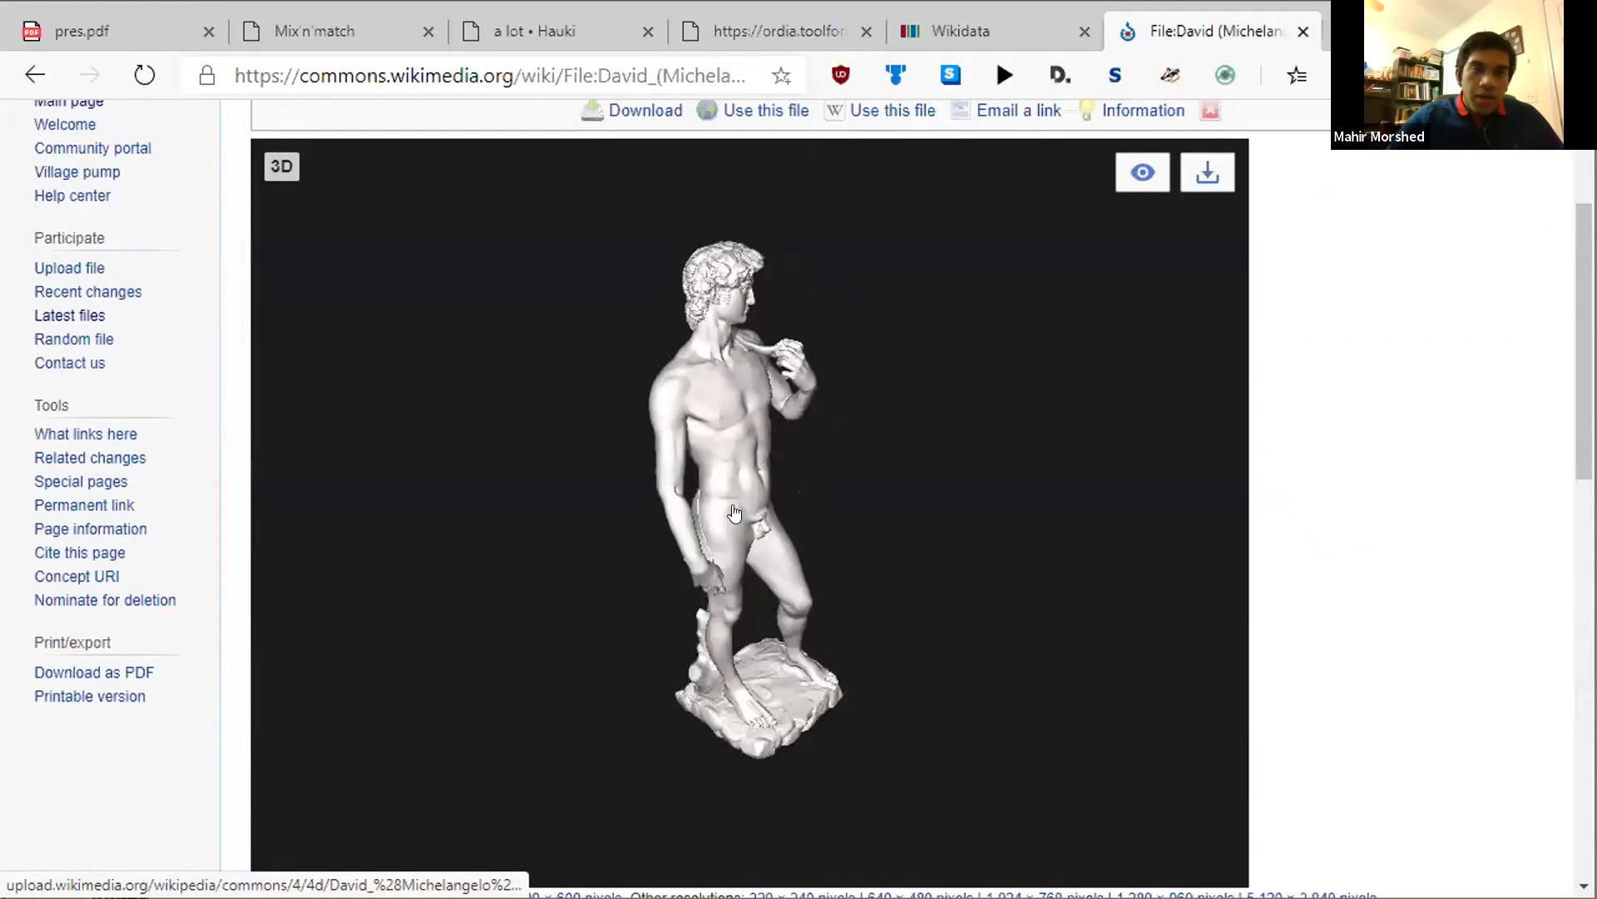
{"action": "scroll", "coordinate": [731, 509], "scroll_direction": "down", "scroll_amount": 16}
Move the presentation to slide 18 and open its tinyurl query link in a new tab.
{"action": "left_click", "coordinate": [82, 33]}
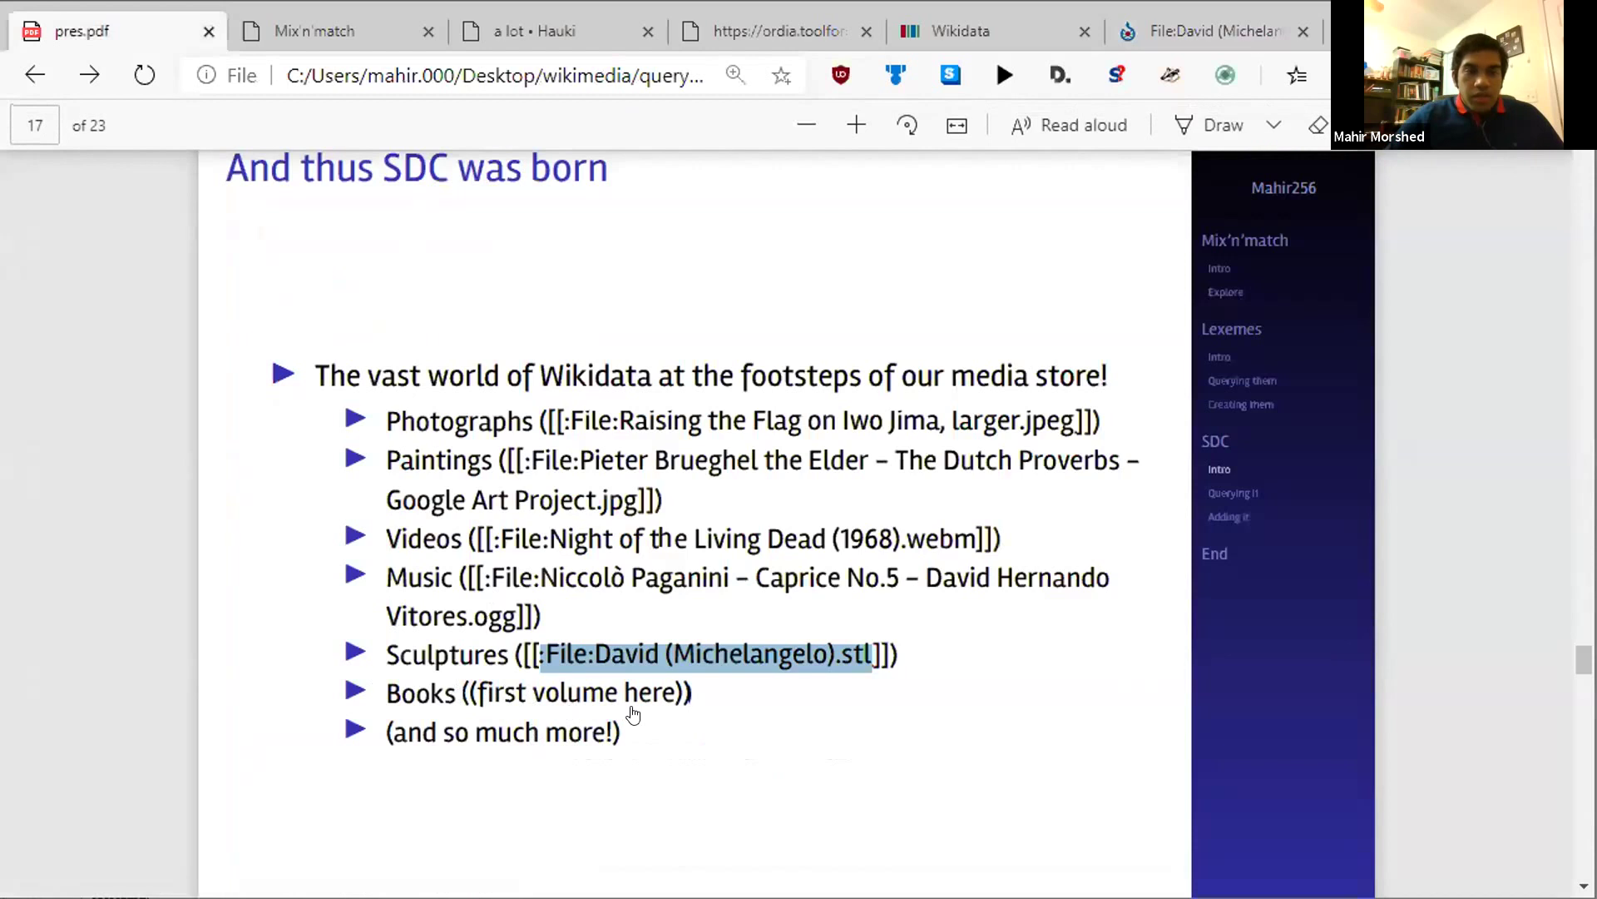
{"action": "double_click", "coordinate": [879, 674]}
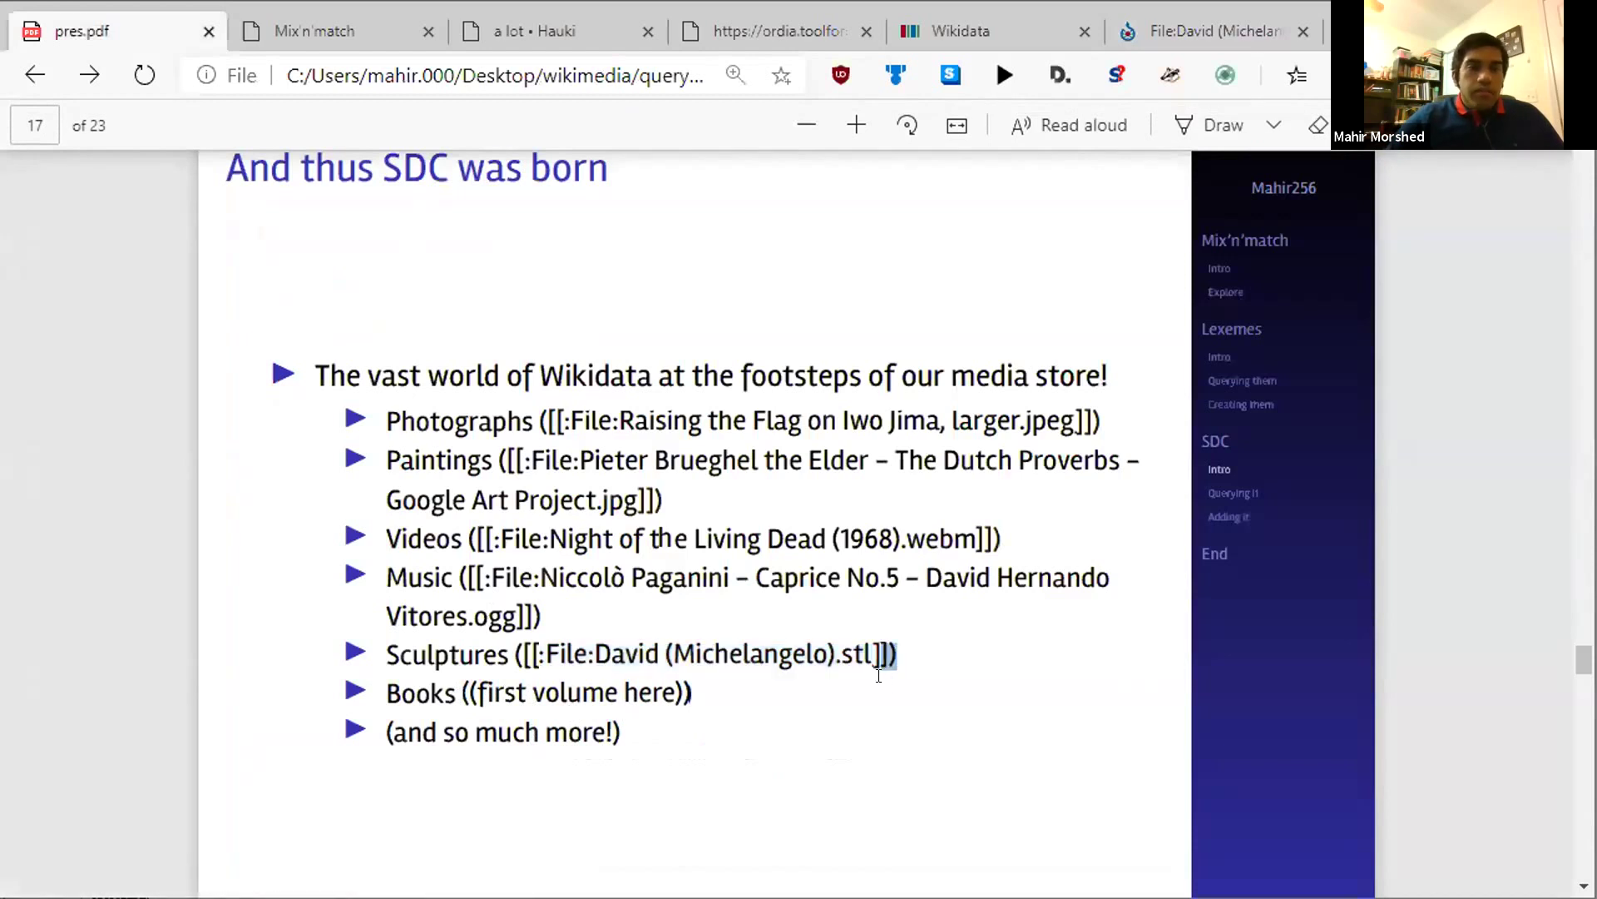
{"action": "key", "text": "Right"}
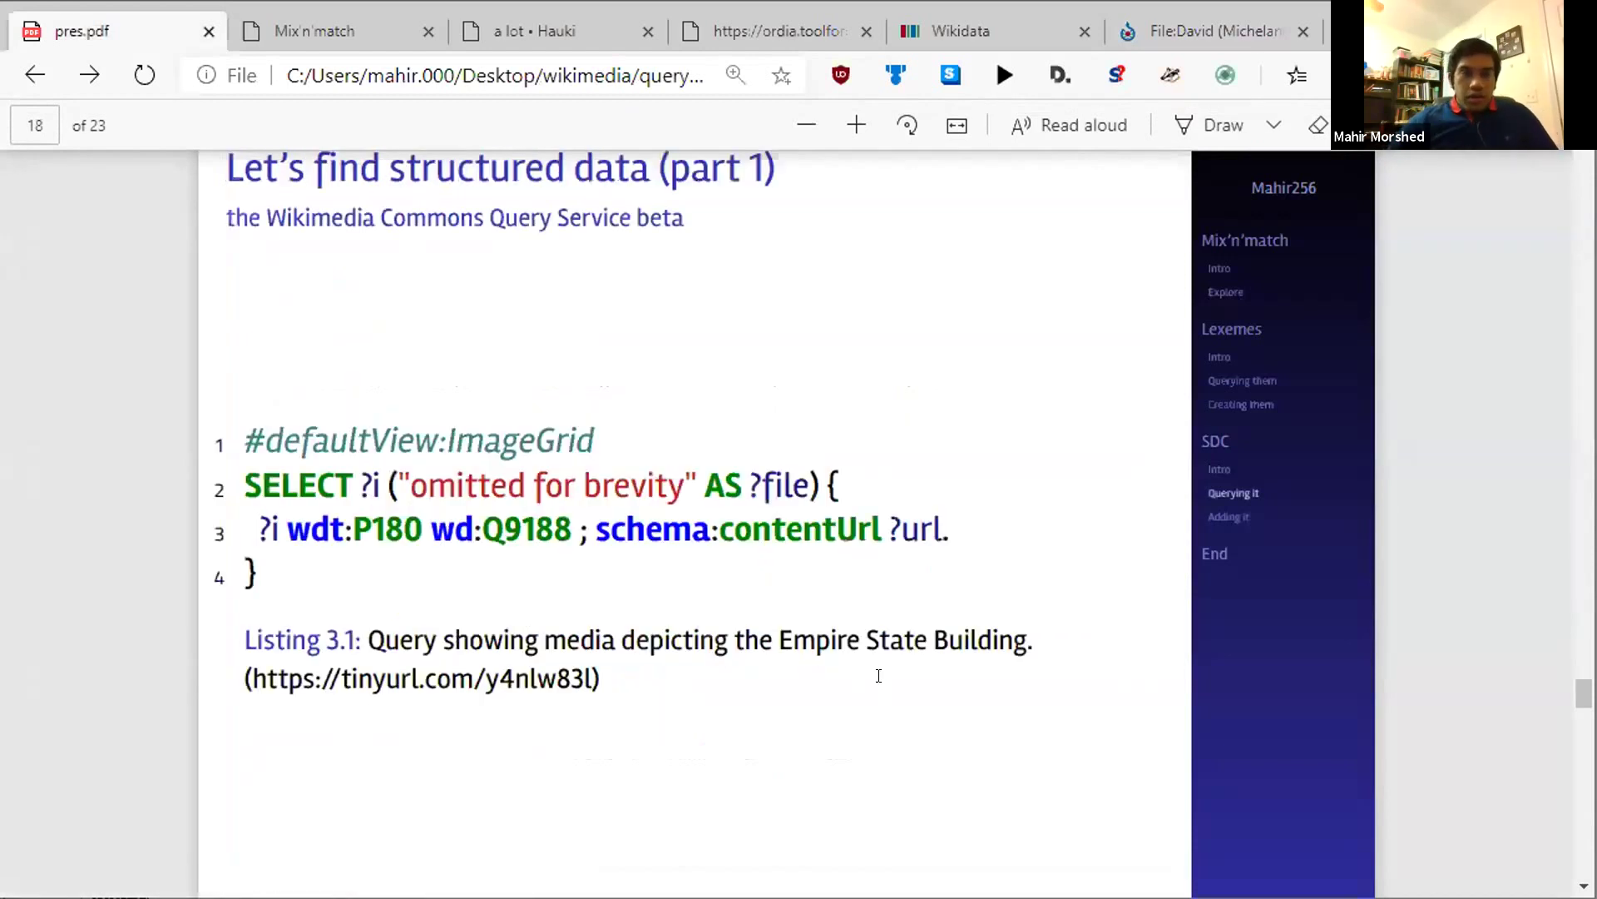
{"action": "right_click", "coordinate": [358, 689]}
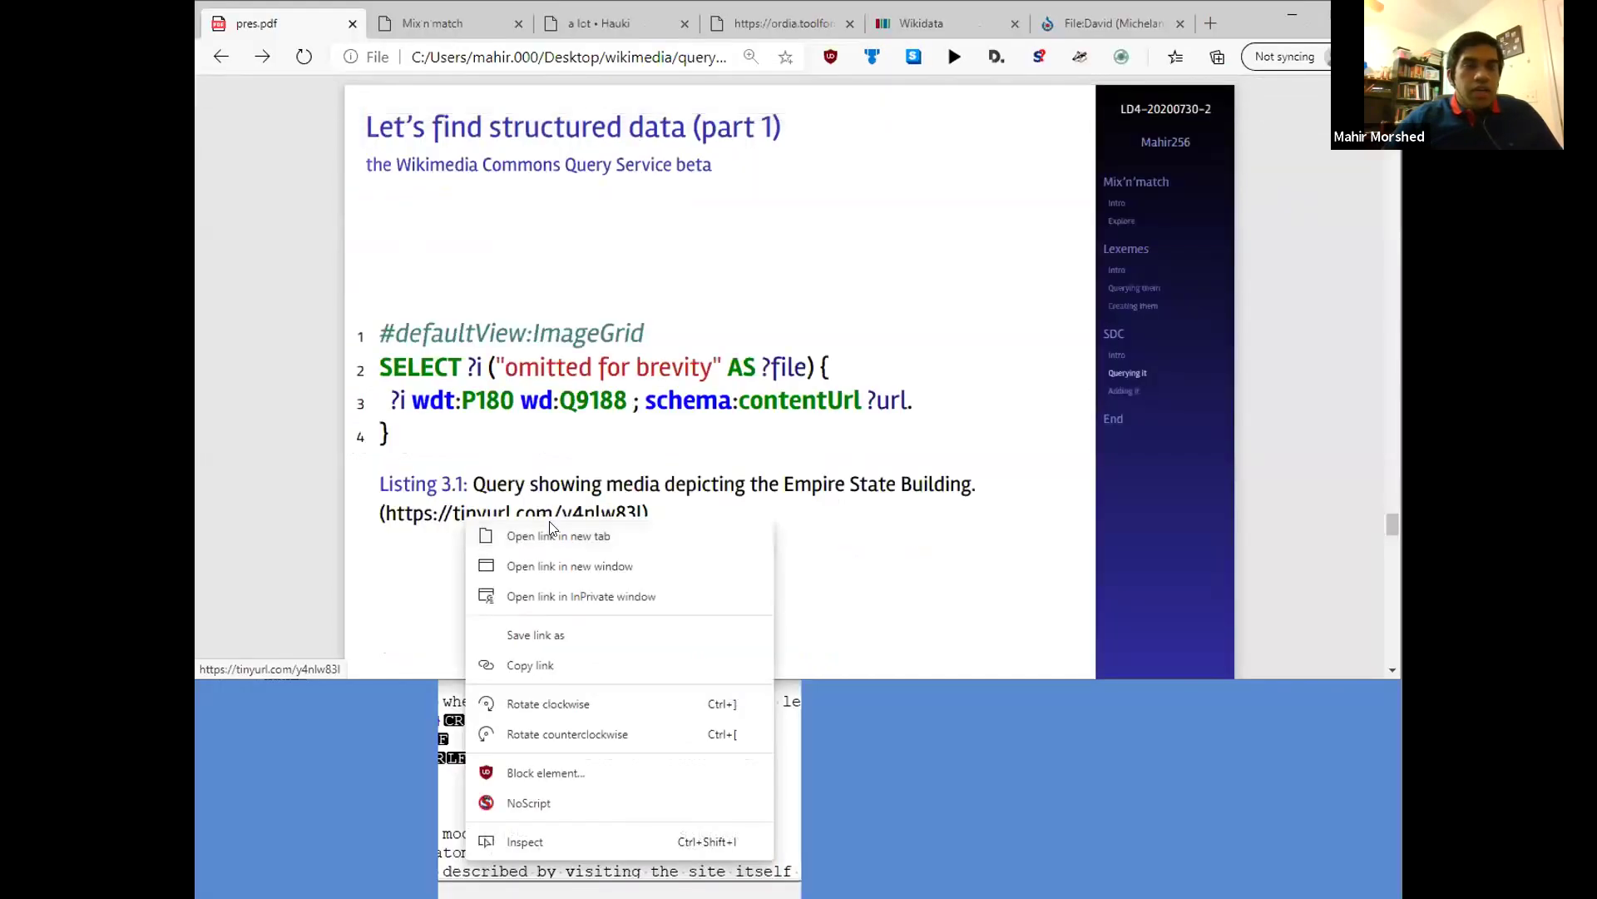
{"action": "left_click", "coordinate": [530, 539]}
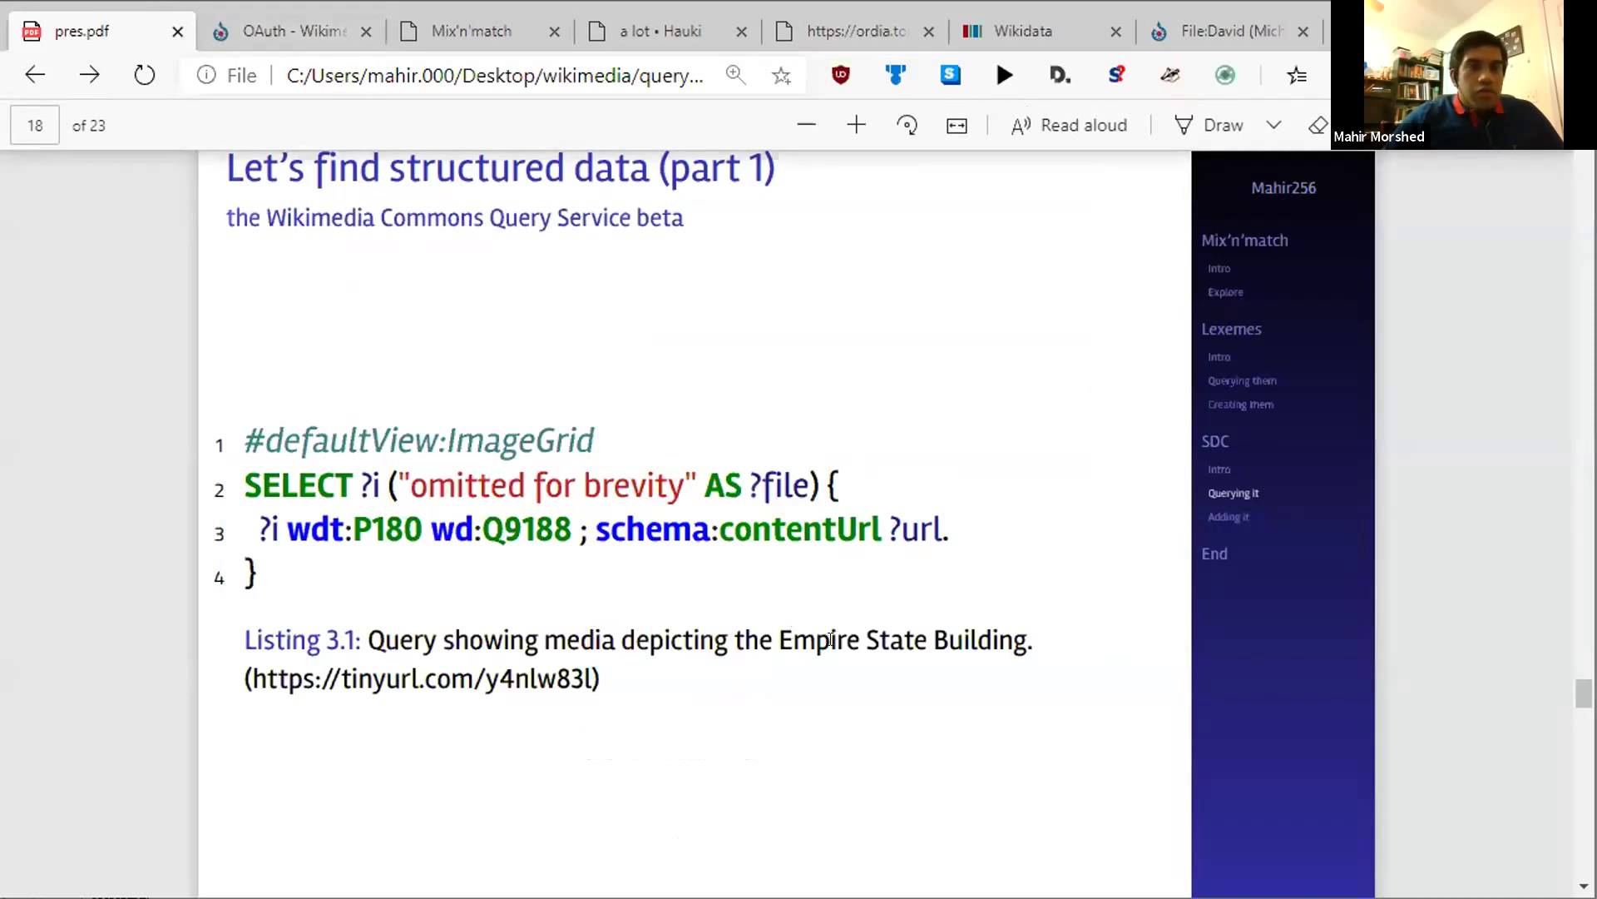
Authorize the query service for the account and allow wcqs-beta scripts in NoScript.
{"action": "left_click", "coordinate": [289, 28]}
{"action": "left_click", "coordinate": [870, 606]}
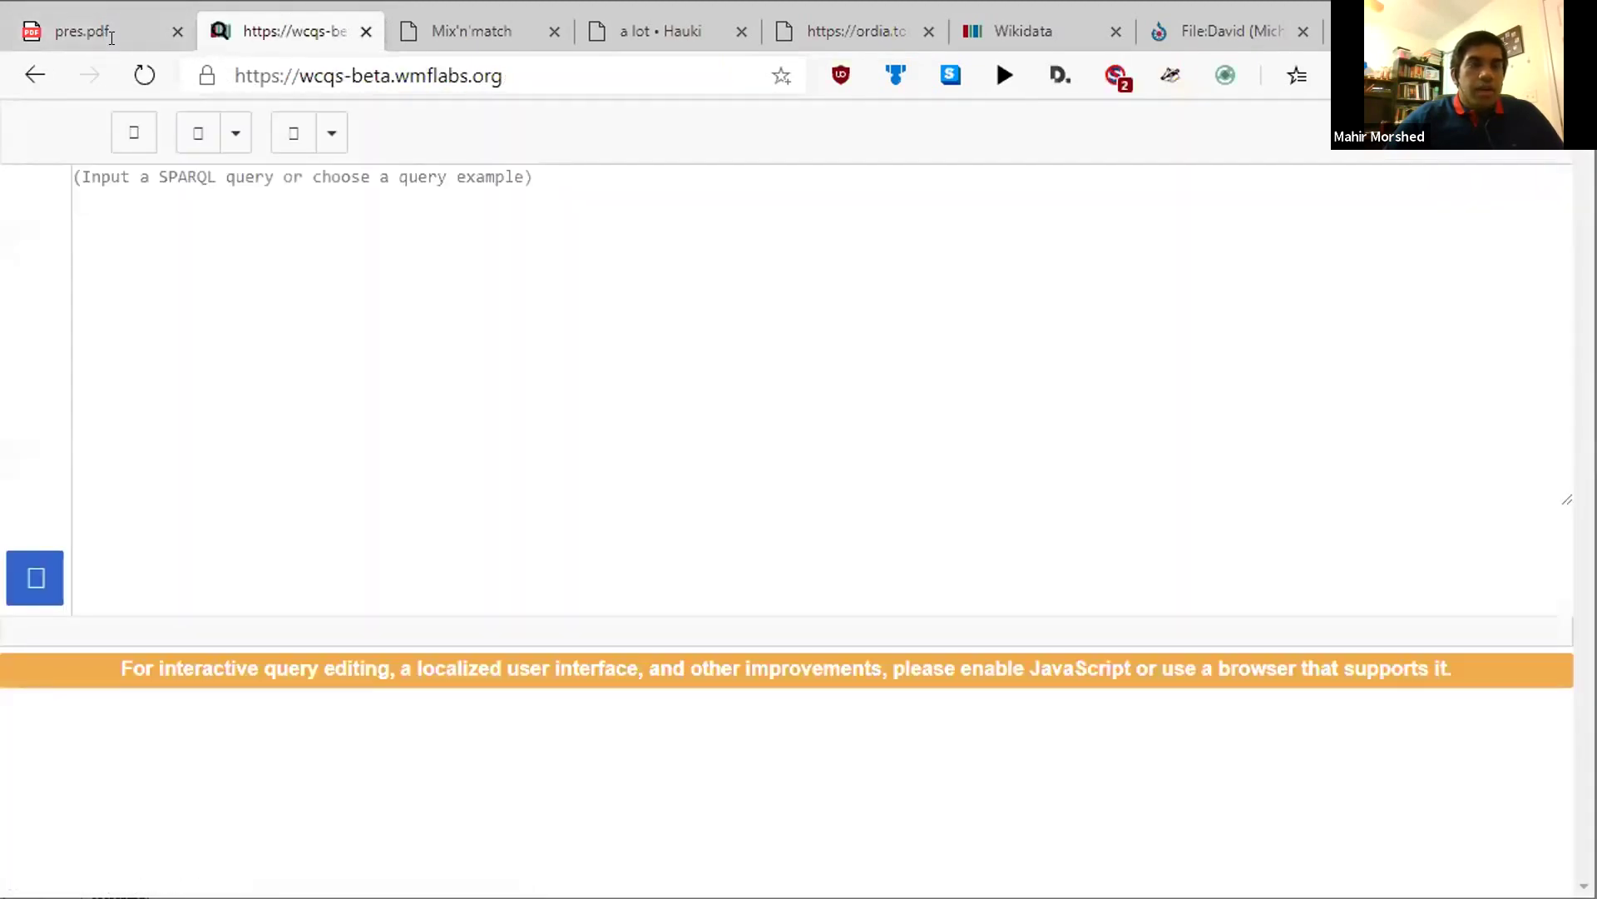
{"action": "left_click", "coordinate": [1125, 72]}
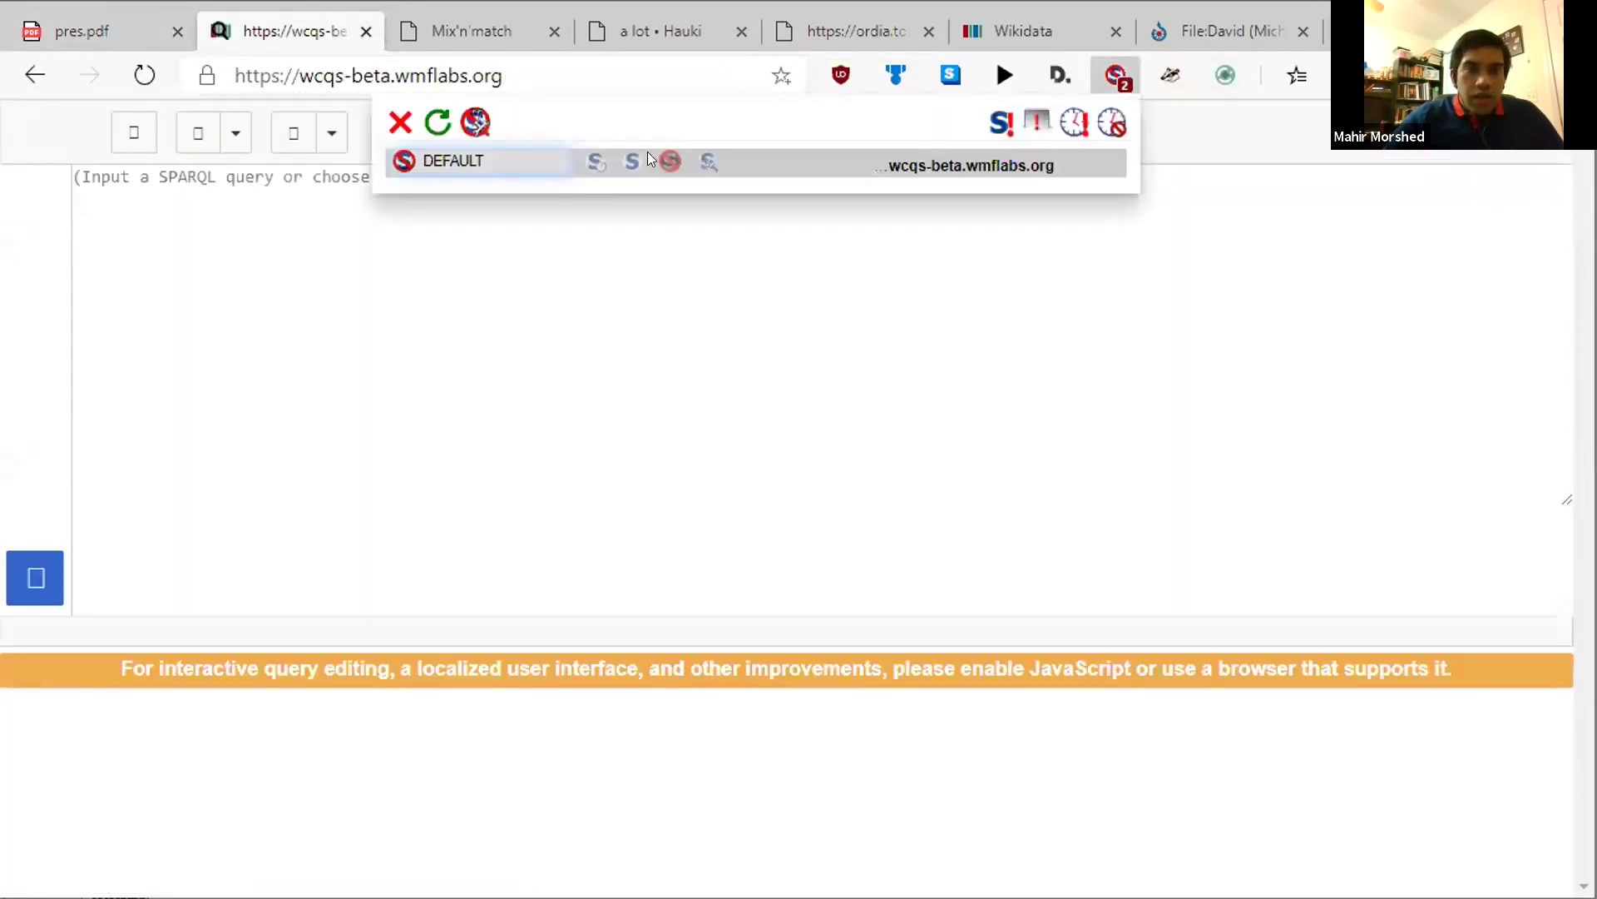
{"action": "left_click", "coordinate": [910, 319]}
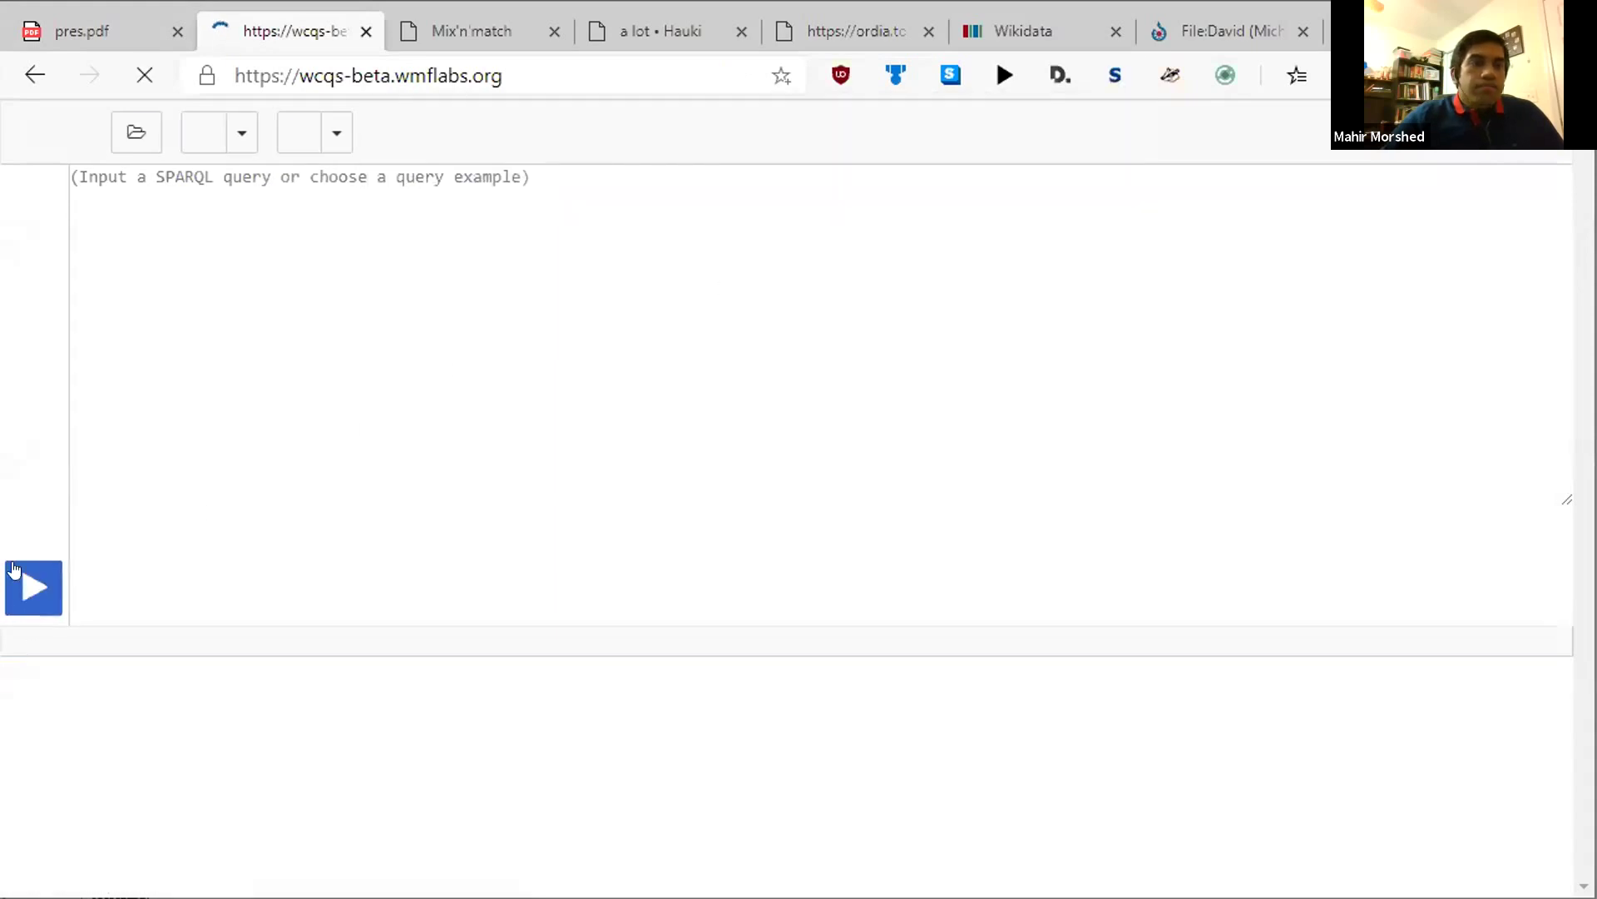
Reopen the slide's example query link and view the Empire State Building image grid.
{"action": "left_click", "coordinate": [366, 31]}
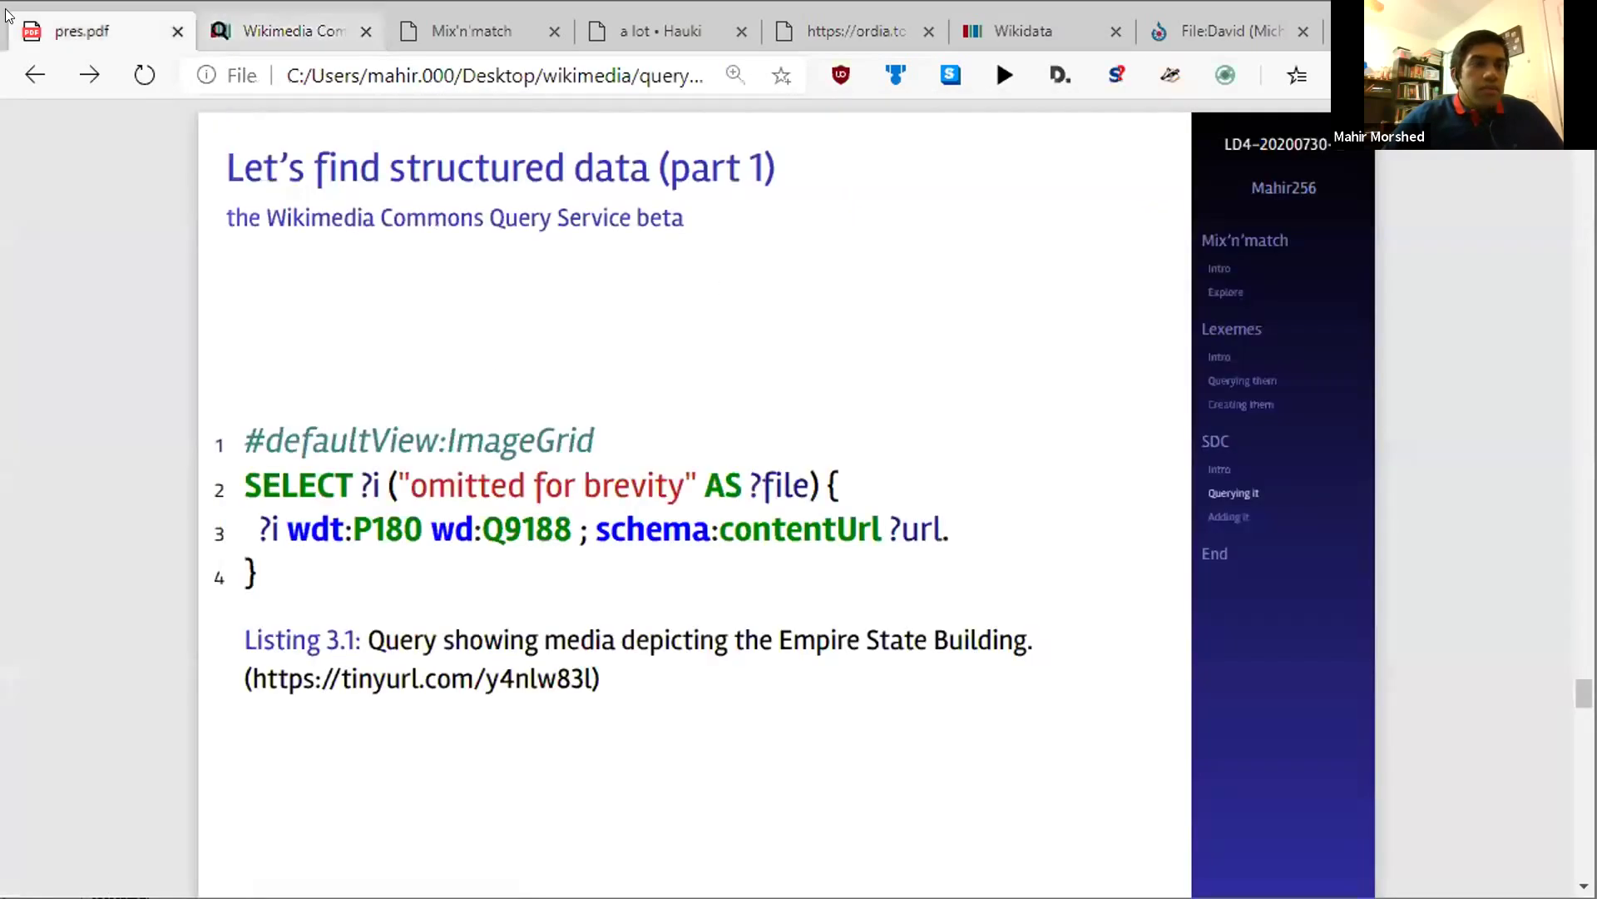
{"action": "right_click", "coordinate": [403, 675]}
{"action": "left_click", "coordinate": [596, 539]}
{"action": "left_click", "coordinate": [406, 24]}
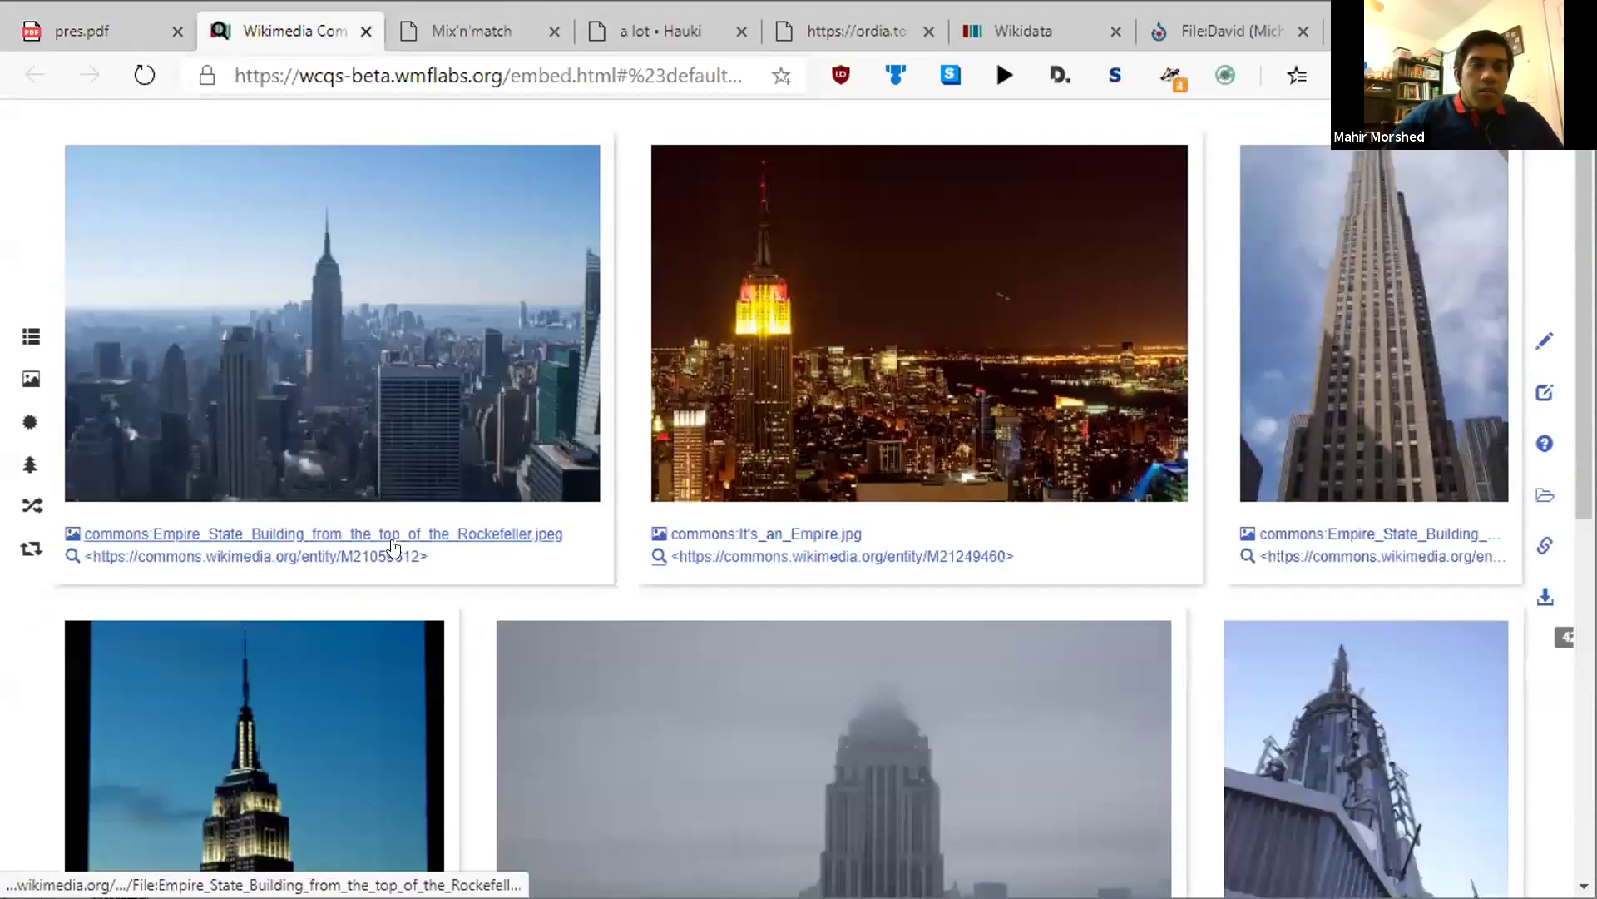
{"action": "scroll", "coordinate": [1216, 368], "scroll_direction": "down", "scroll_amount": 3}
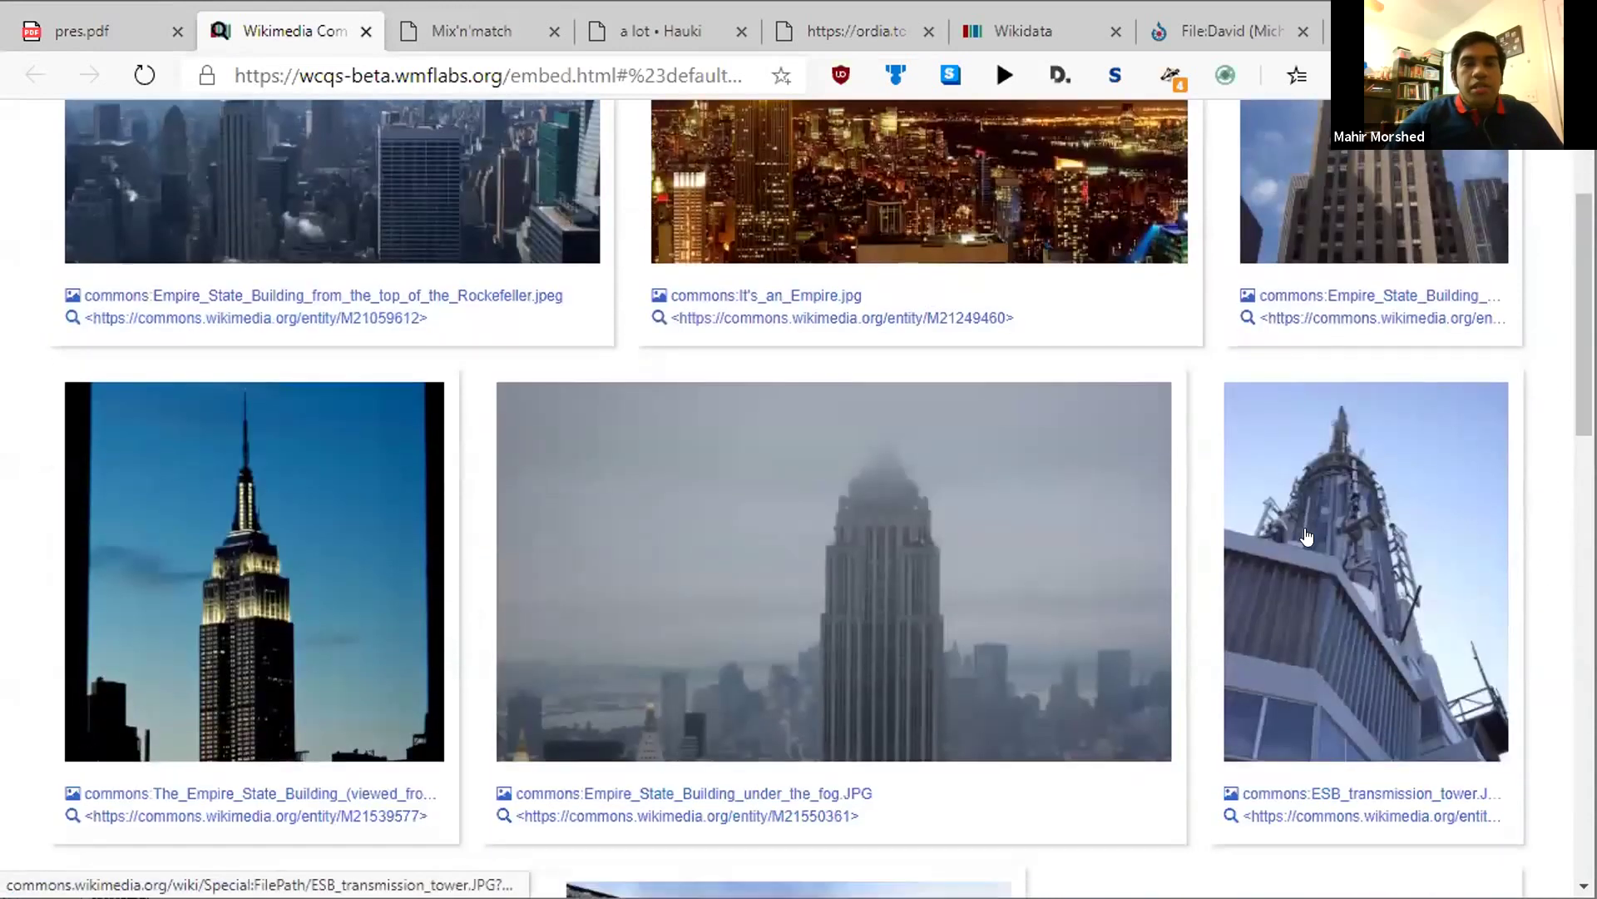
{"action": "scroll", "coordinate": [1306, 537], "scroll_direction": "up", "scroll_amount": 3}
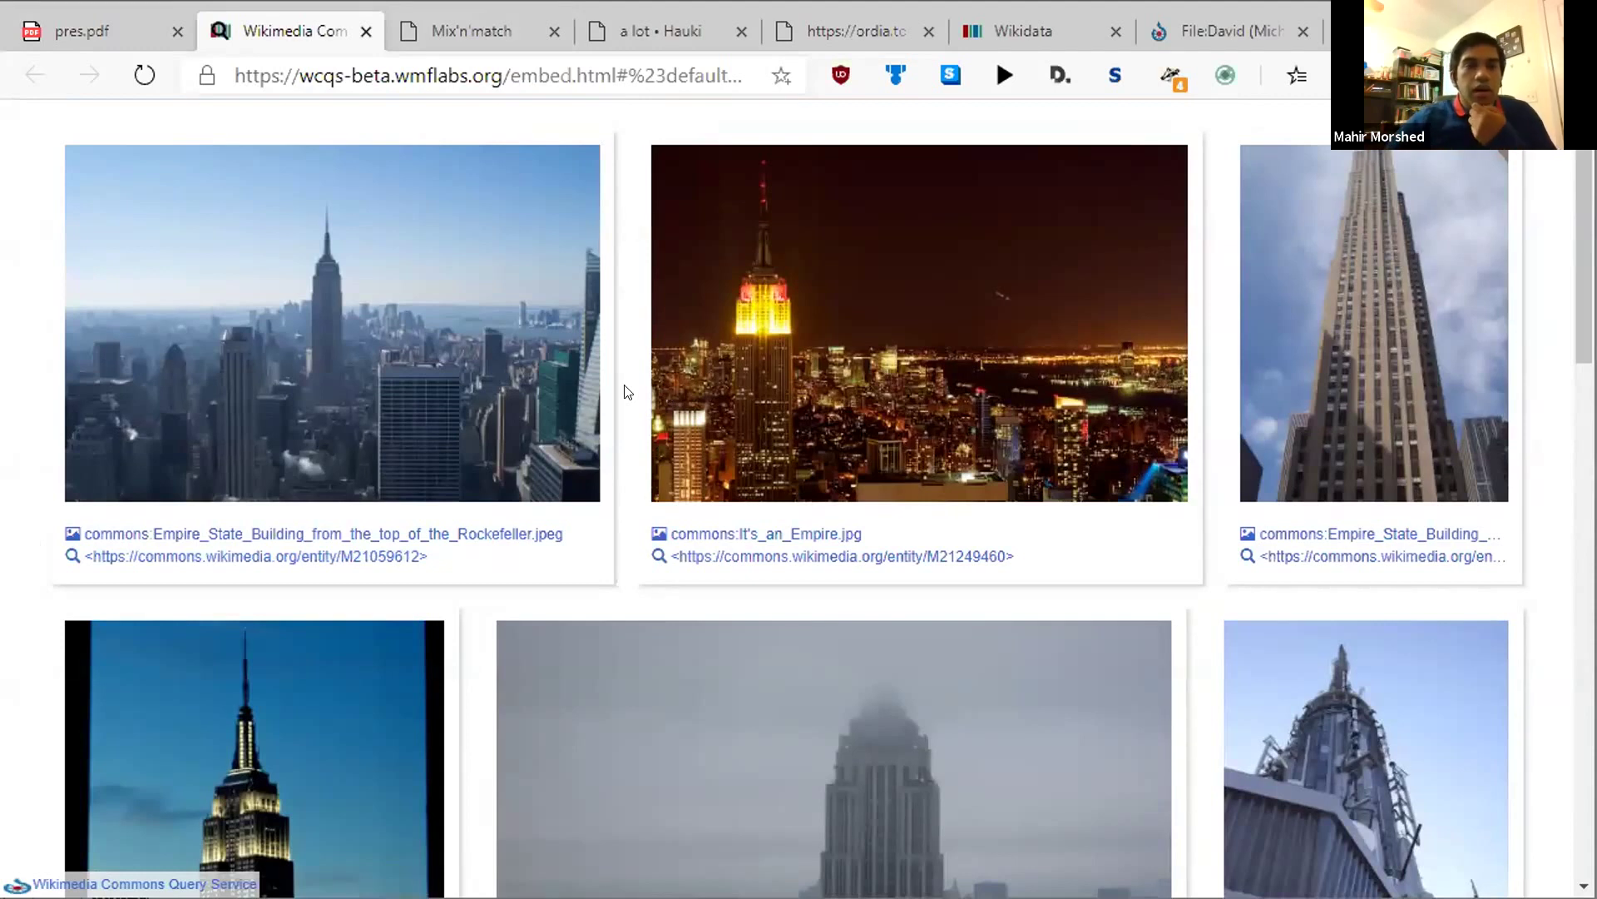
Open the first result's file page and browse its Structured data statements.
{"action": "left_click", "coordinate": [370, 536]}
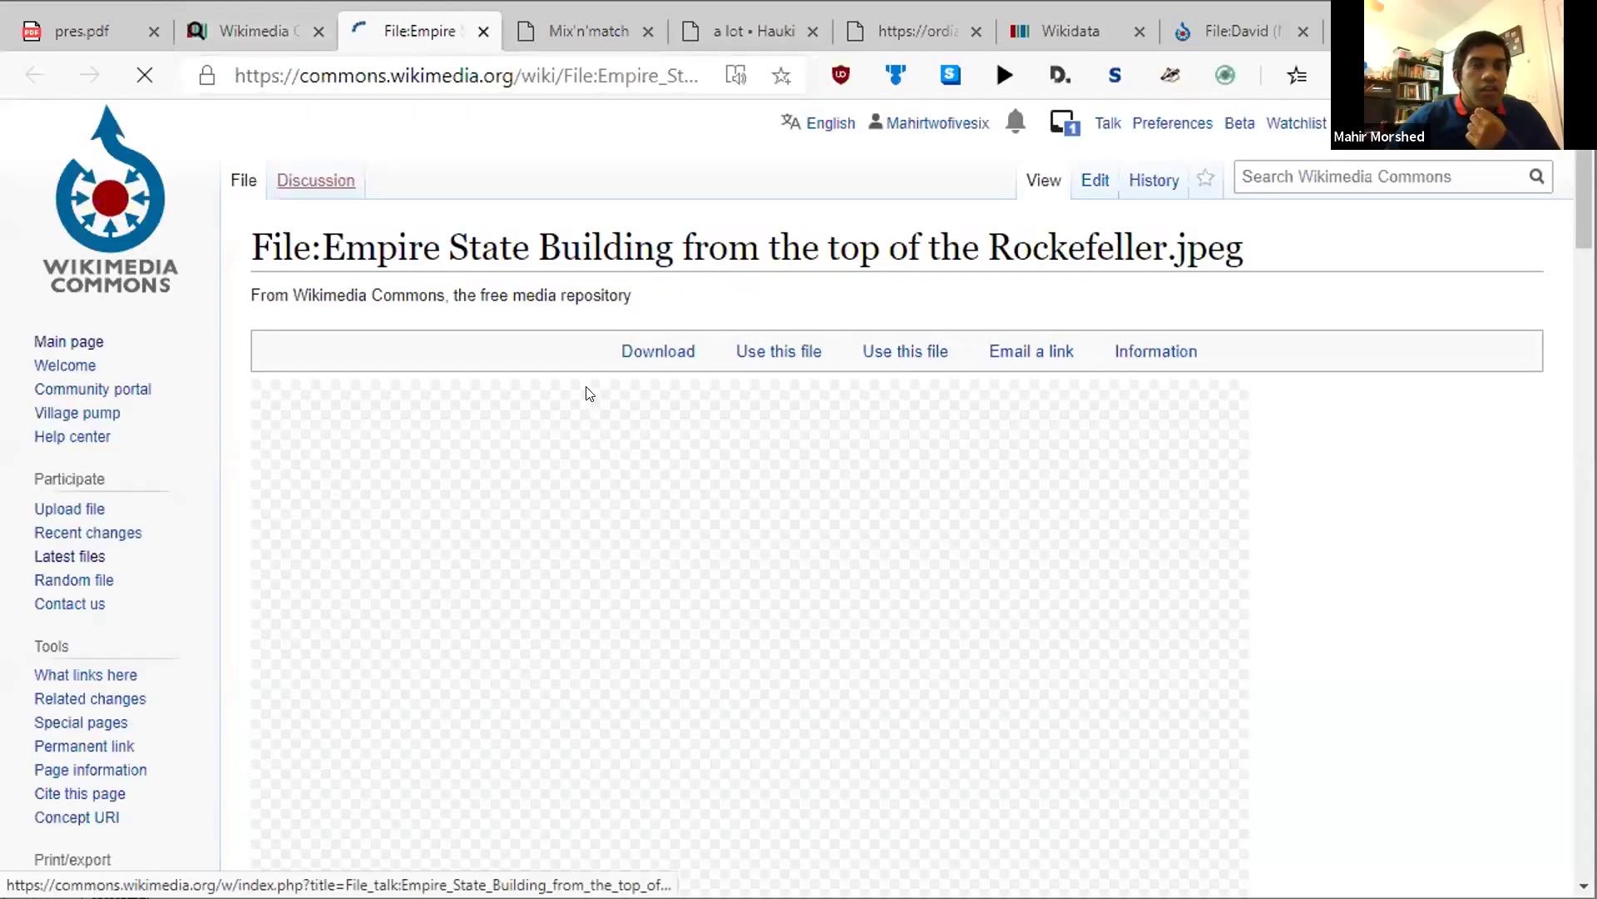
{"action": "scroll", "coordinate": [589, 393], "scroll_direction": "down", "scroll_amount": 8}
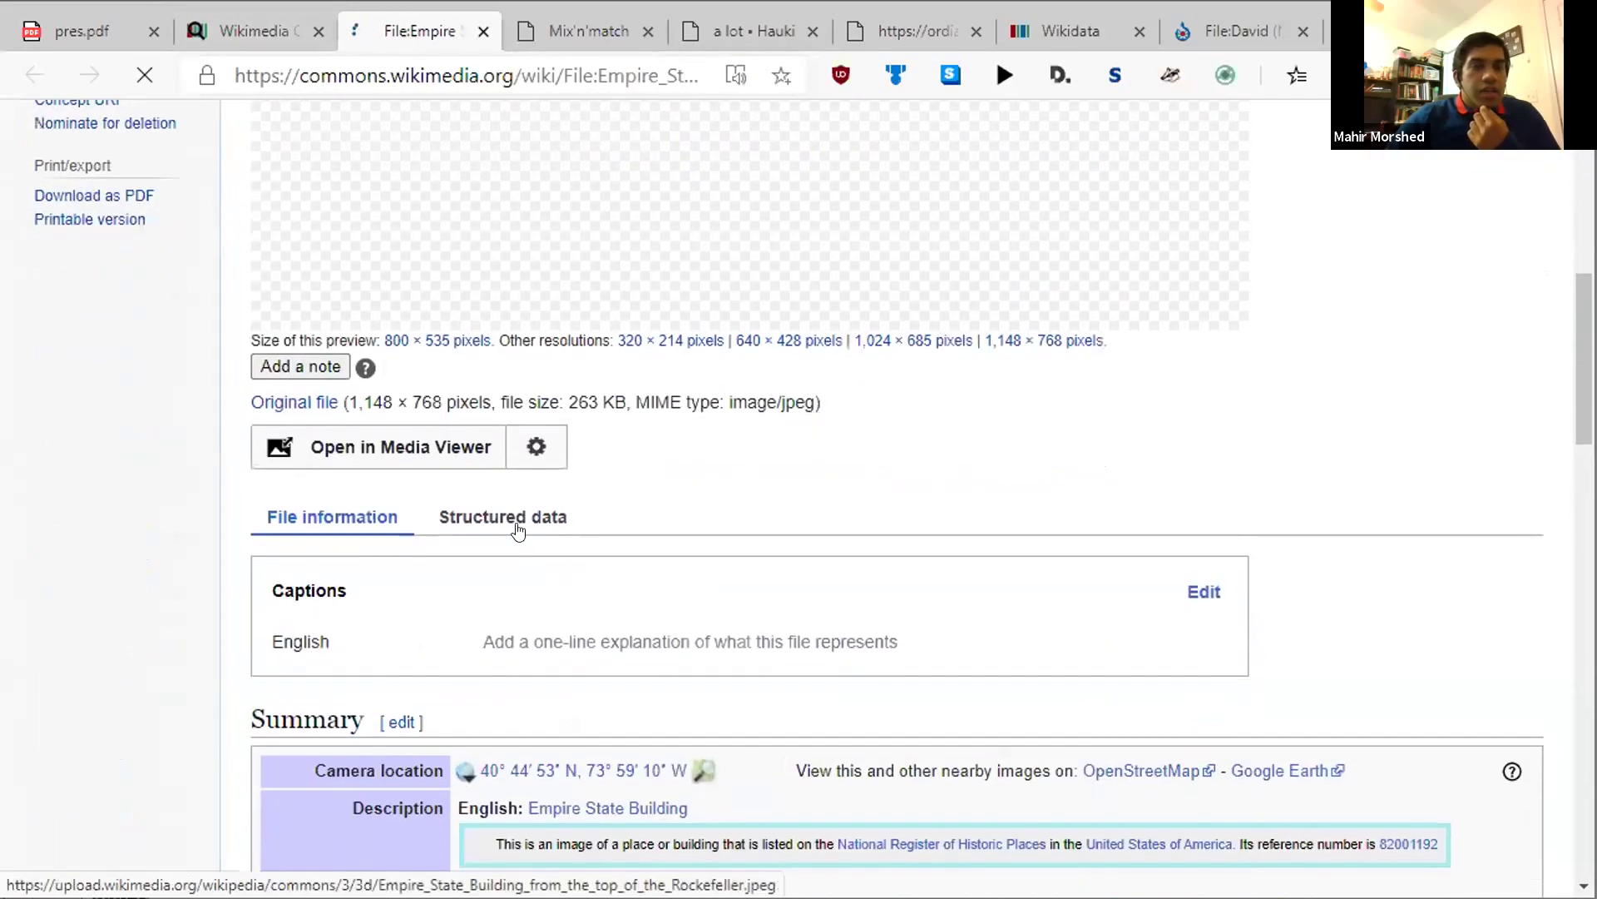
{"action": "left_click", "coordinate": [518, 527]}
{"action": "scroll", "coordinate": [519, 524], "scroll_direction": "down", "scroll_amount": 3}
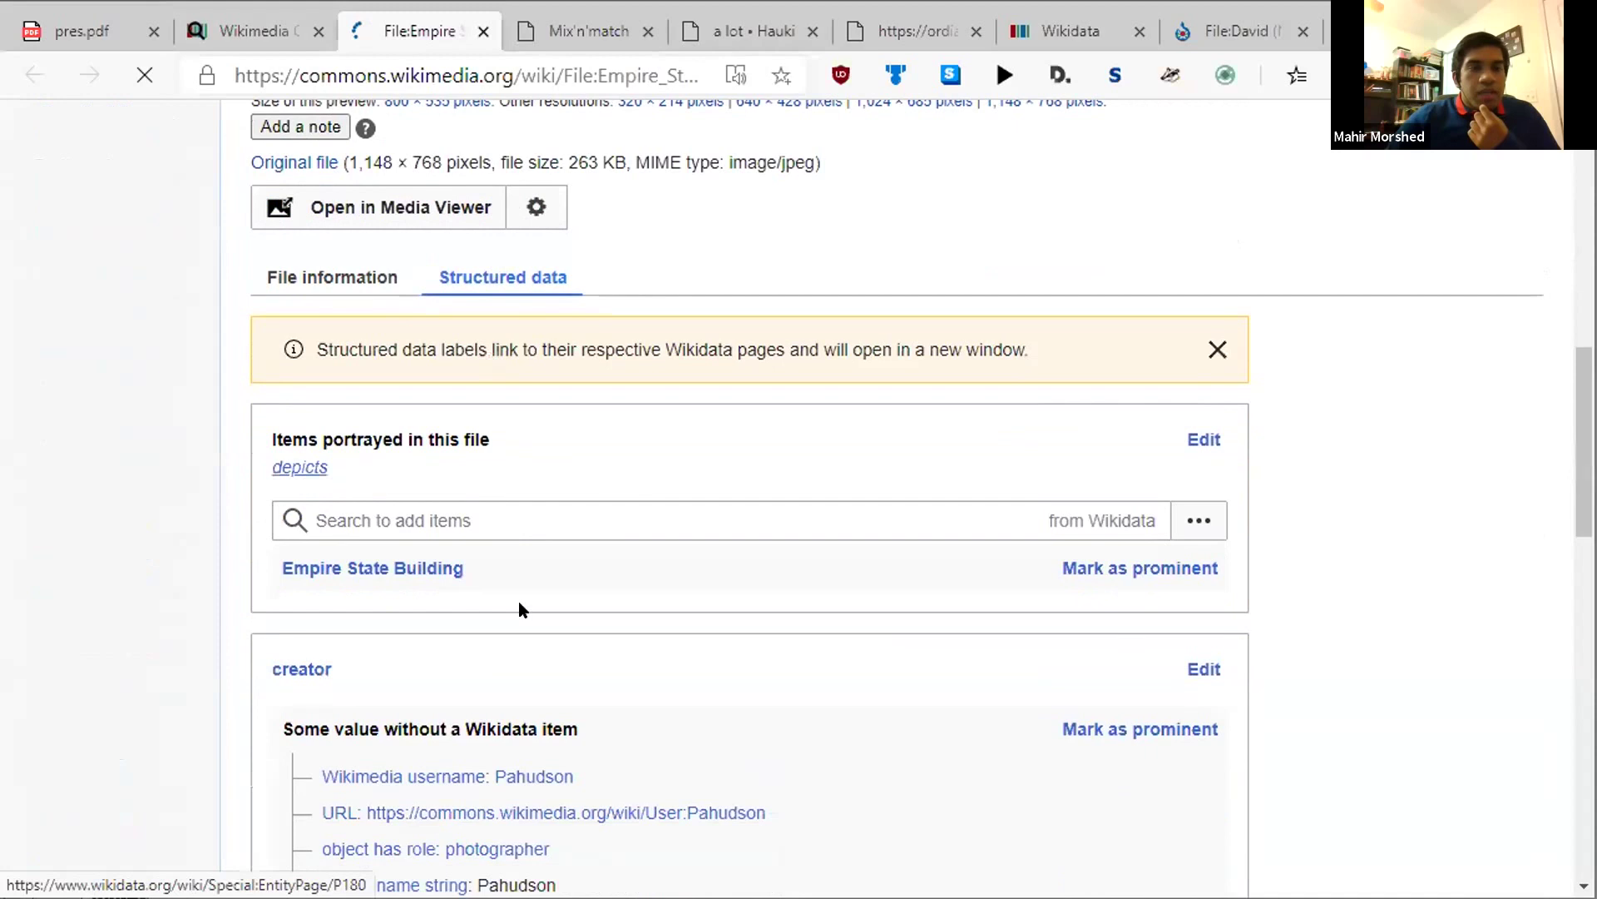
{"action": "scroll", "coordinate": [582, 567], "scroll_direction": "down", "scroll_amount": 4}
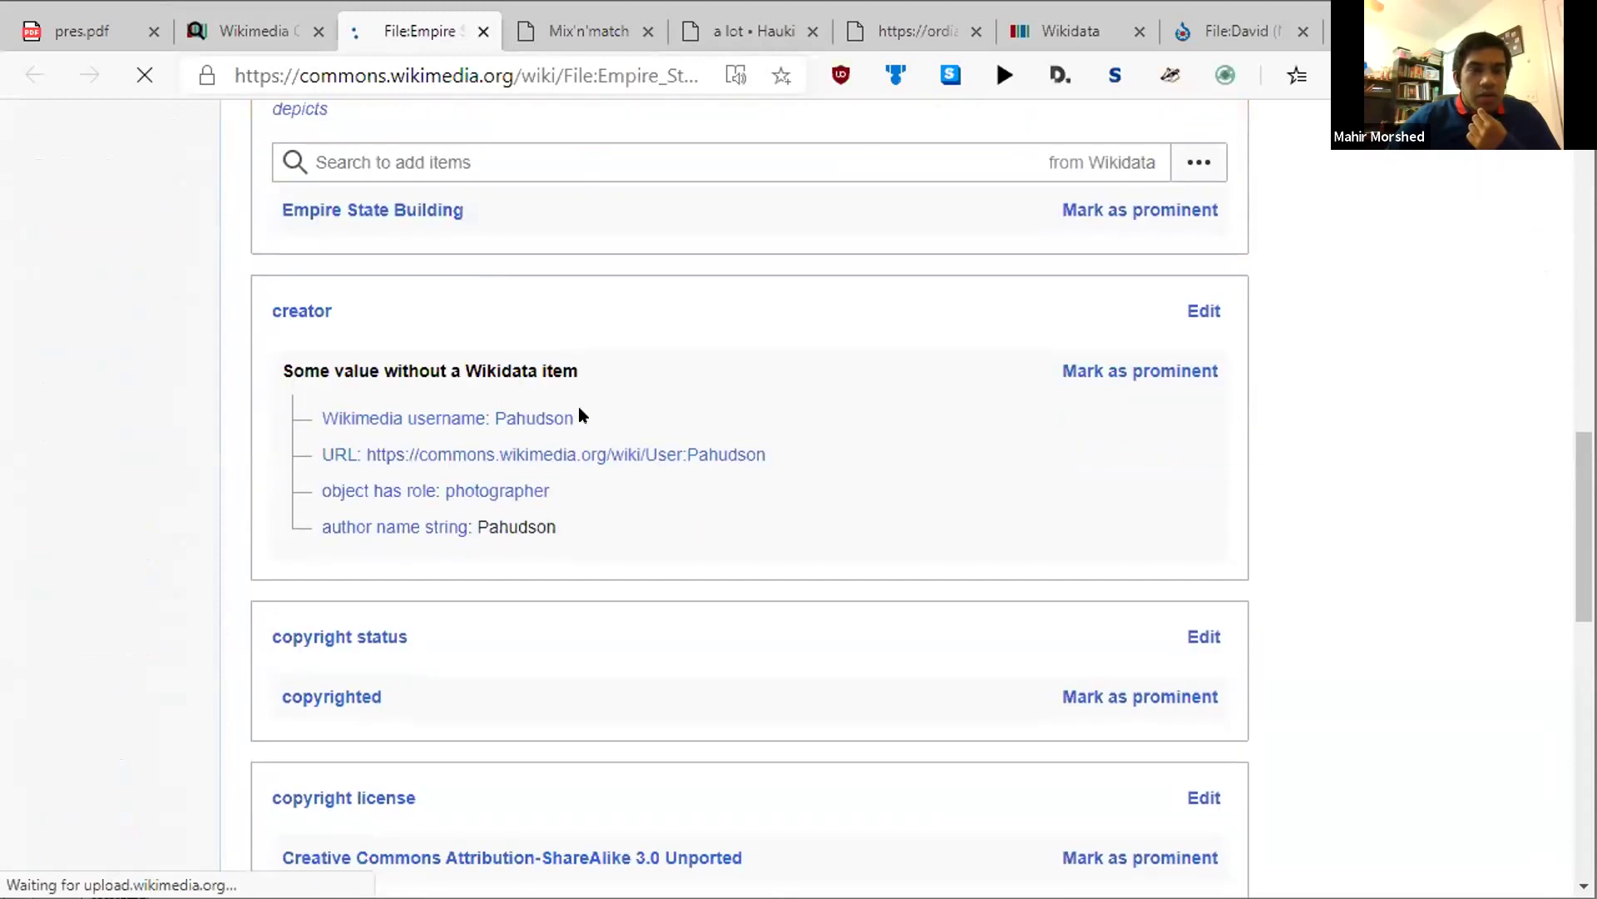
{"action": "scroll", "coordinate": [572, 416], "scroll_direction": "down", "scroll_amount": 5}
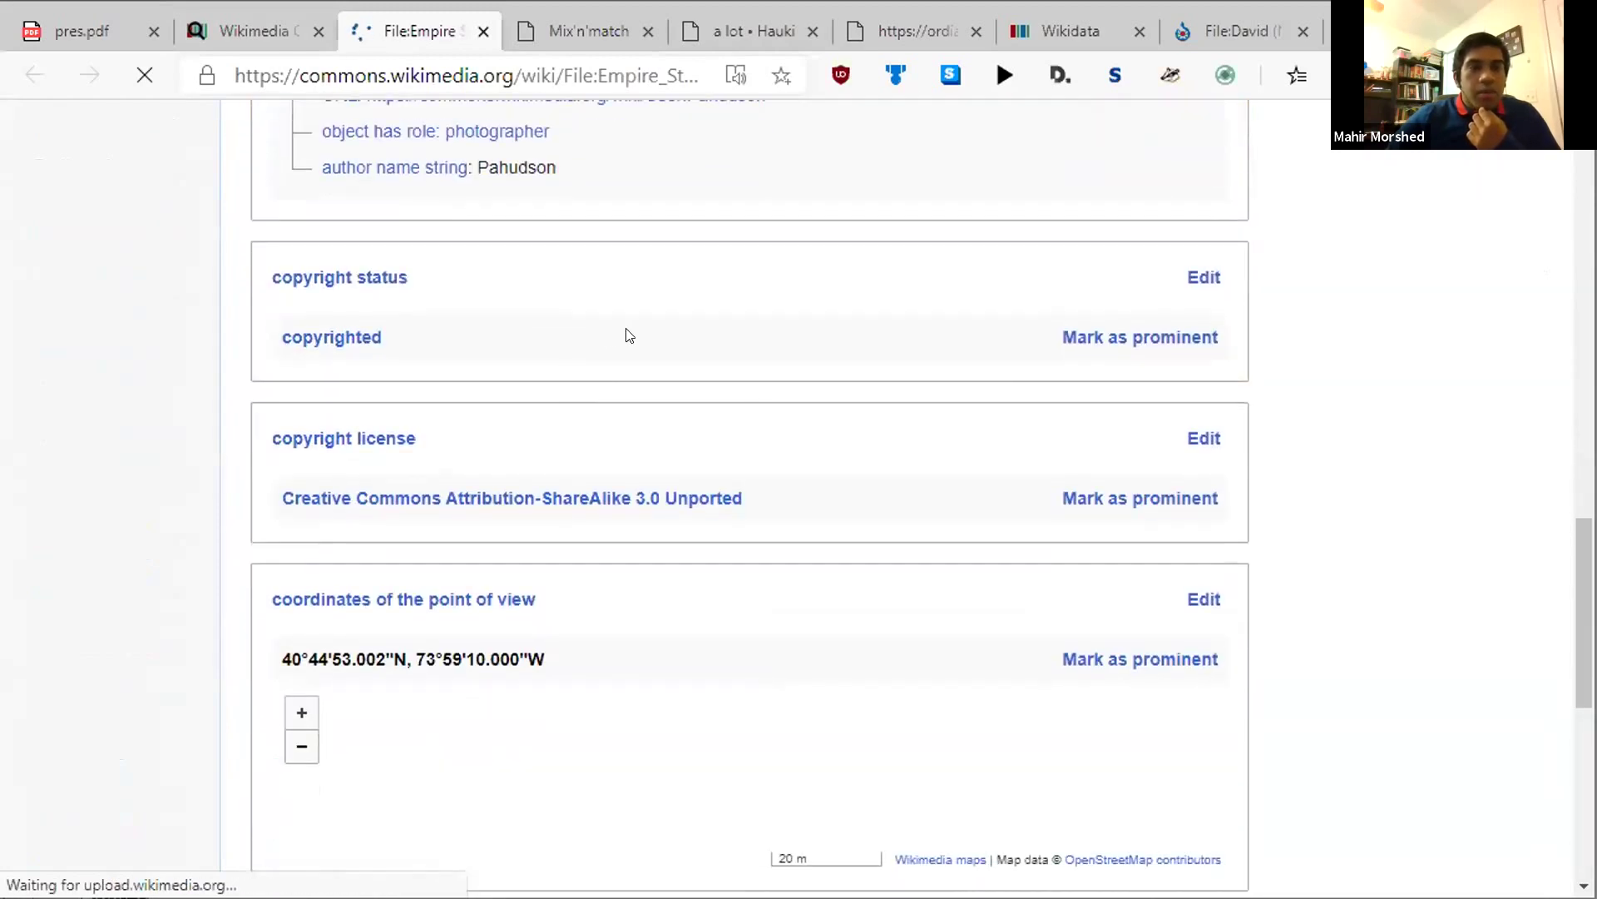
{"action": "scroll", "coordinate": [906, 371], "scroll_direction": "down", "scroll_amount": 4}
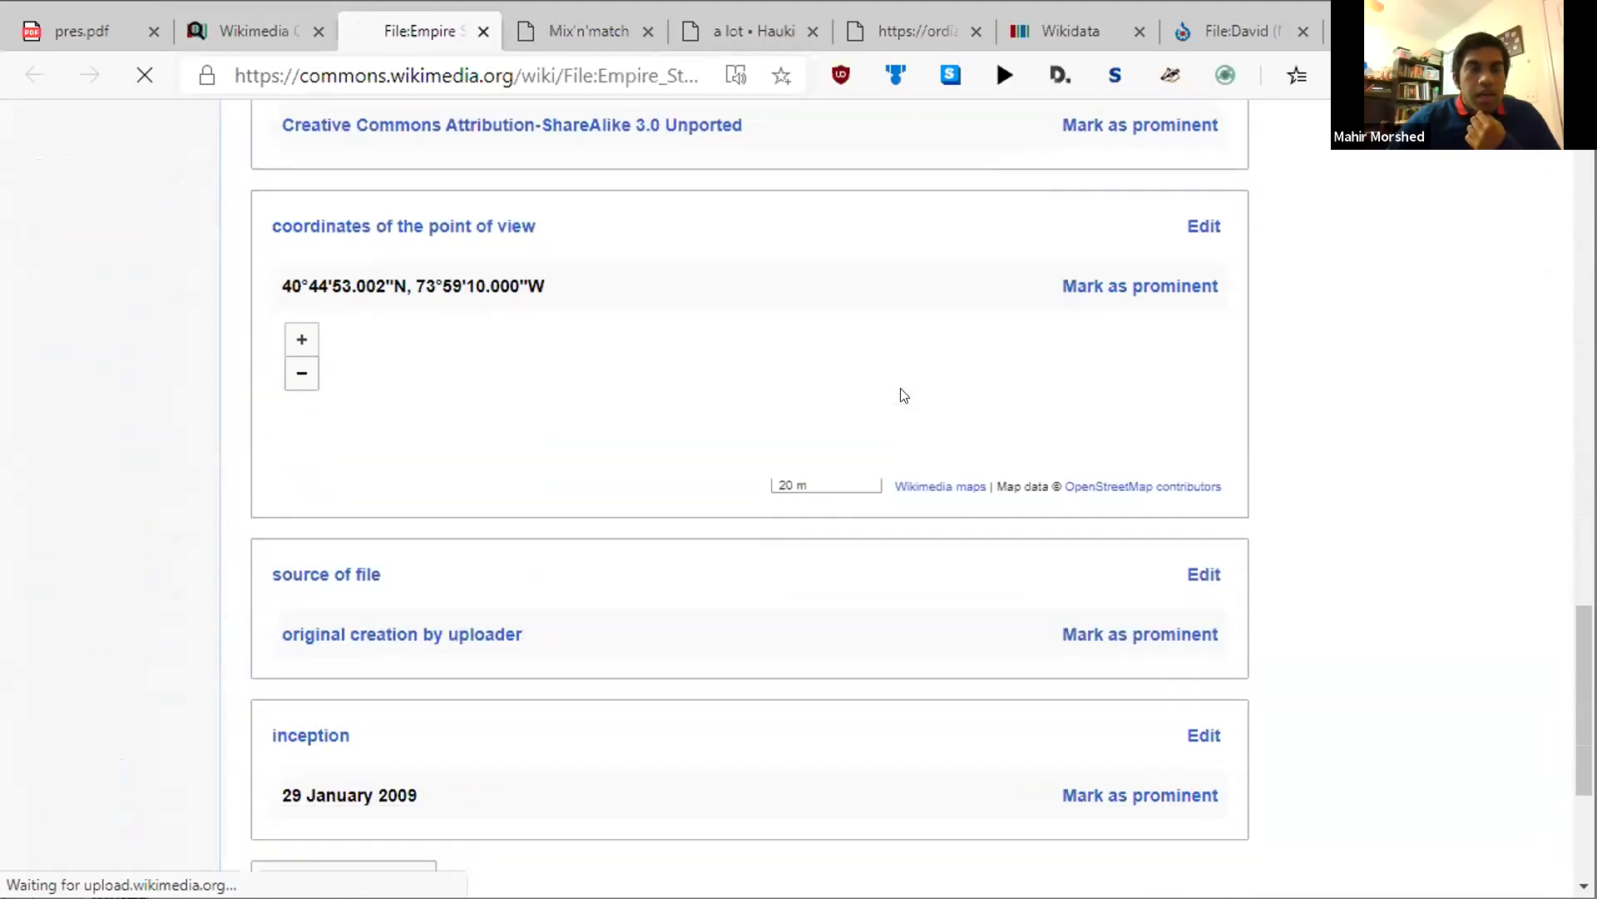
{"action": "scroll", "coordinate": [470, 180], "scroll_direction": "up", "scroll_amount": 1}
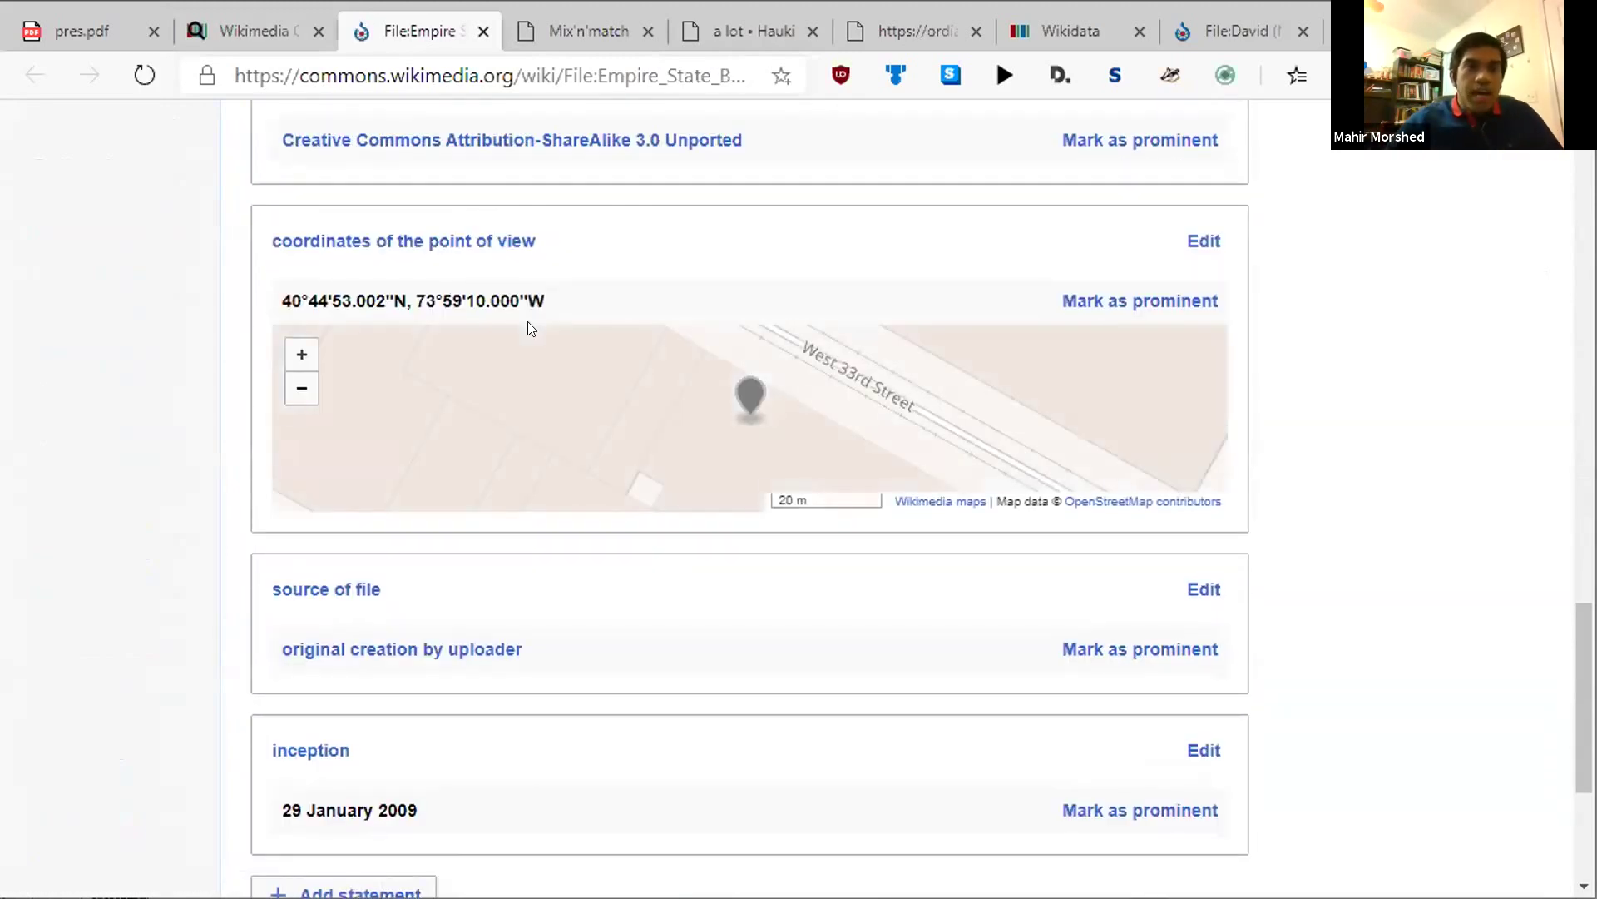
{"action": "scroll", "coordinate": [509, 391], "scroll_direction": "down", "scroll_amount": 3}
{"action": "scroll", "coordinate": [223, 525], "scroll_direction": "up", "scroll_amount": 2}
{"action": "scroll", "coordinate": [223, 525], "scroll_direction": "down", "scroll_amount": 1}
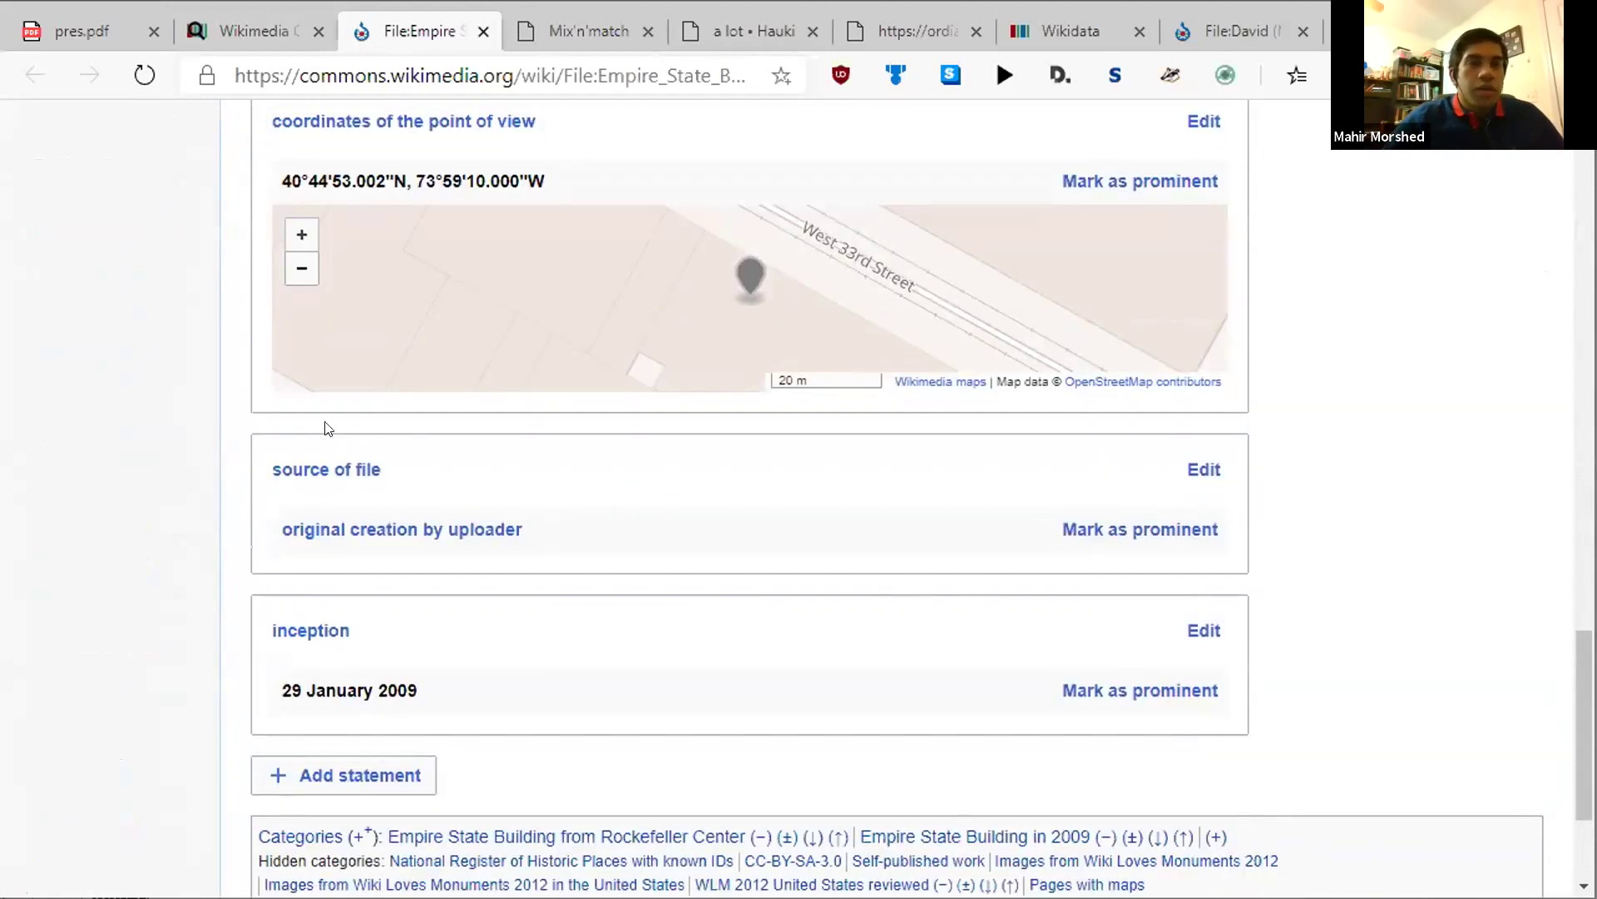
{"action": "scroll", "coordinate": [447, 505], "scroll_direction": "down", "scroll_amount": 3}
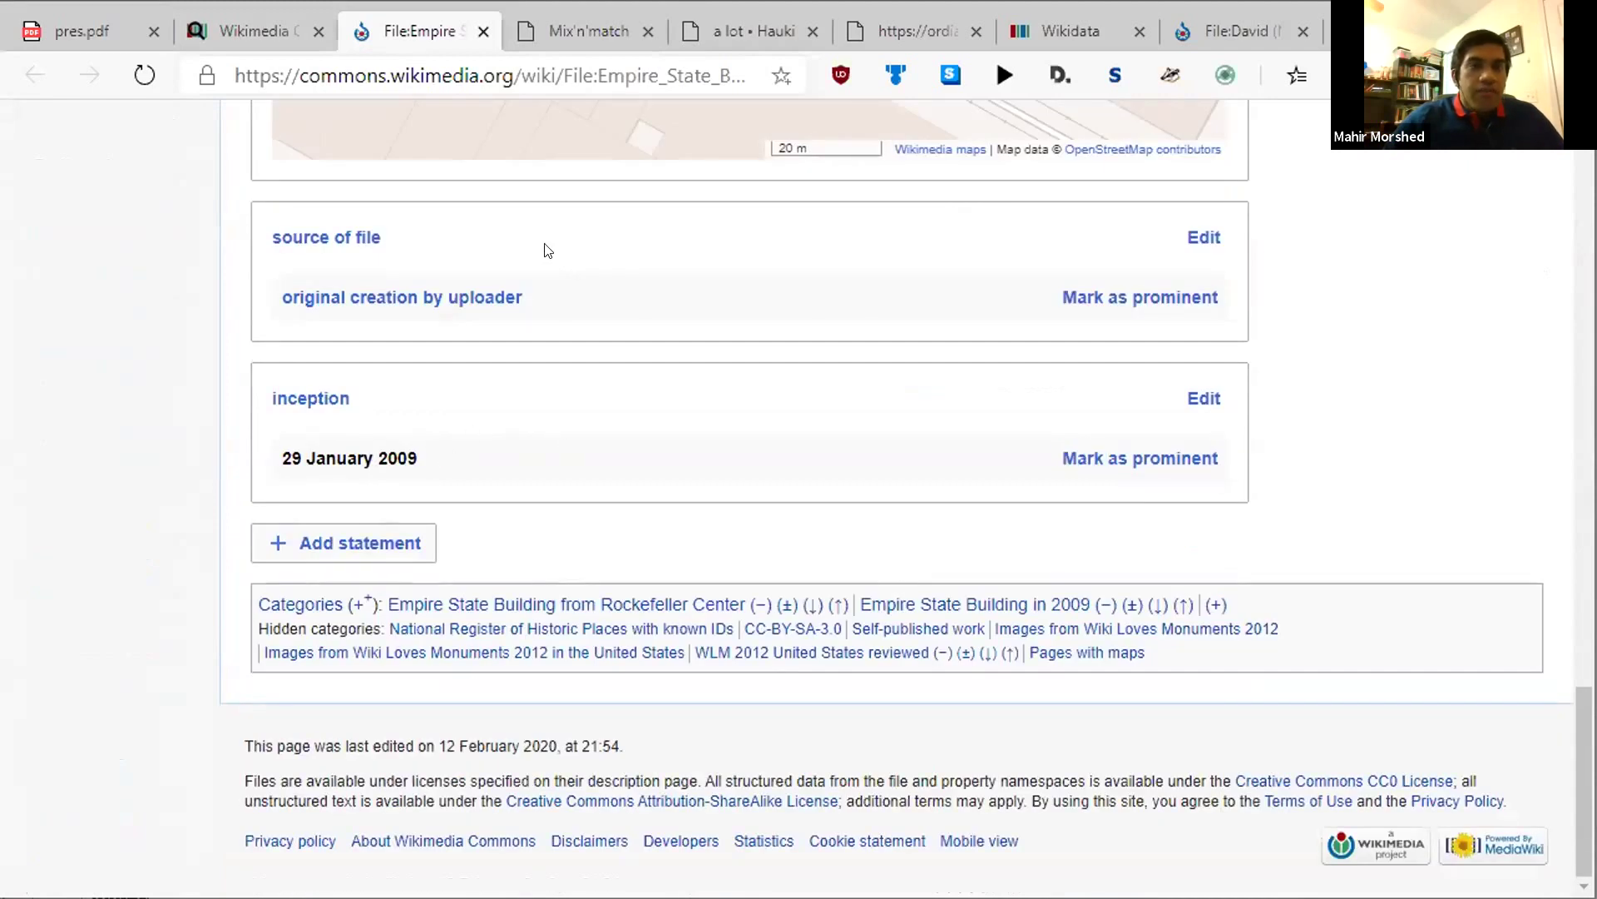
Point out the source of file statement, then return to the slides at 'Let's add structured data!'.
{"action": "triple_click", "coordinate": [468, 225]}
{"action": "left_click", "coordinate": [468, 225]}
{"action": "key", "text": "ctrl+1"}
{"action": "key", "text": "Right"}
{"action": "key", "text": "Right"}
{"action": "key", "text": "Right"}
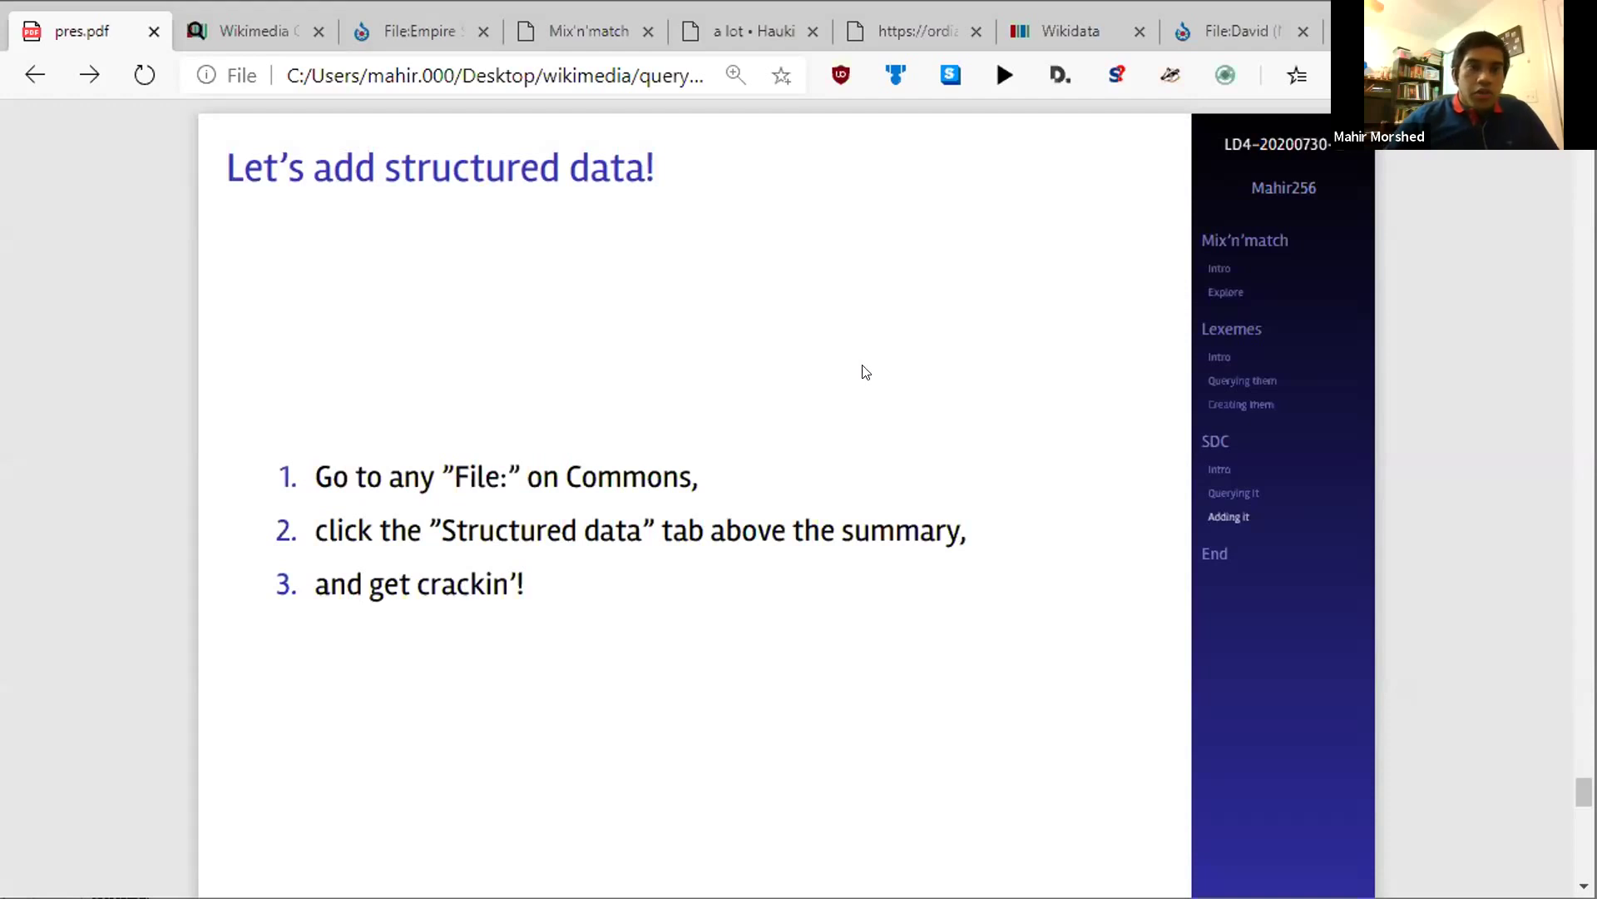
{"action": "left_click", "coordinate": [416, 31]}
{"action": "scroll", "coordinate": [570, 451], "scroll_direction": "up", "scroll_amount": 15}
{"action": "scroll", "coordinate": [343, 503], "scroll_direction": "down", "scroll_amount": 4}
{"action": "left_click", "coordinate": [343, 503]}
{"action": "scroll", "coordinate": [453, 471], "scroll_direction": "down", "scroll_amount": 5}
{"action": "scroll", "coordinate": [484, 483], "scroll_direction": "up", "scroll_amount": 3}
{"action": "left_click", "coordinate": [471, 279]}
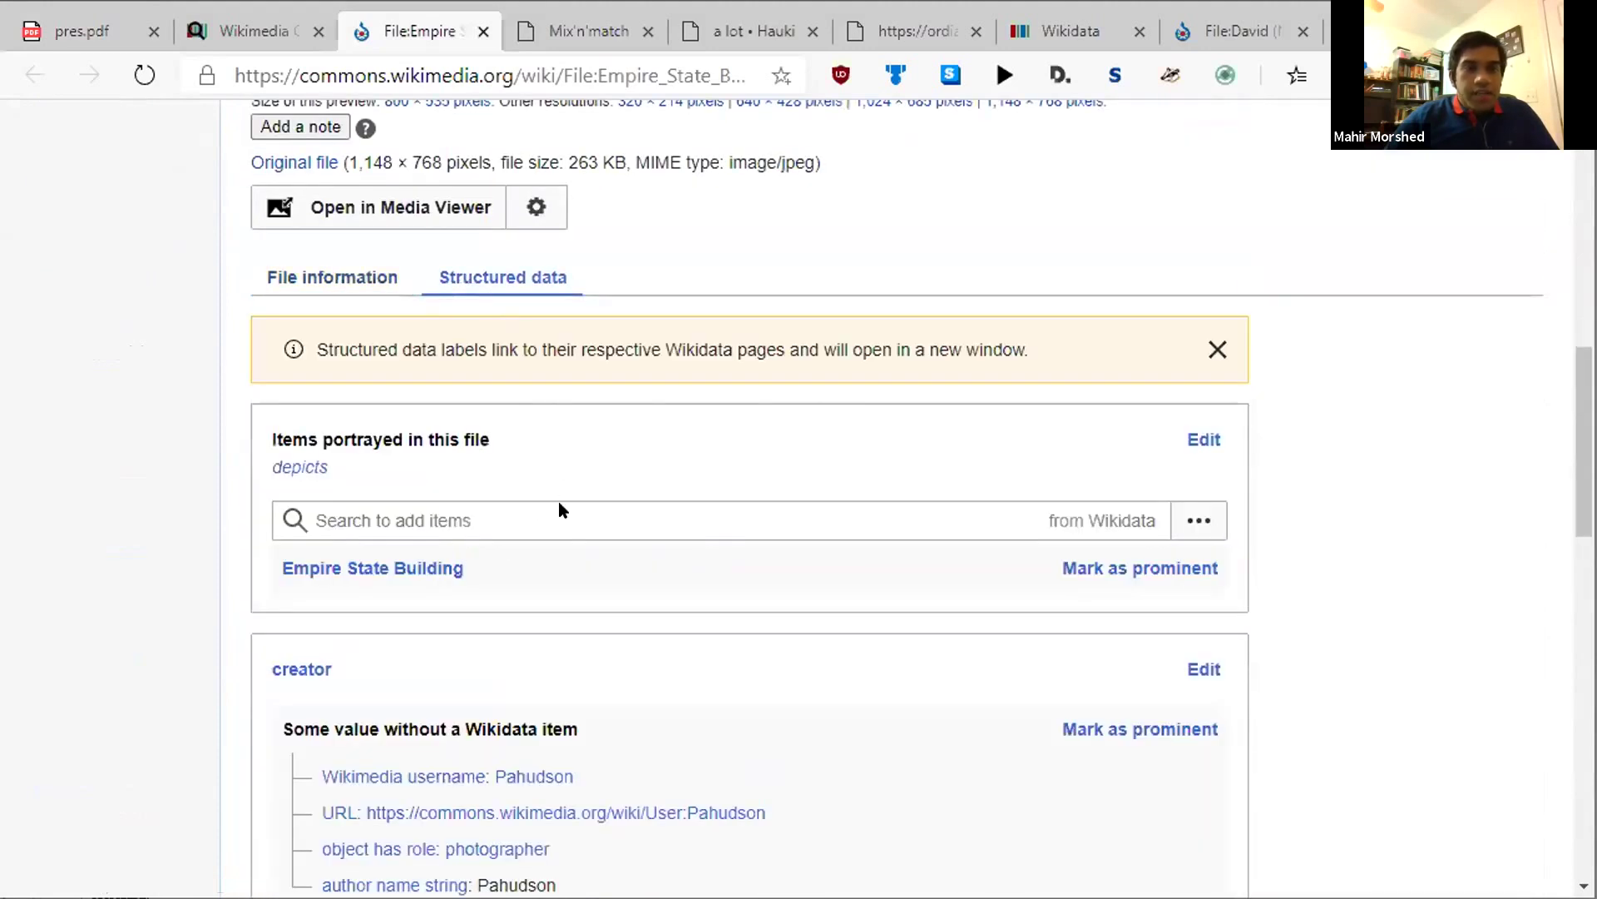
{"action": "scroll", "coordinate": [558, 501], "scroll_direction": "down", "scroll_amount": 3}
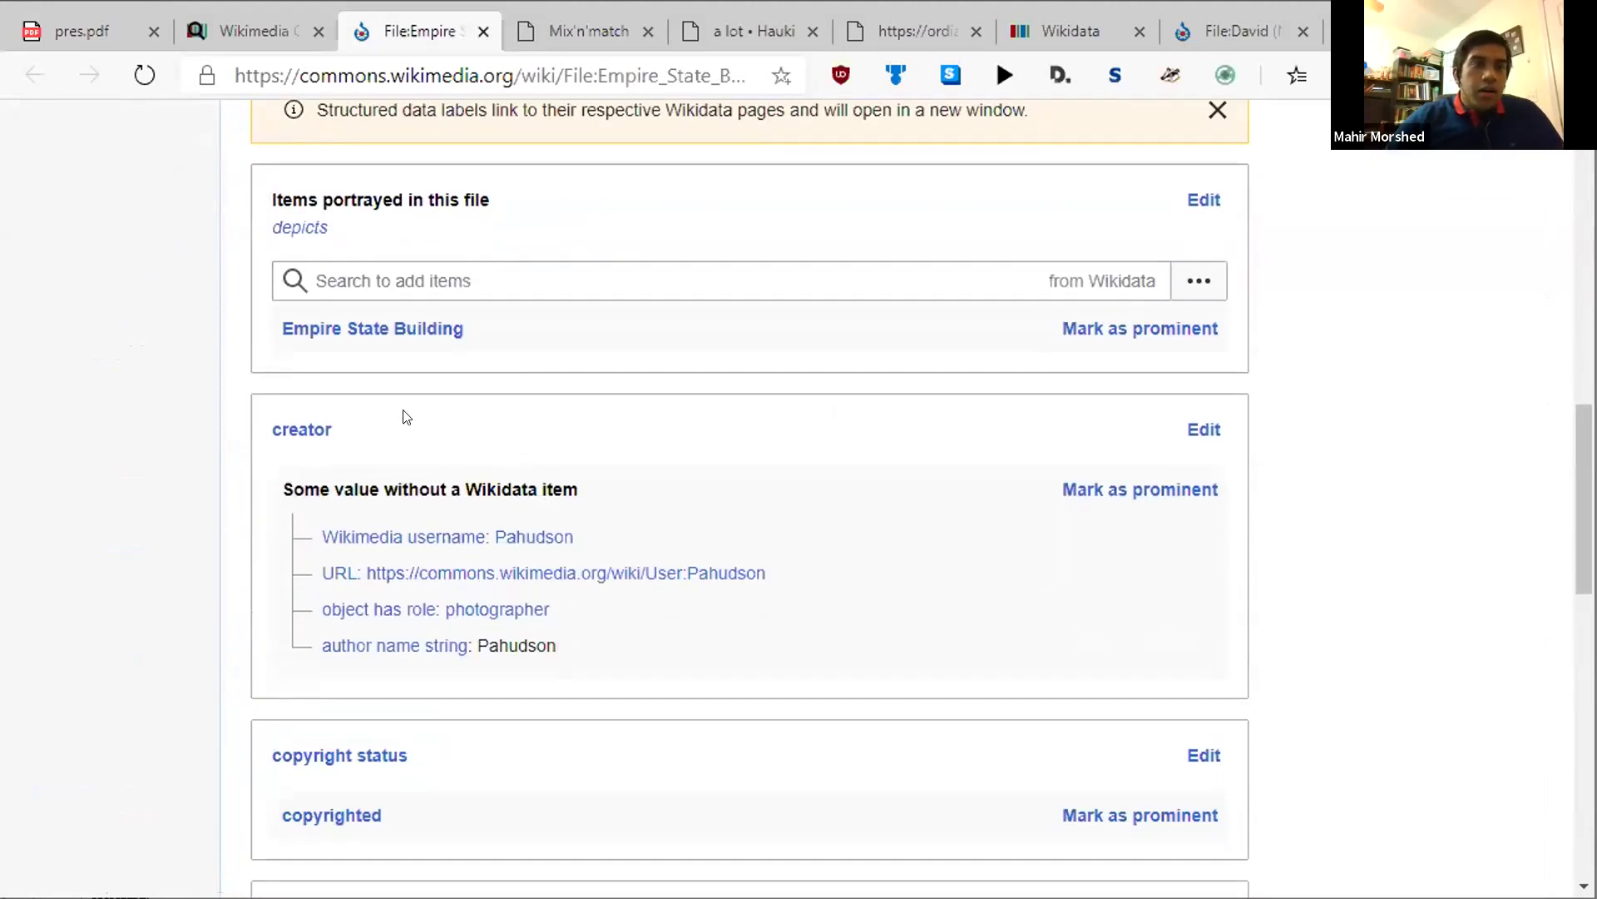
{"action": "scroll", "coordinate": [545, 324], "scroll_direction": "down", "scroll_amount": 1}
{"action": "scroll", "coordinate": [548, 332], "scroll_direction": "down", "scroll_amount": 14}
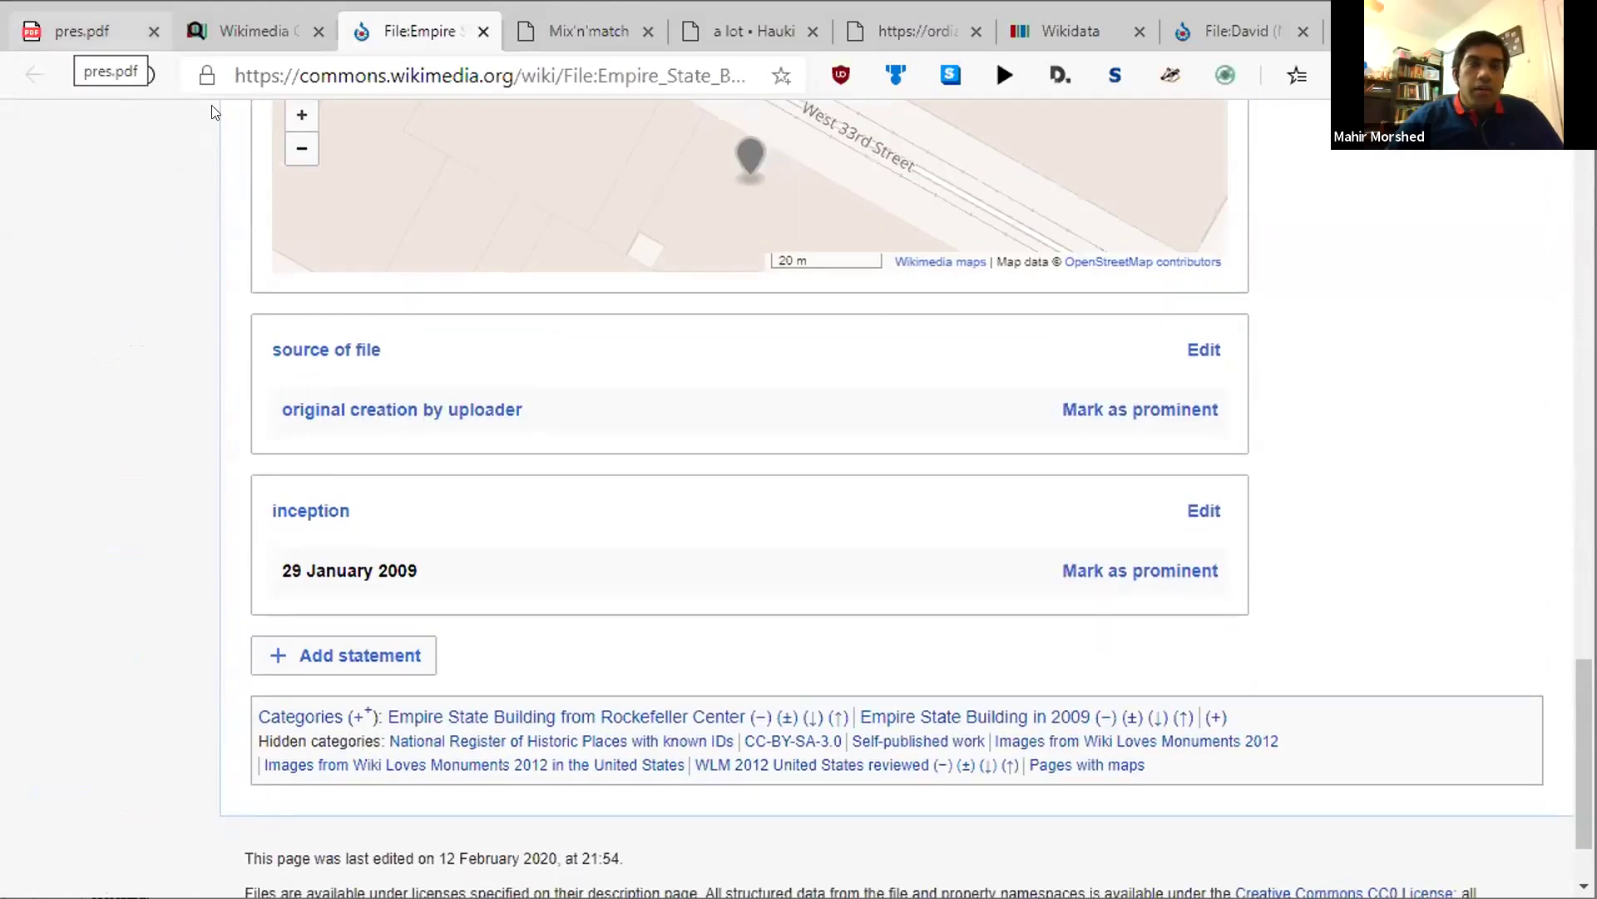
{"action": "scroll", "coordinate": [690, 367], "scroll_direction": "up", "scroll_amount": 17}
{"action": "scroll", "coordinate": [741, 368], "scroll_direction": "up", "scroll_amount": 8}
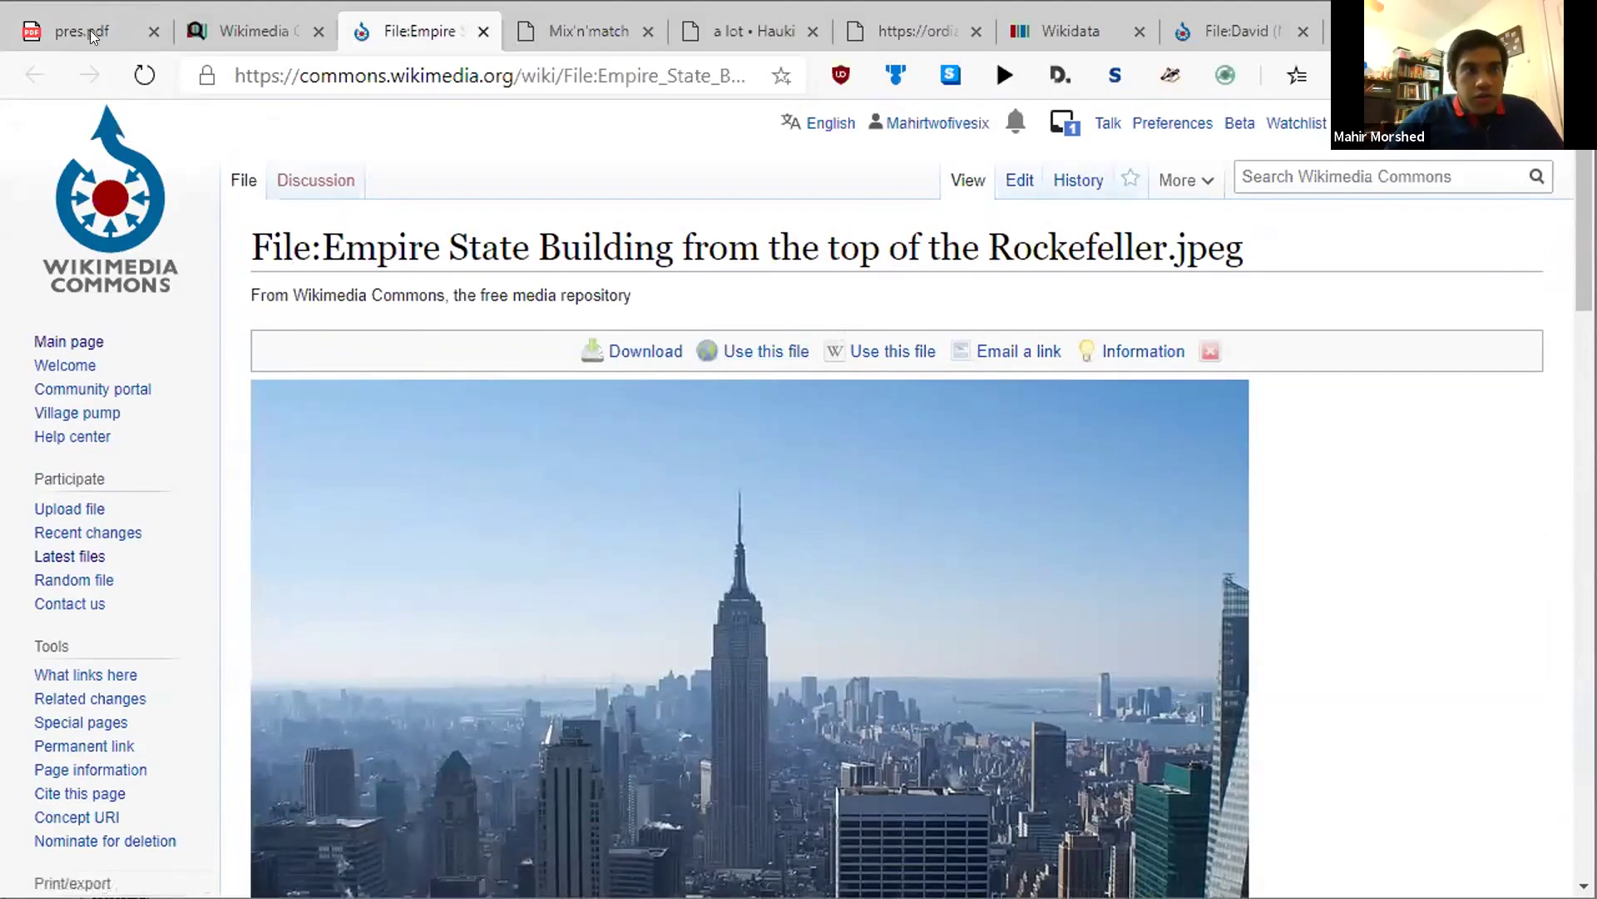
{"action": "left_click", "coordinate": [93, 33]}
Advance the presentation from 'Let's add structured data!' to the Outline slide.
{"action": "key", "text": "Right"}
{"action": "key", "text": "Right"}
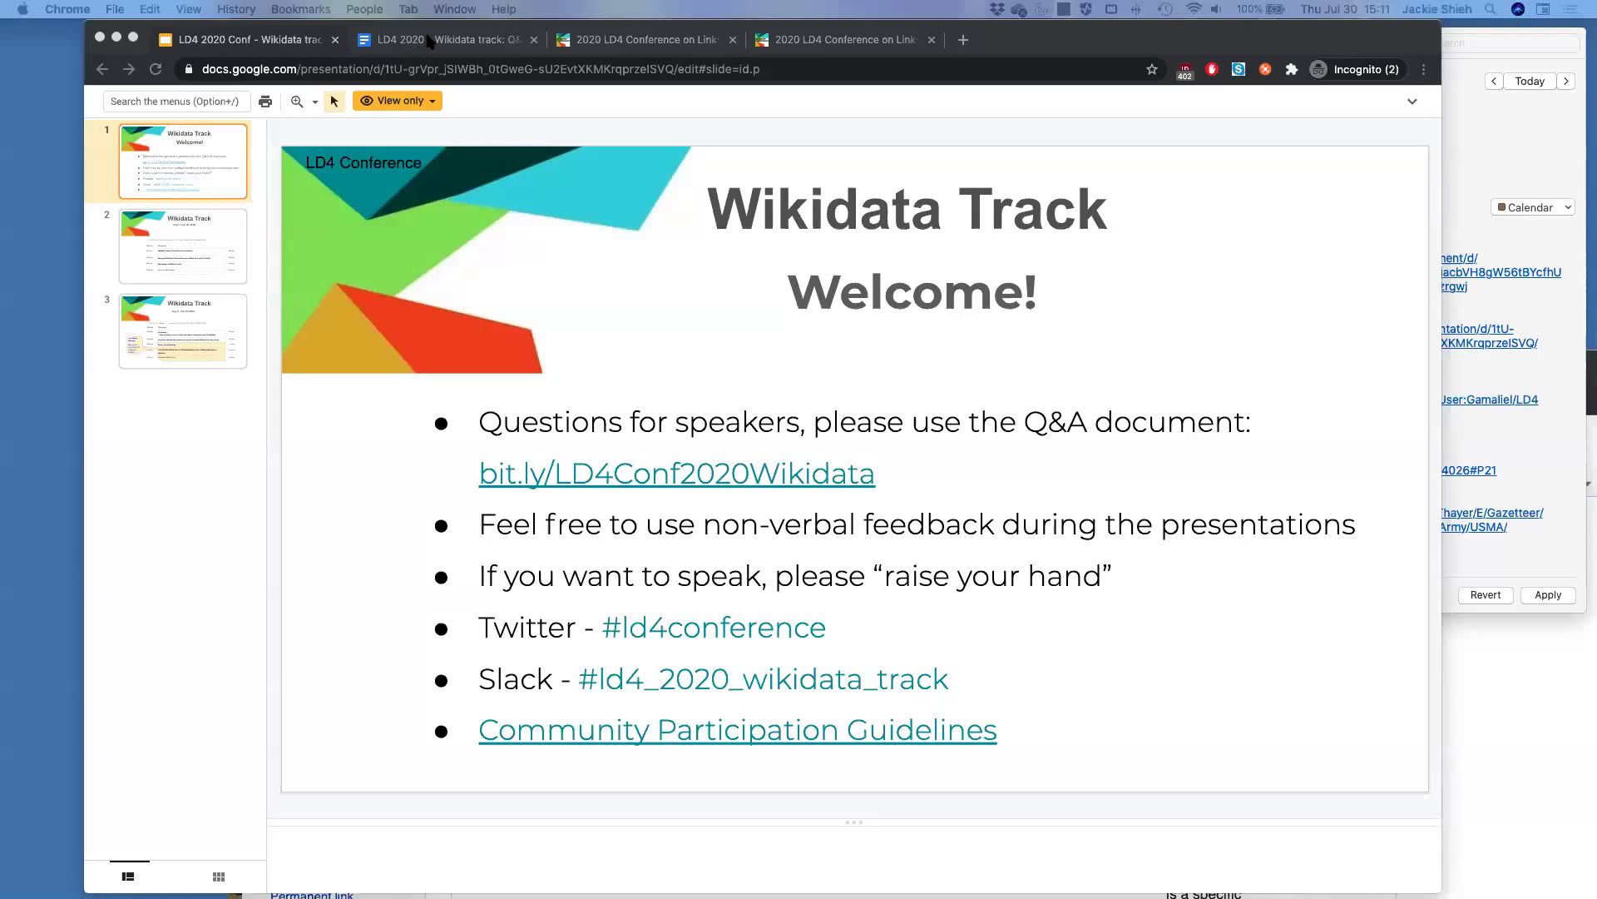
{"action": "left_click", "coordinate": [428, 42]}
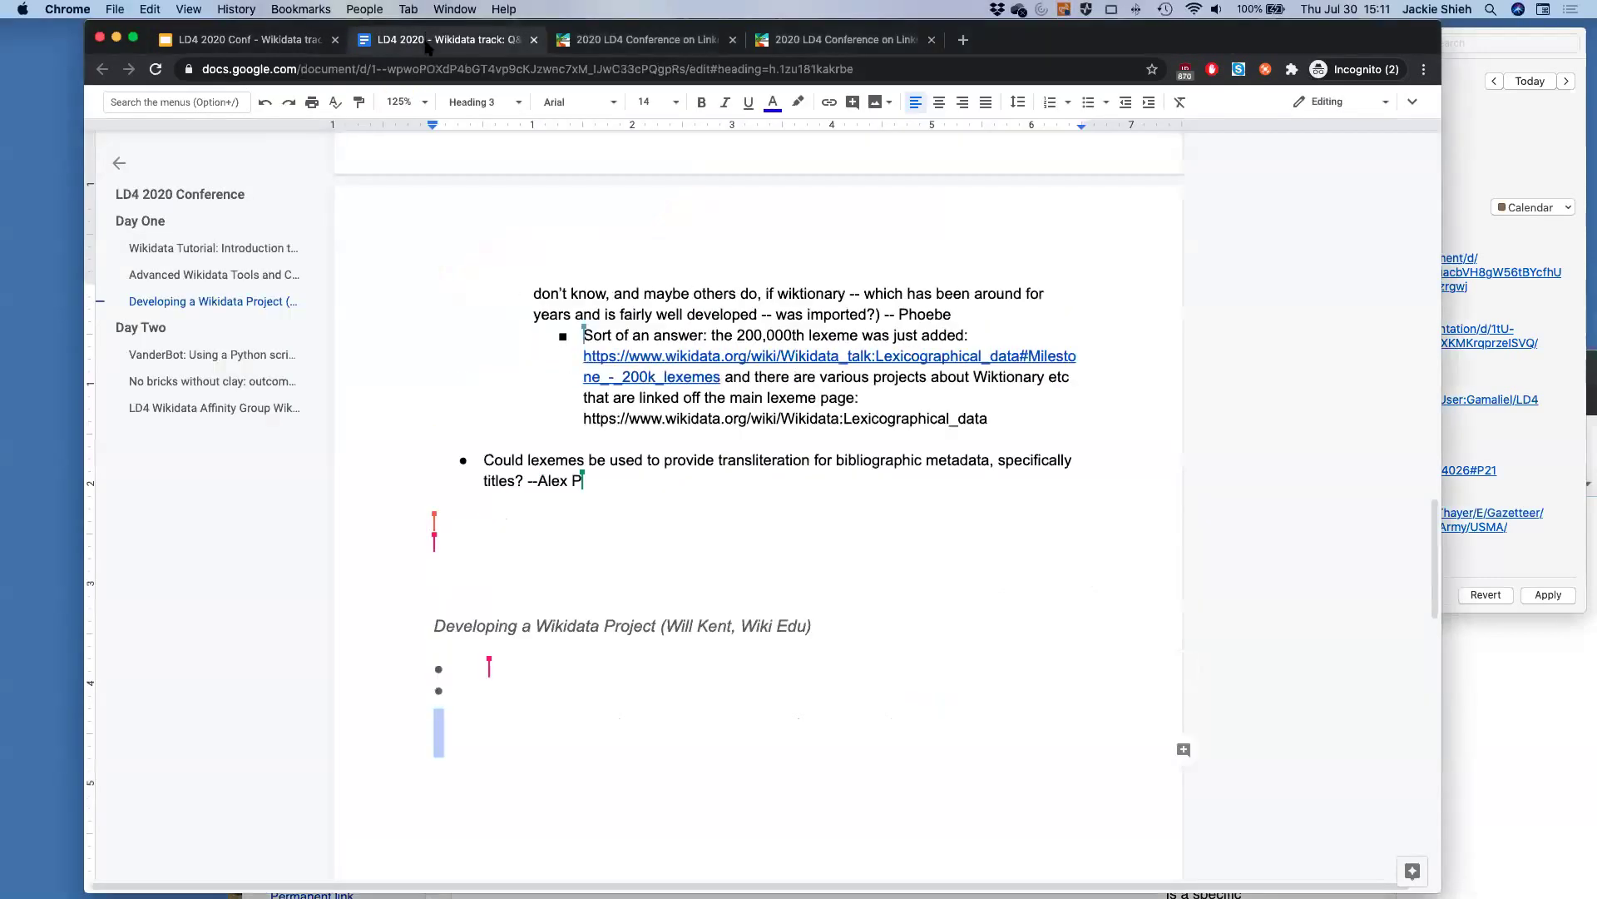
{"action": "scroll", "coordinate": [425, 215], "scroll_direction": "up", "scroll_amount": 3}
{"action": "scroll", "coordinate": [424, 219], "scroll_direction": "up", "scroll_amount": 2}
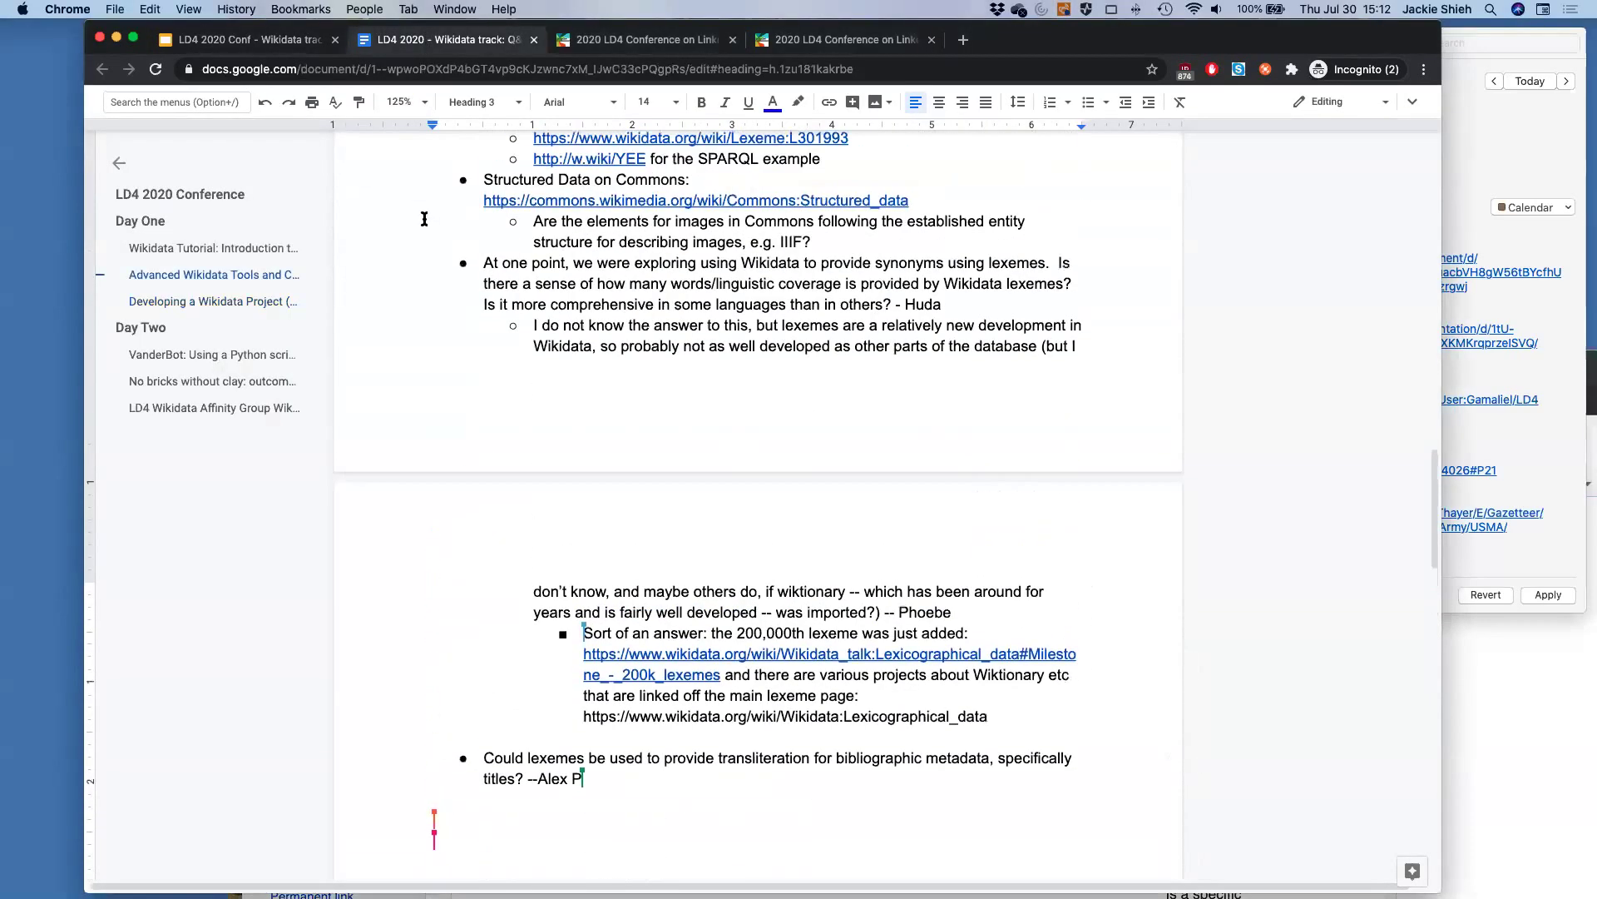
{"action": "left_click", "coordinate": [167, 276]}
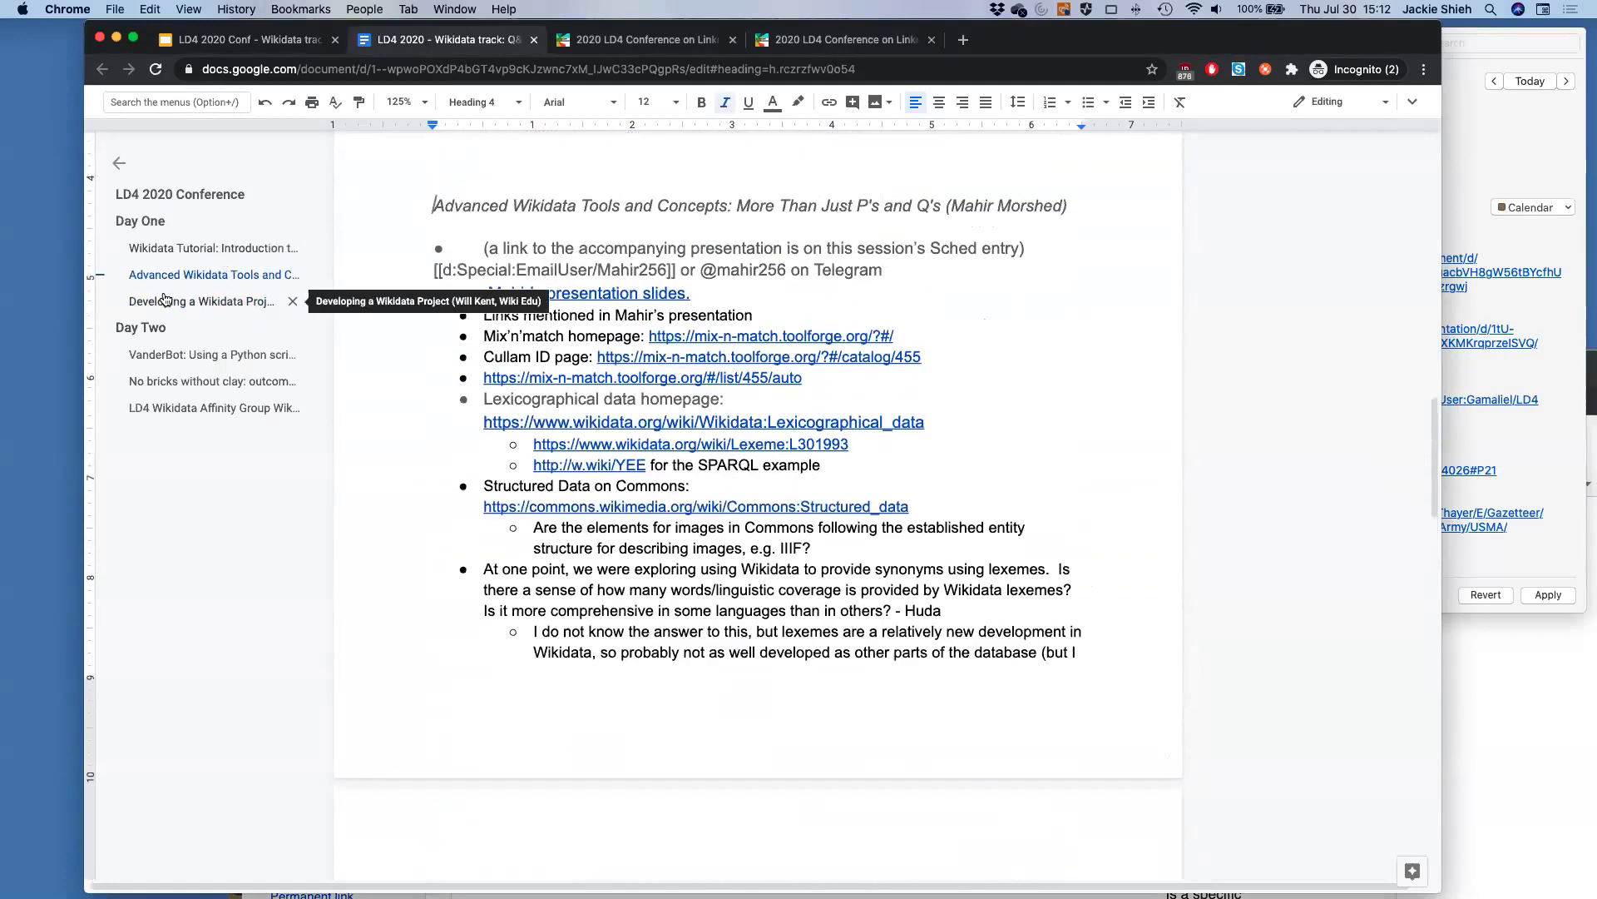
{"action": "left_click", "coordinate": [269, 38]}
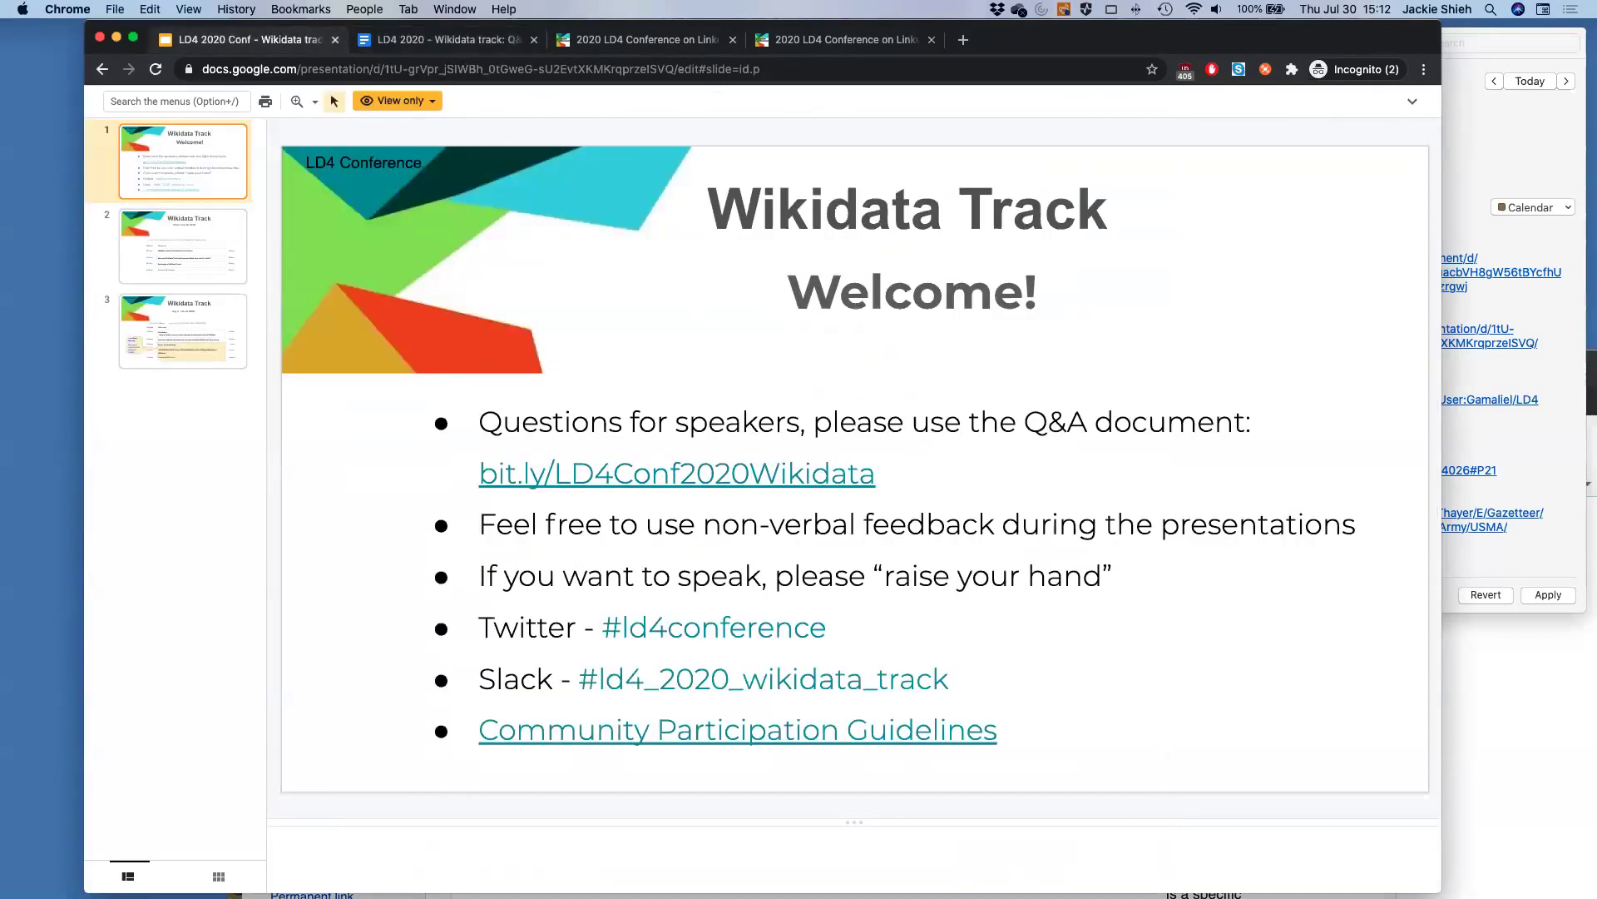